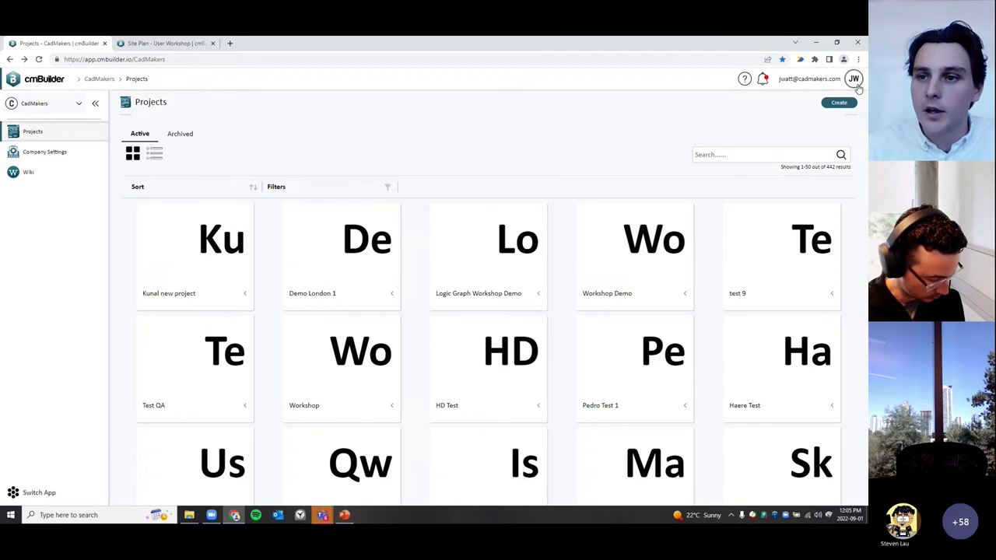
Enable the Visual Graph, New Project Setup, Excavation Sketch and Site Plan Multiplayer experimental features in the user preferences
left_click(854, 81)
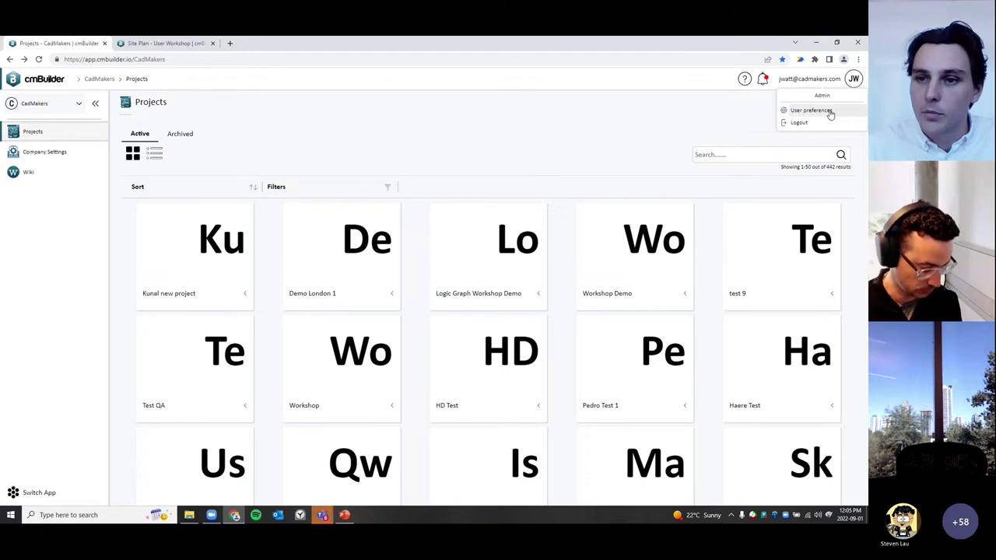
left_click(831, 110)
scroll(435, 269, "down", 3)
scroll(434, 269, "down", 2)
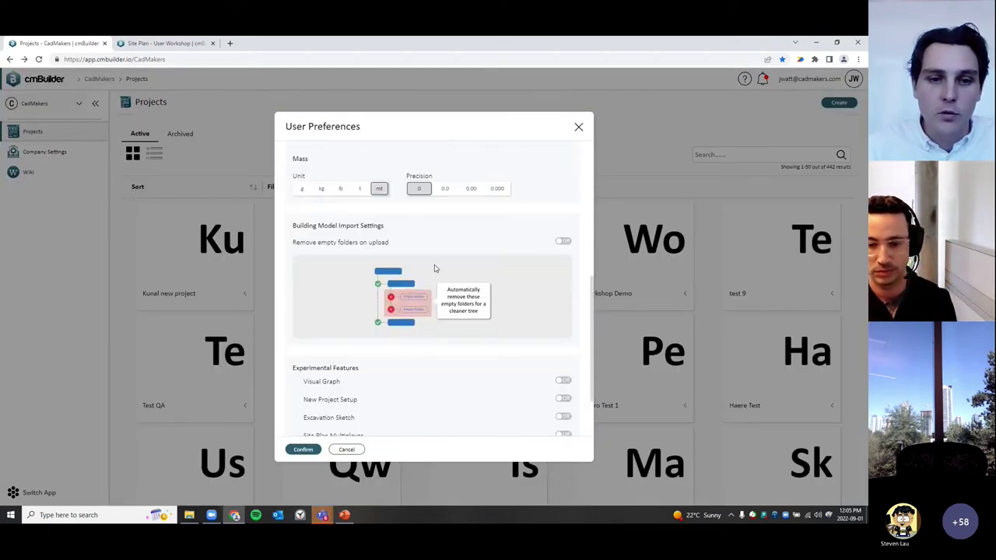
scroll(437, 269, "down", 1)
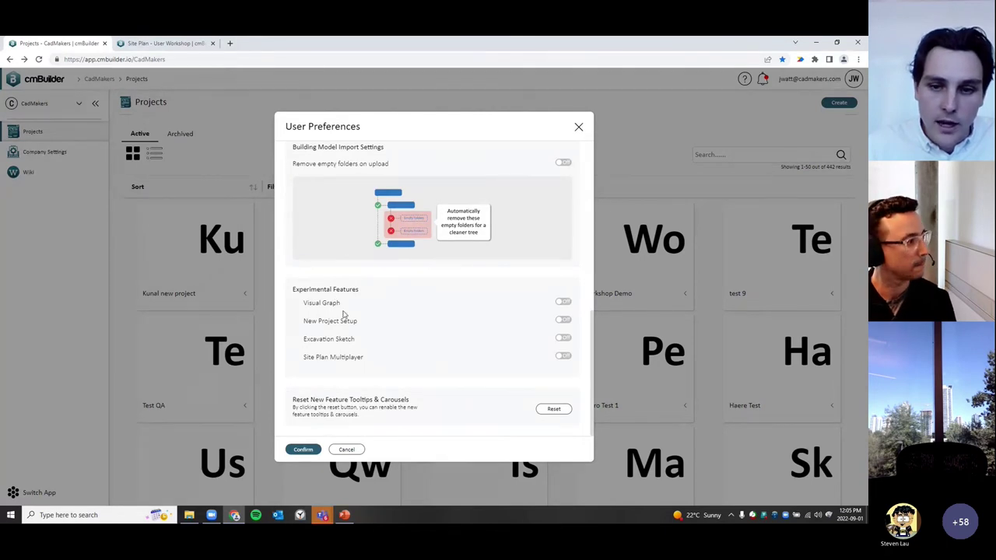
left_click(563, 302)
left_click(563, 320)
left_click(563, 338)
left_click(564, 357)
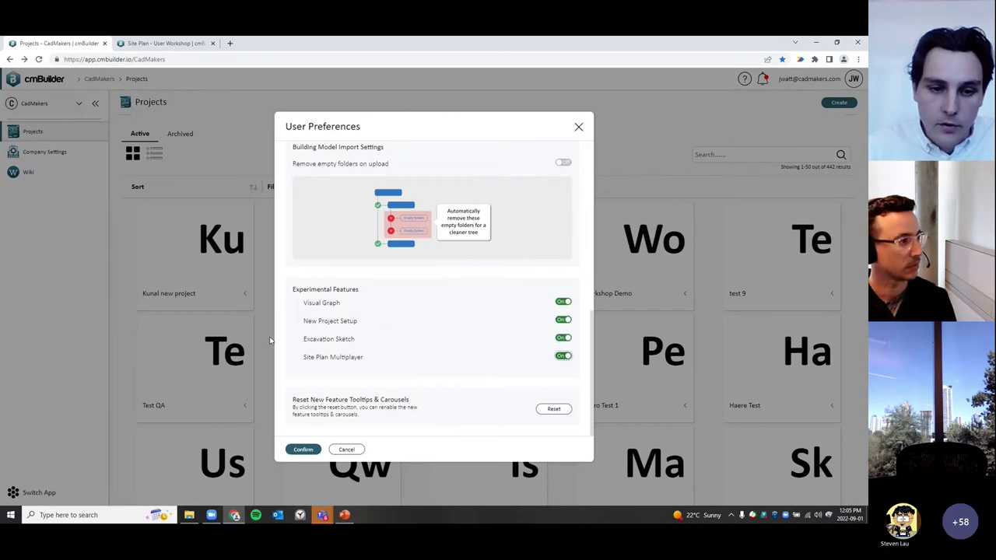
left_click(308, 452)
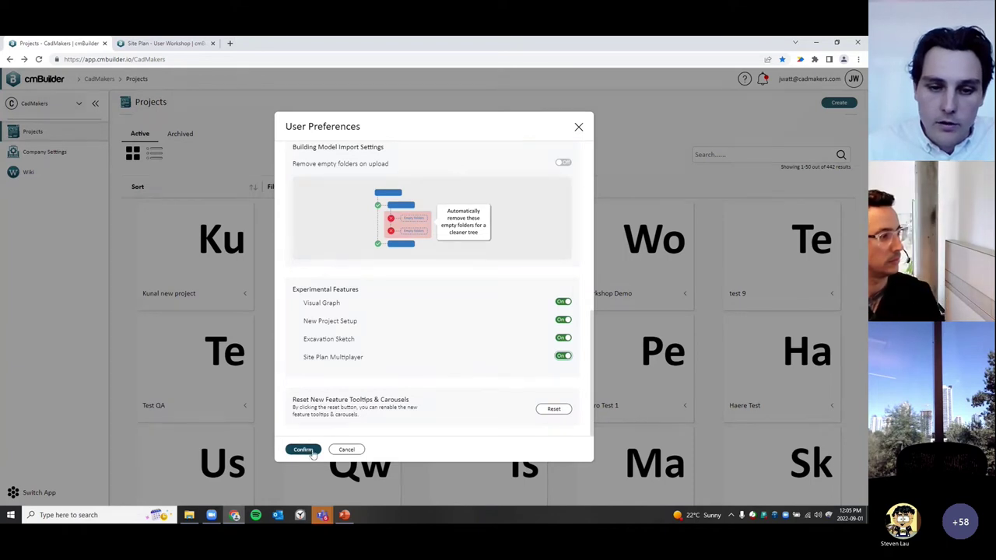
left_click(305, 449)
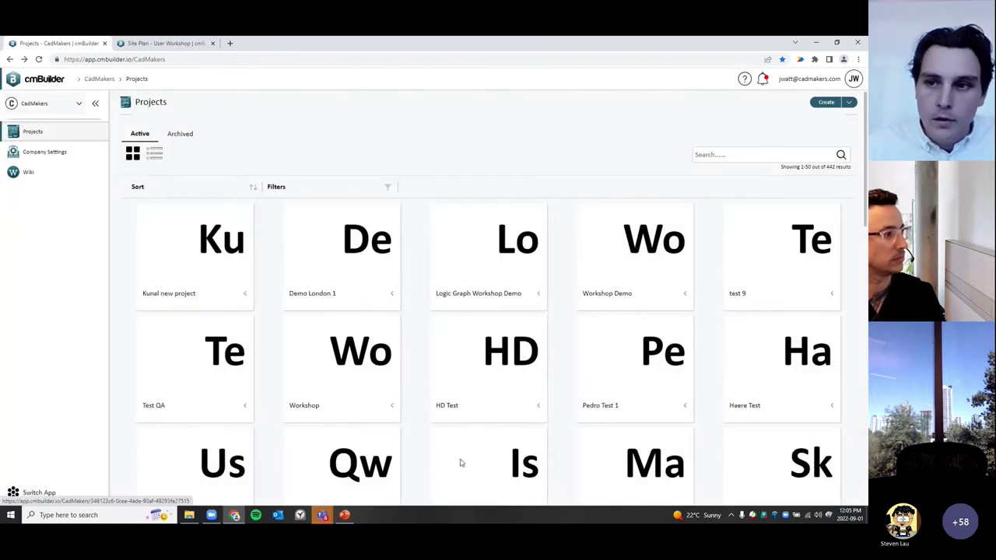
Create a new project named "Workshop 2" and proceed to its 3D map setup
left_click(827, 102)
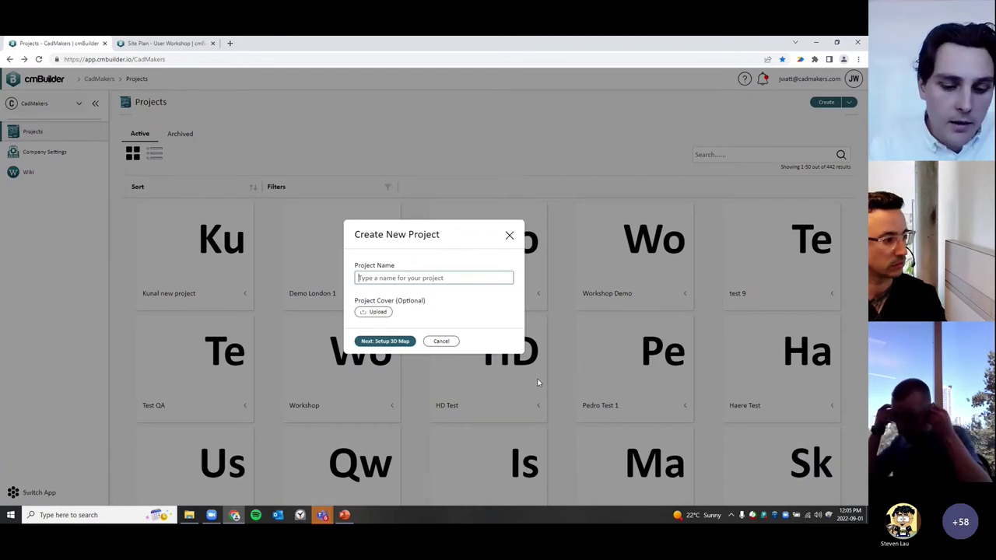
type("Worksh")
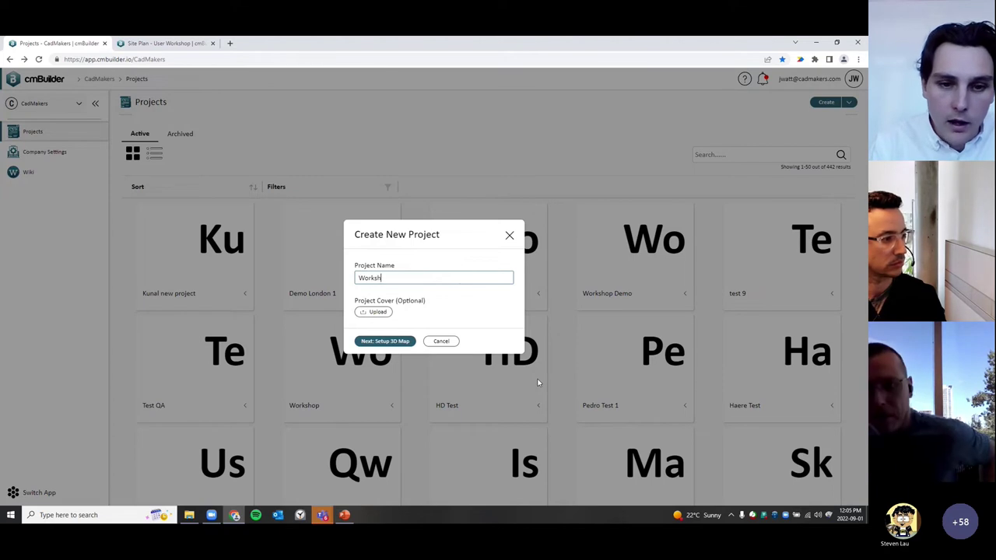
type("op")
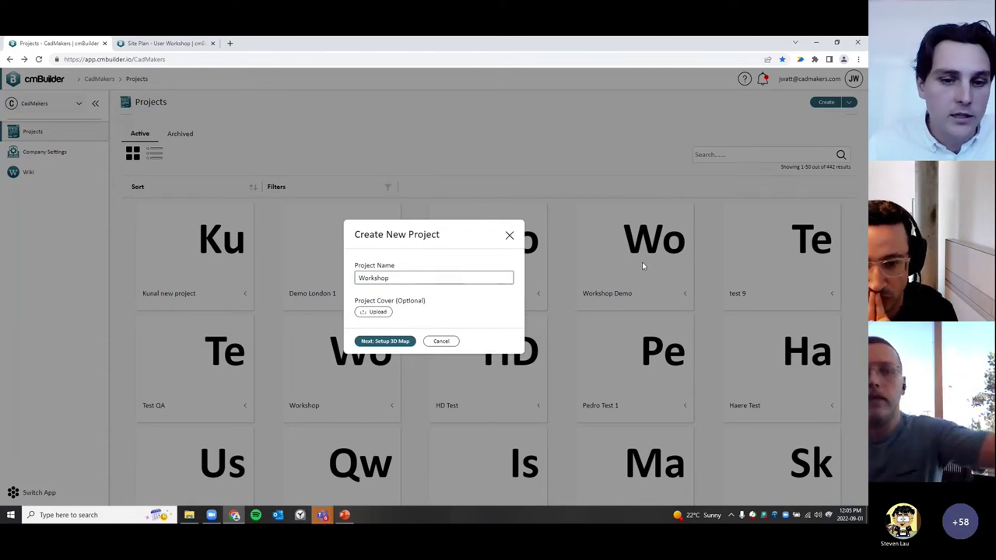
left_click(389, 343)
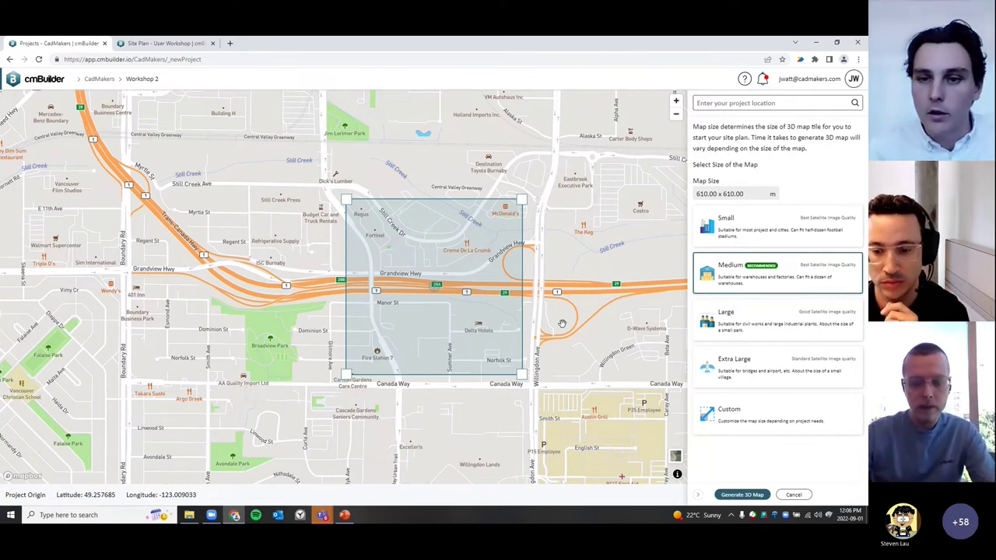
Set the project location to Salvador, State of Bahia, Brazil
left_click(761, 101)
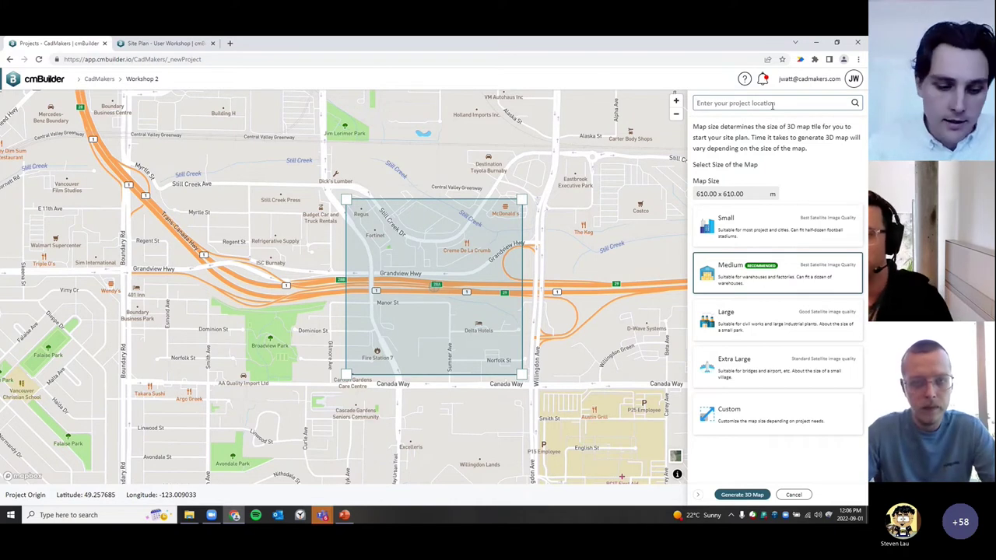
type("salvador")
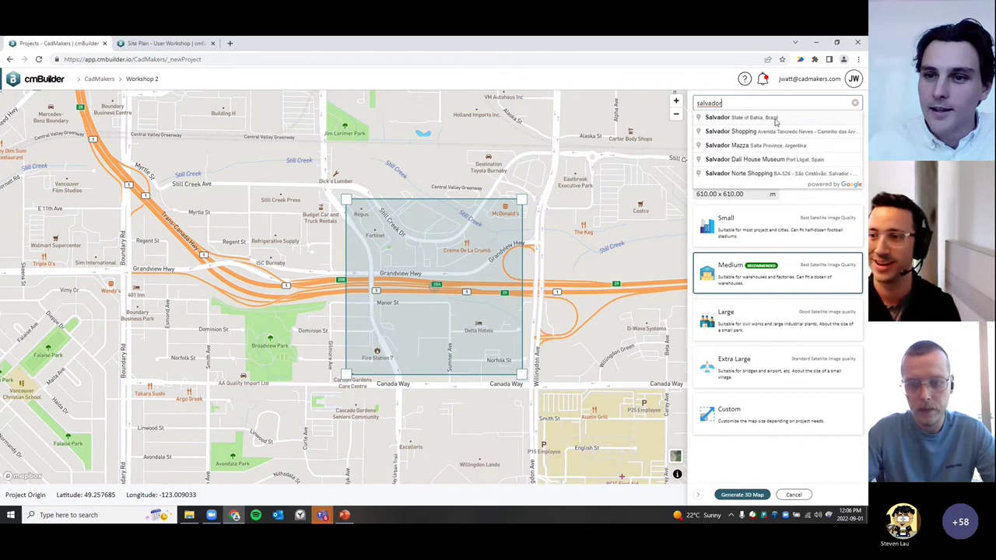
left_click(775, 120)
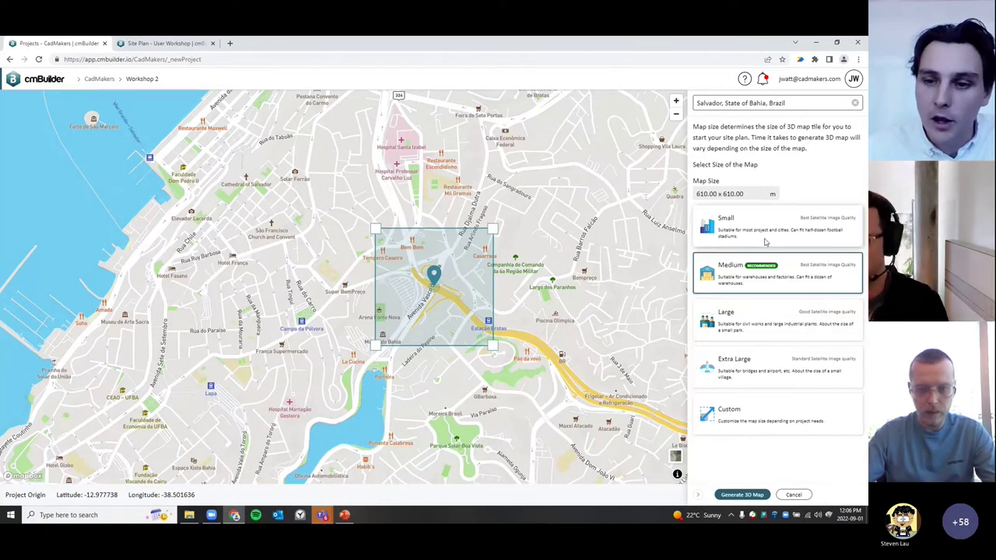
Try the Small, Medium, Large and Extra Large map size presets, ending on Large
left_click(767, 233)
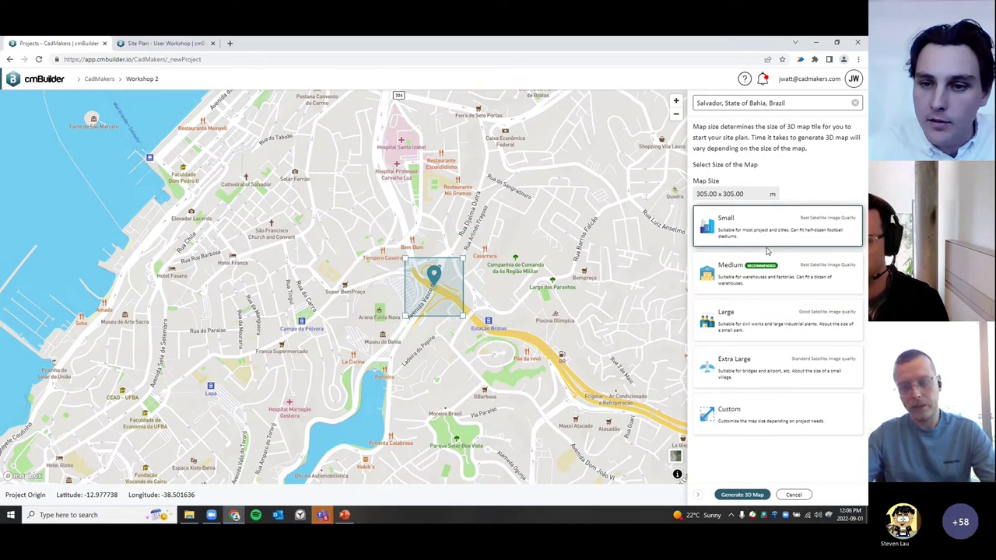
left_click(765, 282)
left_click(759, 320)
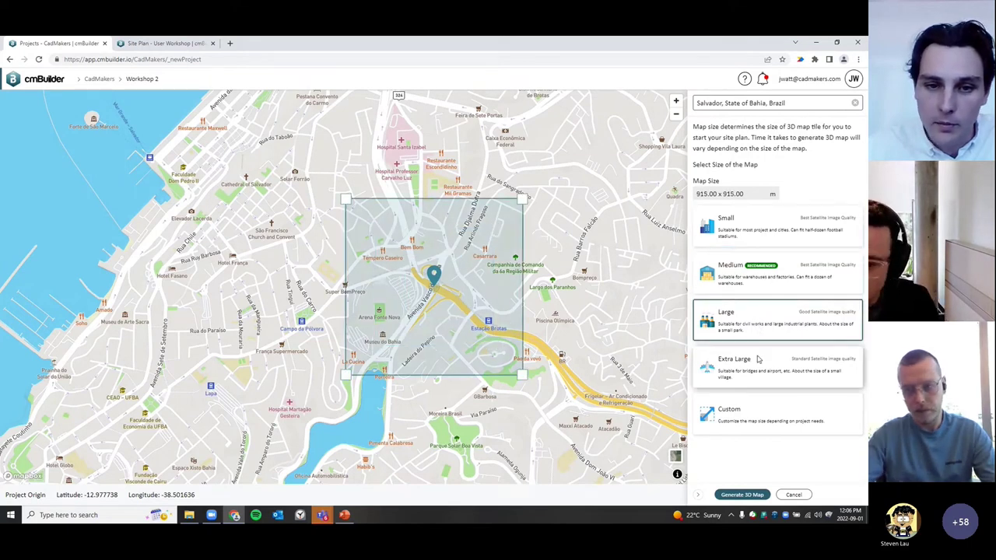
left_click(756, 356)
left_click(782, 322)
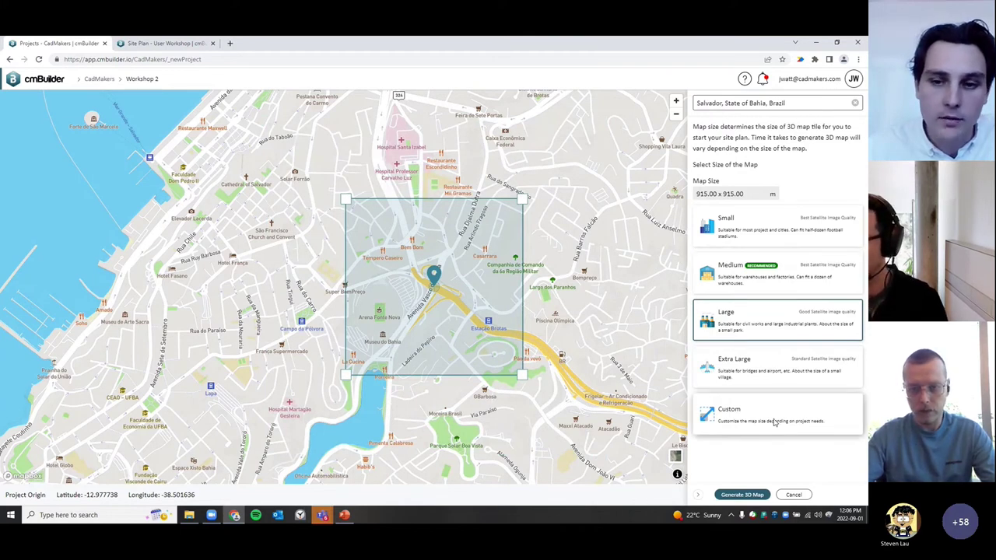
Resize the map area freely, then set a custom map size of 1000 m
left_click_drag(522, 199, 539, 183)
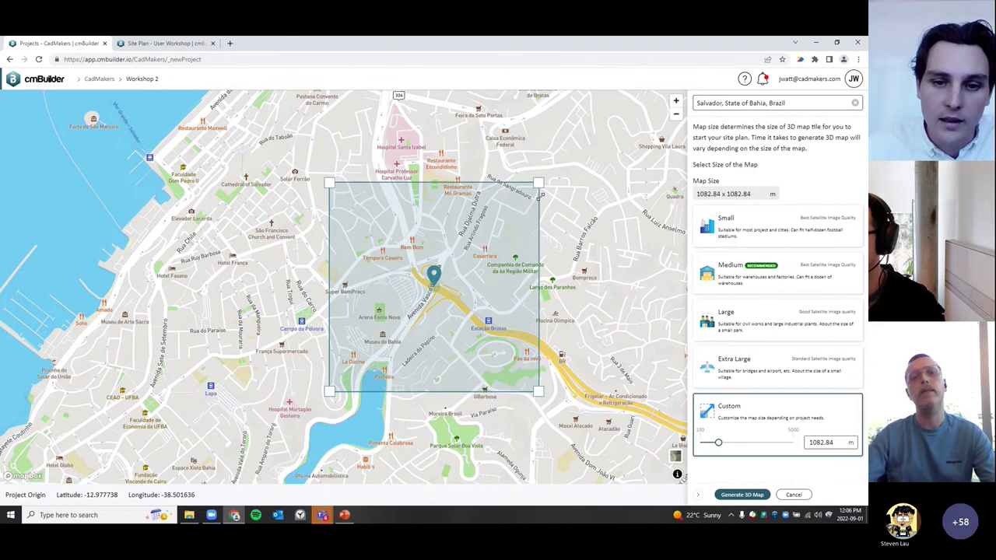
mouse_move(719, 442)
left_mouse_down()
mouse_move(727, 442)
mouse_move(715, 442)
left_mouse_up()
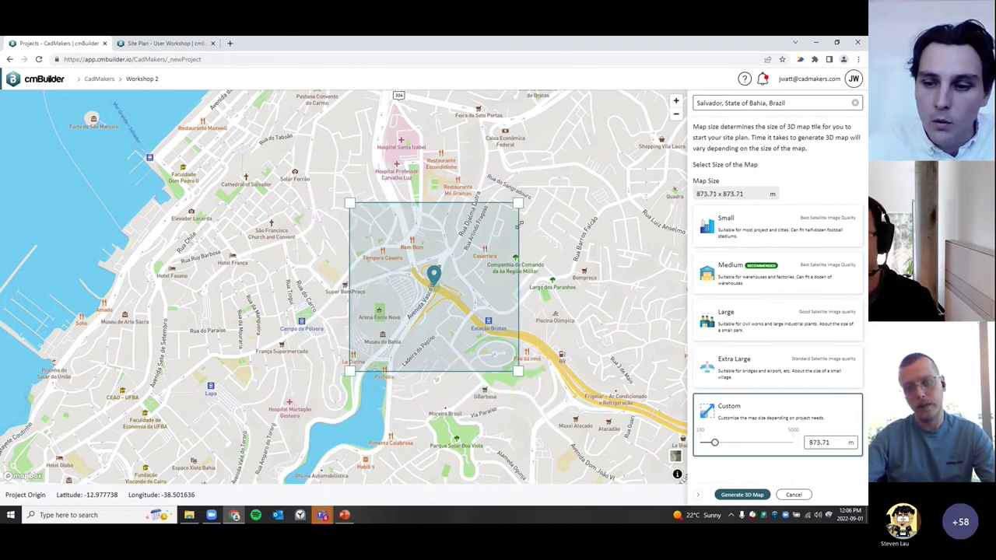
double_click(834, 443)
type("100")
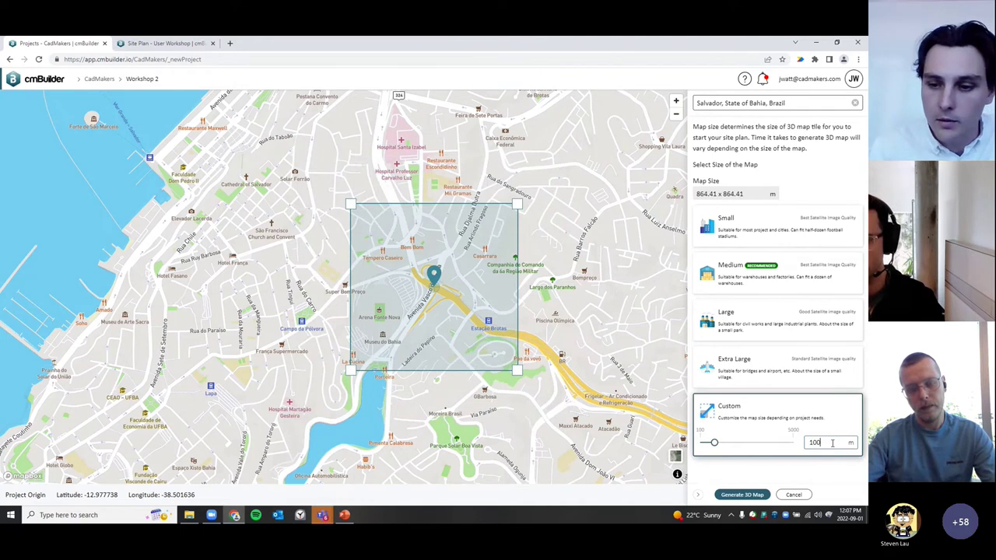
type("0")
key("Return")
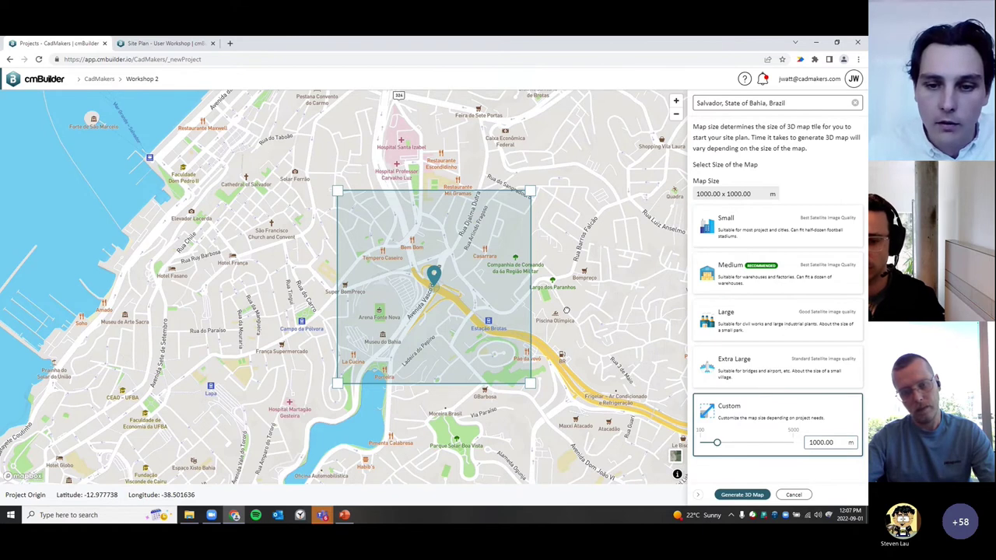
Shift the project area southeast of the address marker and set its map size to the Medium preset
left_click_drag(567, 310, 508, 285)
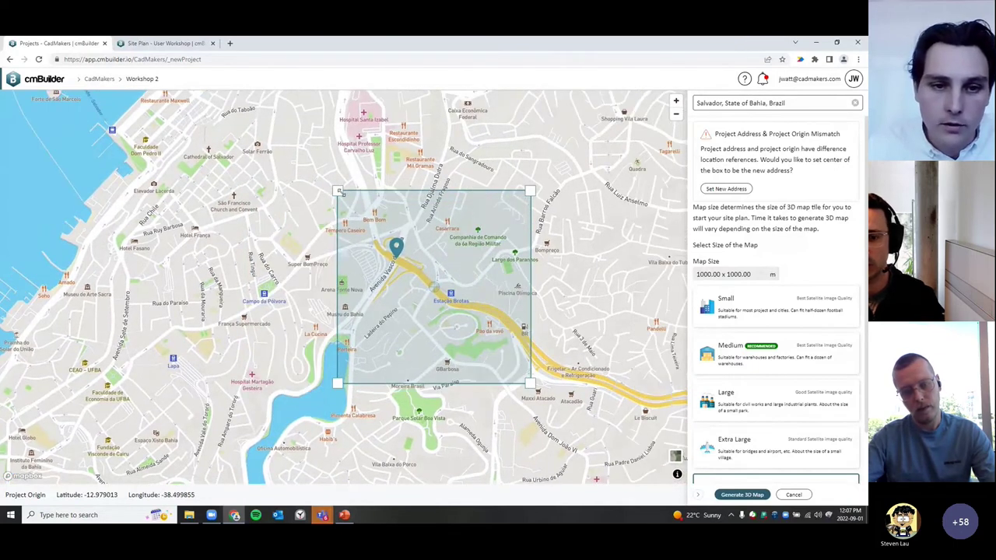
left_click_drag(337, 189, 312, 166)
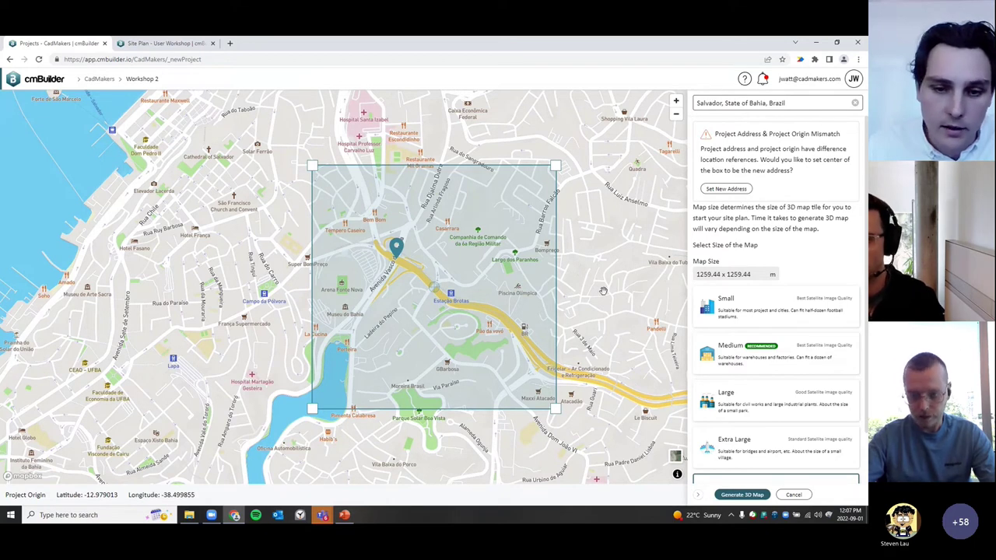
scroll(862, 393, "down", 1)
scroll(862, 393, "down", 2)
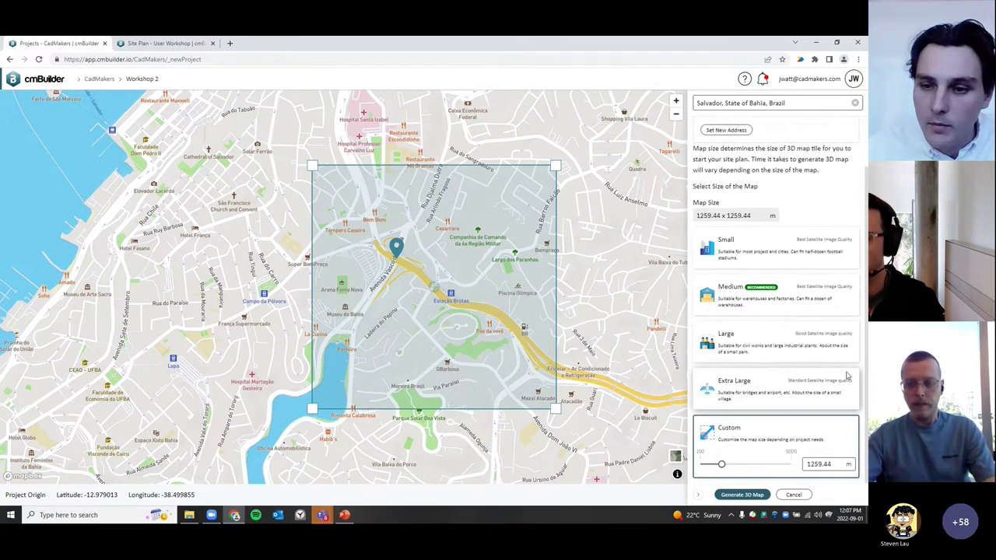
left_click(778, 311)
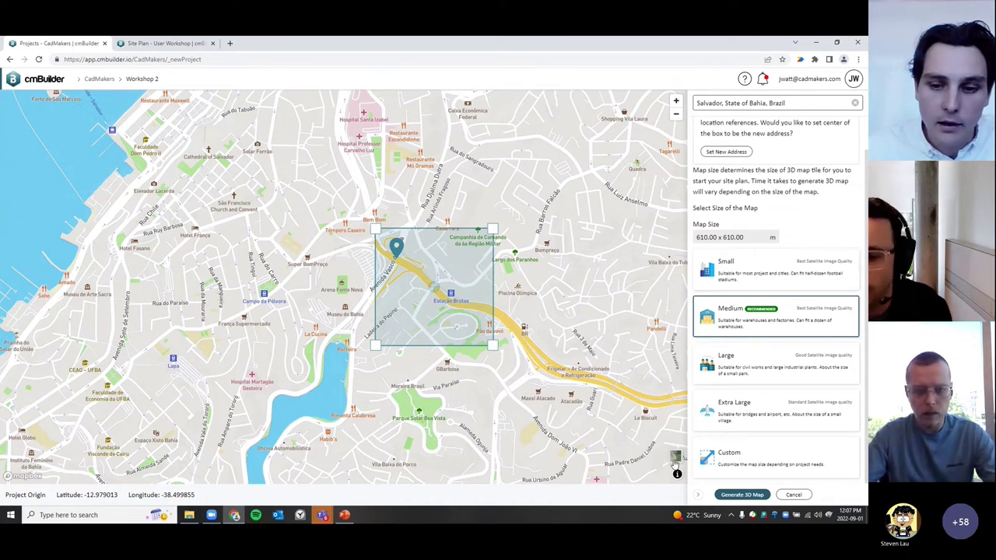
Check the selected area against satellite imagery and generate the 3D map from it
left_click(675, 459)
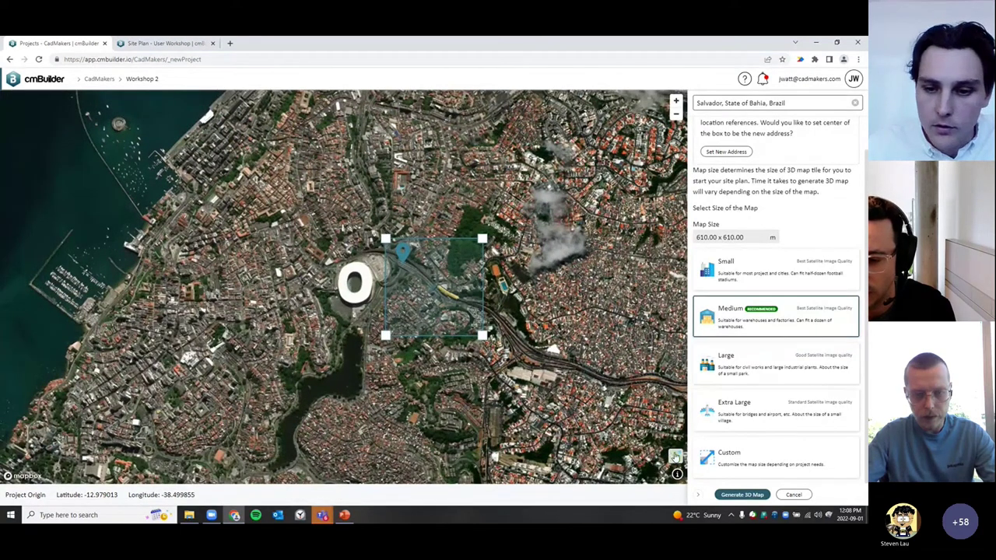
left_click(676, 457)
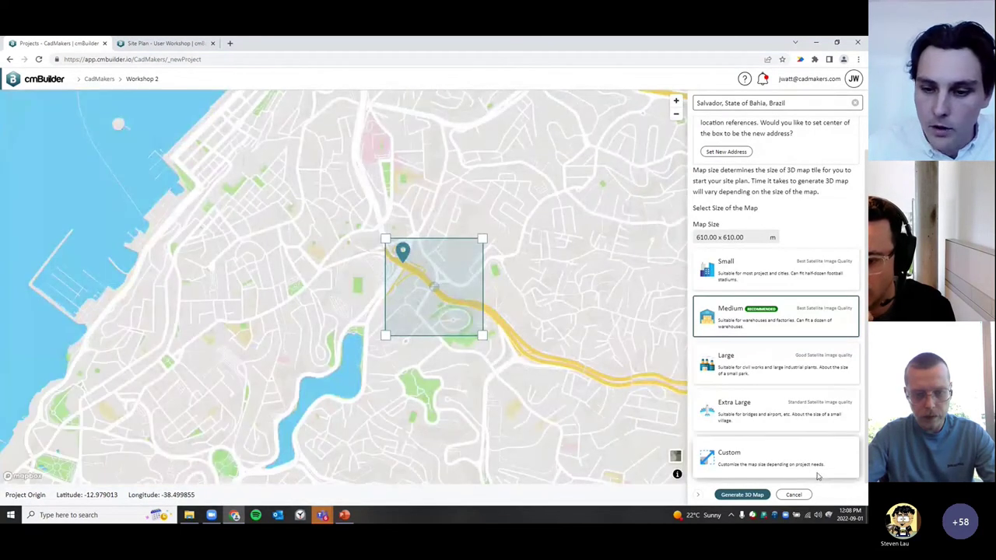
left_click(745, 496)
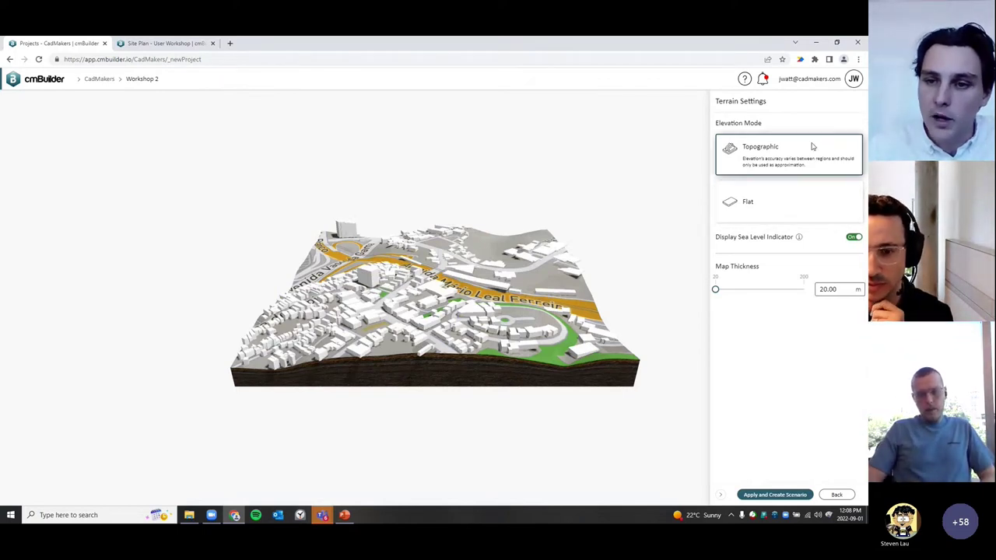
Inspect the topographic terrain from several sides and set its map thickness to 200 m
left_click_drag(631, 307, 599, 291)
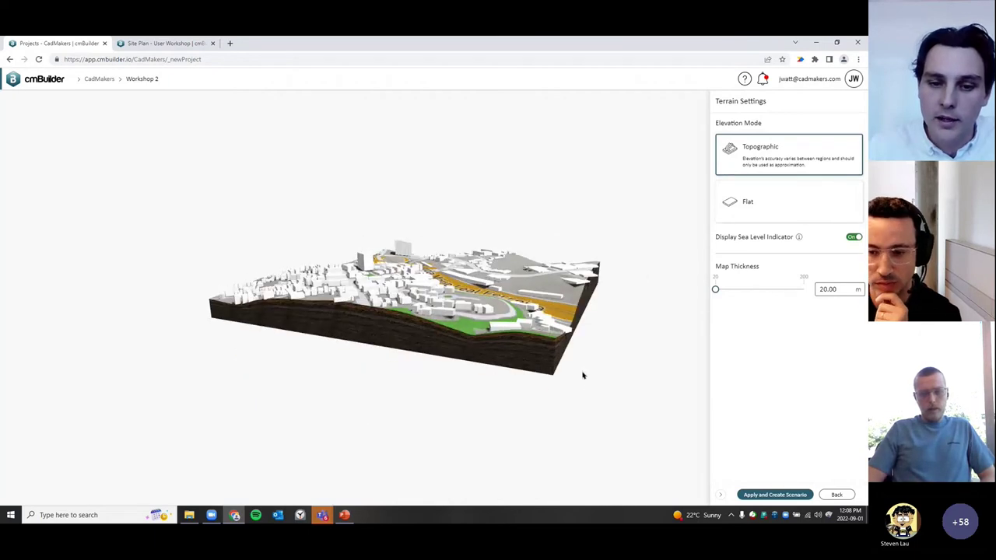
left_click_drag(593, 389, 635, 332)
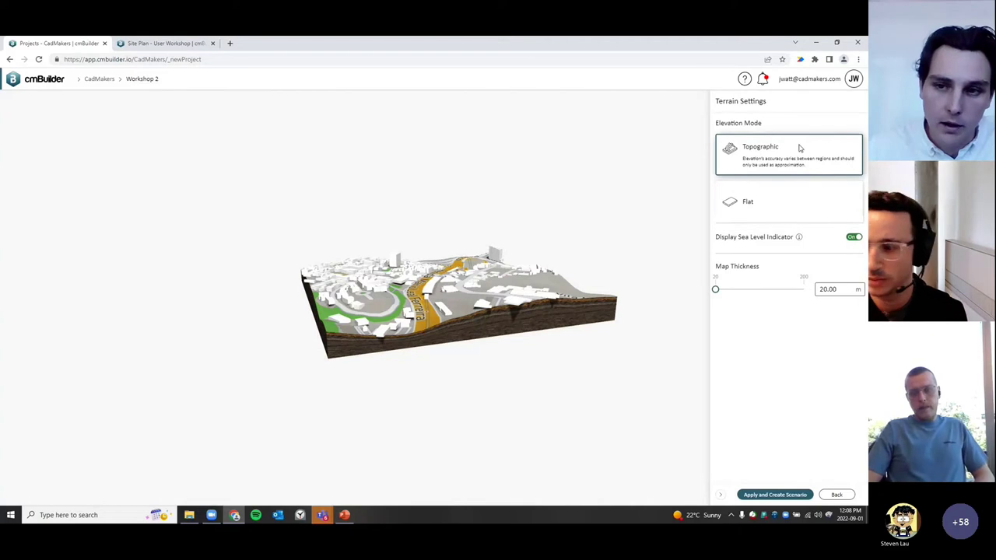
scroll(590, 368, "up", 2)
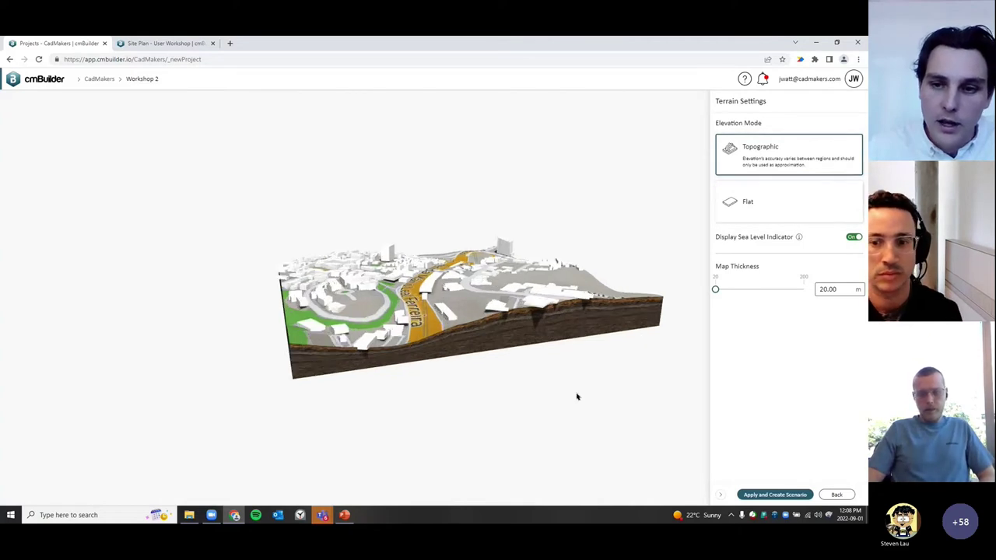
scroll(577, 397, "up", 2)
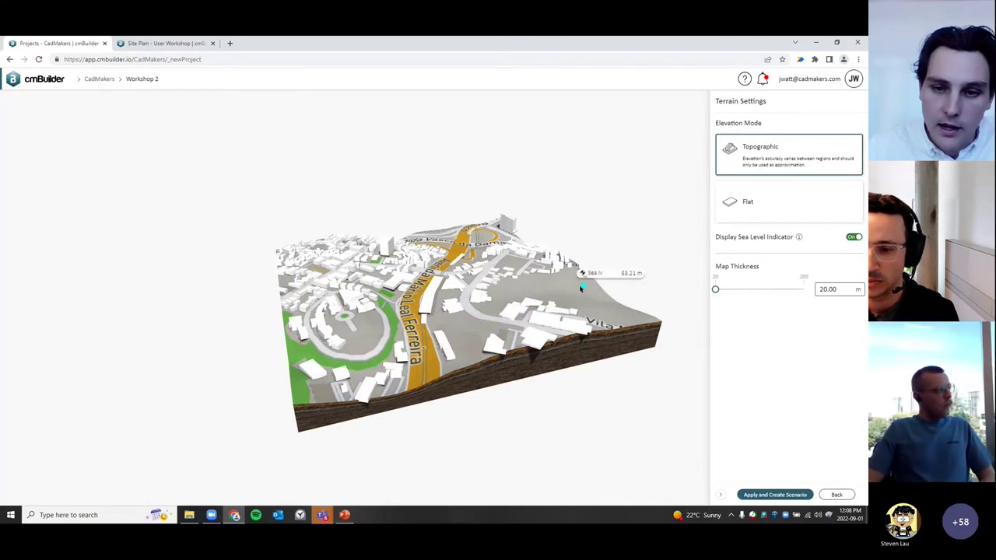
left_click_drag(349, 348, 569, 358)
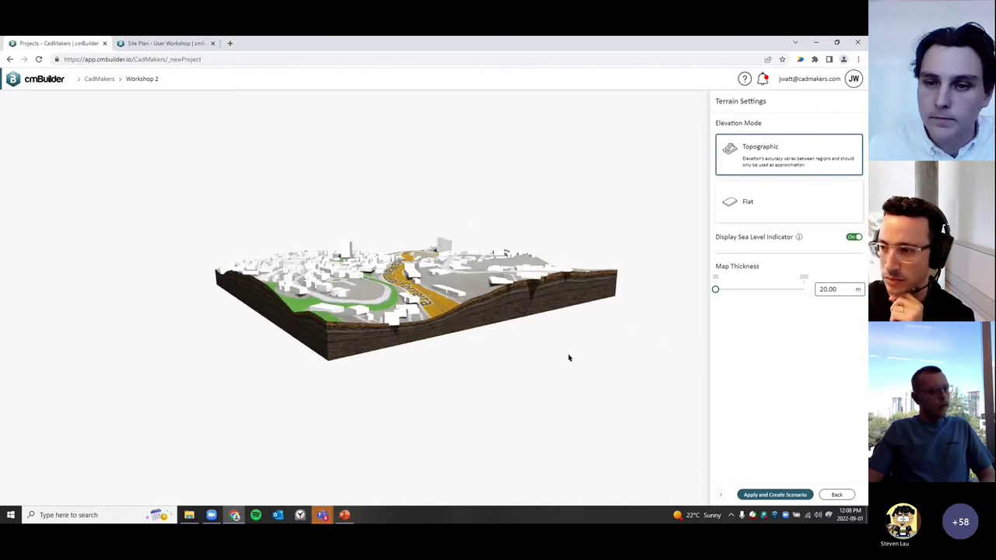
scroll(498, 379, "up", 5)
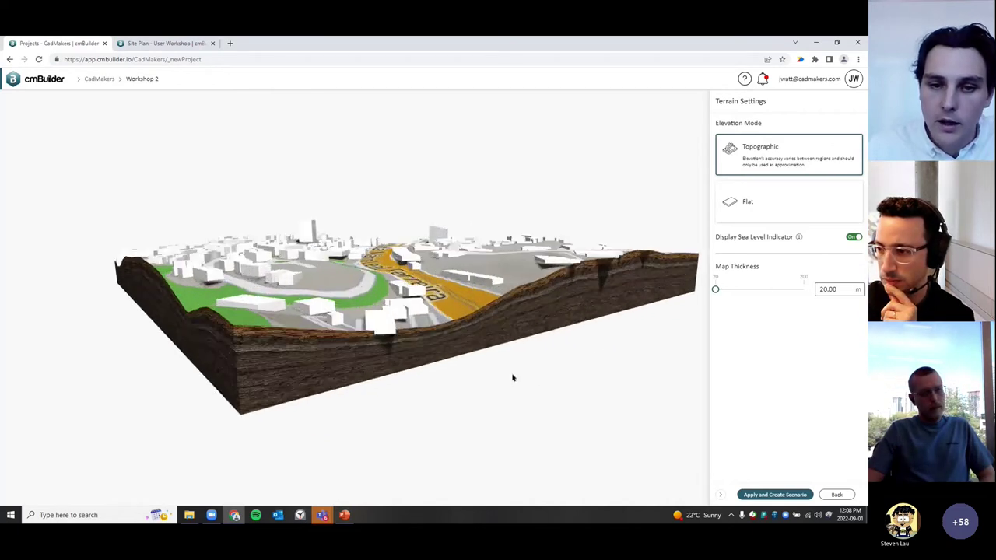
left_click_drag(511, 376, 383, 372)
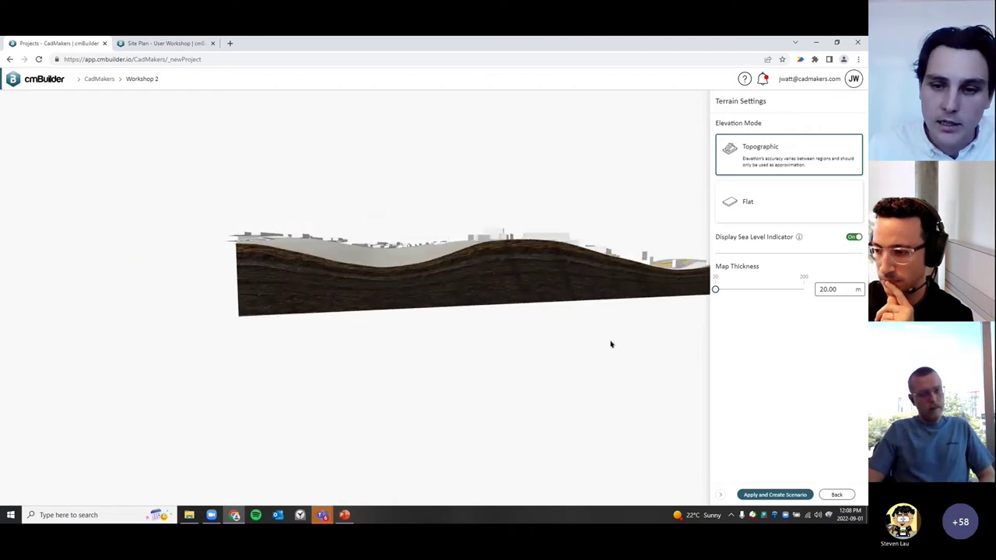
left_click_drag(717, 290, 805, 292)
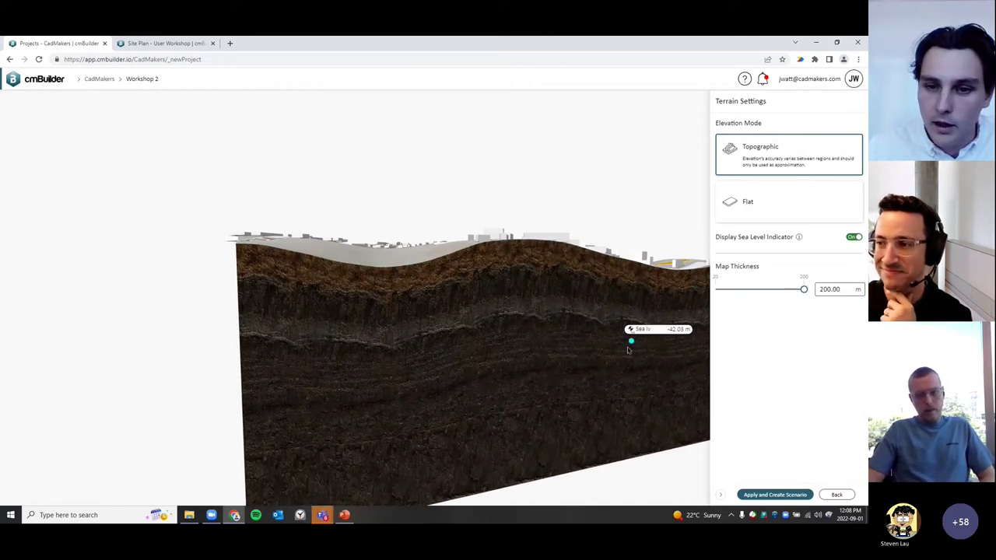
Reduce the topographic terrain's map thickness to 20 m and check the thinner block from its edge and above
scroll(629, 350, "down", 5)
left_click_drag(805, 292, 715, 290)
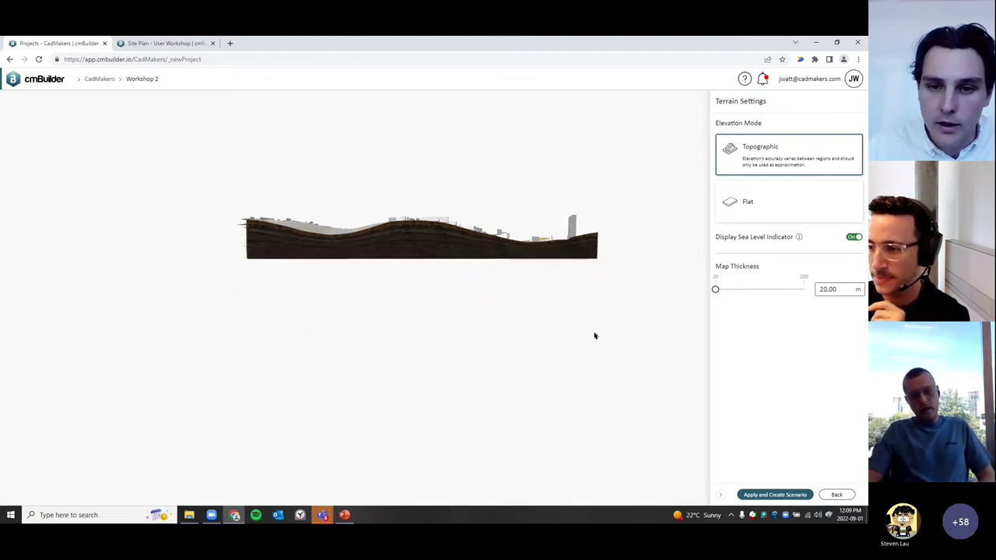
left_click_drag(500, 327, 478, 400)
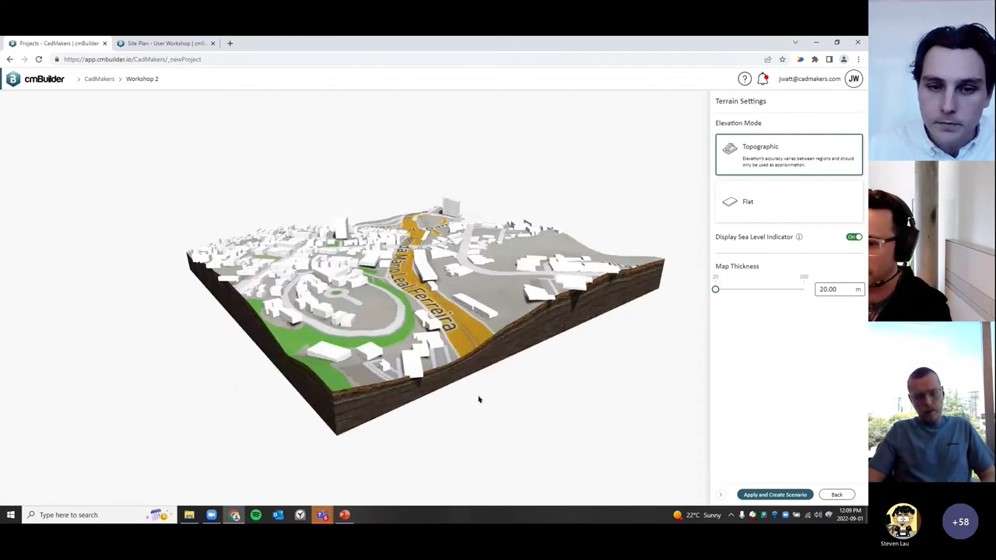
Try the Flat elevation mode with a sea level of 100 m
left_click(787, 212)
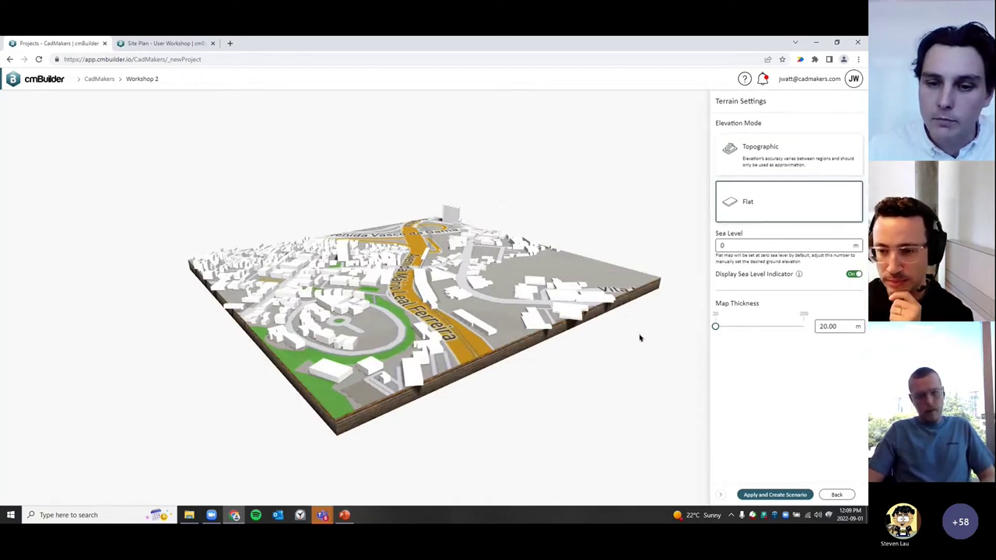
scroll(640, 338, "up", 3)
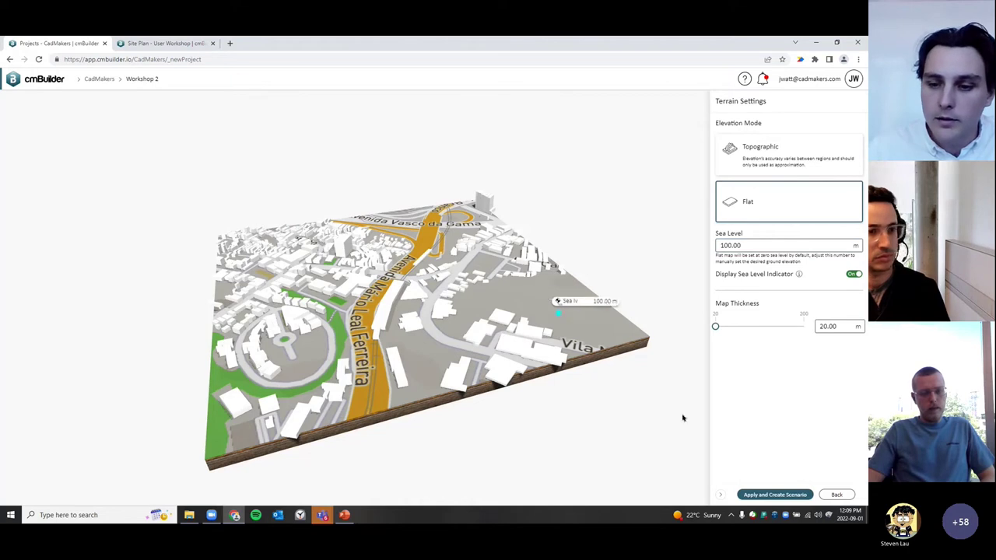
Set the elevation mode back to Topographic, create the scenario from the terrain, and view the resulting site plan
left_click(804, 161)
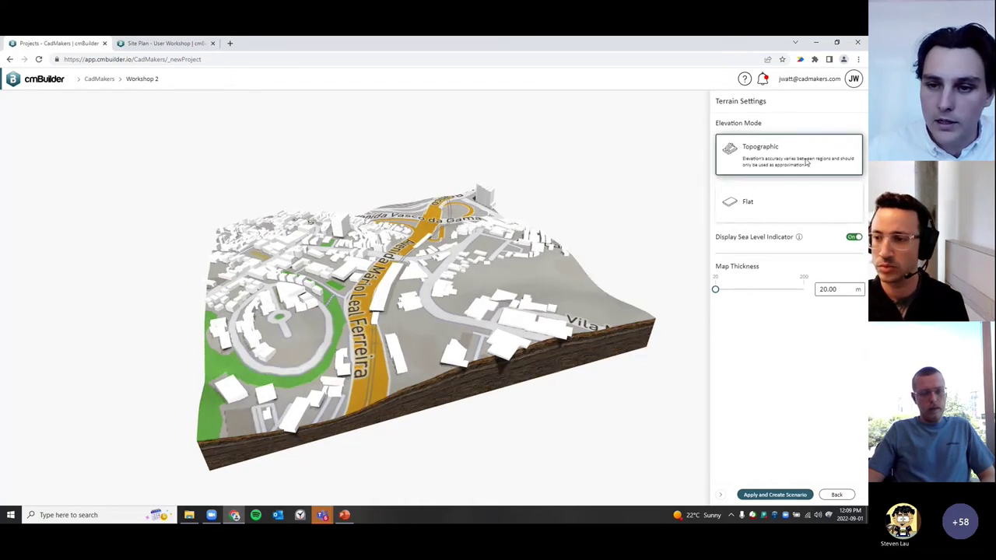
left_click(778, 495)
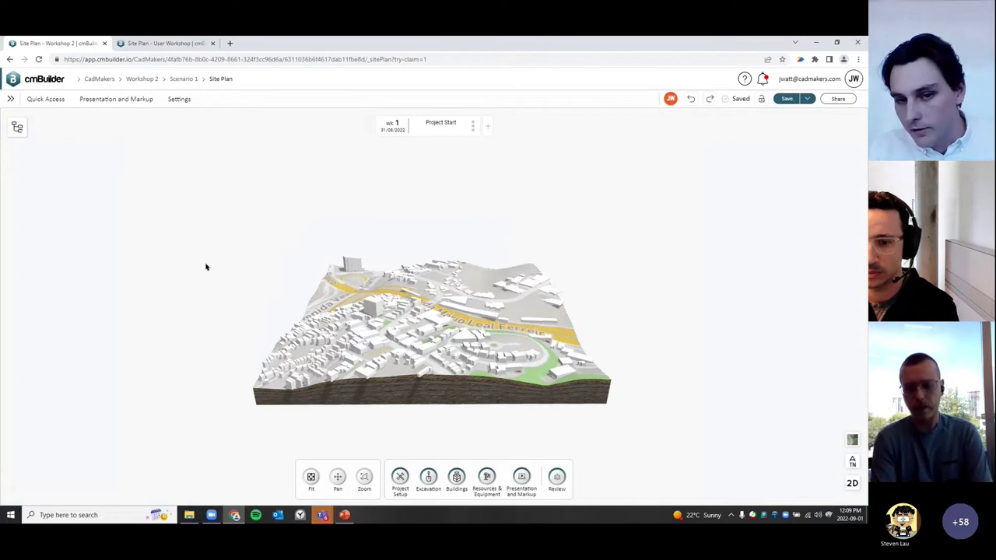
left_click_drag(480, 282, 467, 381)
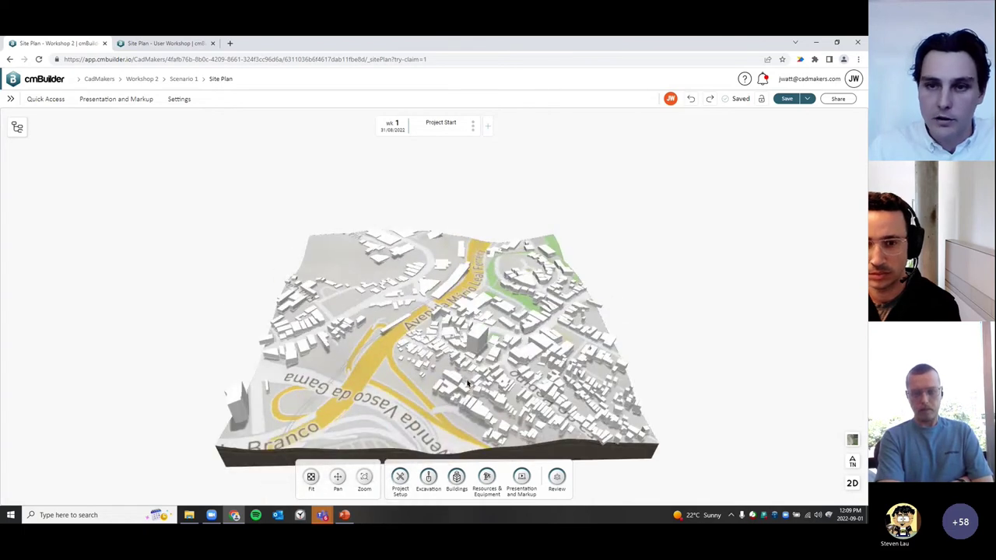
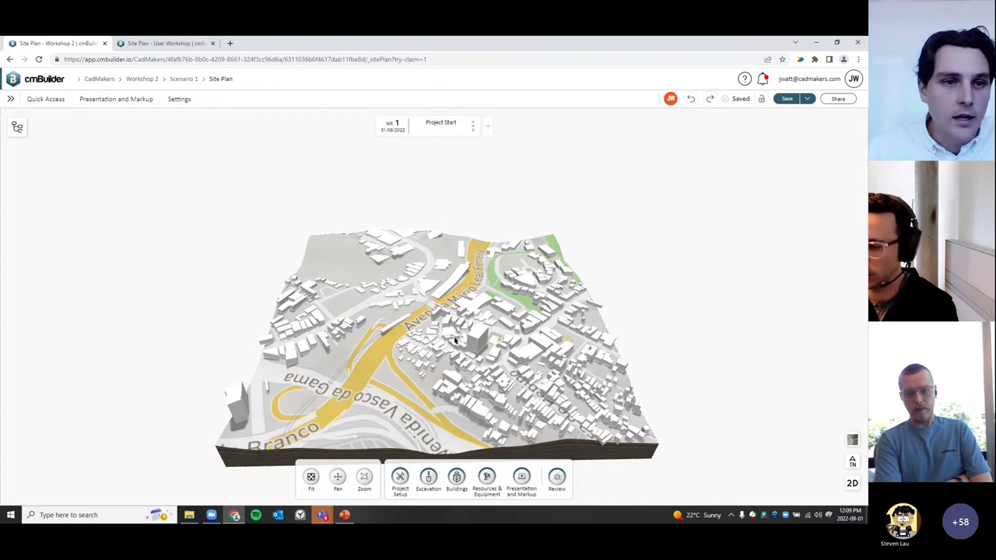
scroll(654, 368, "down", 5)
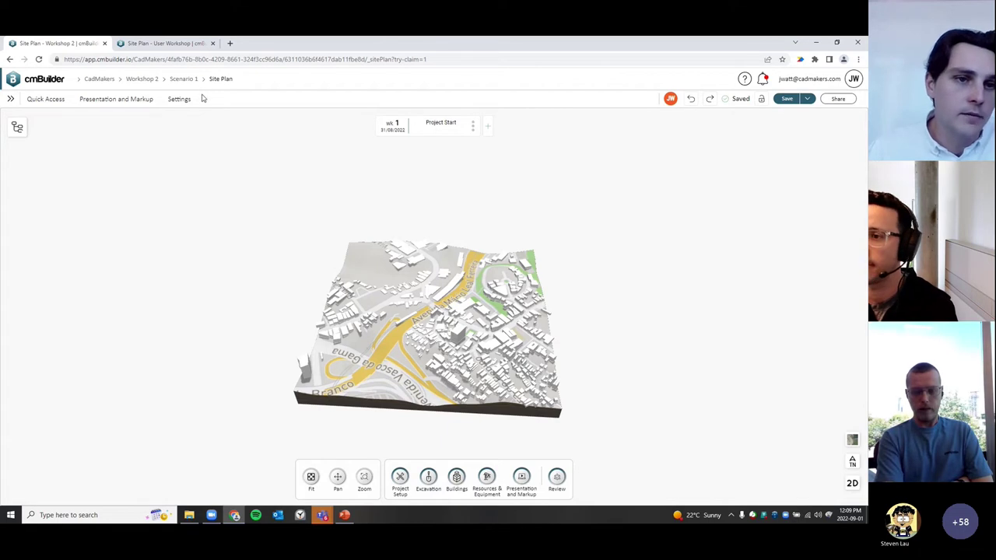
Switch to the User Workshop site plan and frame the riverside lot between W Madison St and W Monroe St
left_click(183, 43)
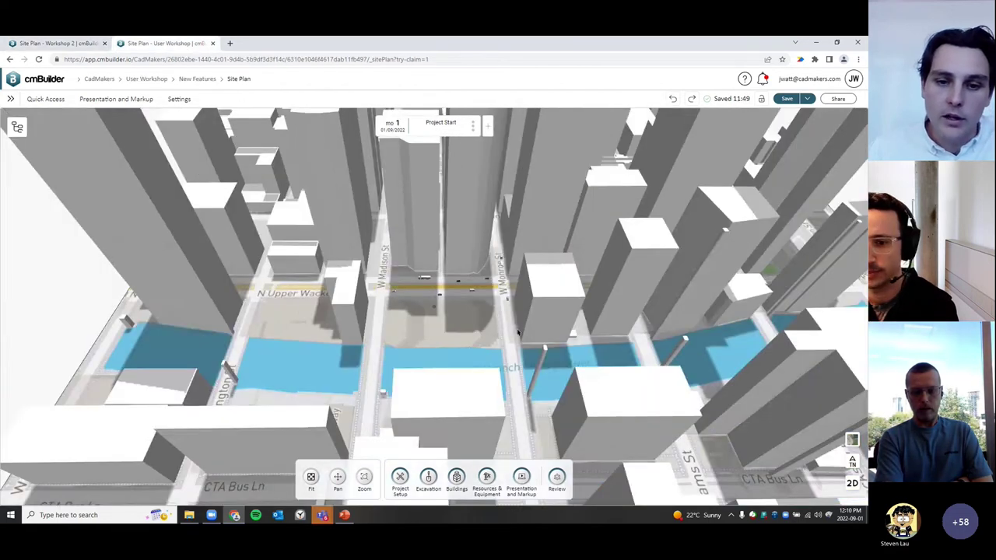
left_click_drag(518, 333, 472, 343)
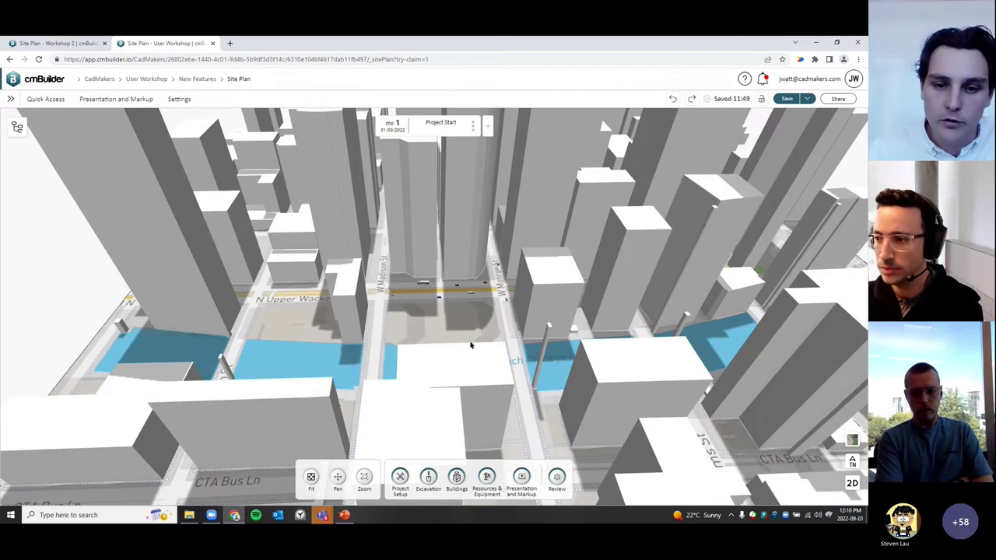
scroll(470, 346, "down", 5)
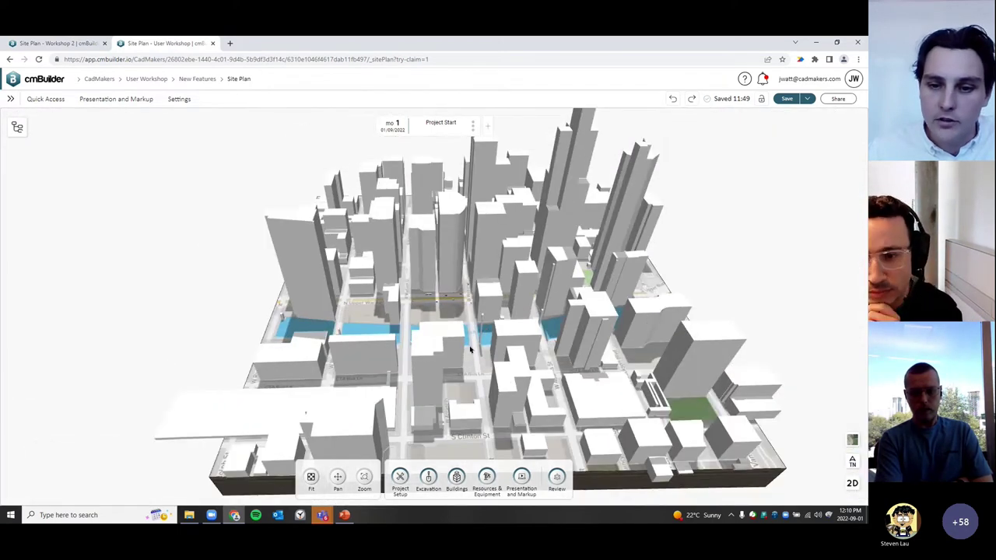
scroll(441, 379, "up", 5)
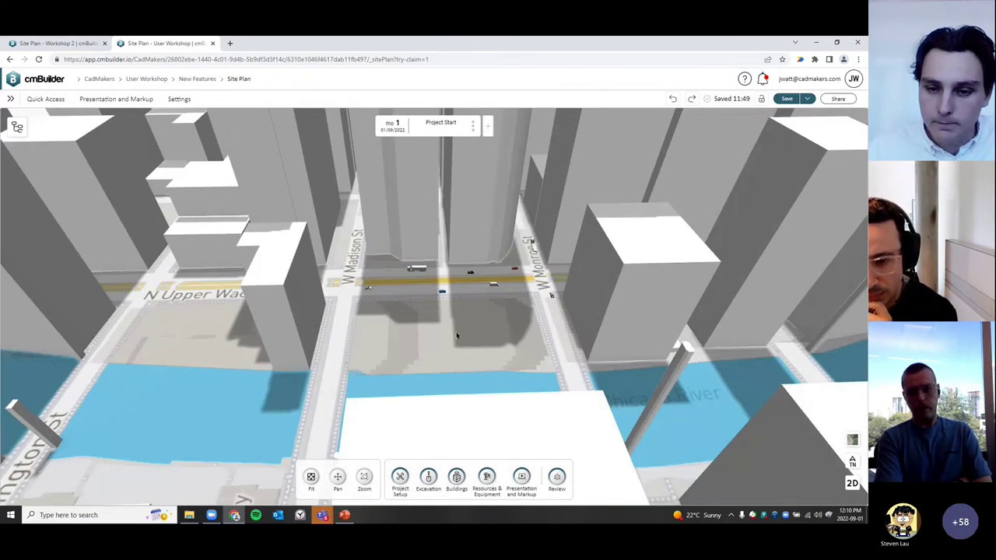
scroll(474, 361, "up", 3)
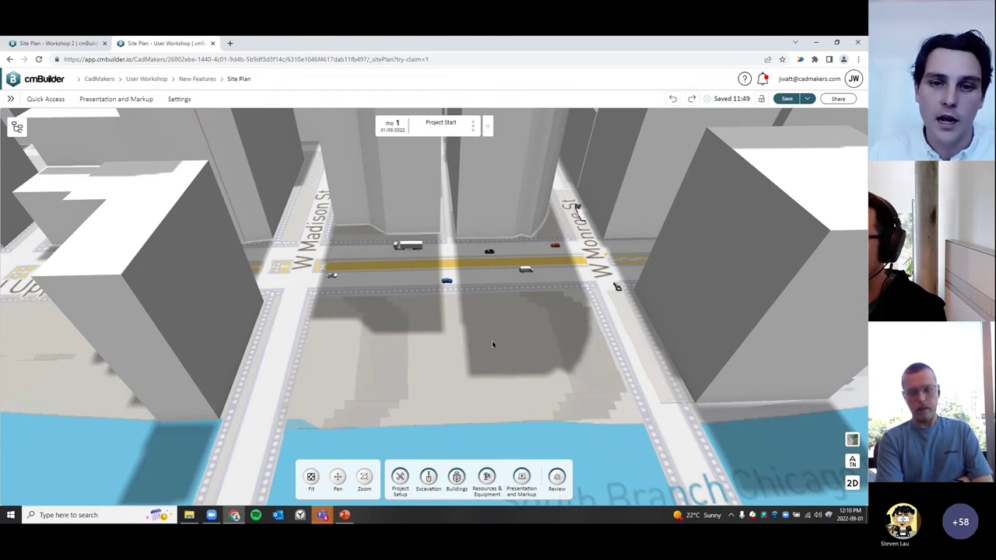
Step forward to the Site Mobilization - Finish milestone and return to Project Start to compare the site
left_click(502, 127)
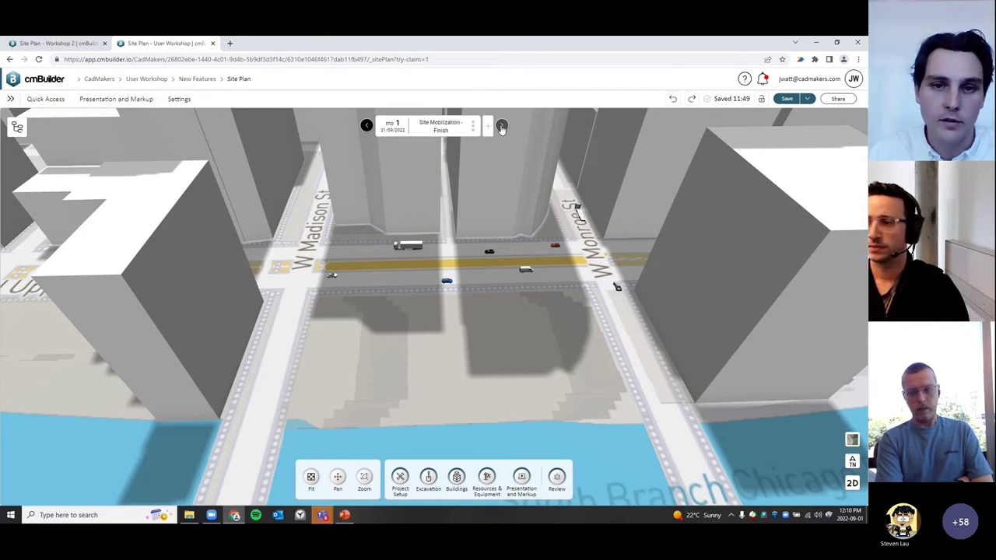
left_click(367, 126)
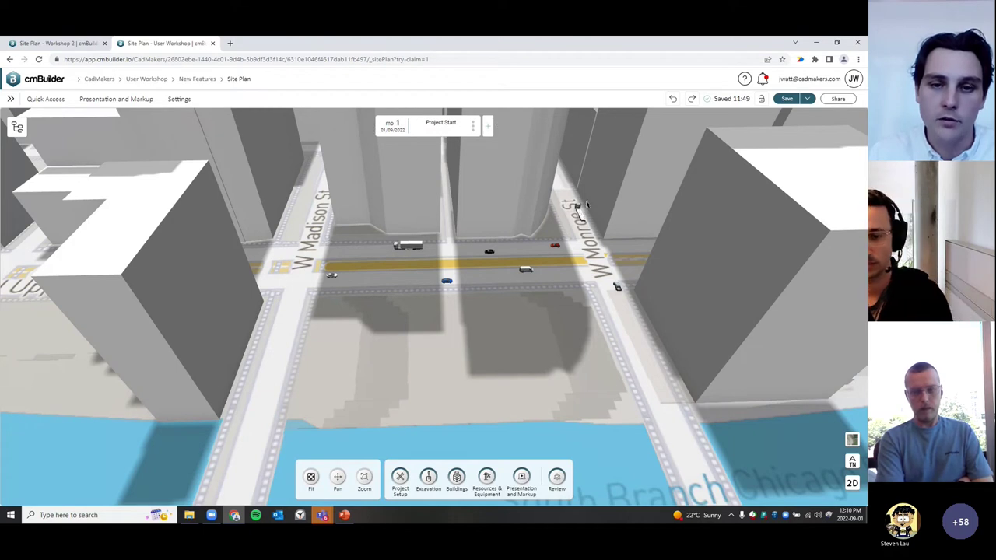
scroll(514, 164, "up", 2)
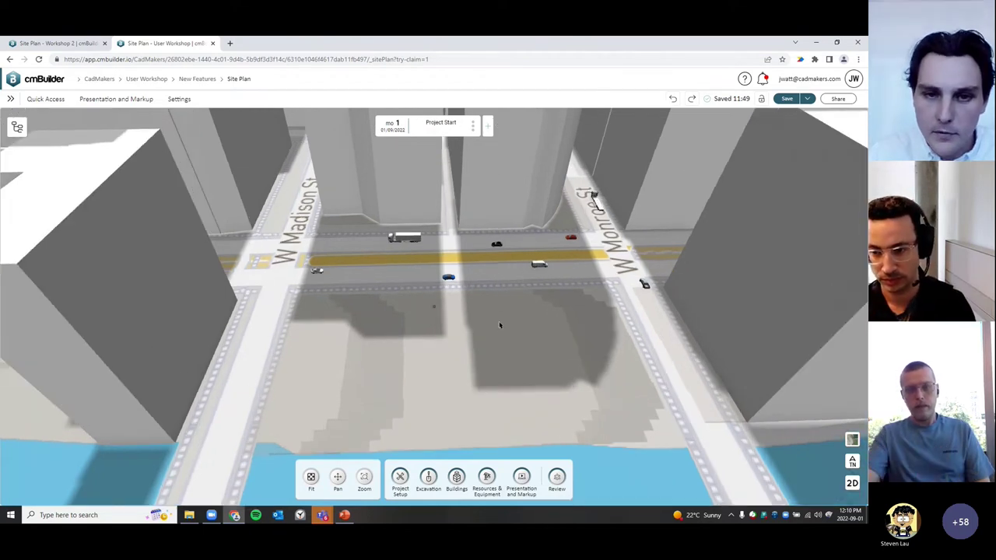
mouse_move(422, 135)
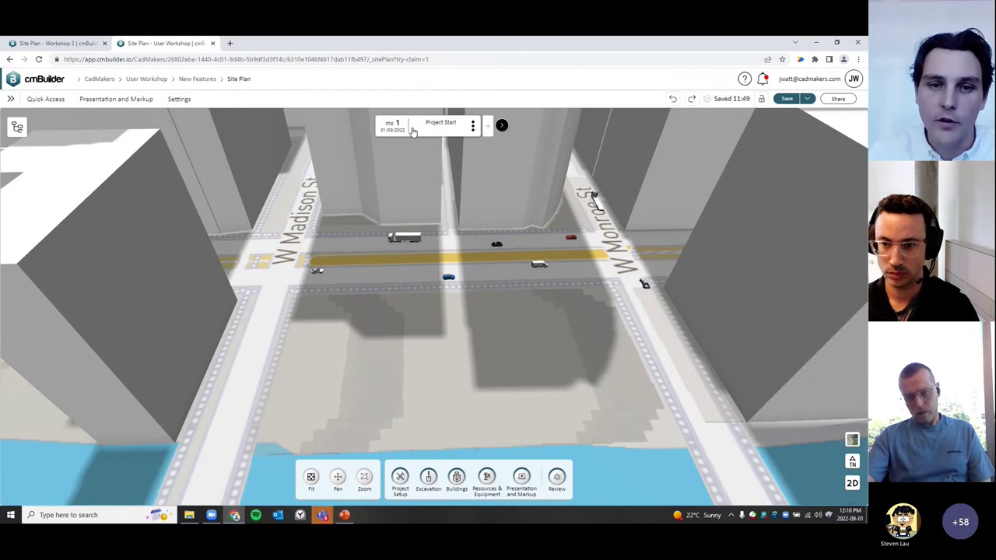
scroll(549, 336, "down", 2)
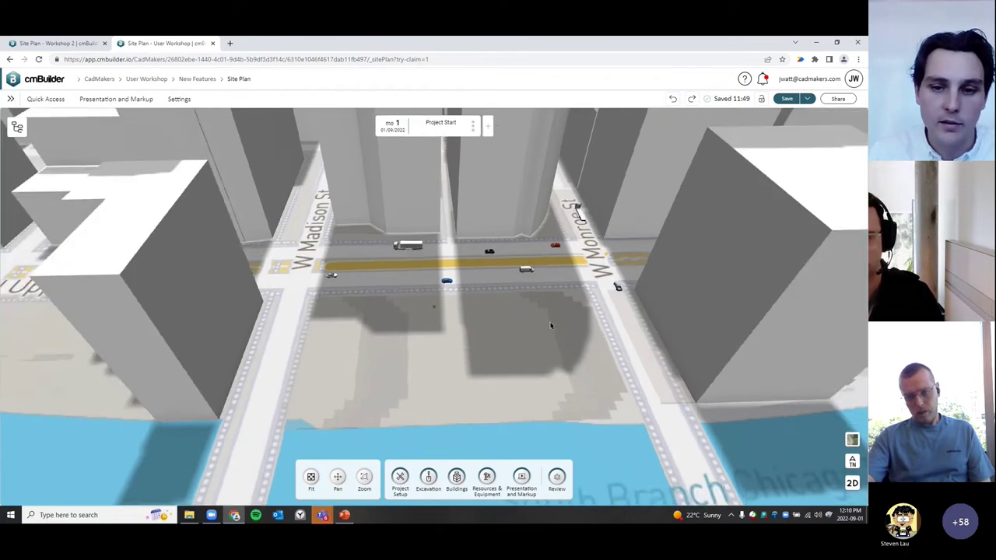
mouse_move(376, 123)
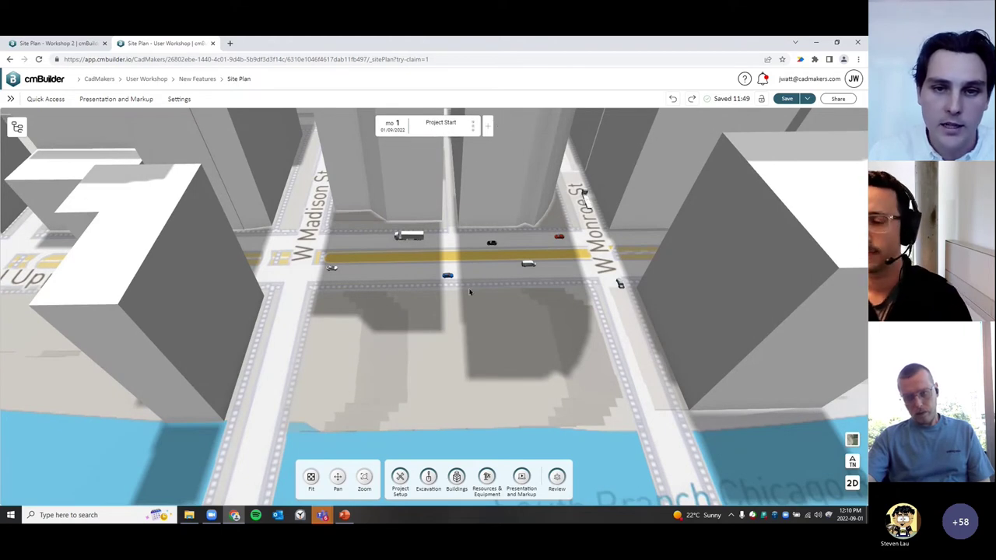
Examine the Project Start milestone's available options, its name editor and its date calendar
left_click(472, 126)
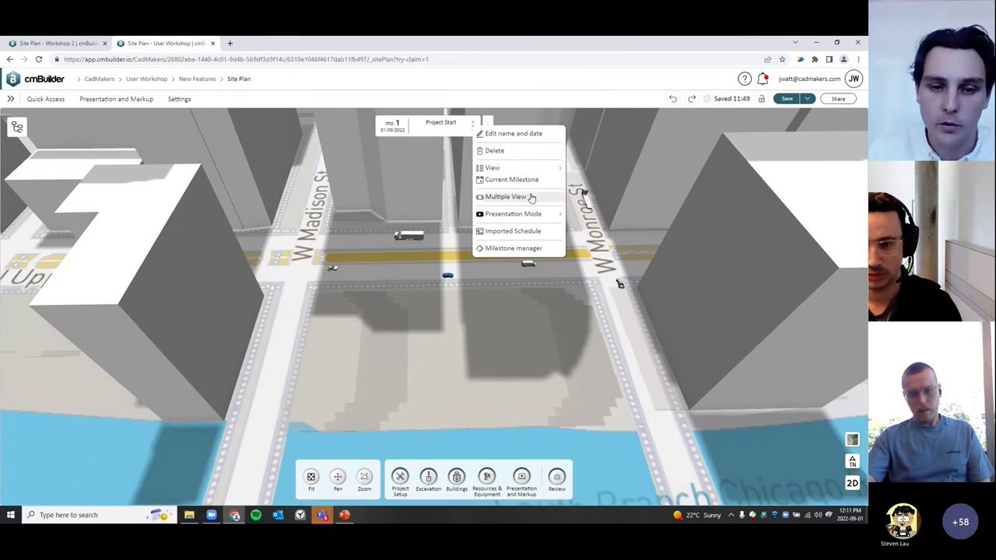
left_click(455, 345)
mouse_move(484, 131)
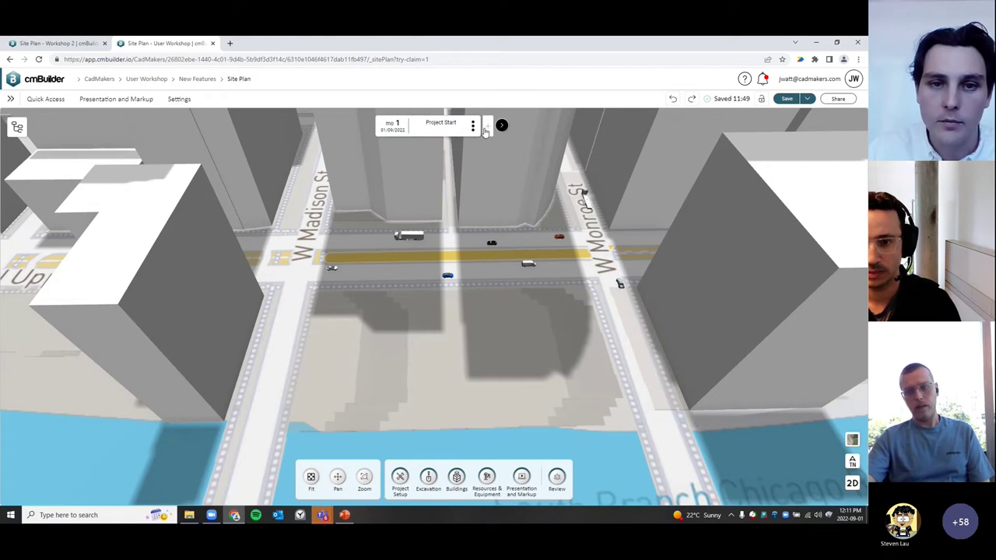
double_click(440, 127)
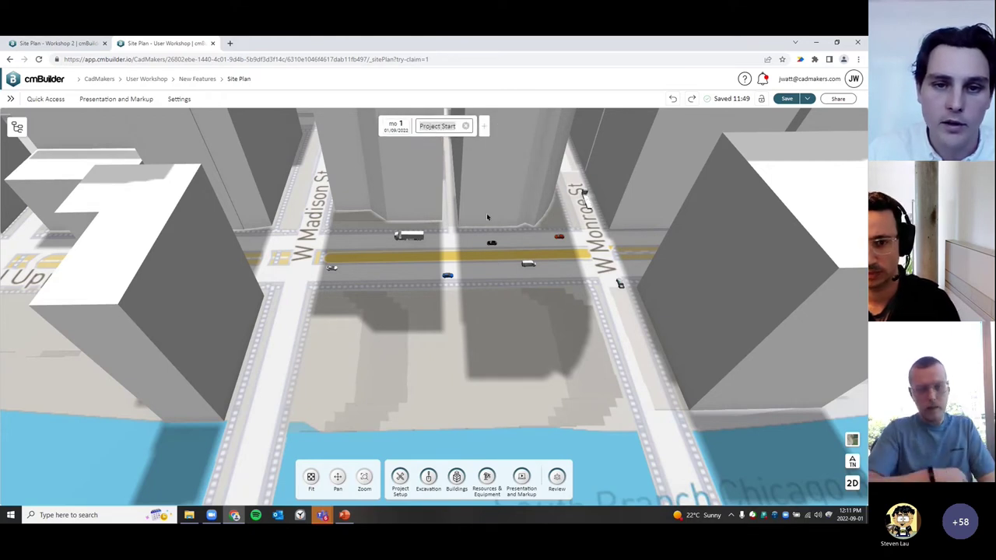
left_click(487, 236)
mouse_move(444, 125)
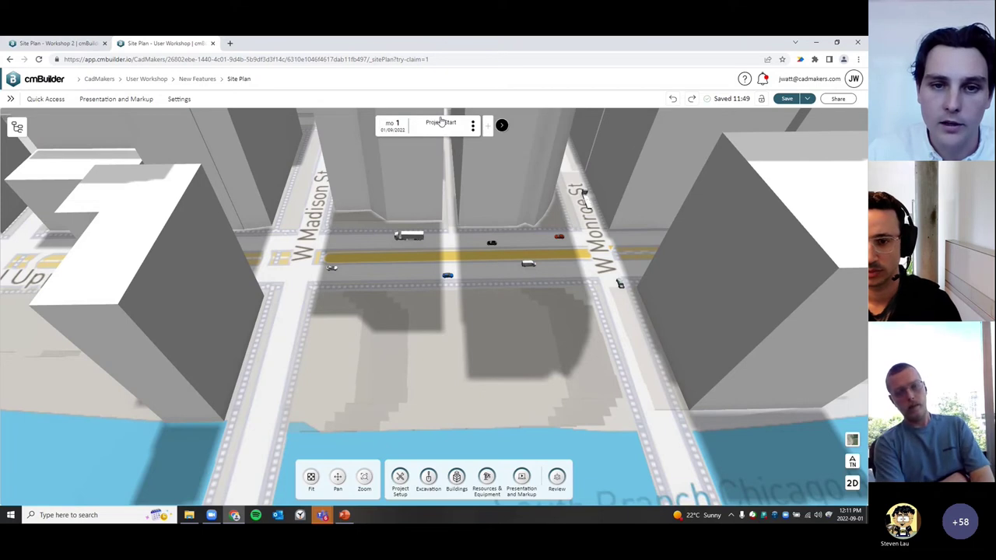
left_click(389, 127)
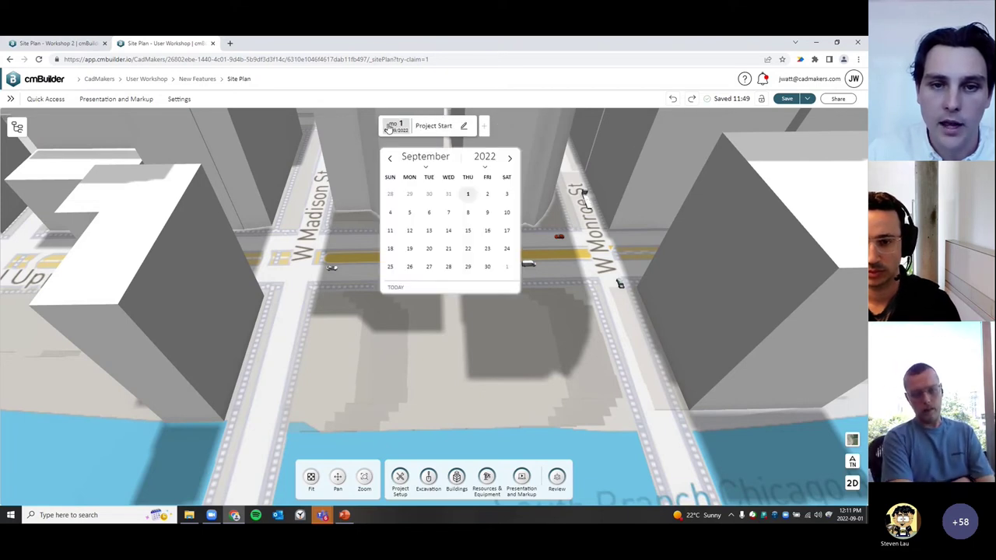
left_click(503, 336)
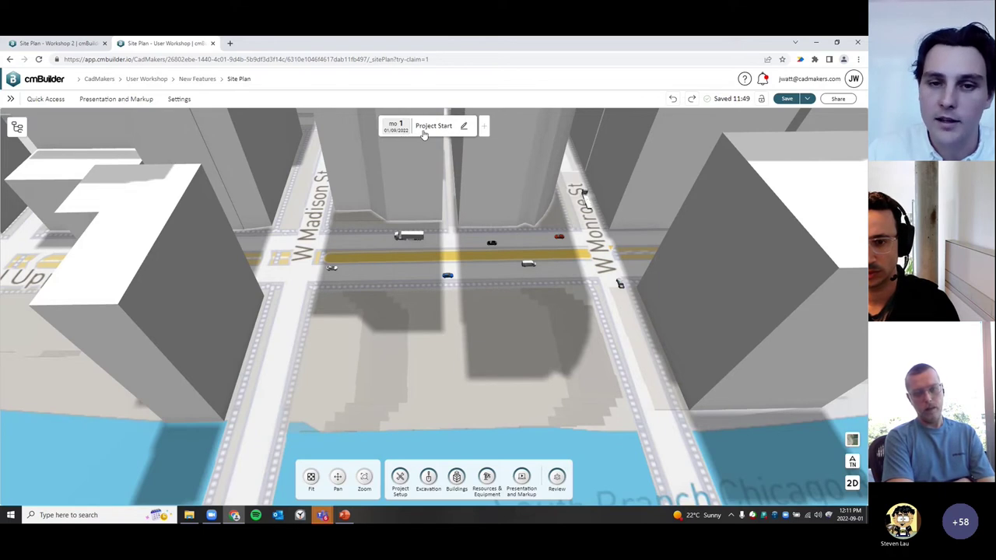
Add an unnamed milestone dated 11/09/2022 after Project Start and delete that new milestone
left_click(488, 130)
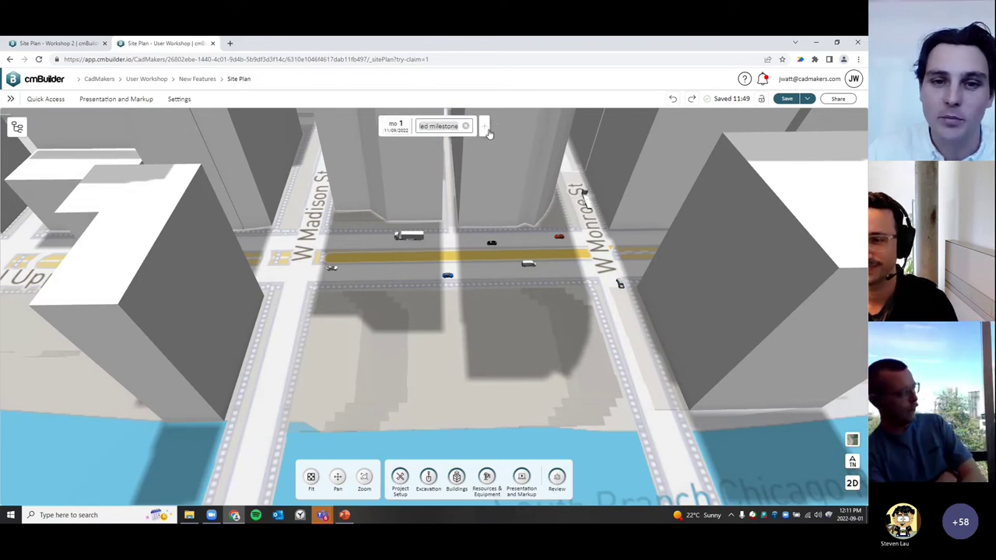
left_click(488, 293)
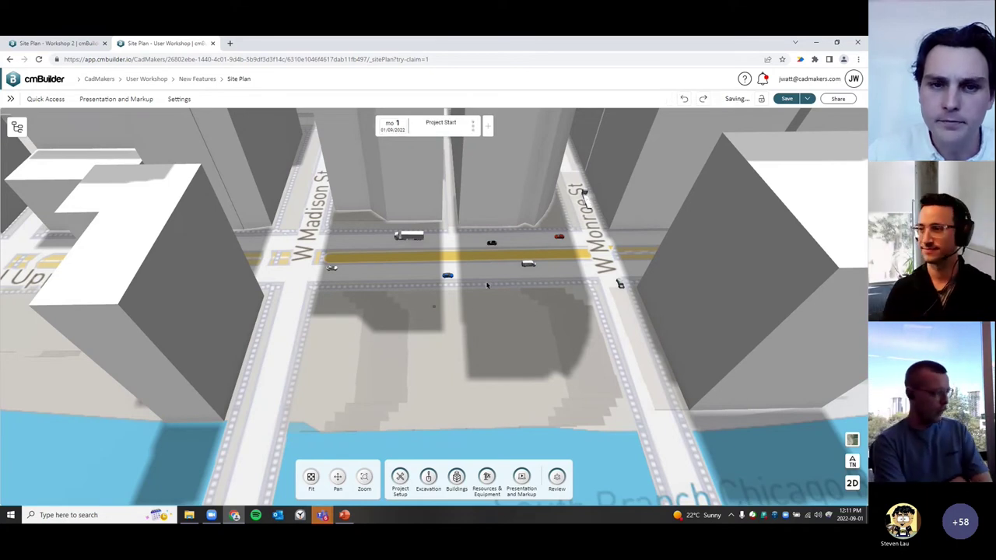
left_click(473, 125)
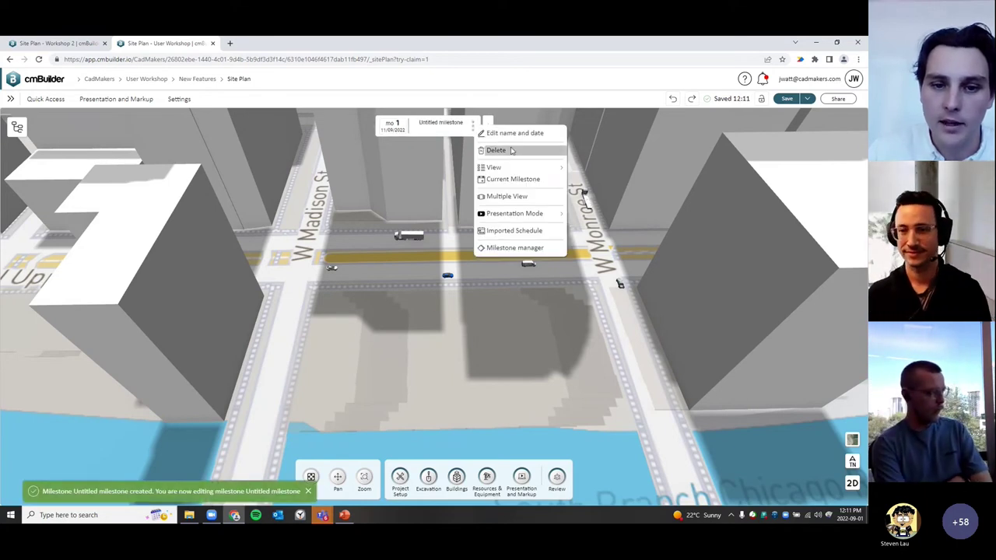
left_click(511, 151)
left_click(352, 324)
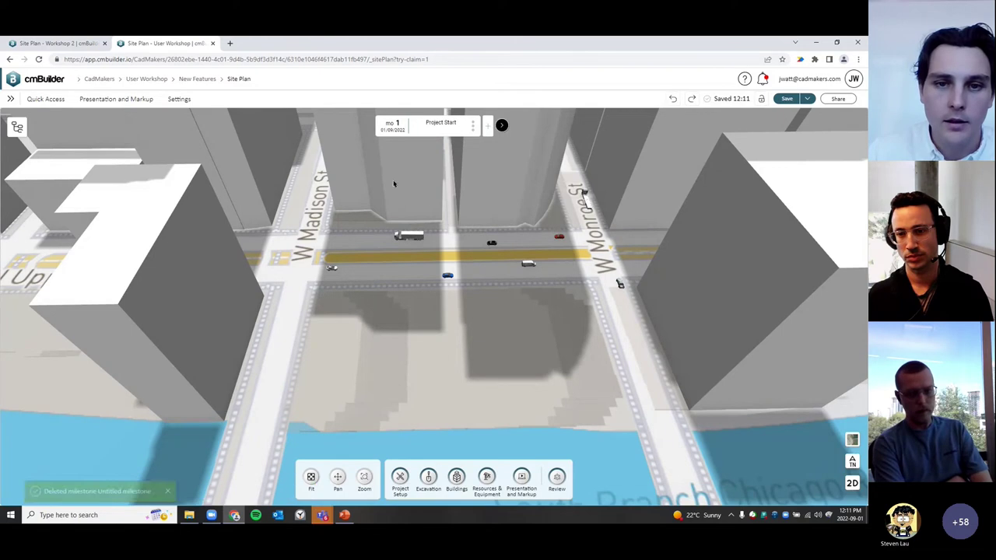
Set the milestone view to Weekly and switch it over to Index
left_click(473, 125)
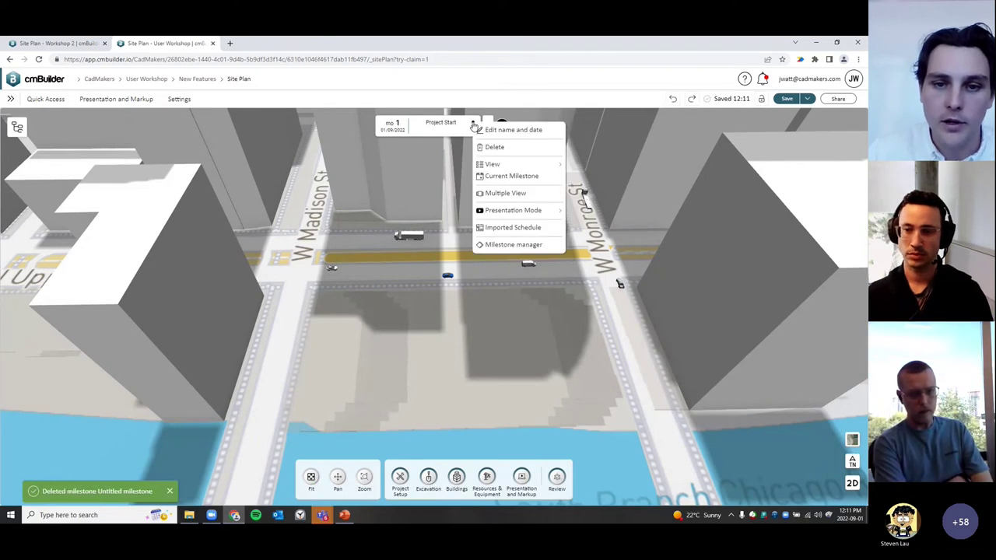
mouse_move(523, 166)
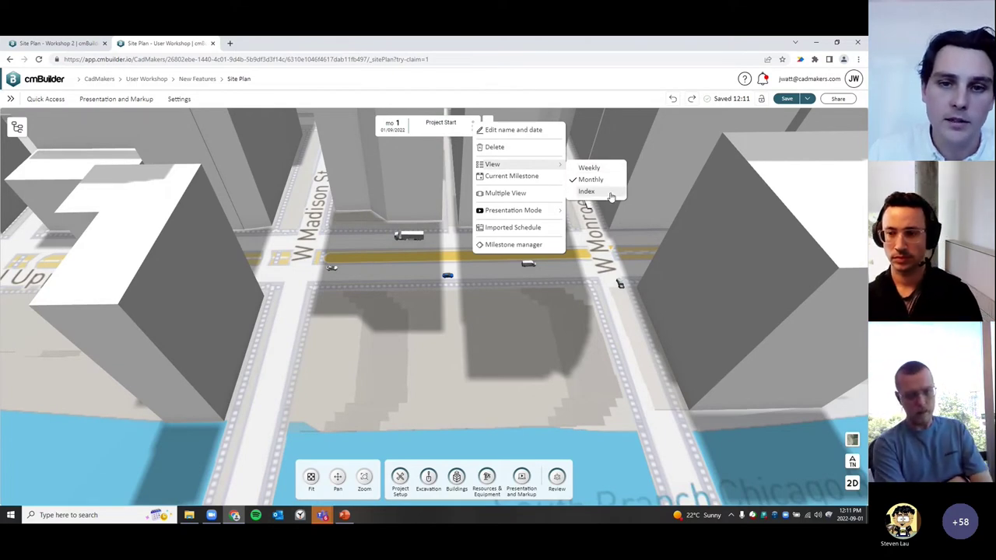
left_click(592, 167)
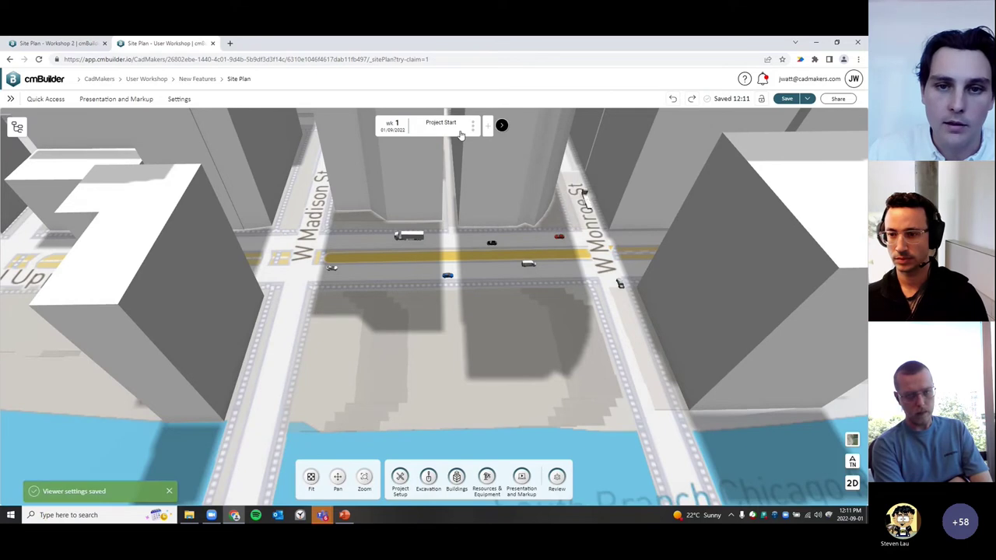
left_click(473, 126)
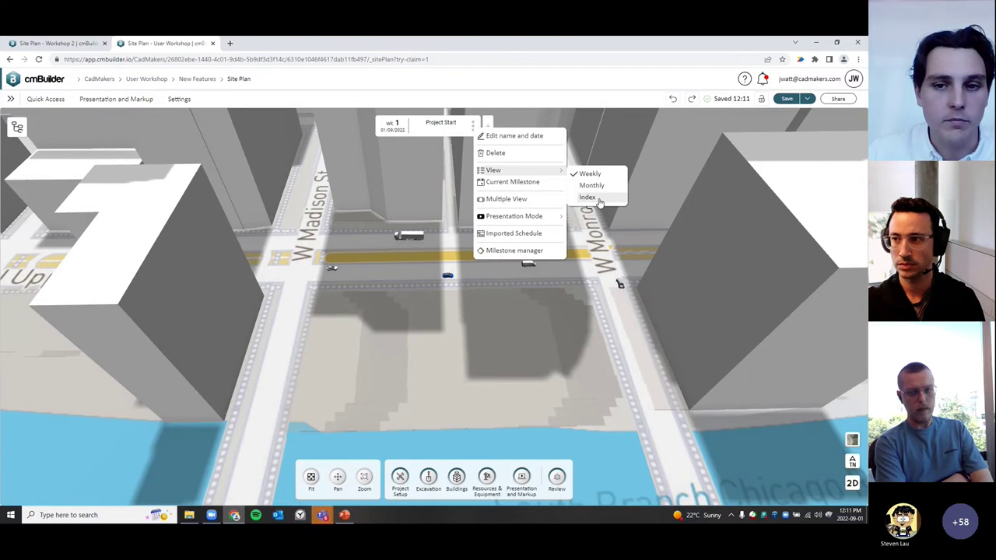
left_click(599, 200)
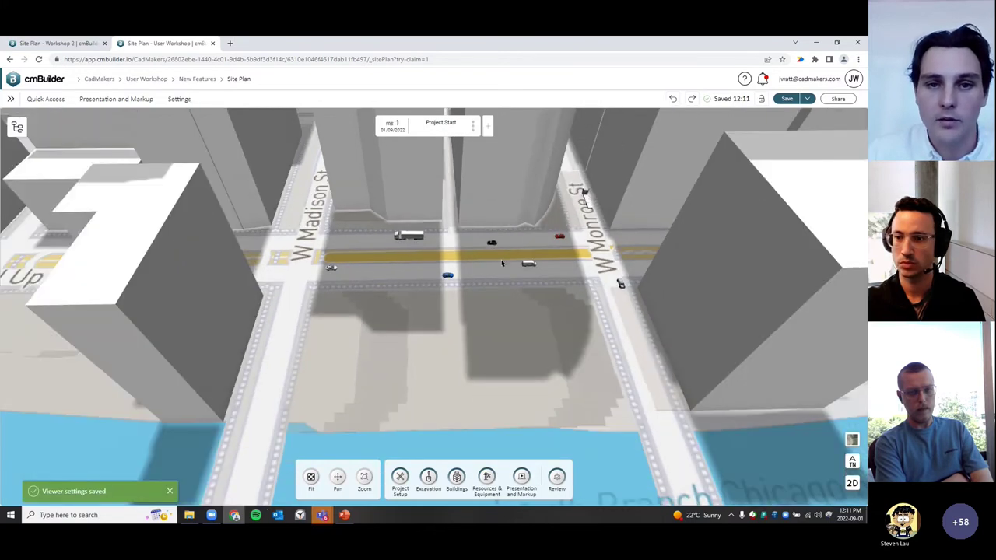
Open the Milestone Manager from the Project Start milestone and look over that milestone's options
left_click(472, 127)
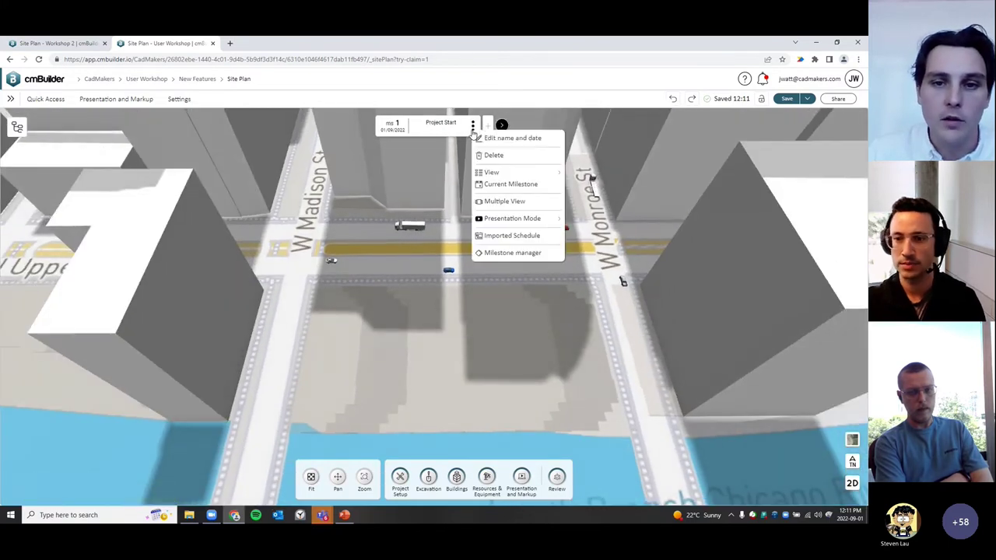
left_click(526, 257)
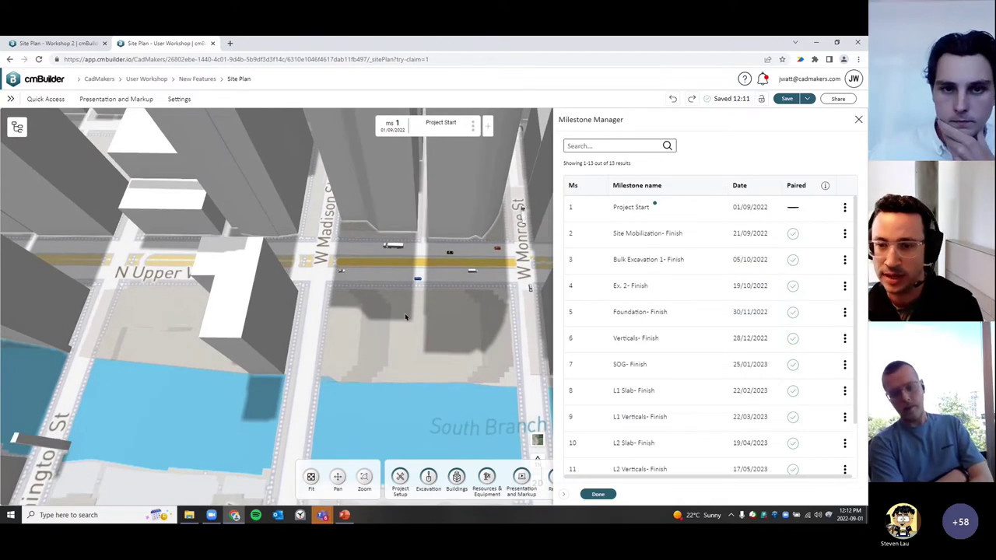
left_click(473, 125)
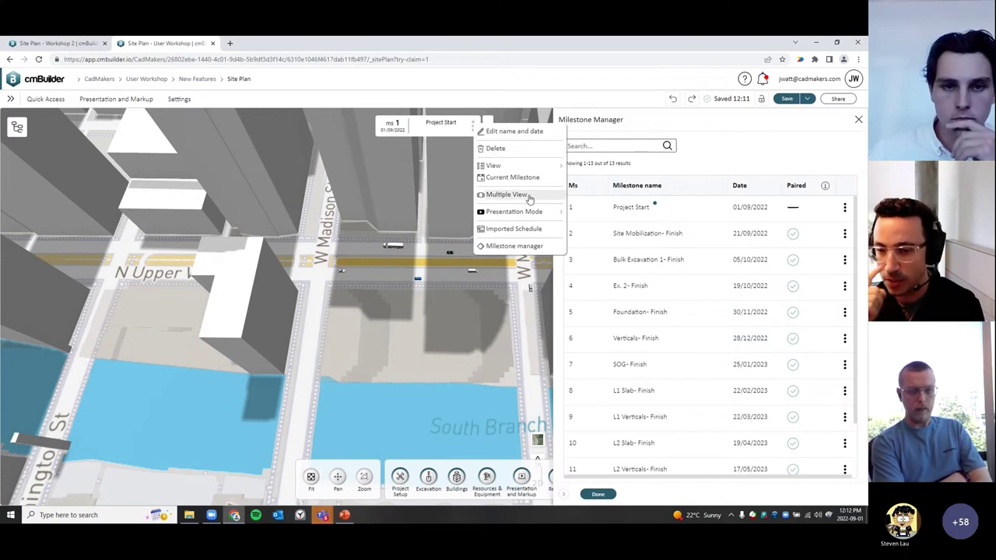
Examine the date format, clock type, milestone display, units and experimental features in the user preferences, and close them without changing anything
left_click(853, 79)
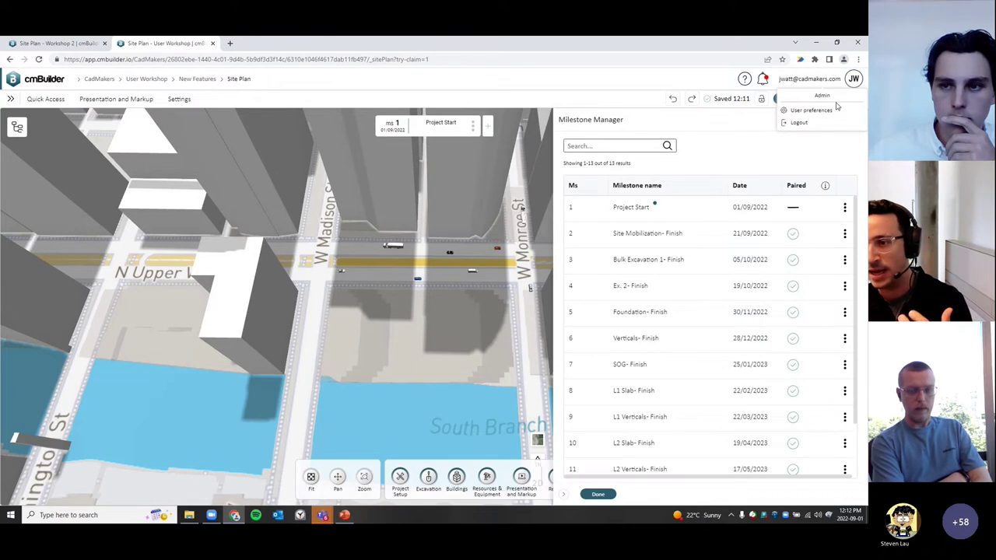
left_click(813, 110)
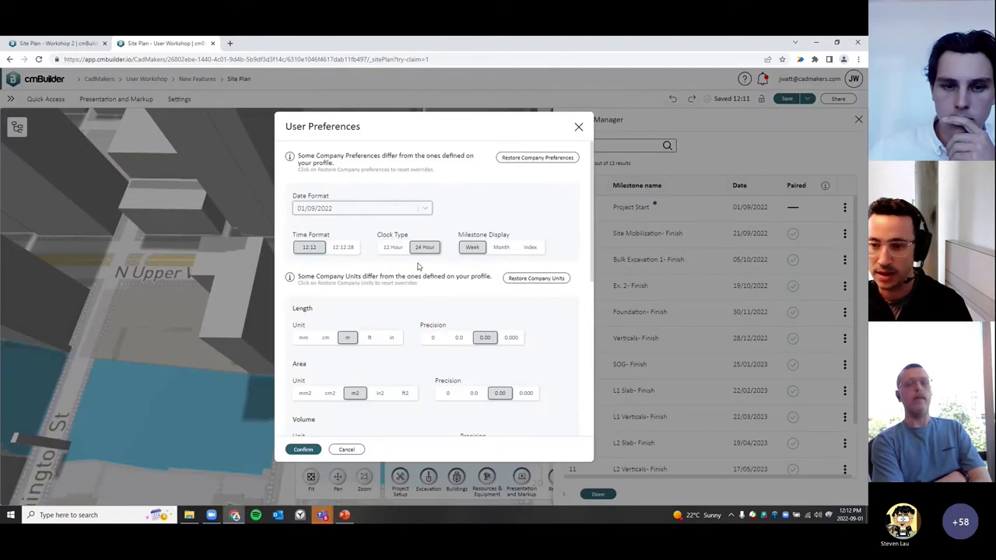
scroll(434, 270, "down", 2)
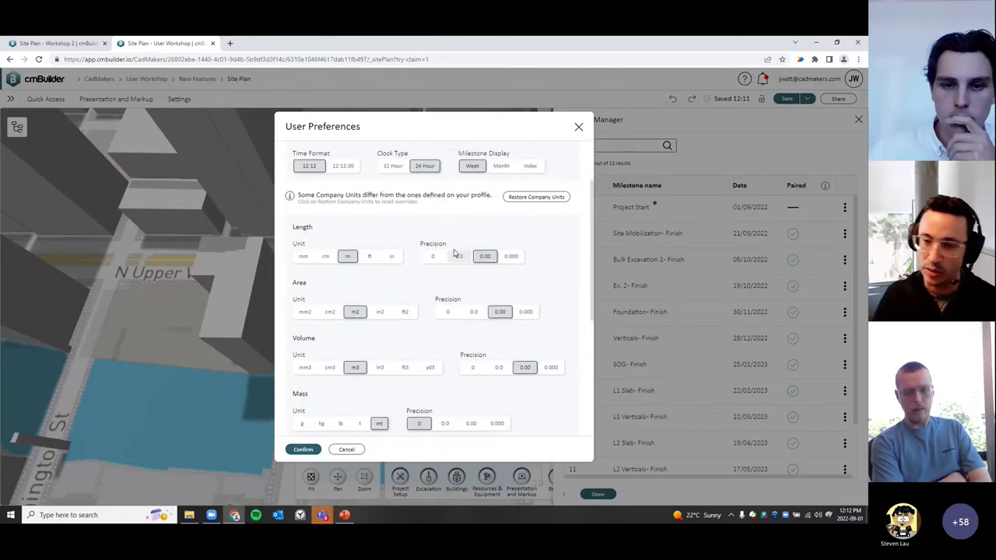
scroll(467, 257, "up", 2)
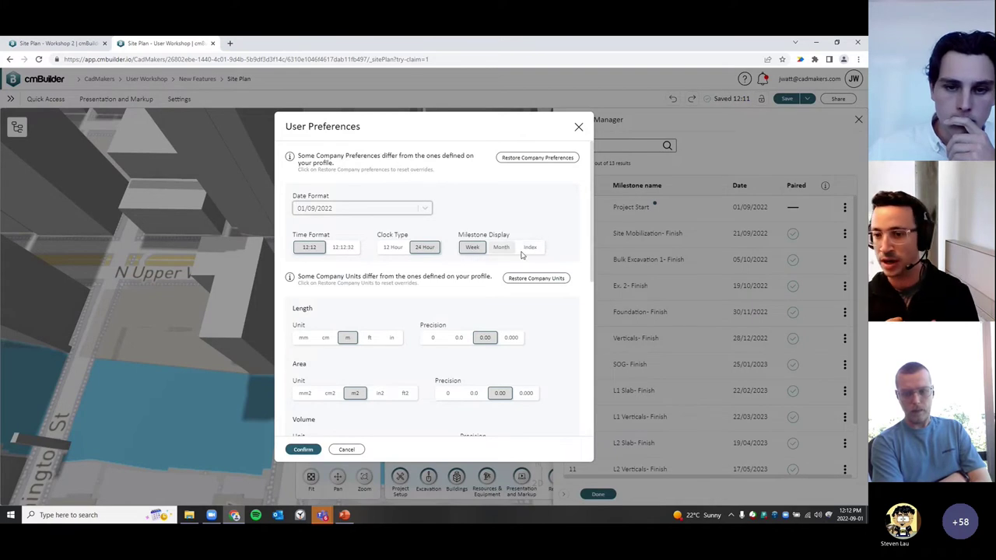
scroll(526, 260, "down", 10)
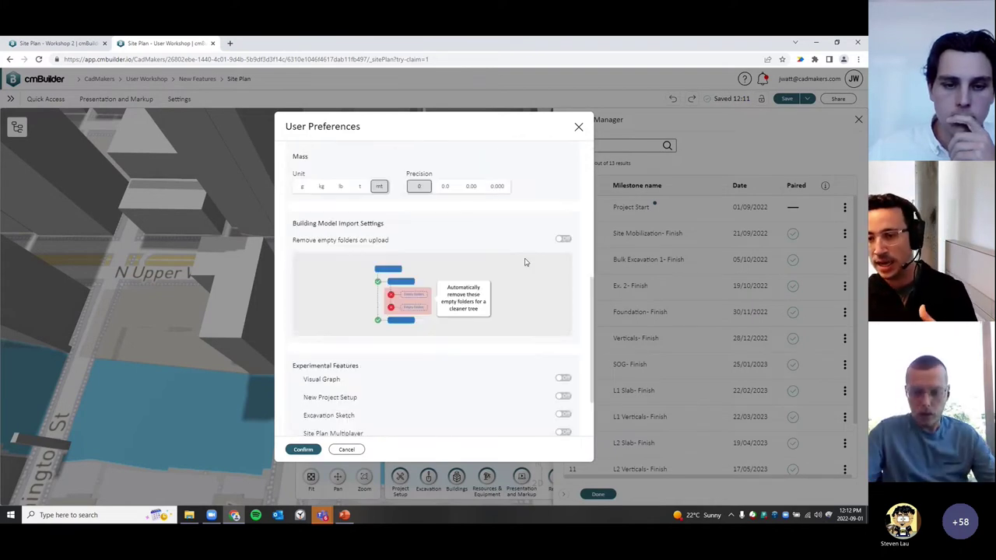
scroll(524, 261, "up", 10)
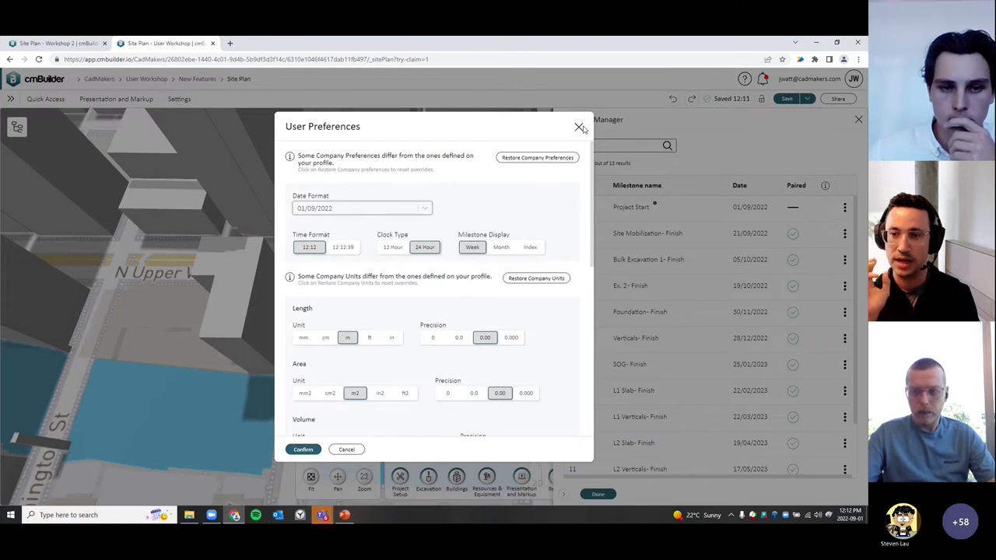
left_click(425, 209)
left_click(519, 209)
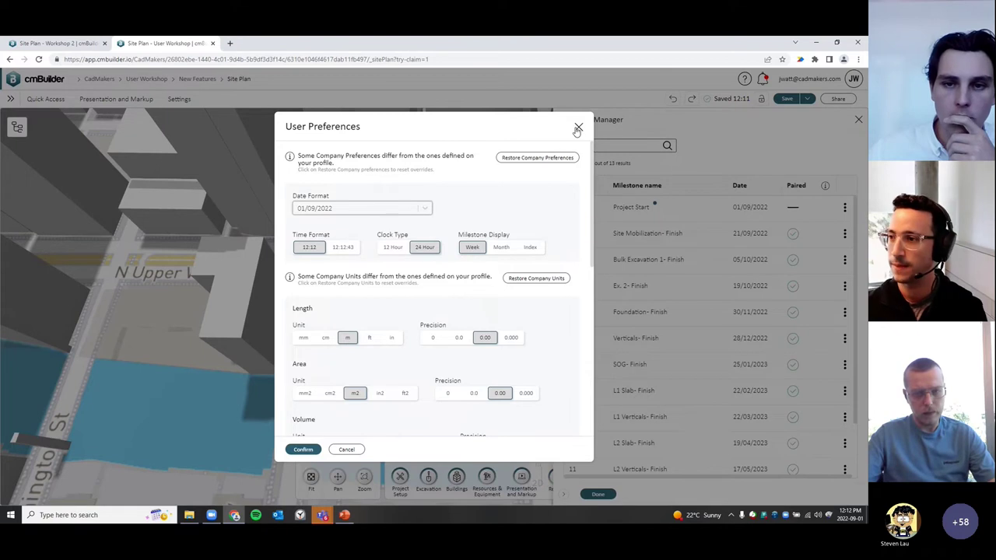
left_click(577, 128)
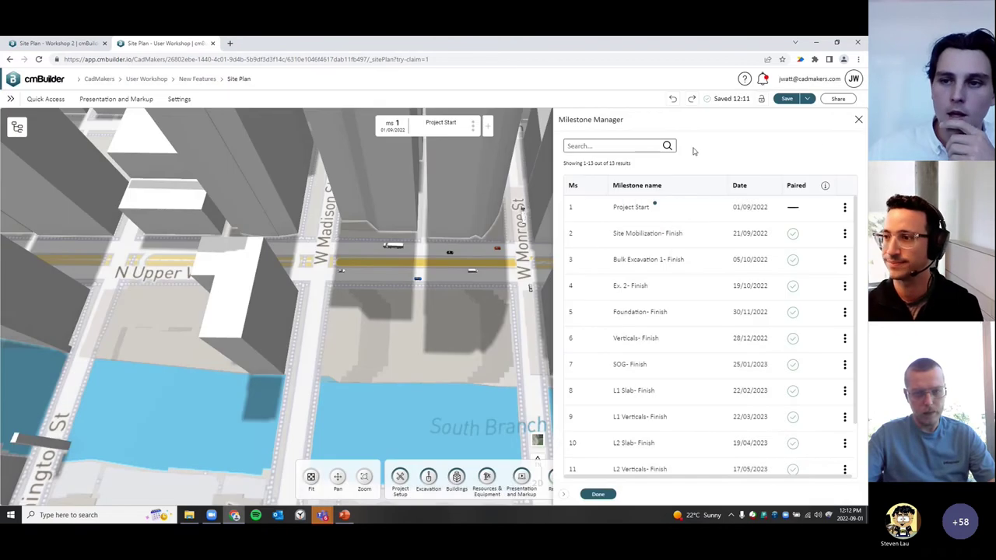
Reopen the Milestone Manager and use its list to go to L2 Slab- Finish and back to Bulk Excavation 1- Finish
left_click(859, 121)
left_click(472, 126)
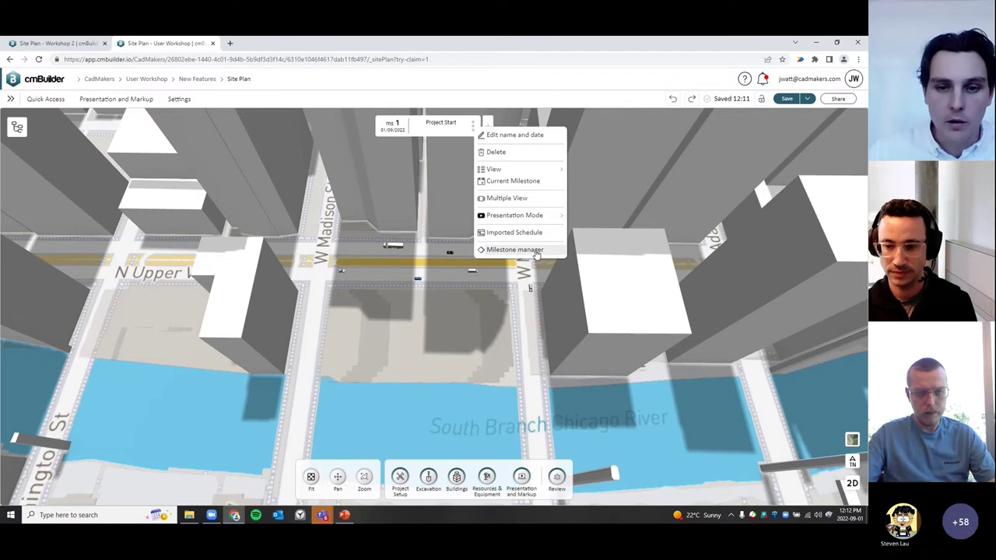
left_click(493, 251)
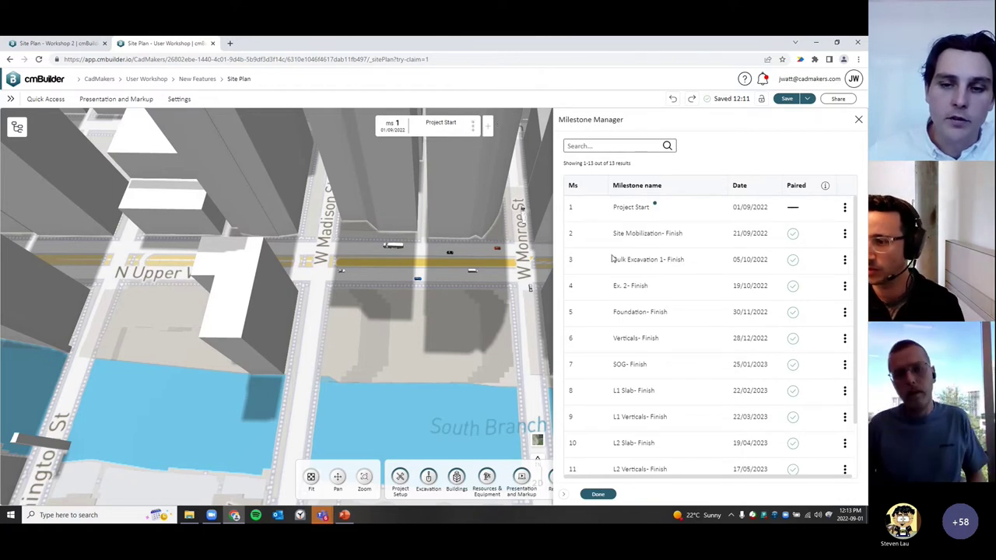
scroll(596, 332, "down", 2)
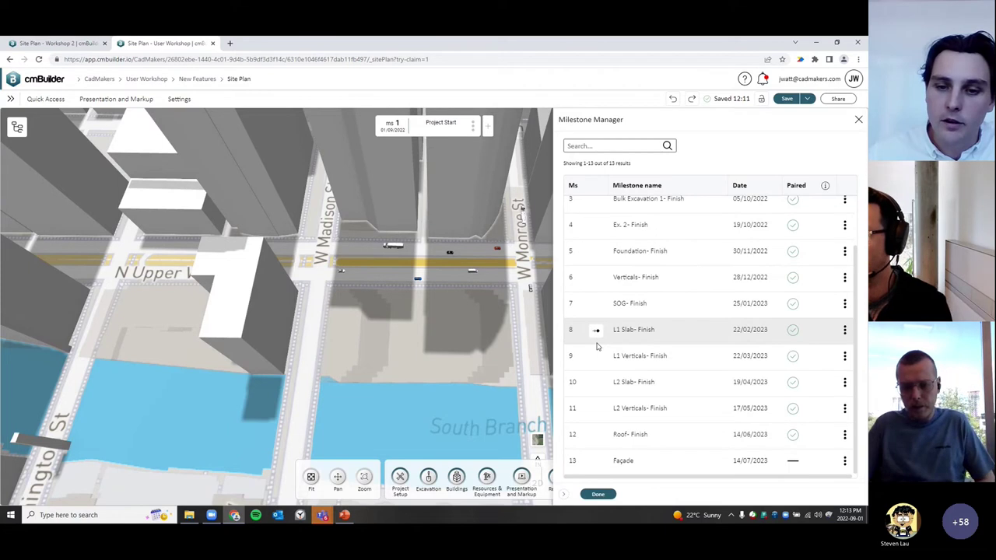
scroll(598, 332, "up", 2)
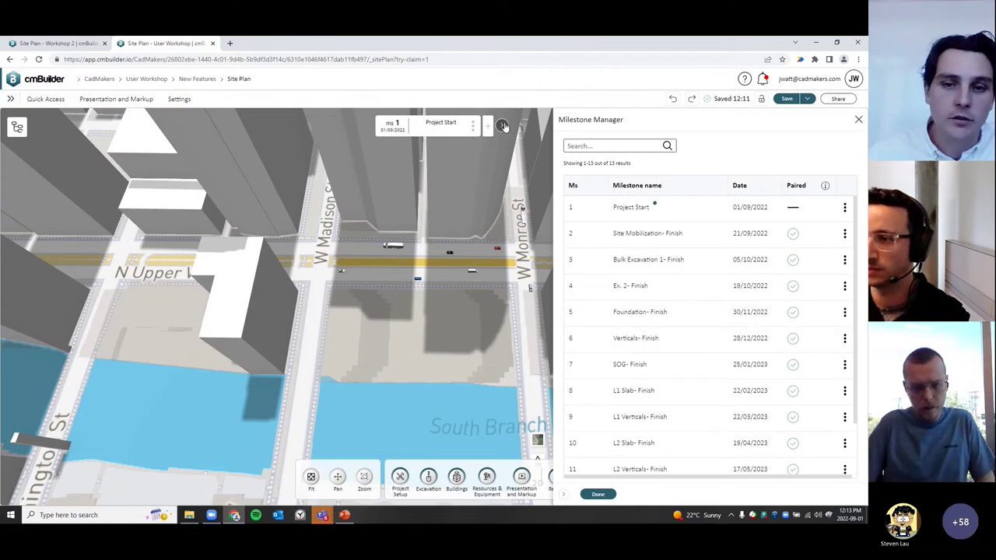
left_click(596, 447)
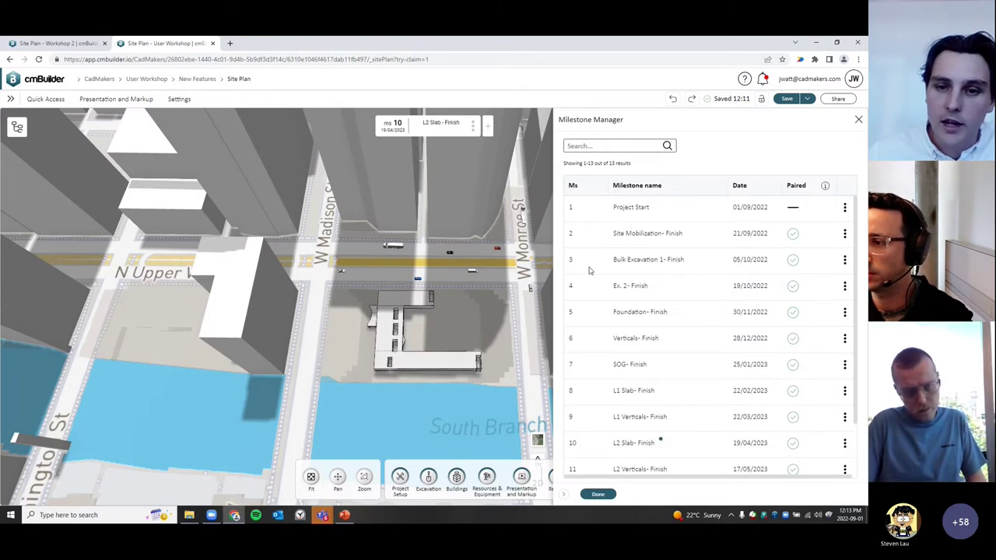
left_click(596, 262)
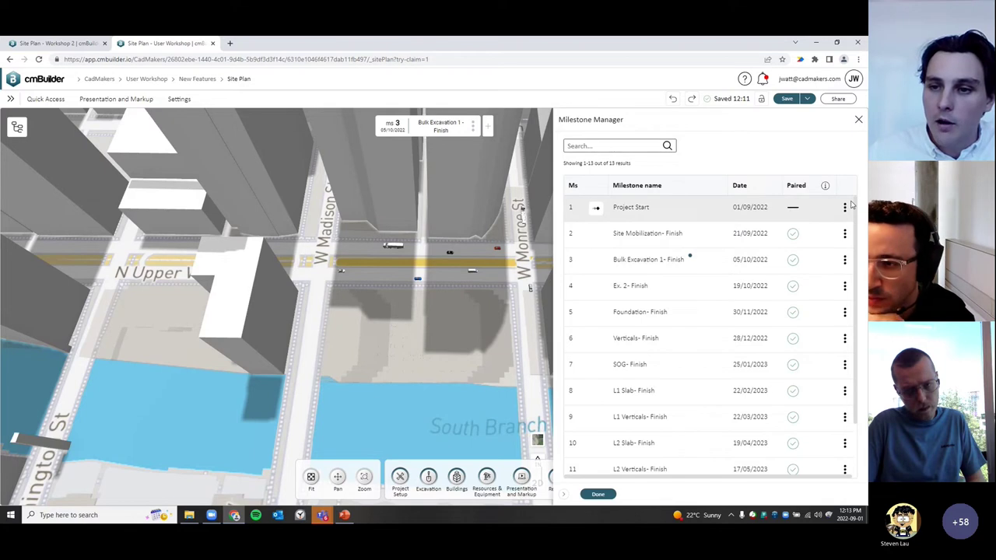
Examine Project Start's name, date calendar and row options in the Milestone Manager, and look through the milestone list
double_click(621, 208)
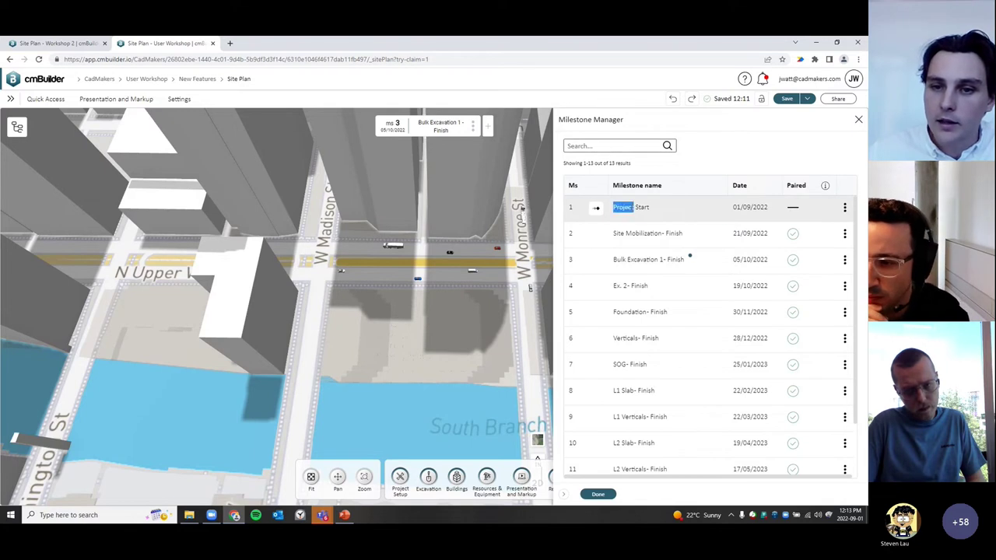
left_click(739, 211)
left_click(739, 209)
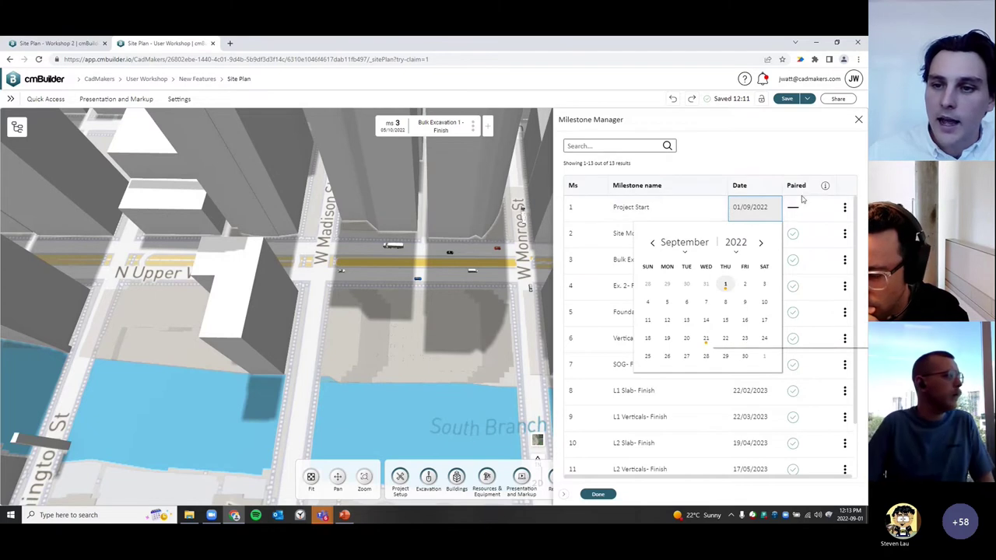
right_click(771, 207)
left_click(795, 171)
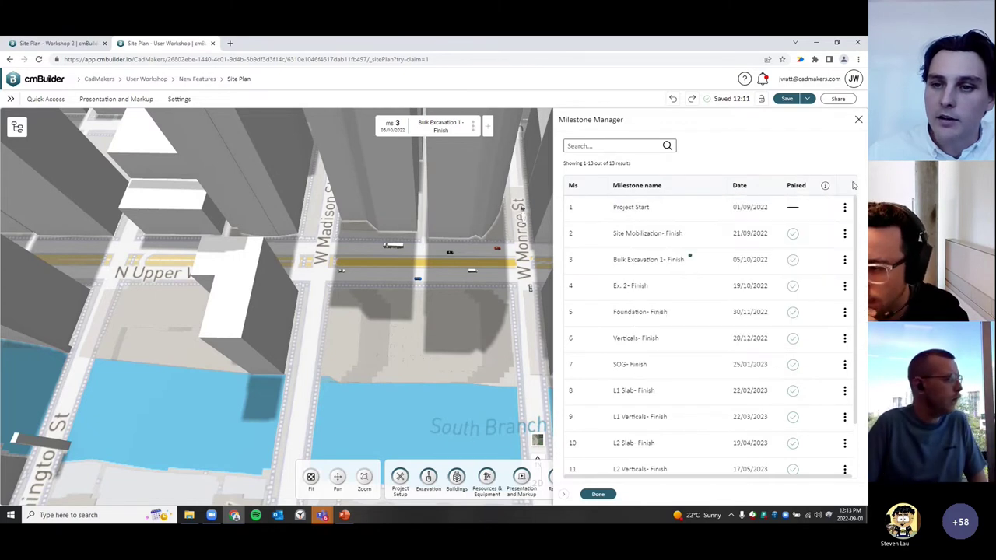
left_click(845, 207)
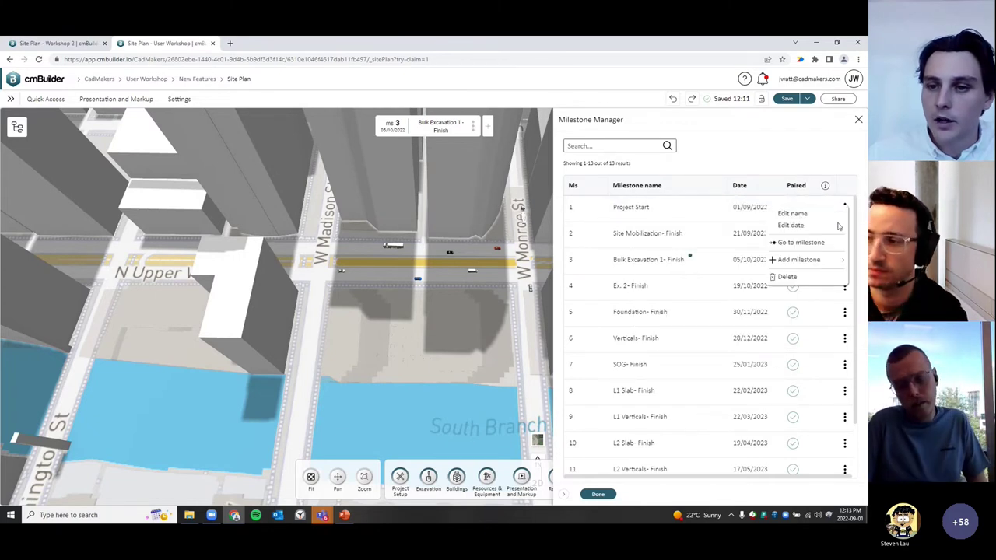
mouse_move(830, 263)
left_click(830, 160)
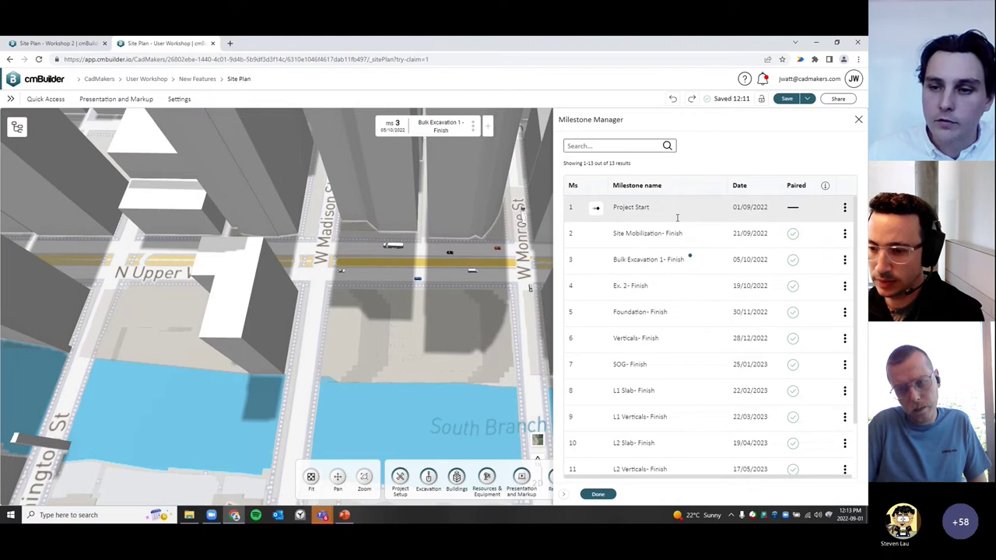
scroll(676, 397, "down", 2)
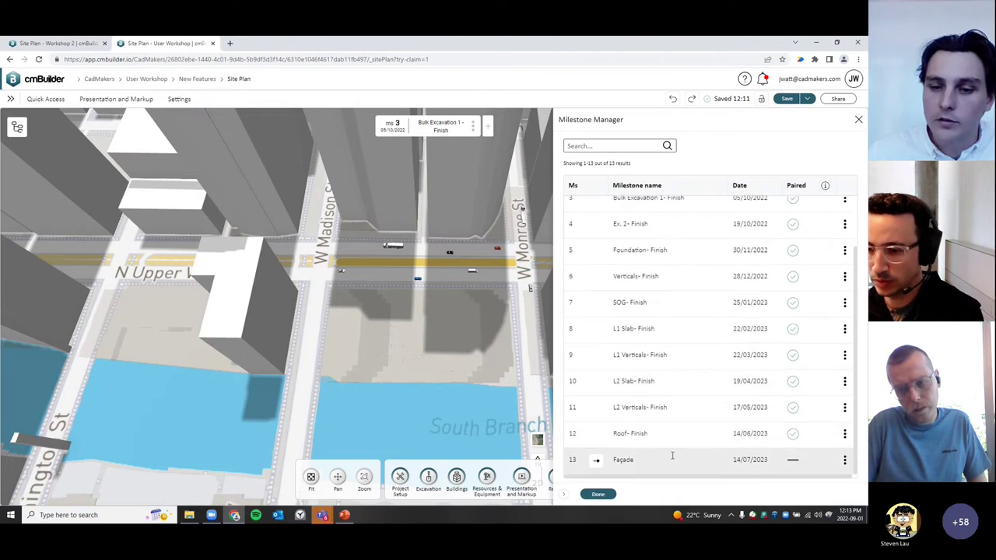
scroll(683, 423, "up", 2)
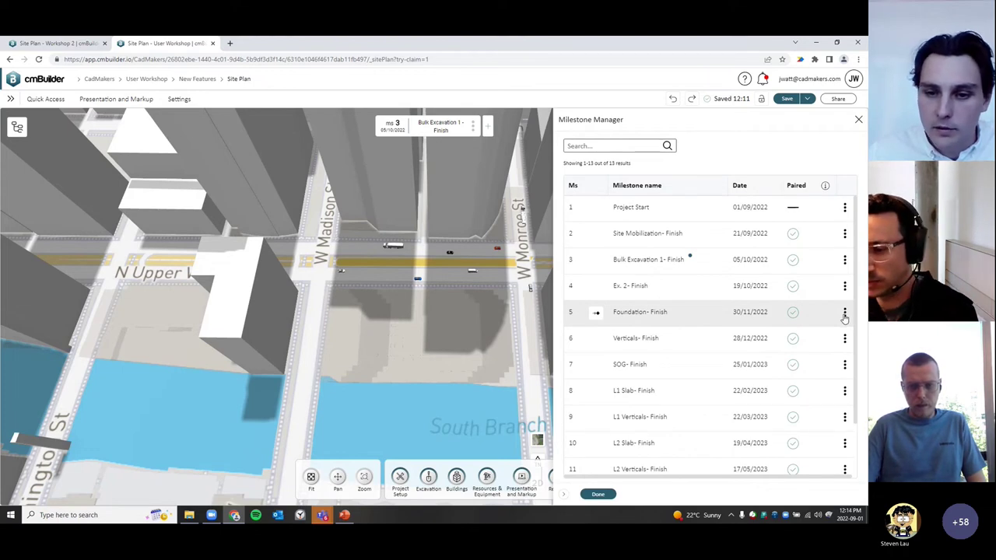
Add a milestone named "L1 Waterproofing" after L1 Slab- Finish in the Milestone Manager
left_click(846, 391)
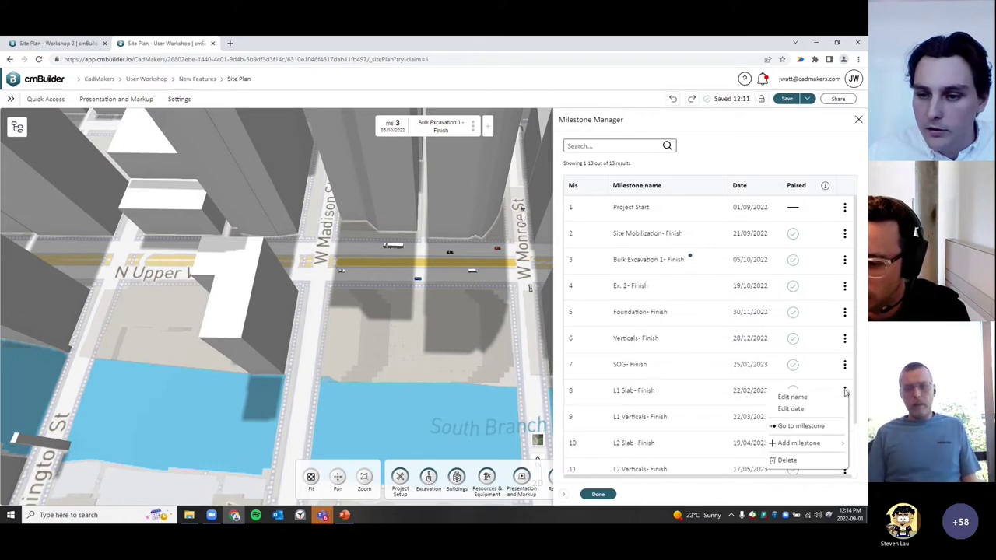
mouse_move(827, 444)
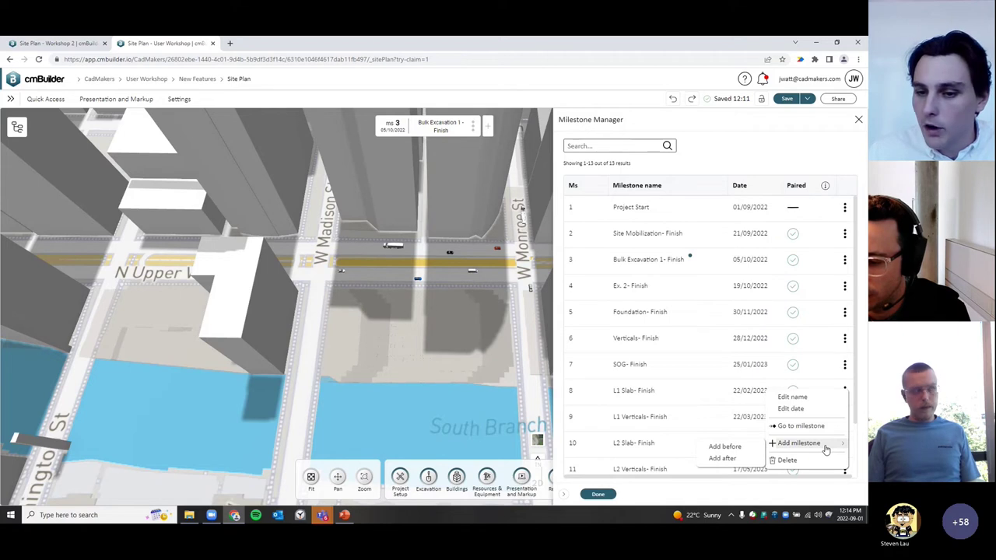
left_click(739, 458)
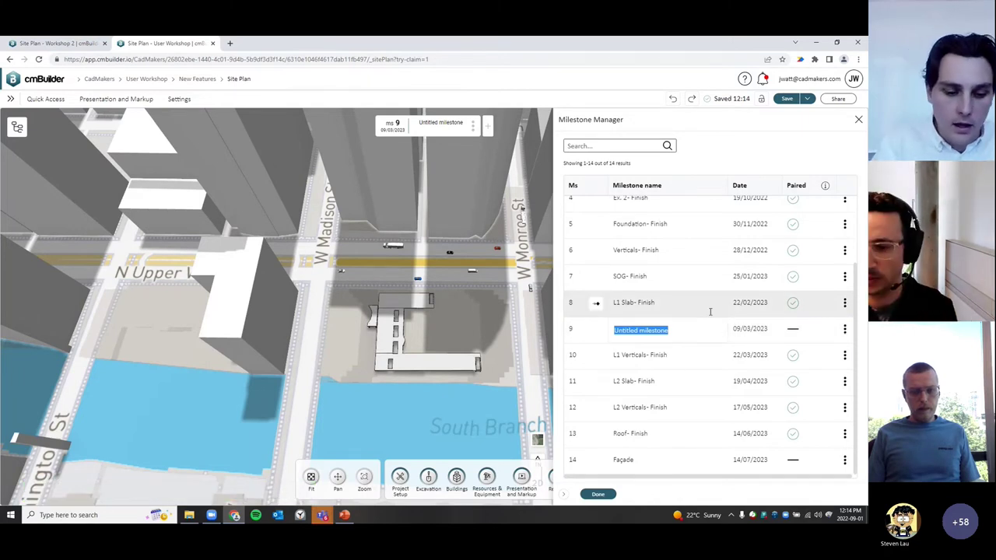
type("L1 Waterprroffin")
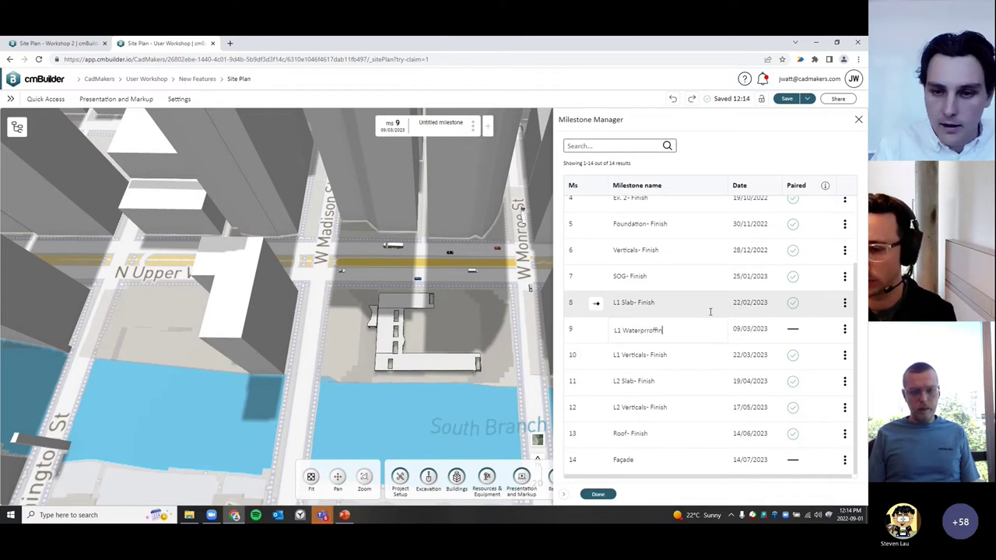
type("oofing")
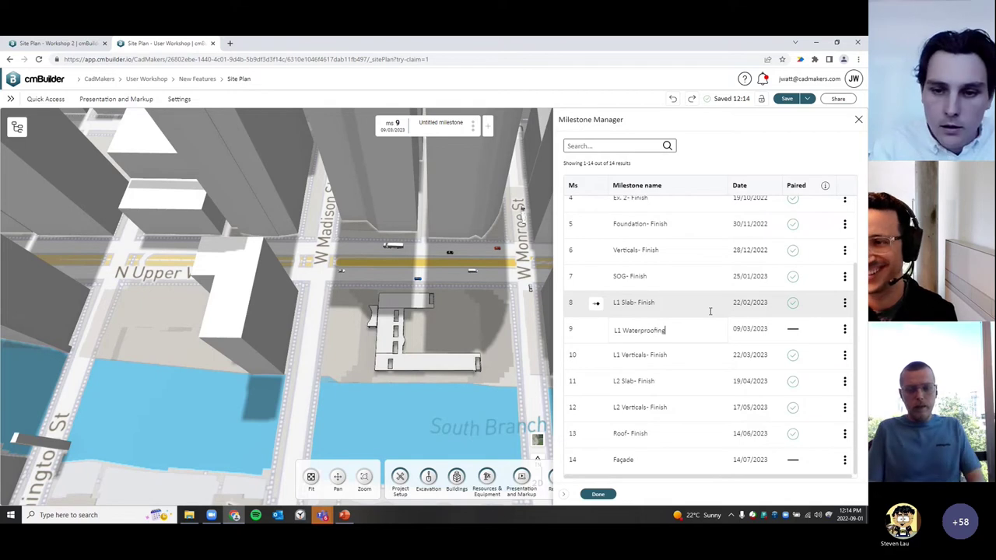
key("Return")
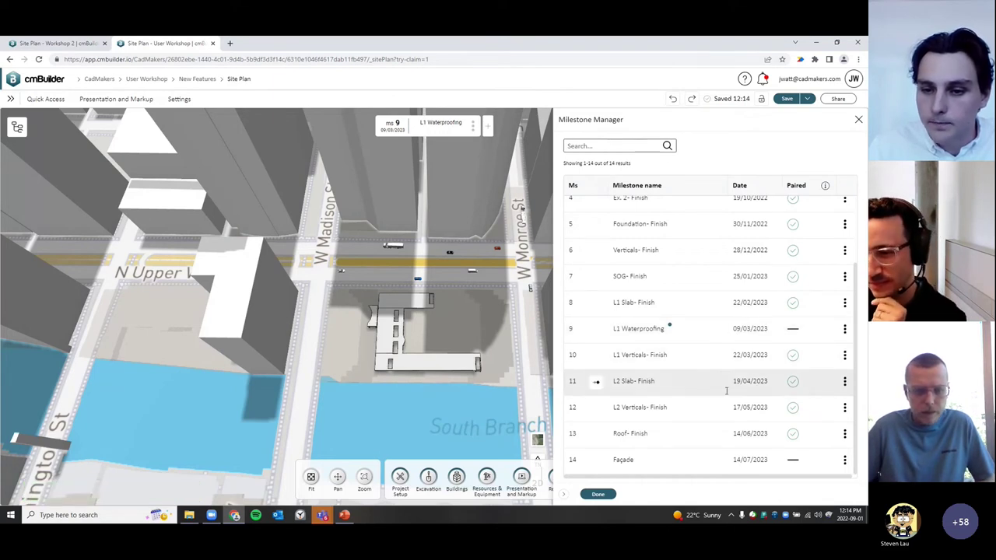
Add a milestone named "L2 Waterproofing" after L2 Slab- Finish and close the Milestone Manager
left_click(844, 382)
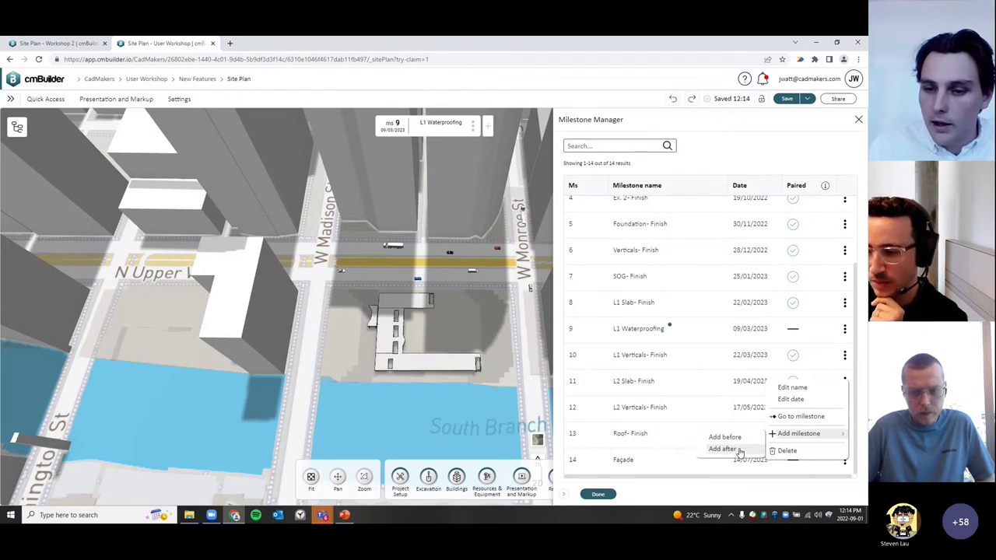
left_click(724, 450)
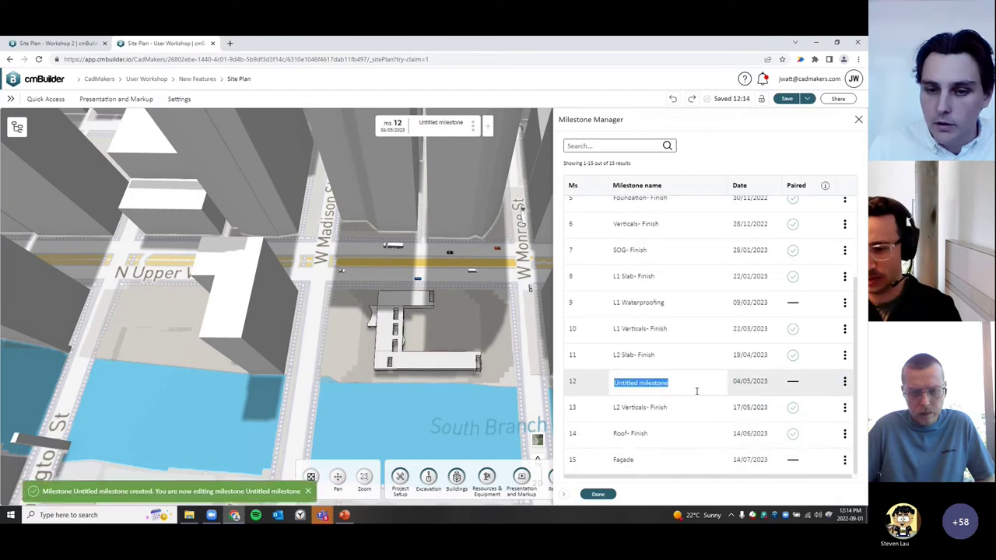
type("L2")
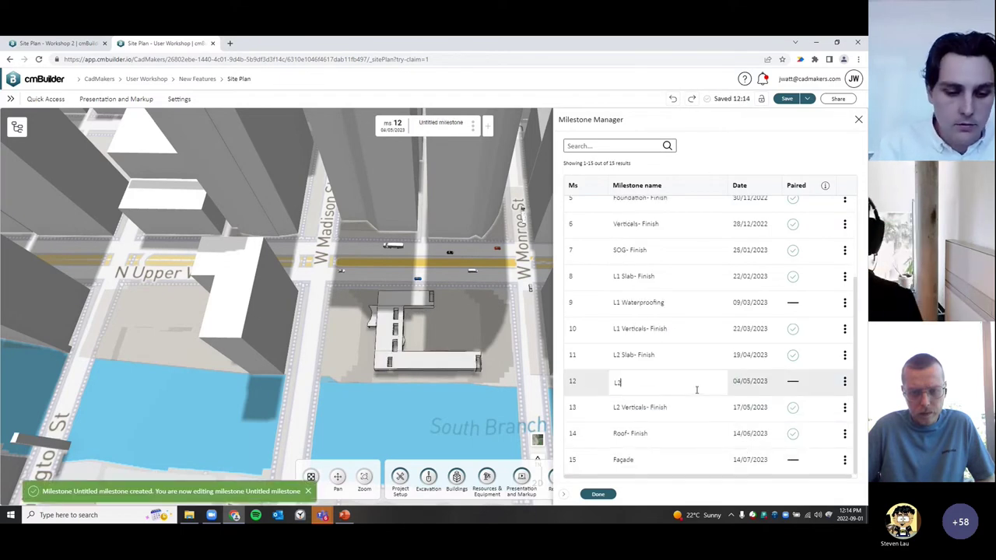
type(" Waterprrof")
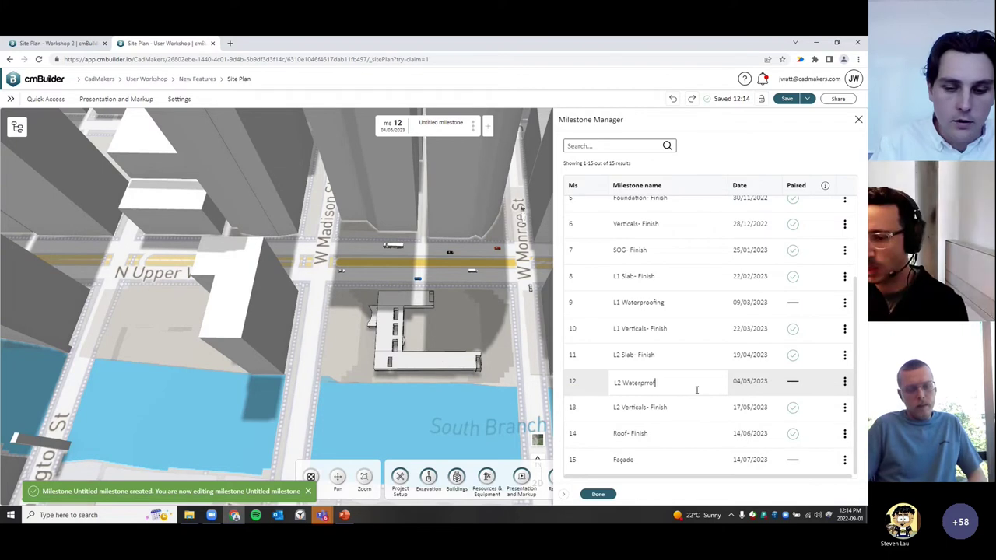
key("BackSpace")
key("BackSpace")
key("BackSpace")
type("oofing")
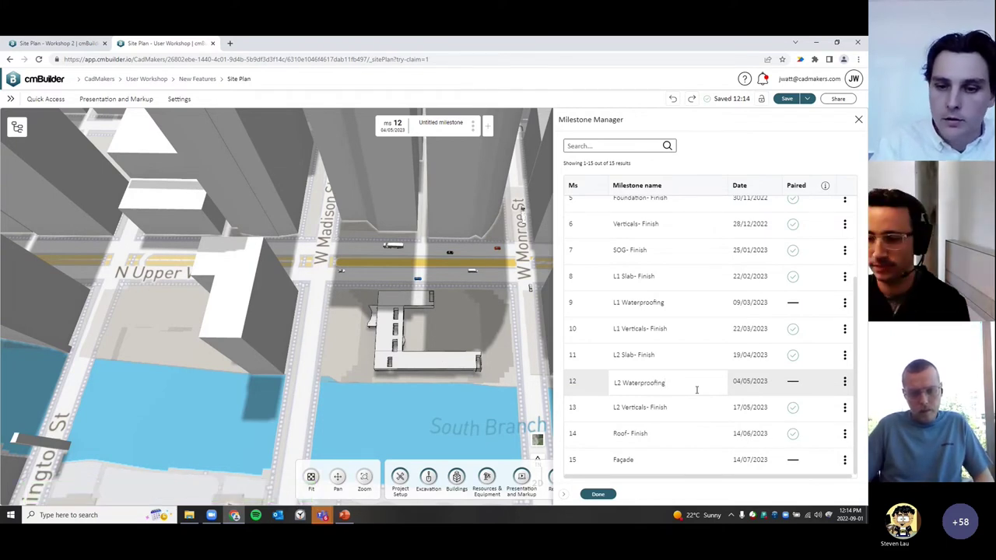
key("Return")
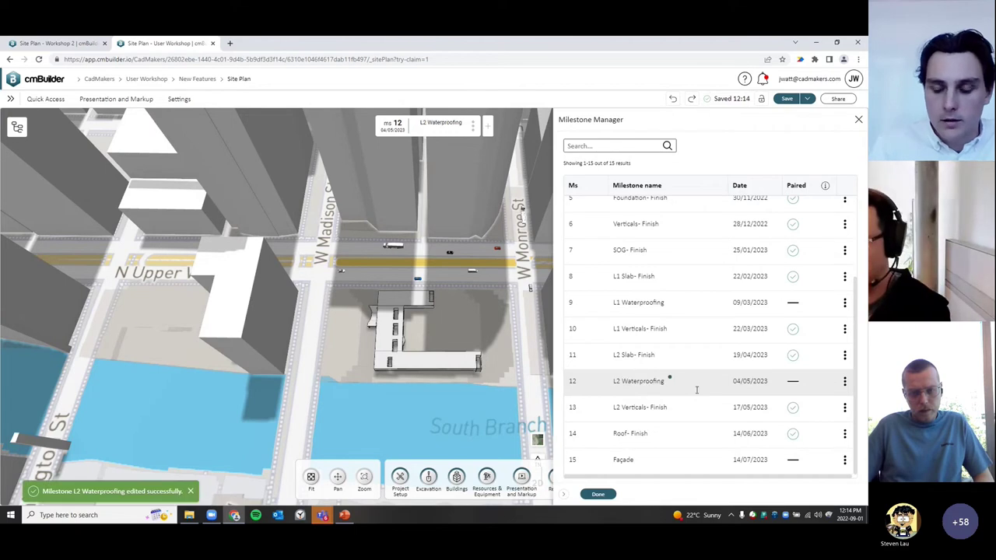
left_click(598, 495)
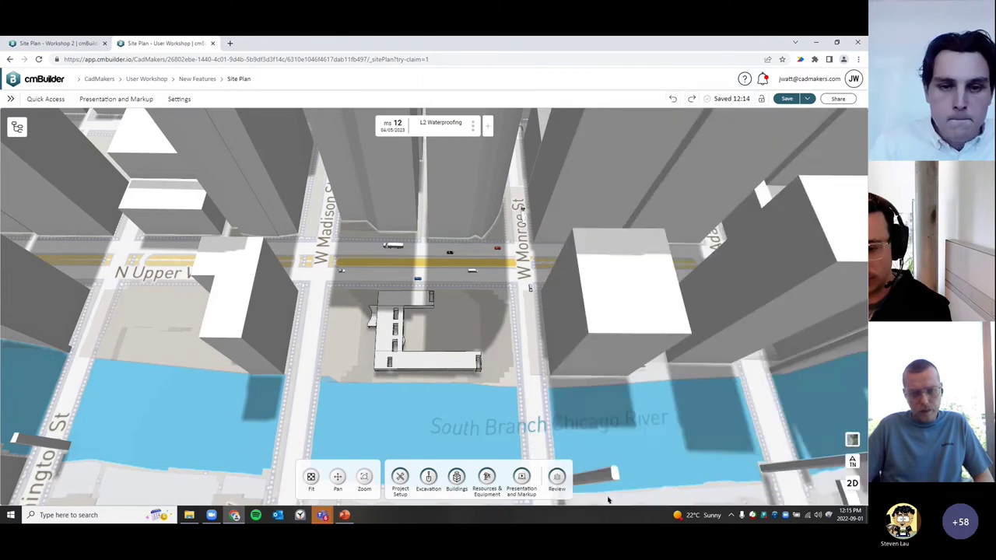
Step back through the milestones from L2 Waterproofing to Foundation - Finish
left_click(366, 126)
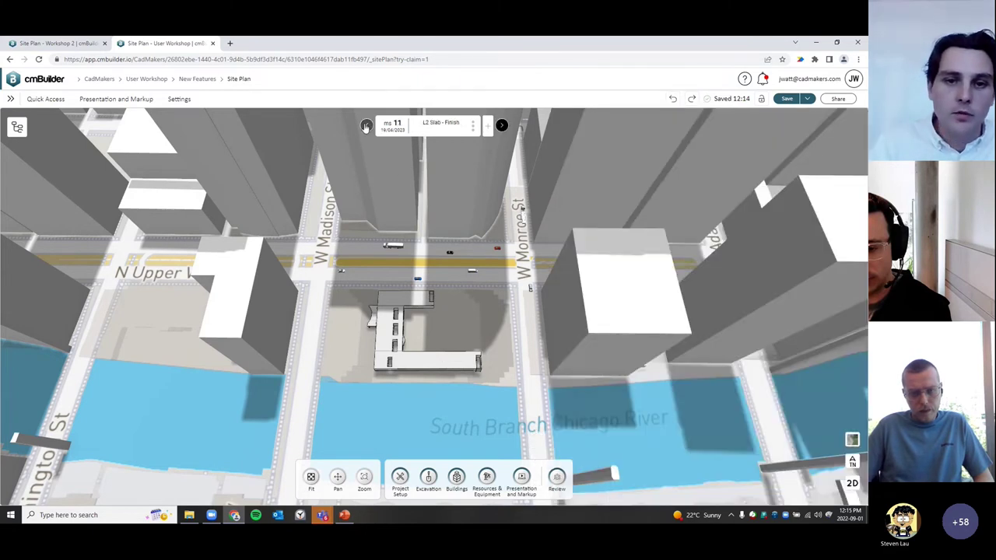
left_click(366, 126)
left_click(366, 126)
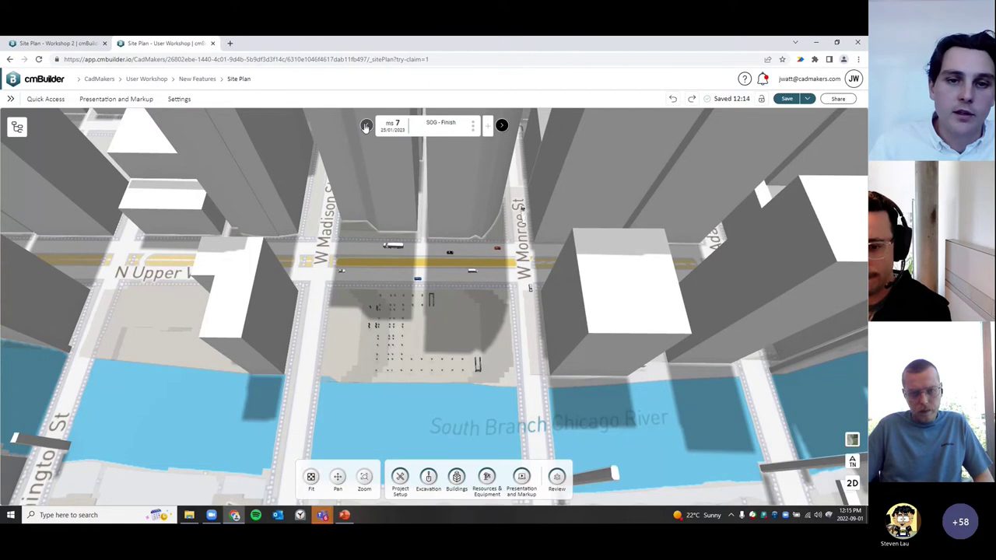
left_click(366, 126)
left_click(365, 126)
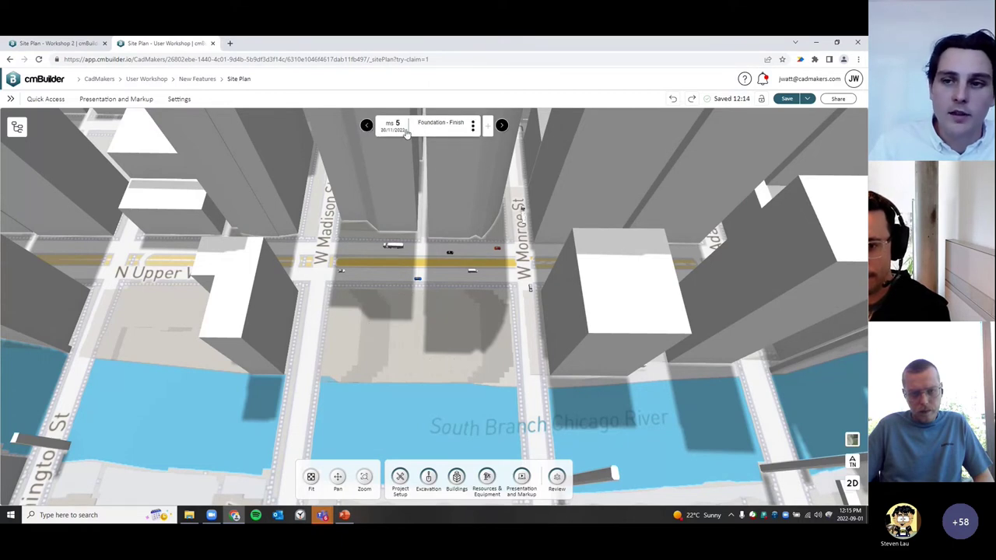
Examine the Hide milestone dates option for a generated share link, and close the dialog without generating one
left_click(838, 99)
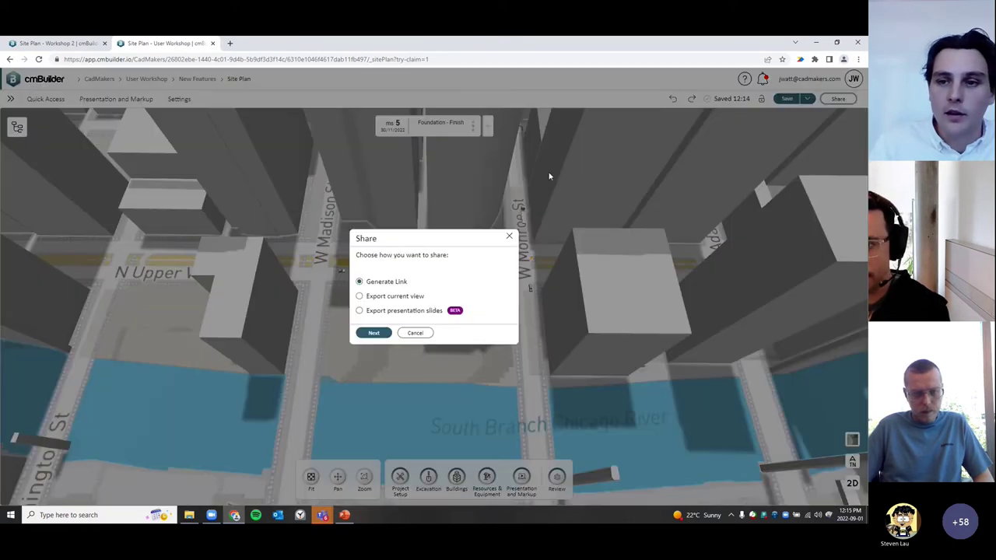
left_click(374, 333)
mouse_move(351, 328)
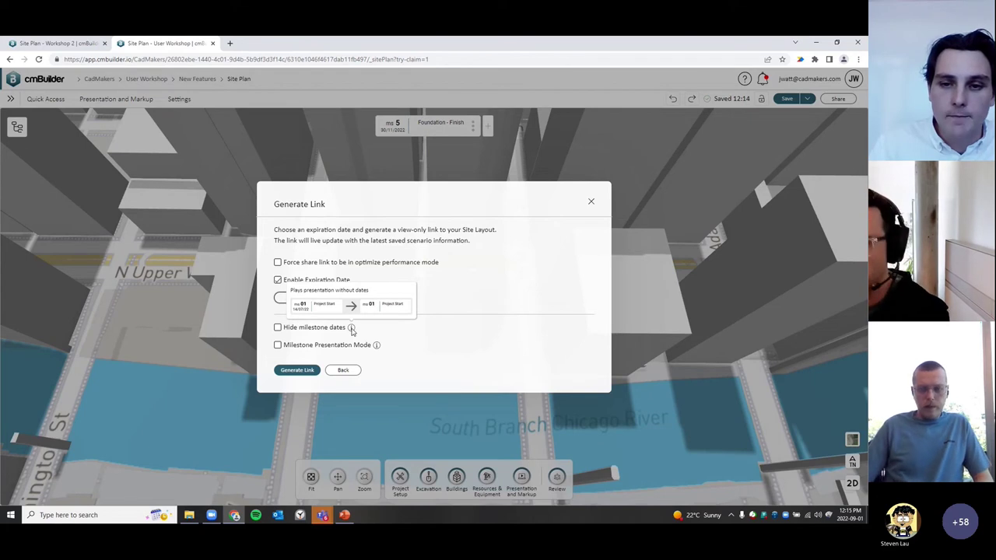
left_click(591, 202)
Go back through the milestones to Project Start and advance to Site Mobilization - Finish
left_click(367, 126)
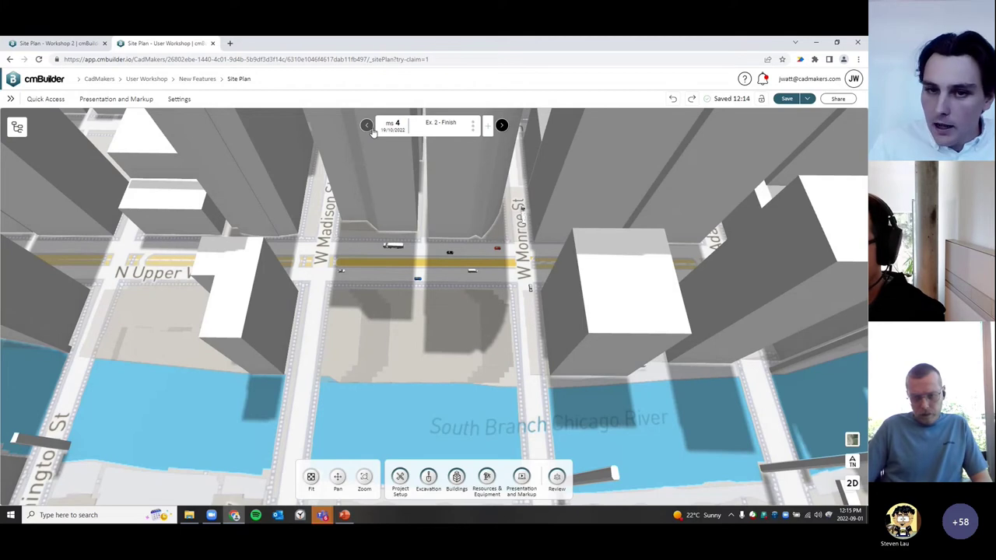
left_click(368, 127)
left_click(368, 126)
left_click(367, 126)
scroll(439, 364, "up", 3)
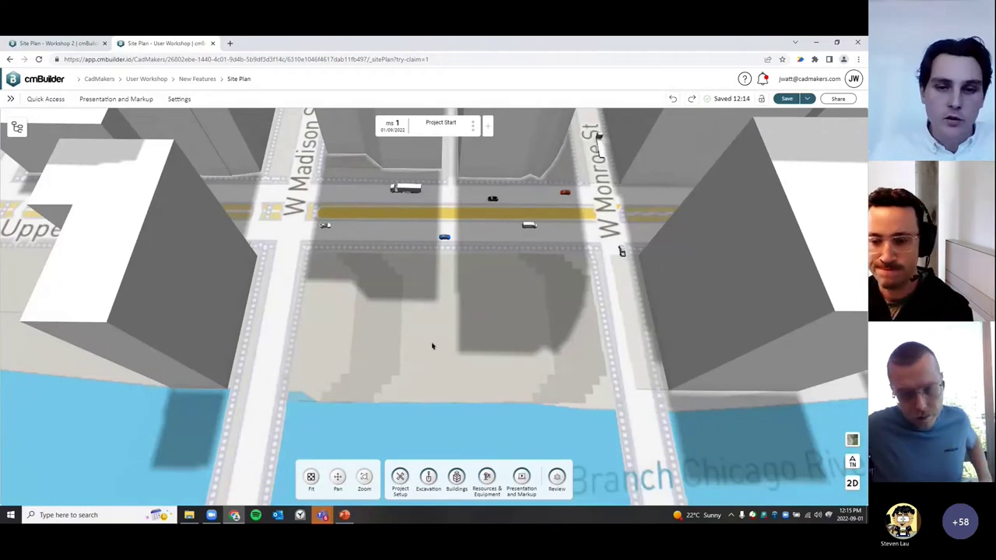
scroll(455, 348, "down", 1)
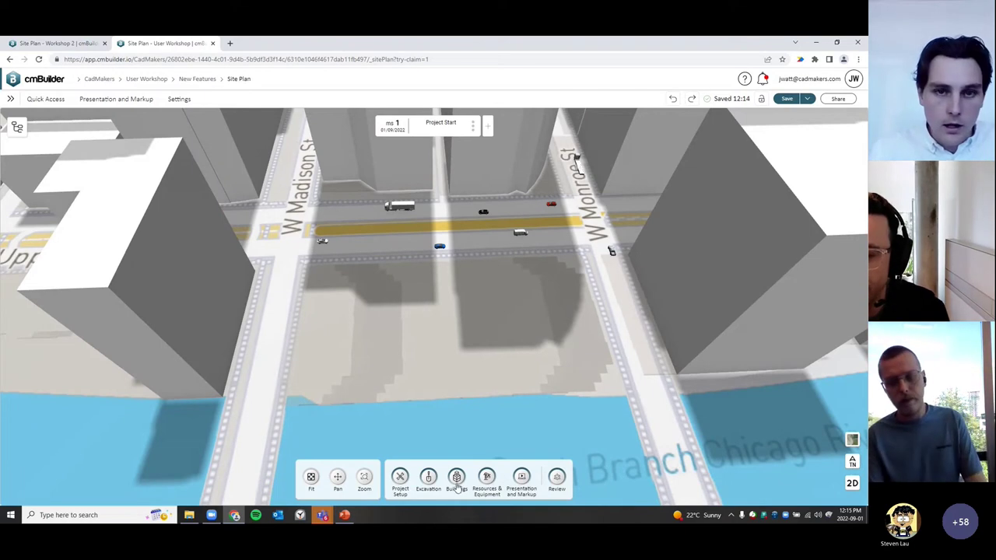
left_click(502, 126)
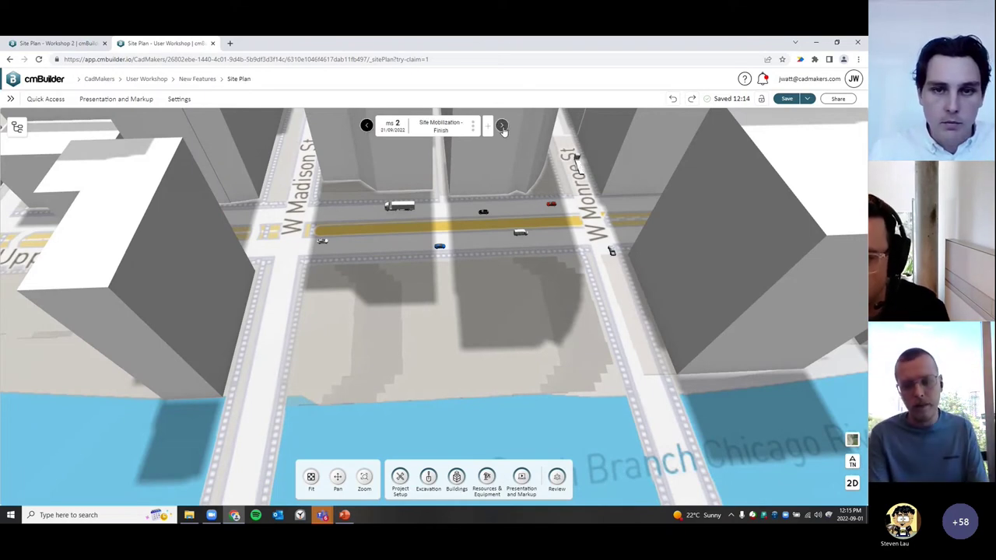
Choose the Chain Wire Fence from the Logistics & Facilities fencing resources for placement as a polyline
left_click(487, 478)
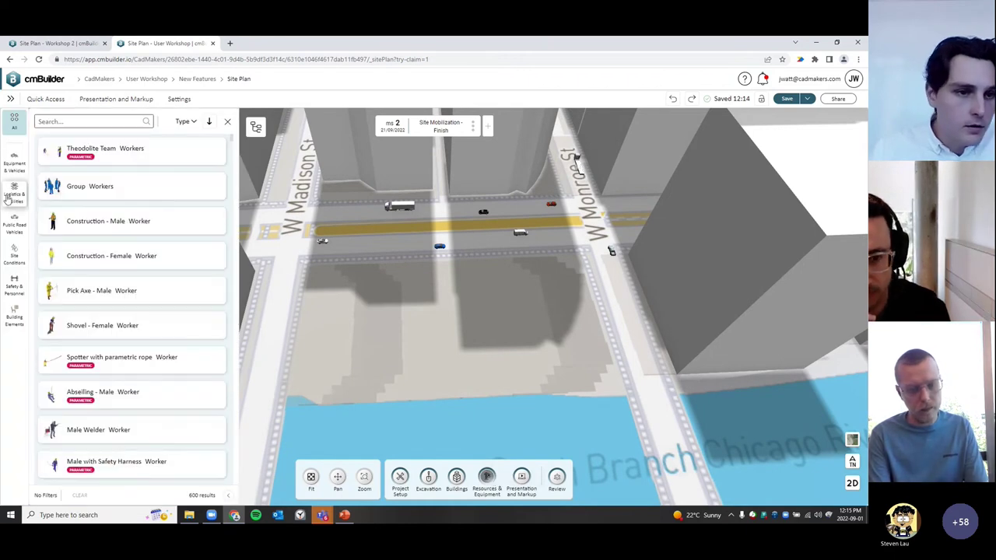
left_click(14, 195)
left_click(137, 158)
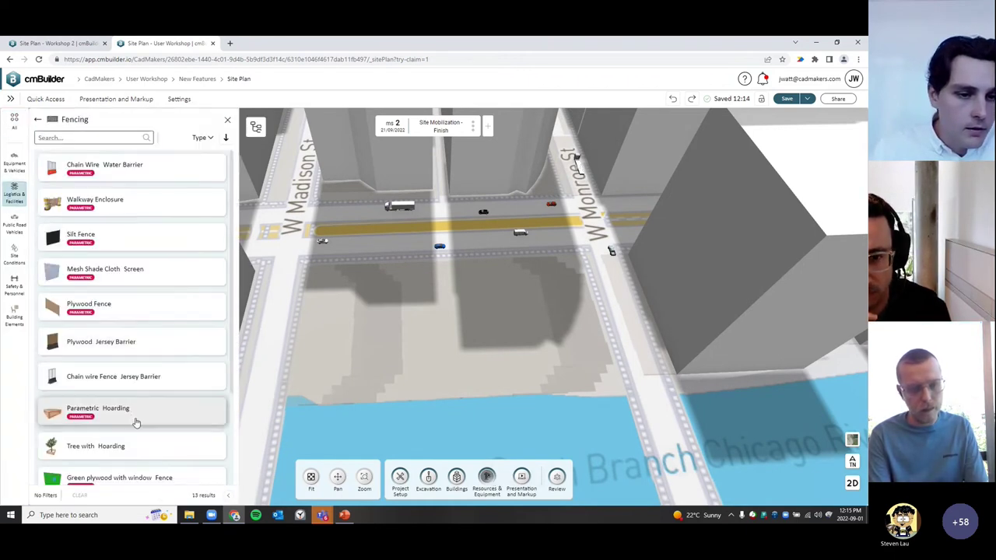
scroll(133, 418, "down", 5)
left_click(144, 429)
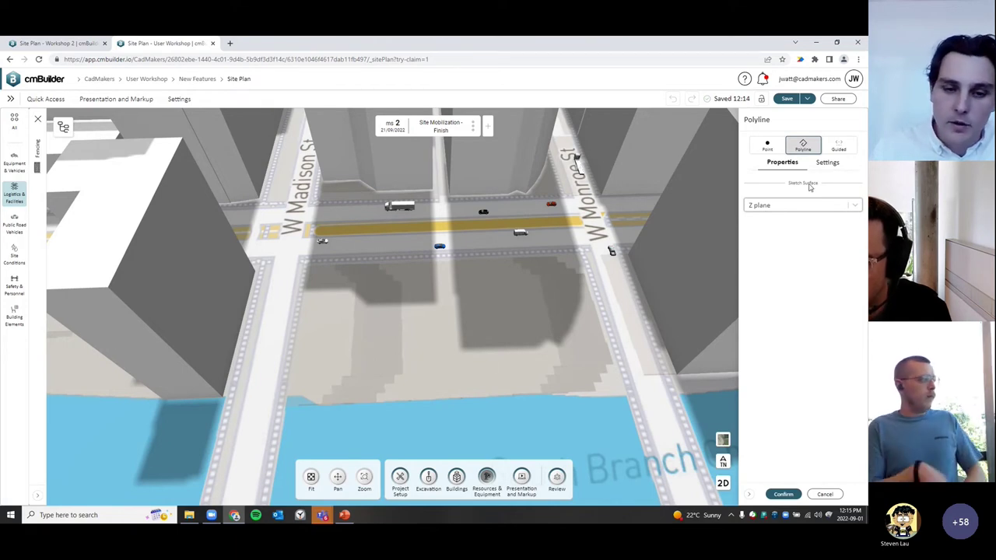
Sketch the fence's first two sides on the Z plane, about 124.4 m along the river and 66 m beside W Monroe St
left_click(287, 393)
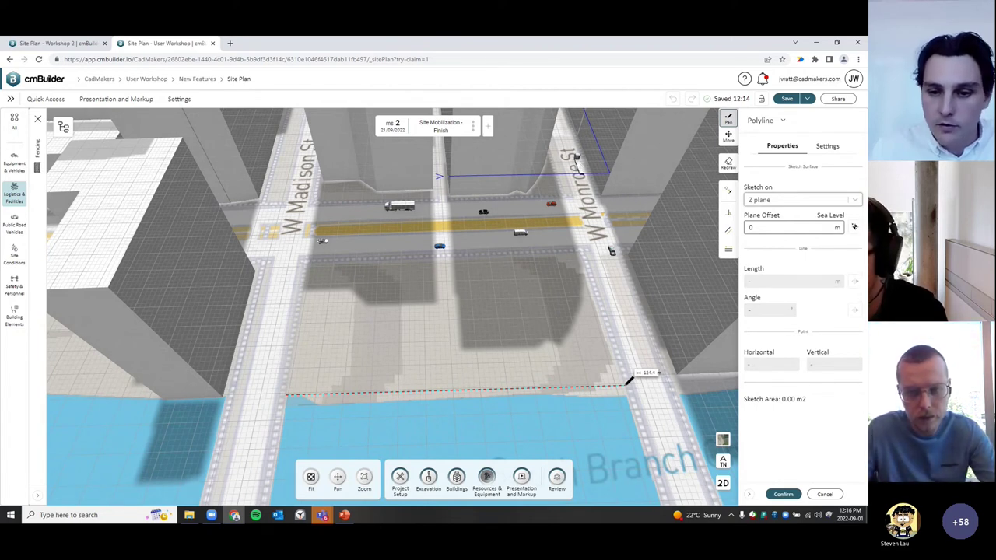
left_click(627, 383)
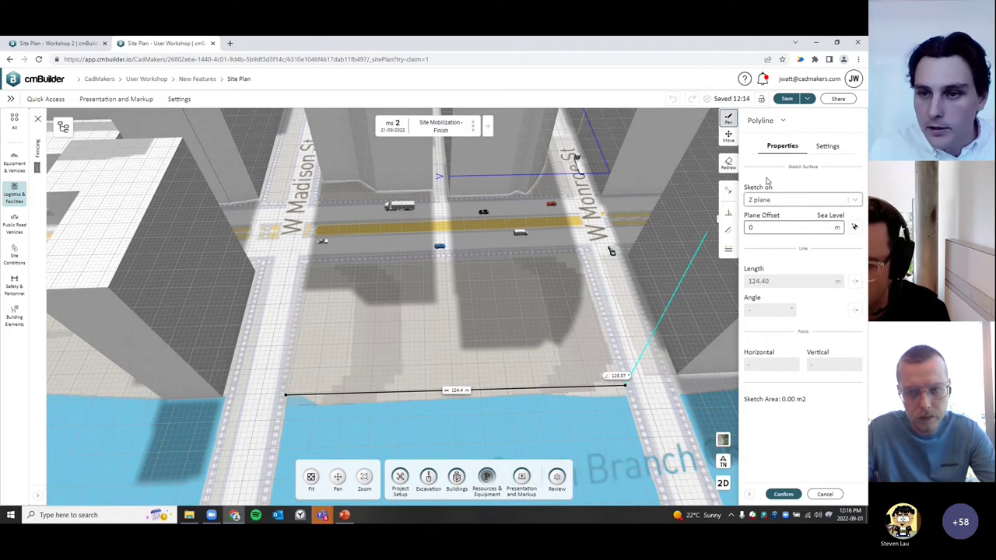
left_click(828, 148)
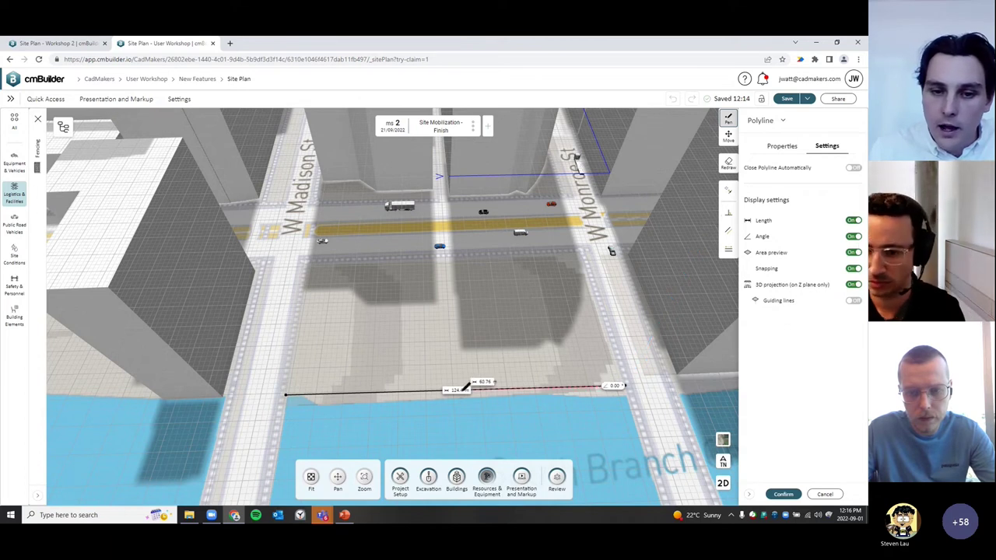
left_click(624, 386)
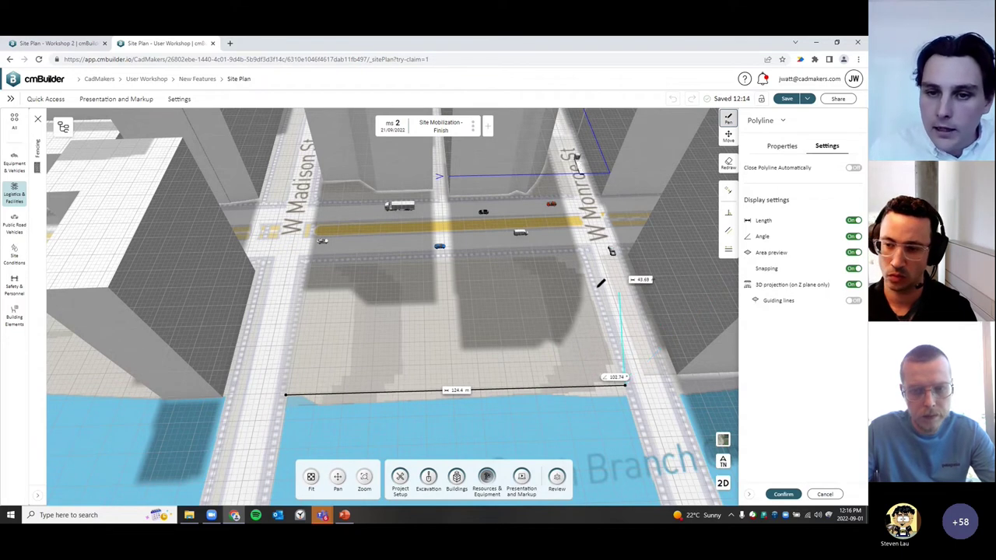
left_click(589, 248)
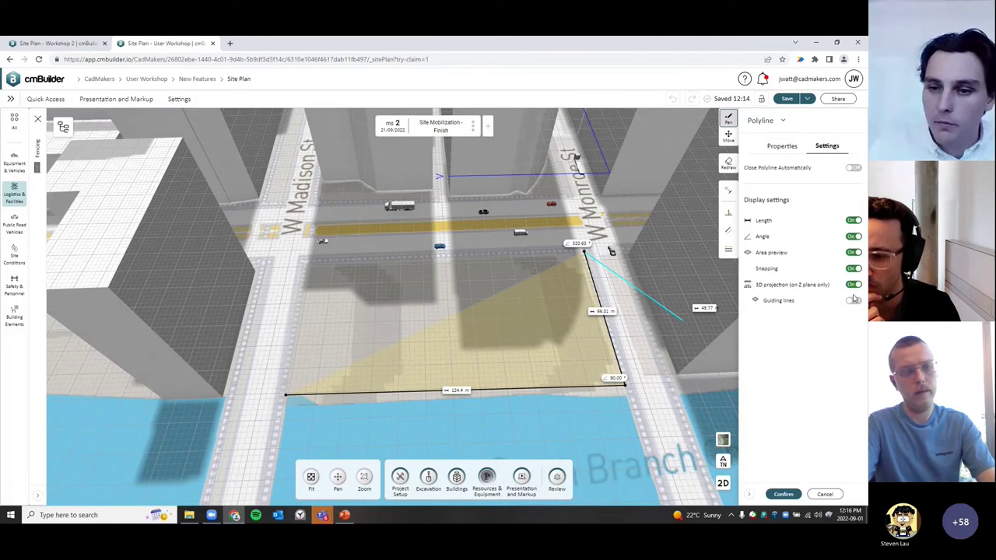
Turn on automatic polyline closing and complete the rectangular fence outline with a 124.4 m roadside edge and a side beside W Madison St
left_click(785, 148)
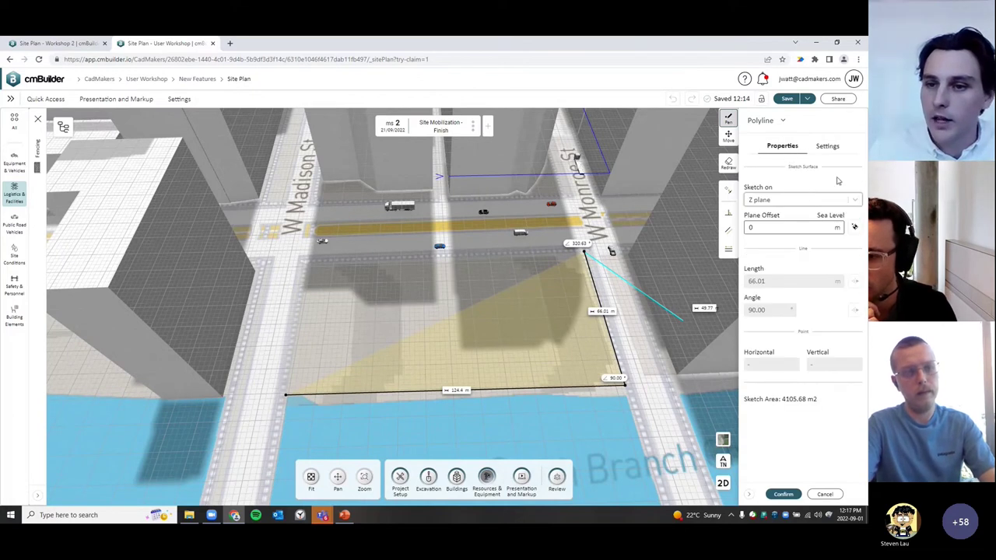
left_click(835, 149)
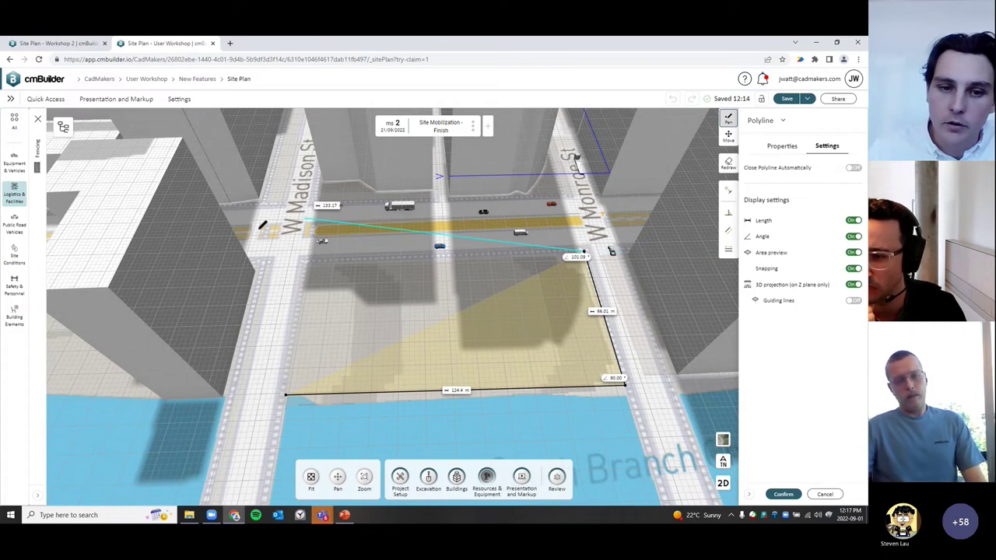
left_click(310, 256)
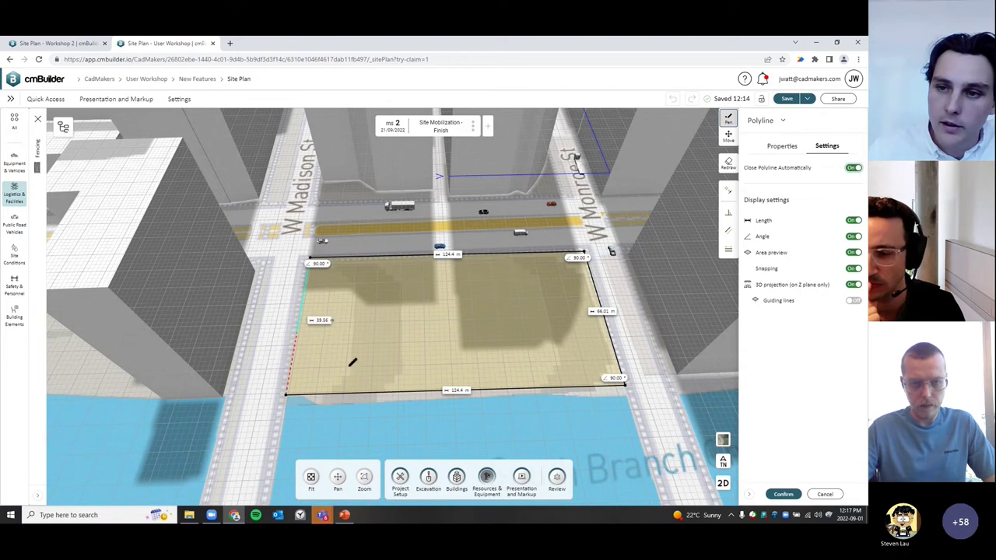
left_click(283, 395)
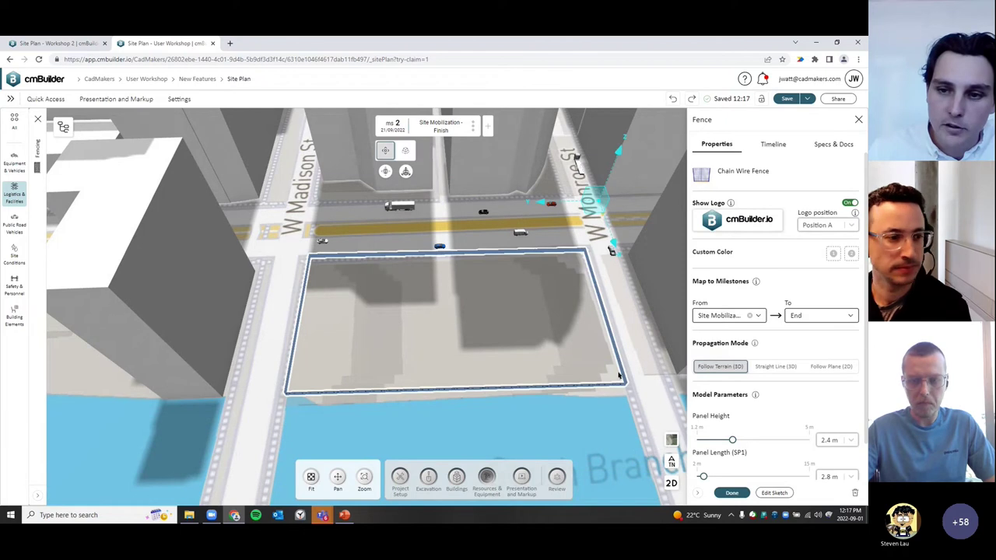
Reopen the fence sketch and snap its W Madison St side to the face of the building across that street
left_click(781, 493)
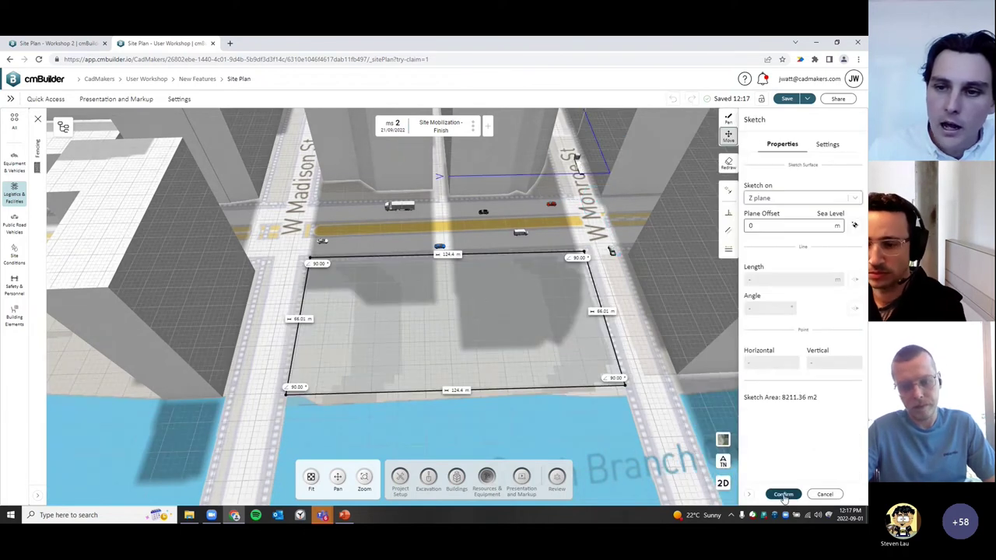
left_click(730, 198)
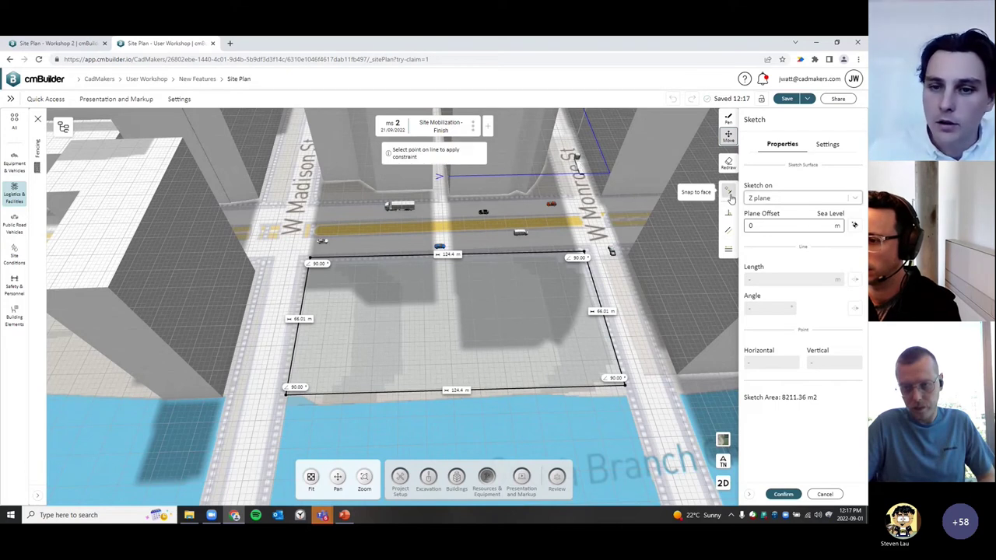
left_click(296, 338)
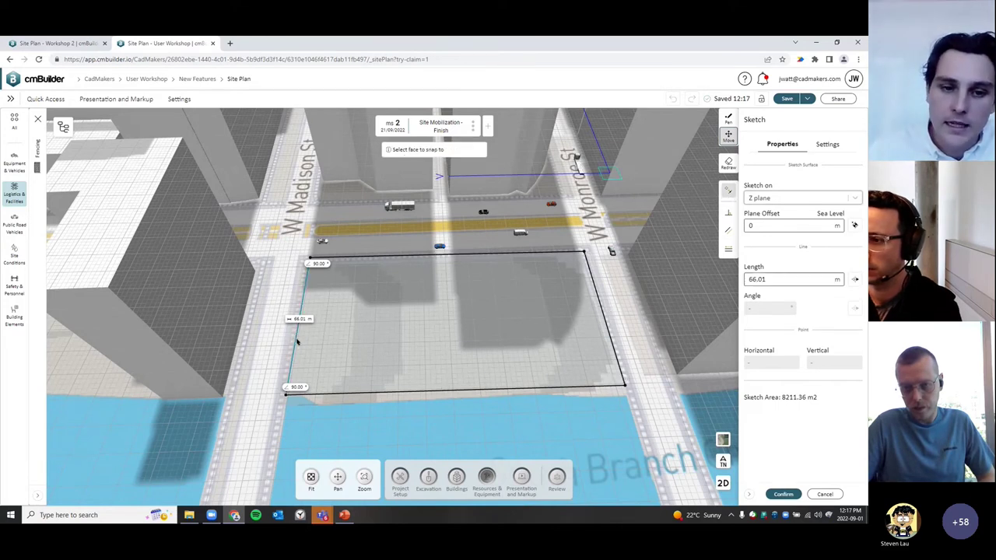
left_click(237, 317)
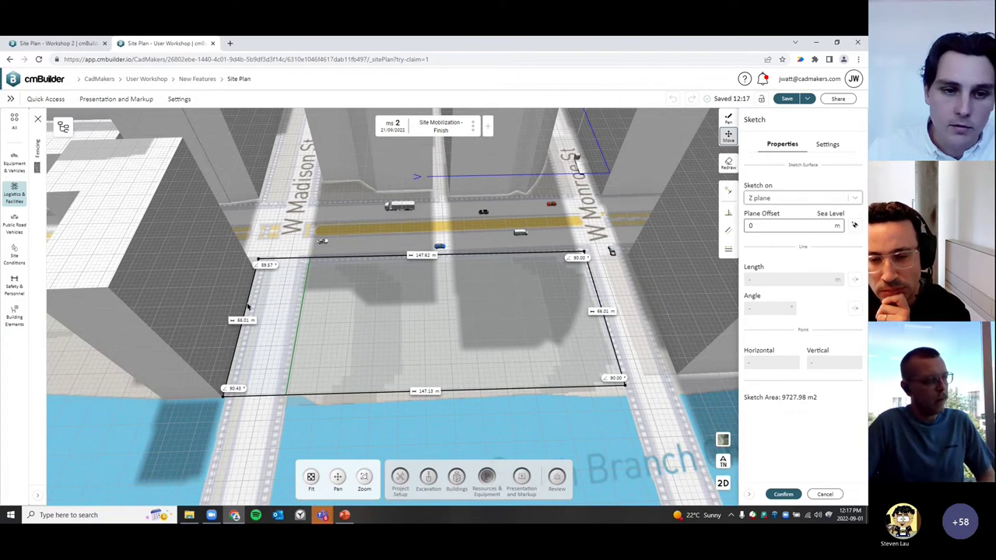
Move the snapped fence side back to the site edge of W Madison St and make it perpendicular to the riverside line
left_click_drag(244, 305, 299, 302)
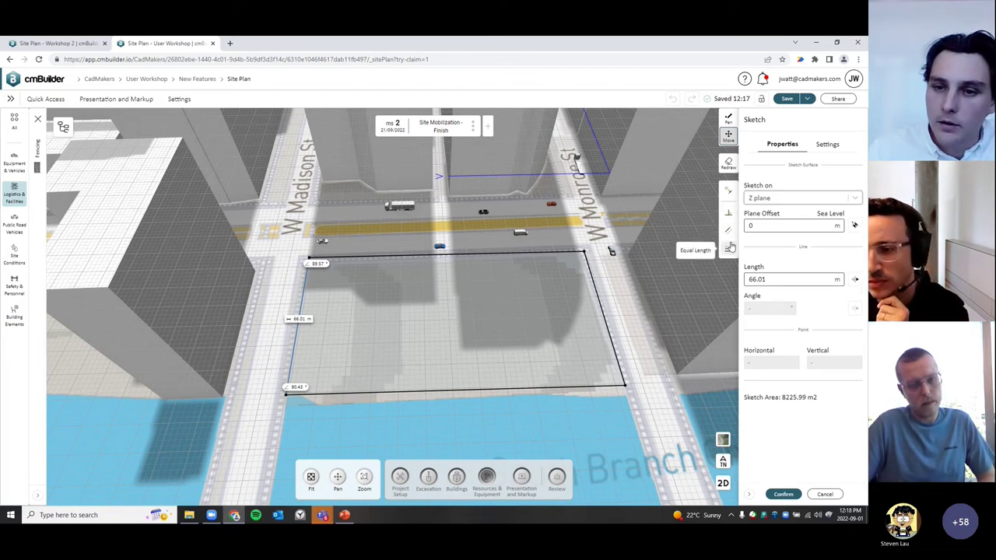
left_click(729, 217)
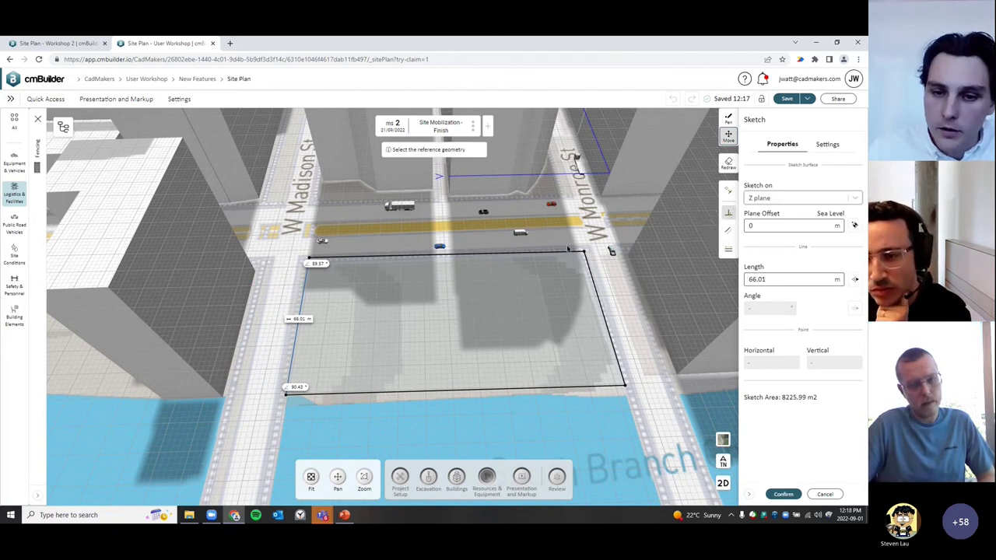
left_click(592, 386)
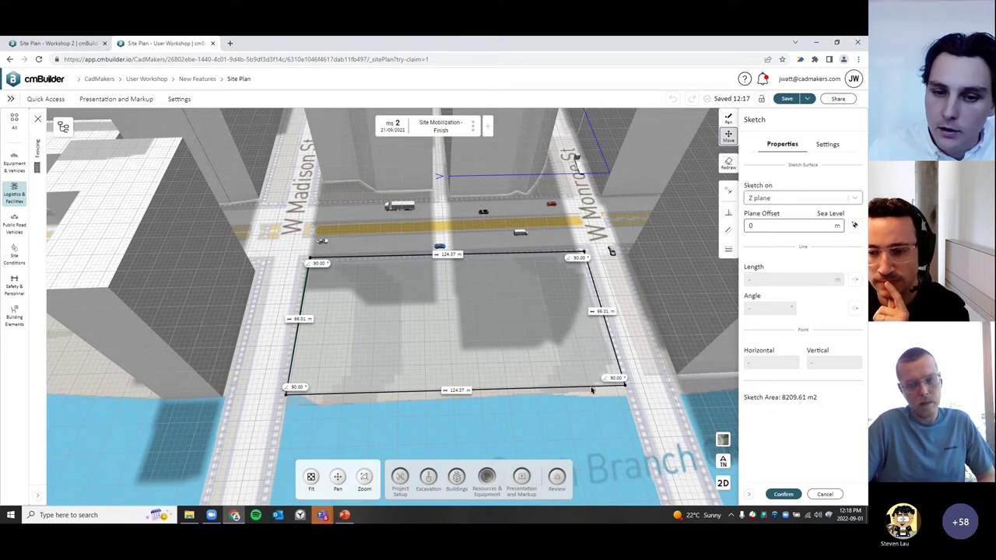
Make the fence's riverside line perpendicular to its W Monroe St side and confirm the fence sketch
left_click(728, 212)
left_click(575, 386)
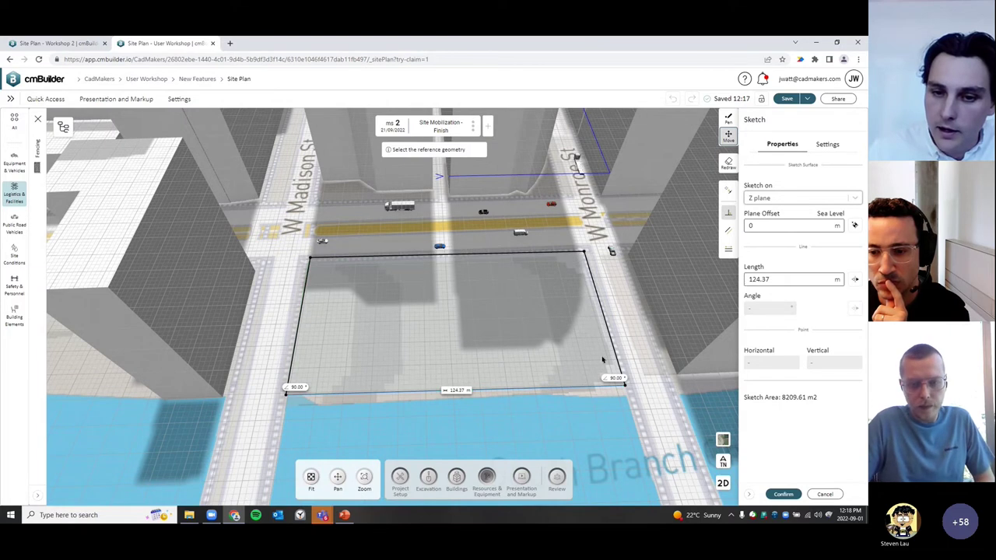
left_click(612, 344)
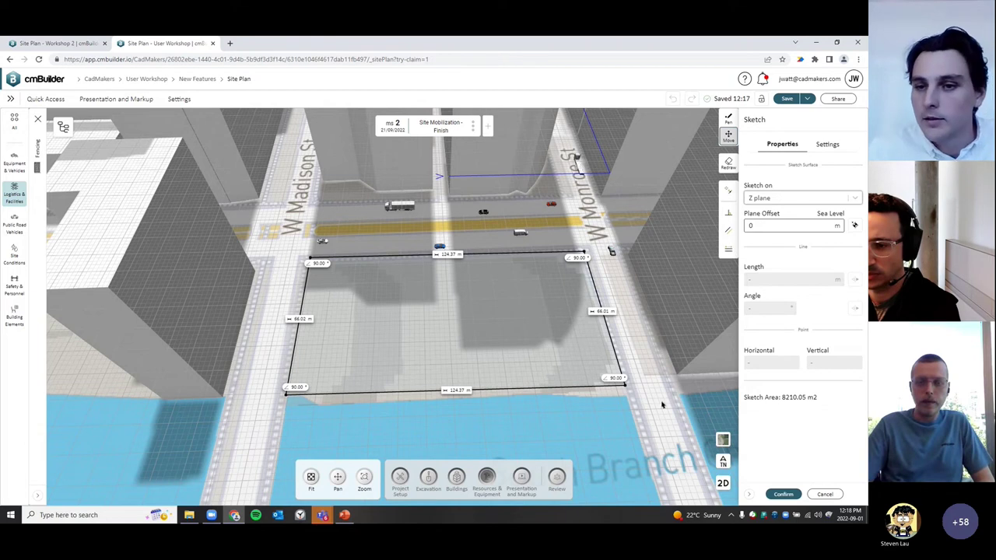
left_click_drag(662, 405, 649, 400)
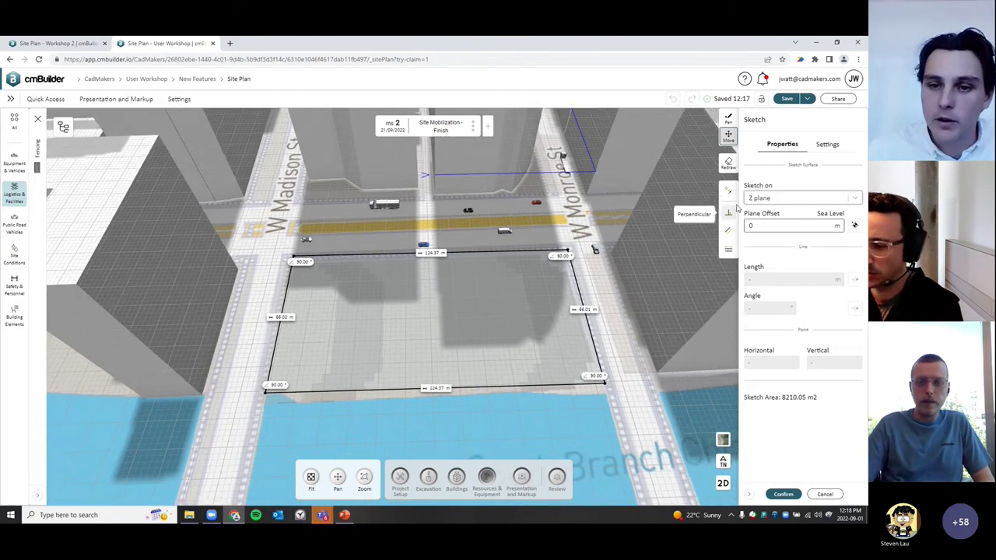
left_click(785, 495)
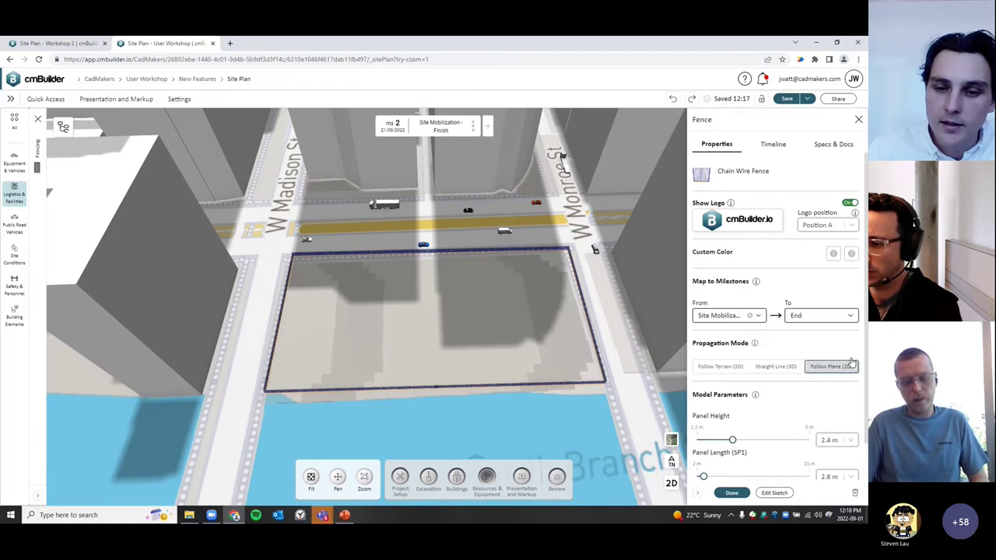
Set the chain wire fence's propagation mode to Follow Terrain (3D), finish the fence and close the fencing library
left_click_drag(625, 394, 237, 331)
left_click_drag(609, 351, 658, 372)
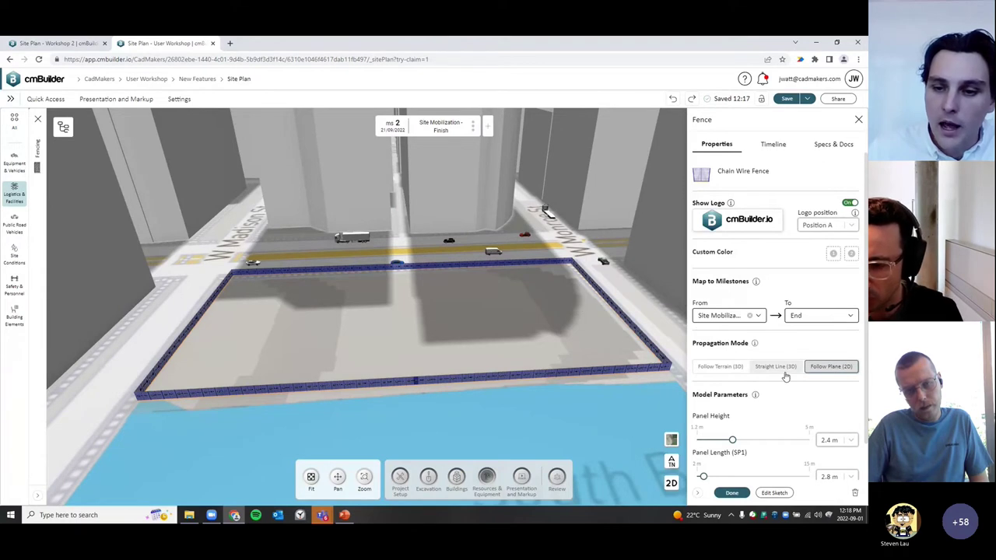
left_click(724, 367)
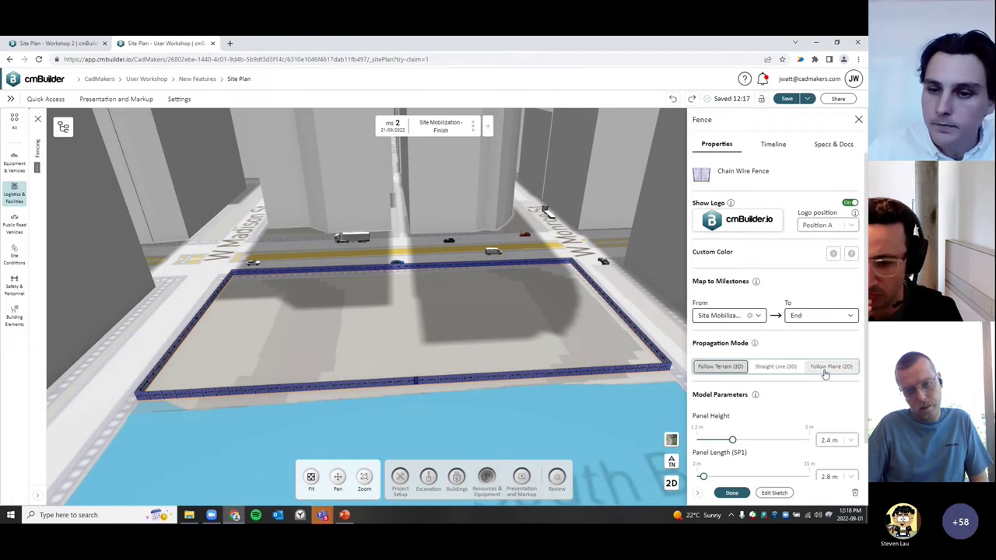
left_click(732, 492)
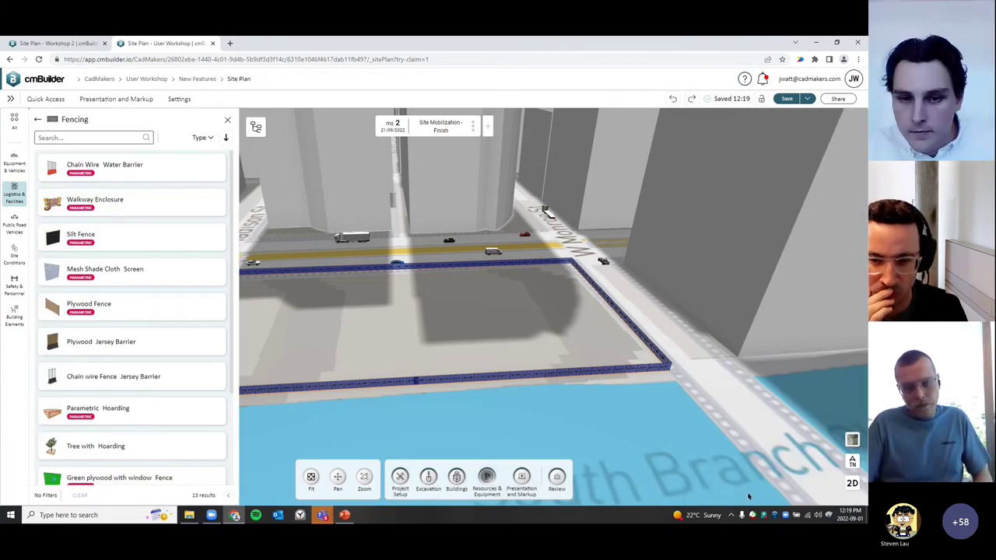
left_click(228, 123)
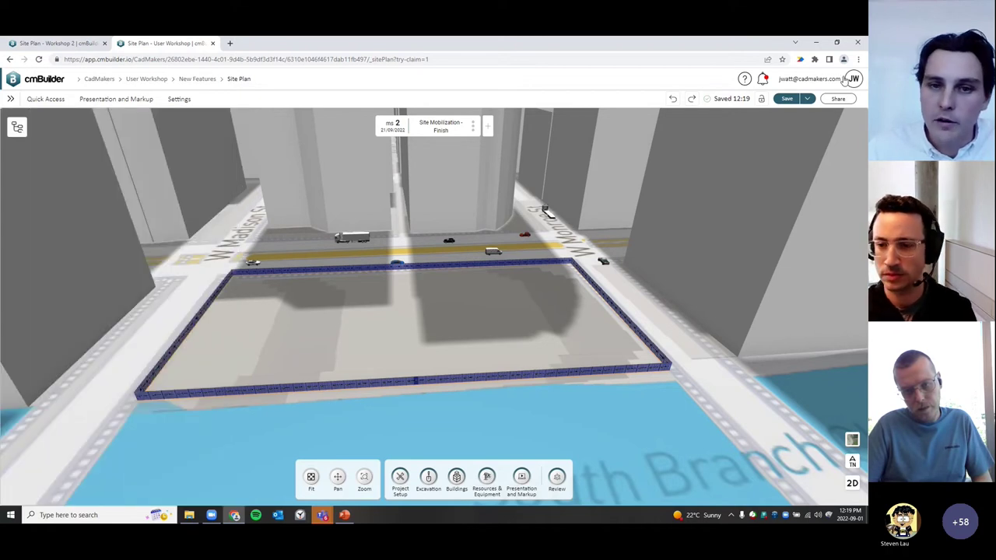
Advance the site plan to the Bulk Excavation 1 - Finish milestone
left_click_drag(546, 320, 533, 402)
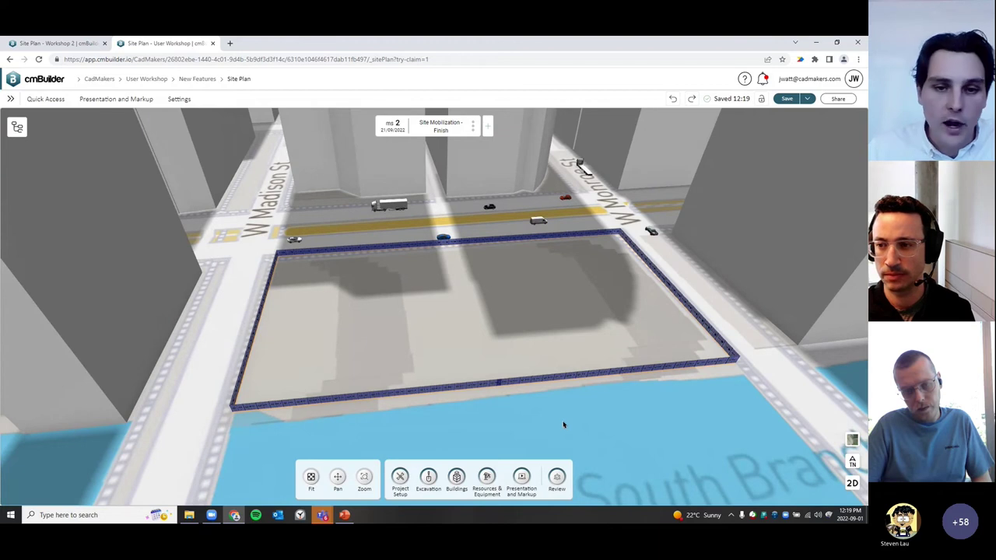
mouse_move(502, 129)
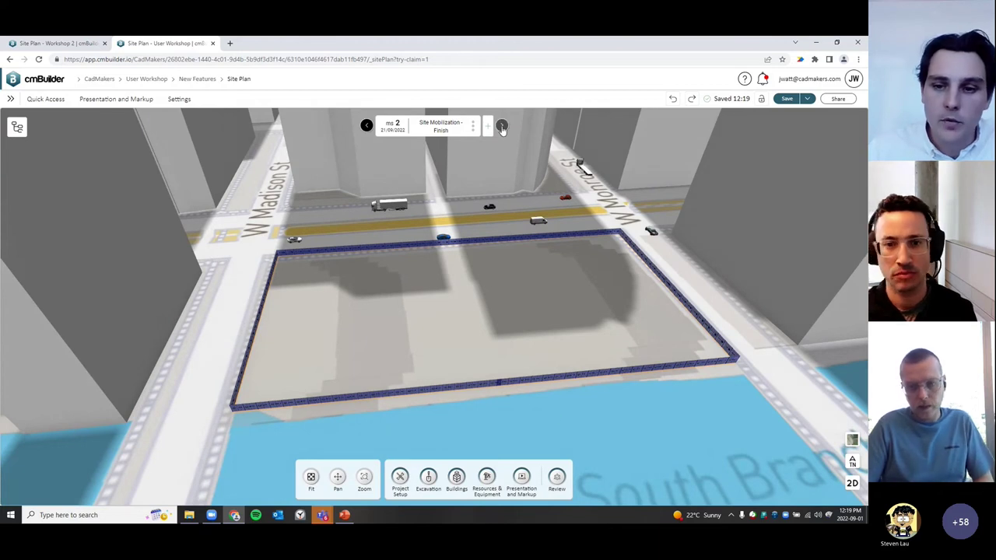
left_click(502, 127)
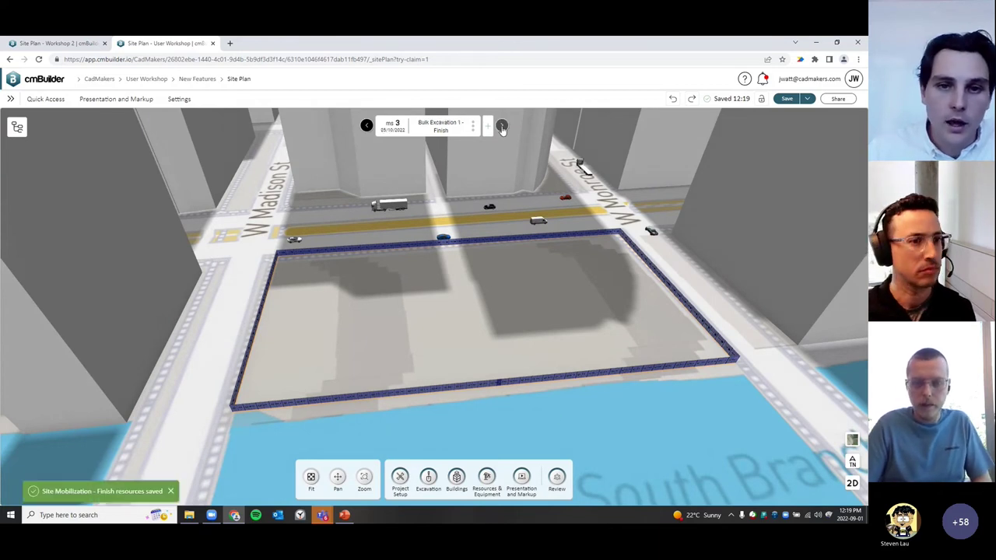
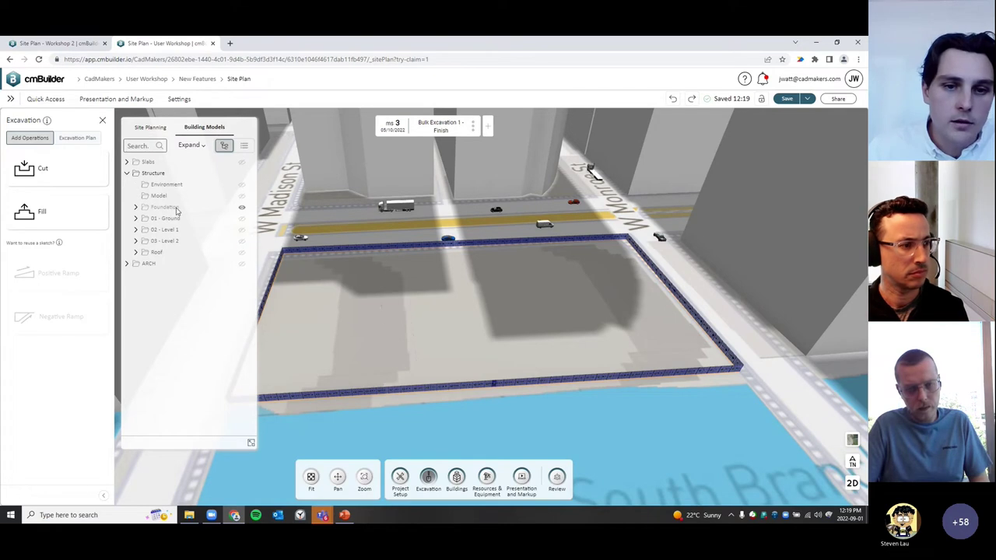
left_click(173, 209)
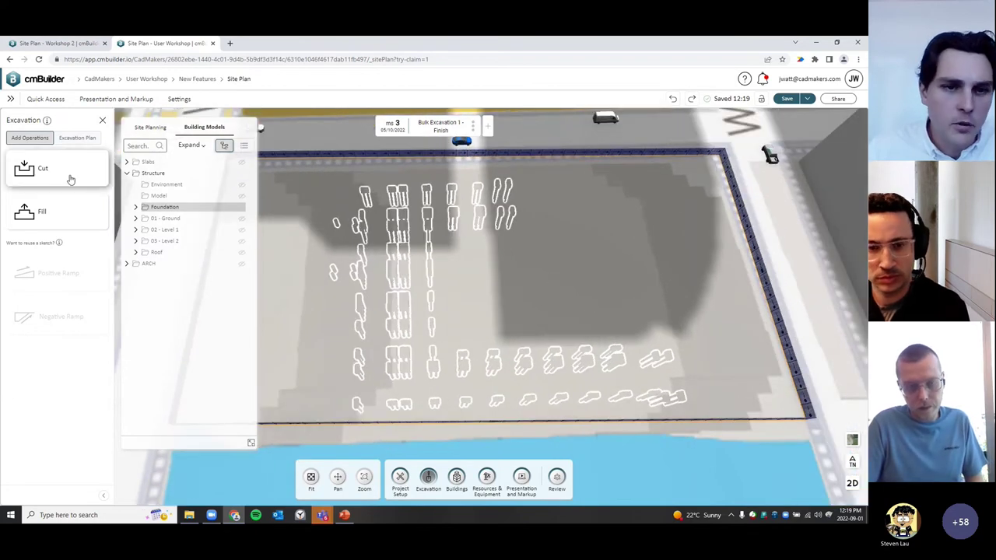
left_click(70, 179)
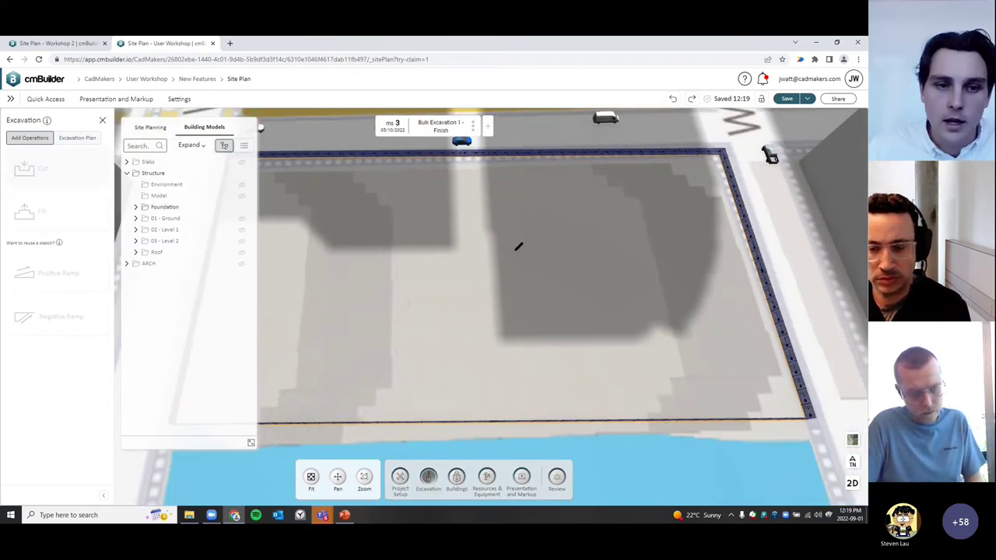
left_click(176, 209)
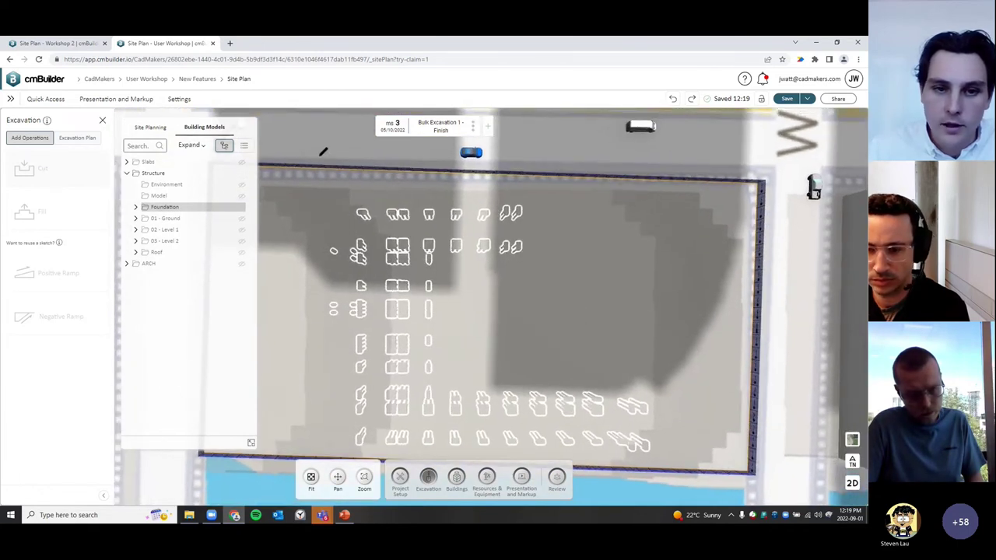
left_click(351, 196)
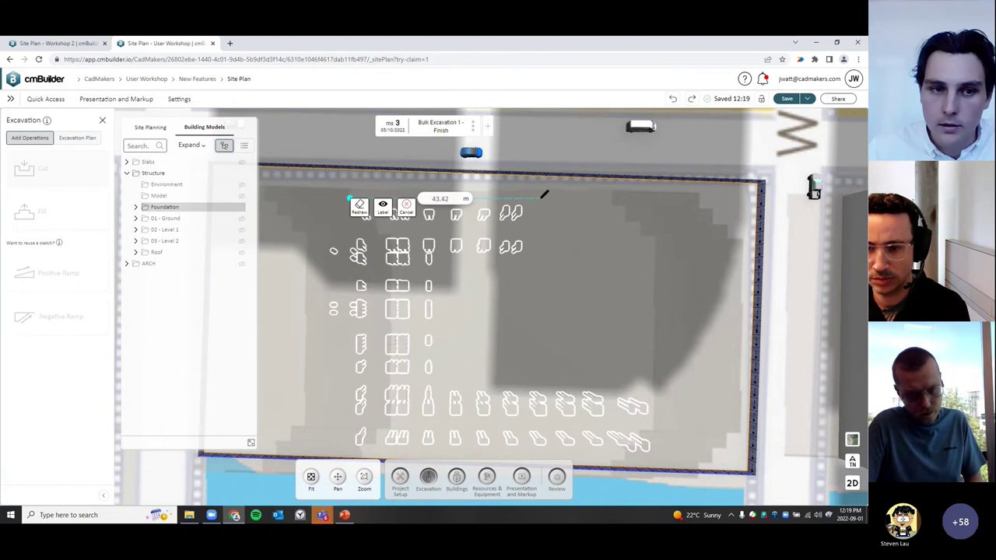
double_click(540, 193)
Enable the experimental features Visual Graph, New Project Setup, Excavation Sketch and Site Plan Multiplayer in the user preferences
left_click(854, 79)
left_click(845, 109)
scroll(390, 333, "down", 5)
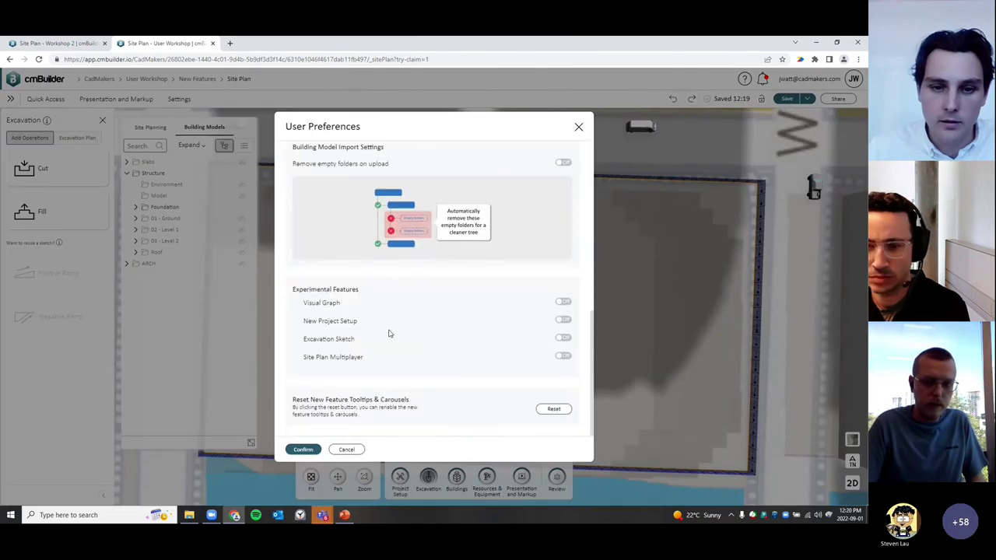
left_click(567, 322)
left_click(567, 339)
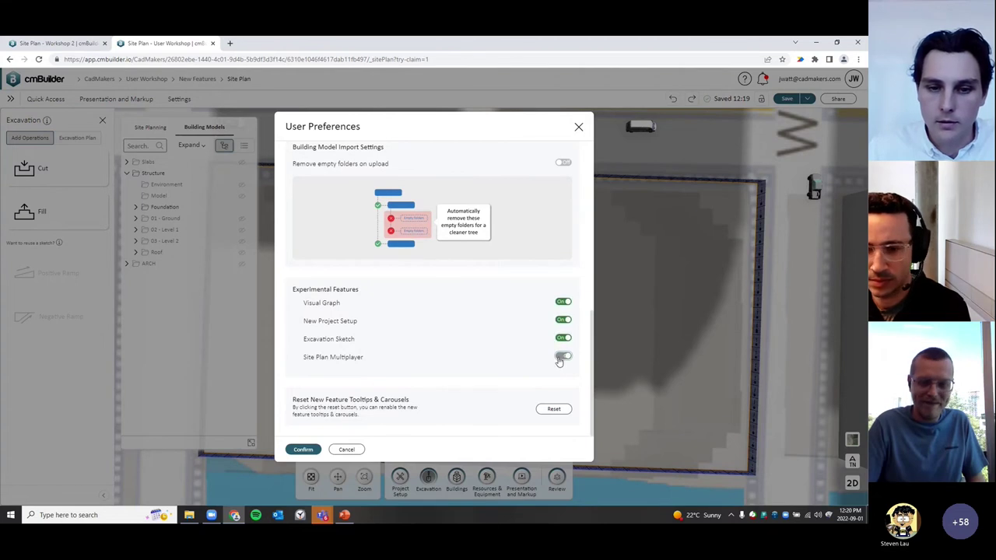
left_click(302, 450)
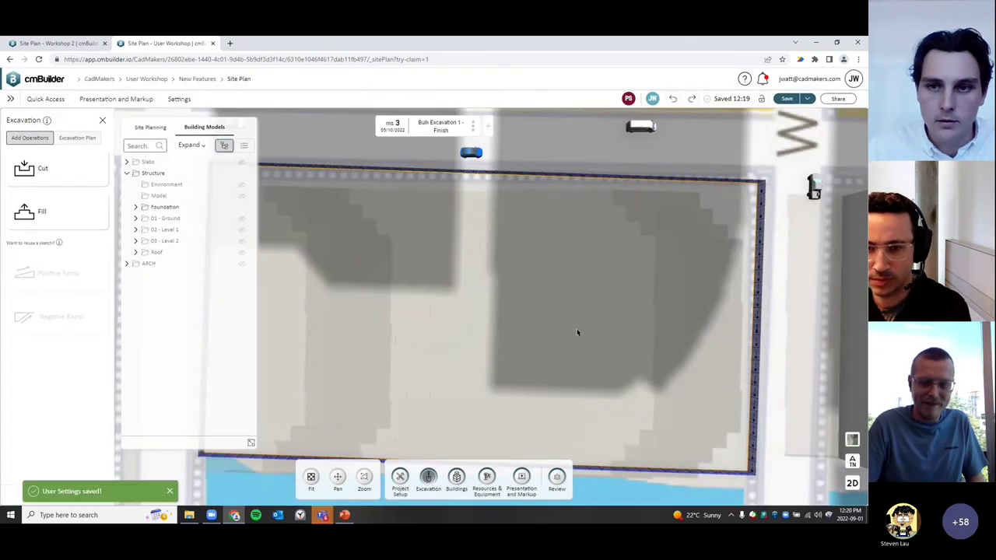
Start an excavation cut with the Foundation folder highlighted and, in 2D, sketch its roadside edge about 44.4 m and adjoining side about 15.5 m
left_click(75, 175)
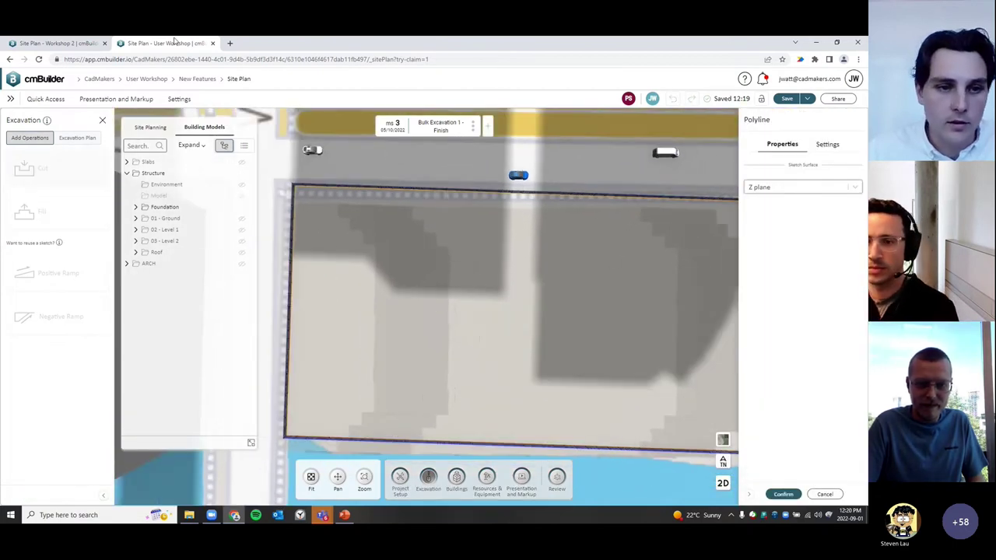
left_click(162, 209)
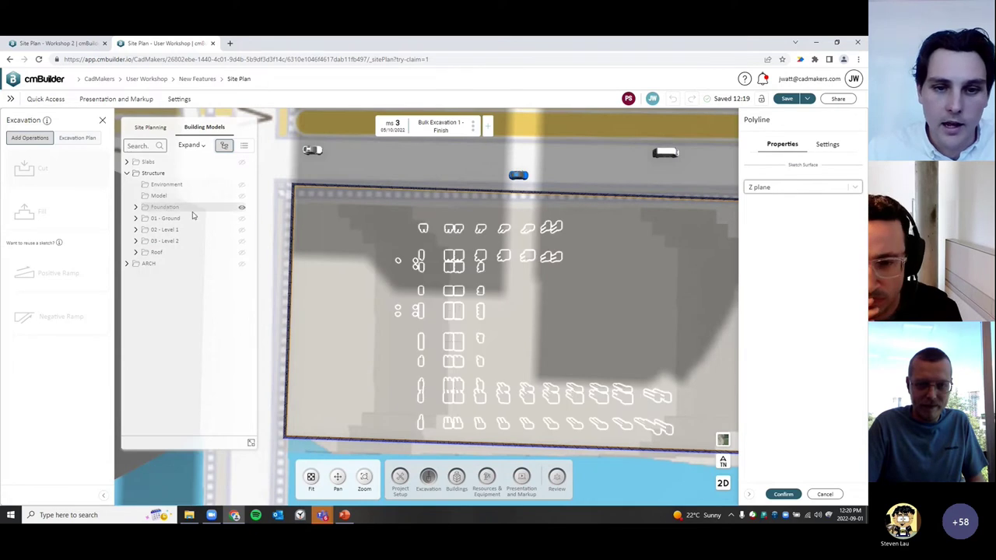
left_click(413, 214)
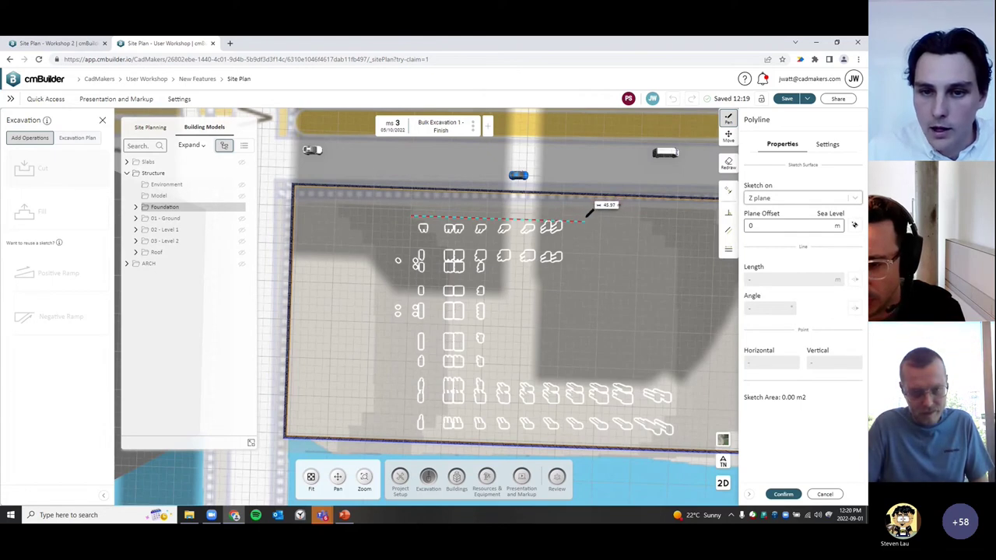
left_click(723, 483)
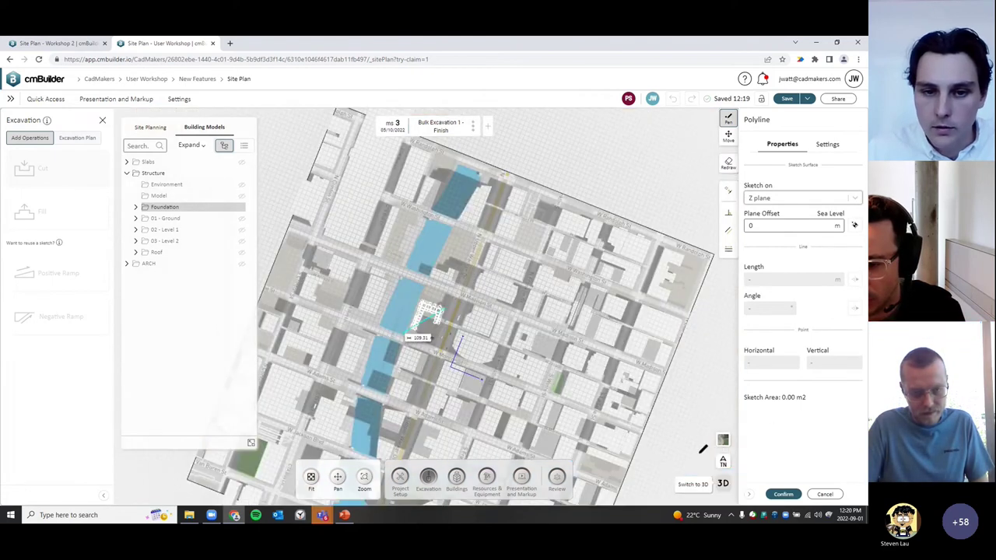
scroll(529, 358, "up", 10)
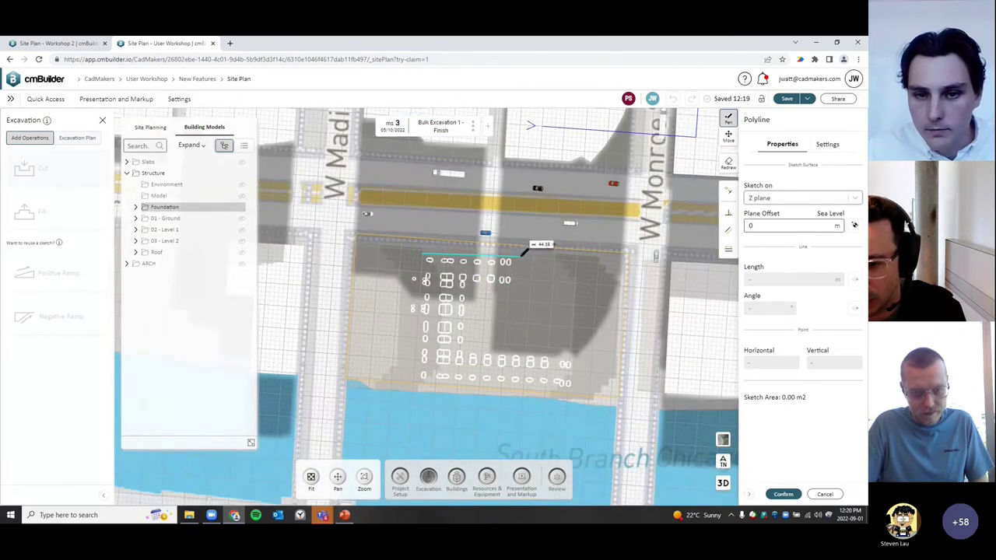
left_click(521, 255)
left_click(520, 288)
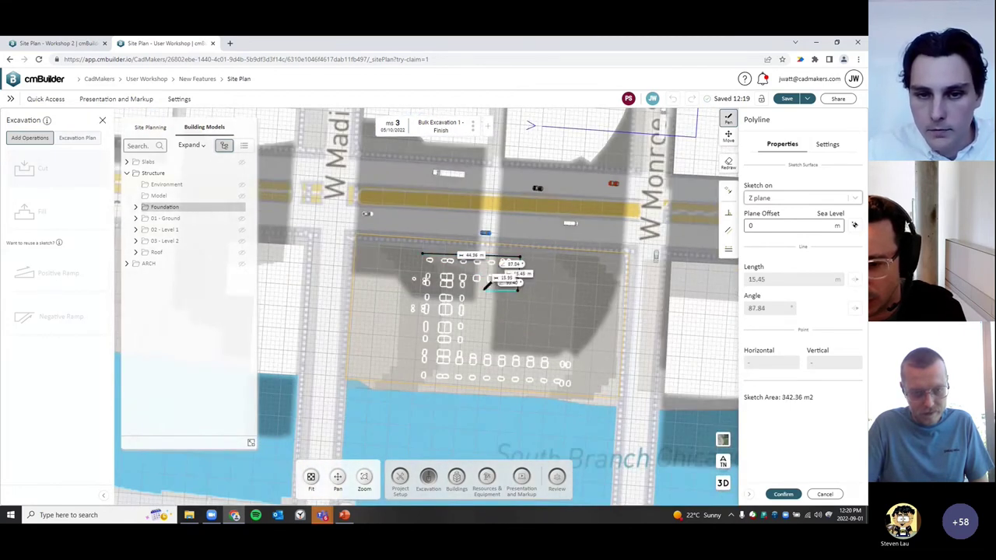
Complete the cut outline around the foundations with sides of about 22.3, 25.8, 53.2, 16.9 and 76.4 m, and confirm it
scroll(514, 289, "up", 5)
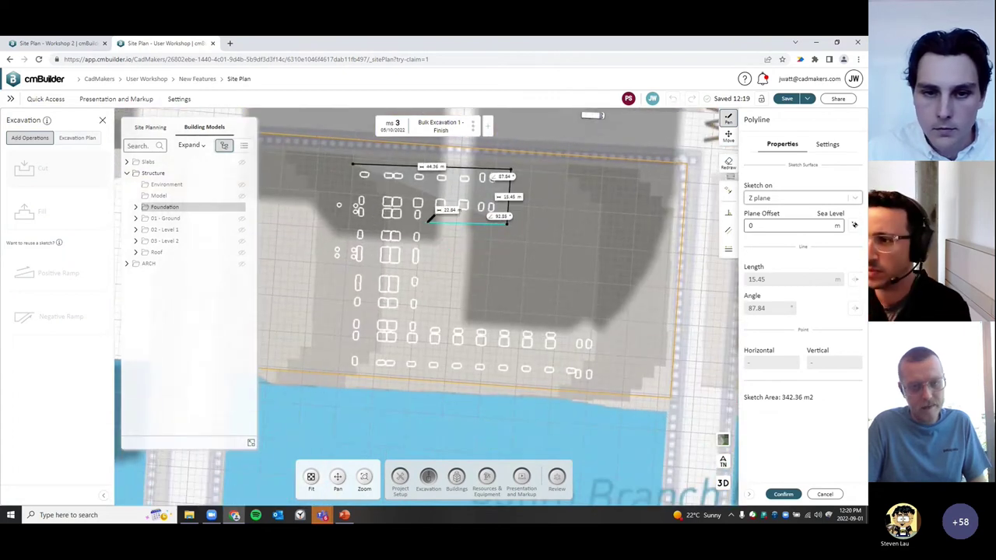
left_click(426, 223)
left_click(426, 312)
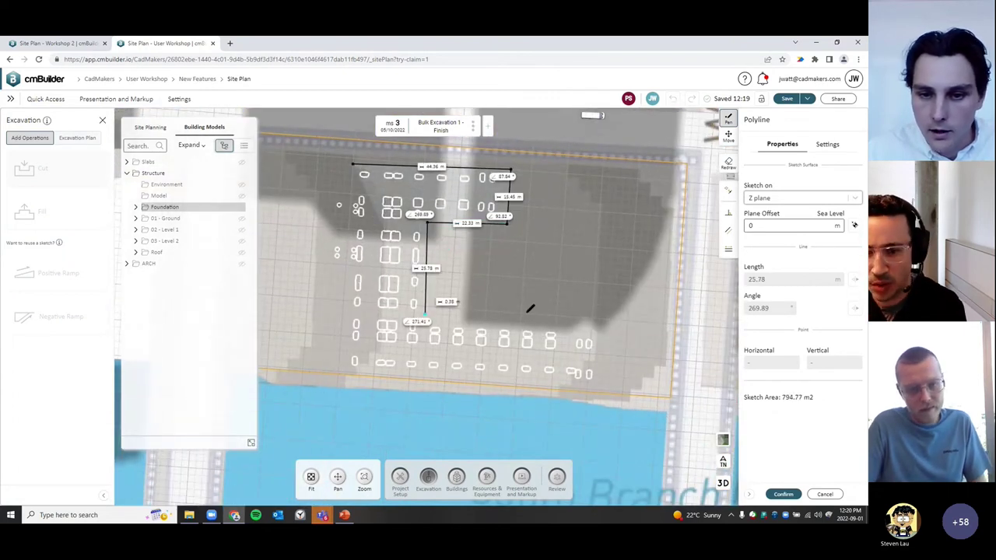
left_click(614, 326)
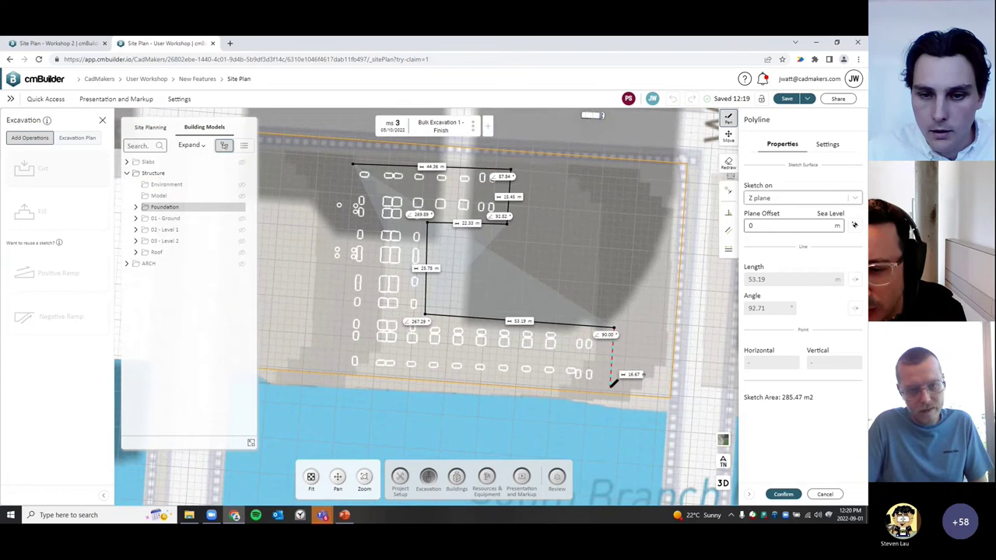
left_click(455, 378)
left_click(337, 366)
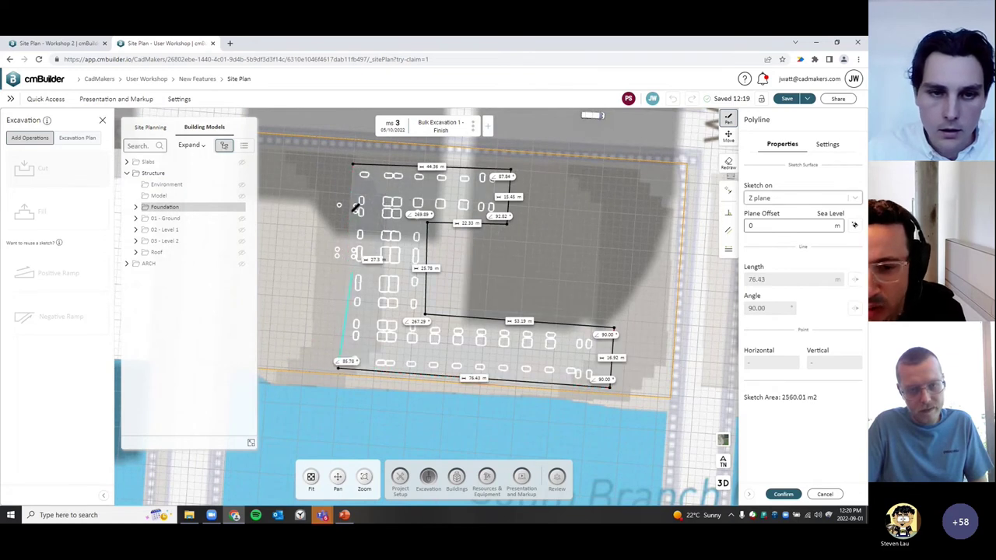
left_click(786, 493)
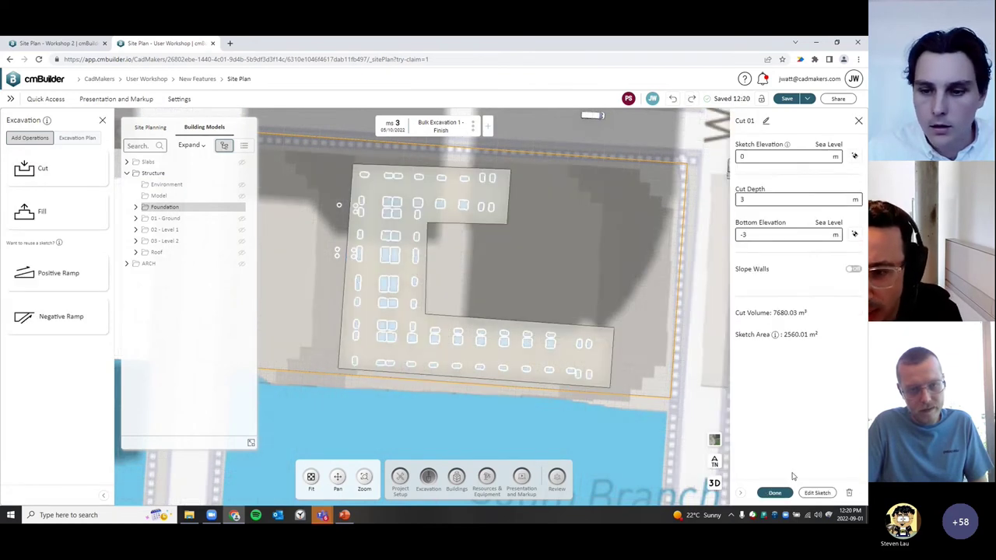
Reopen the cut's sketch and hide the Excavation item of the site planning tree to expose the foundations
left_click(817, 493)
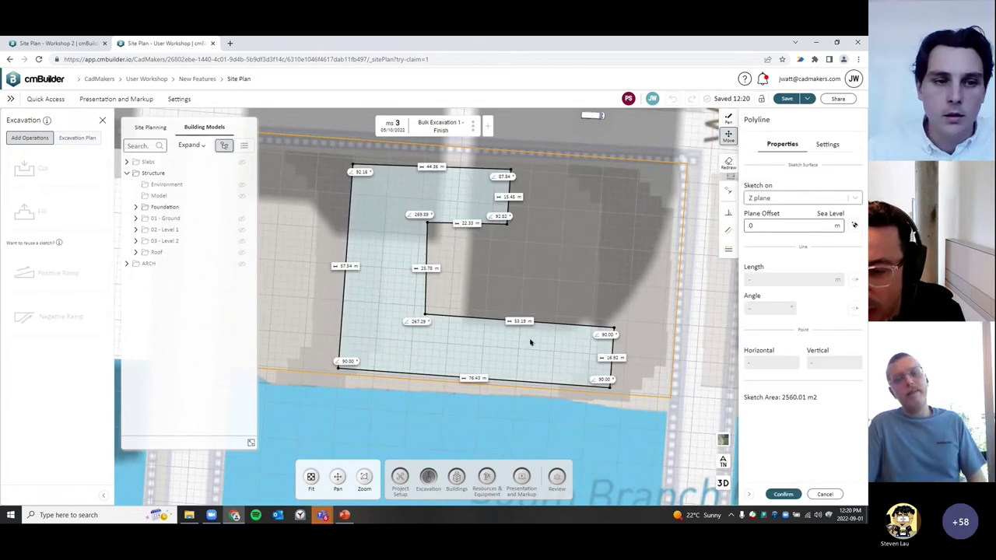
left_click(151, 128)
left_click(242, 186)
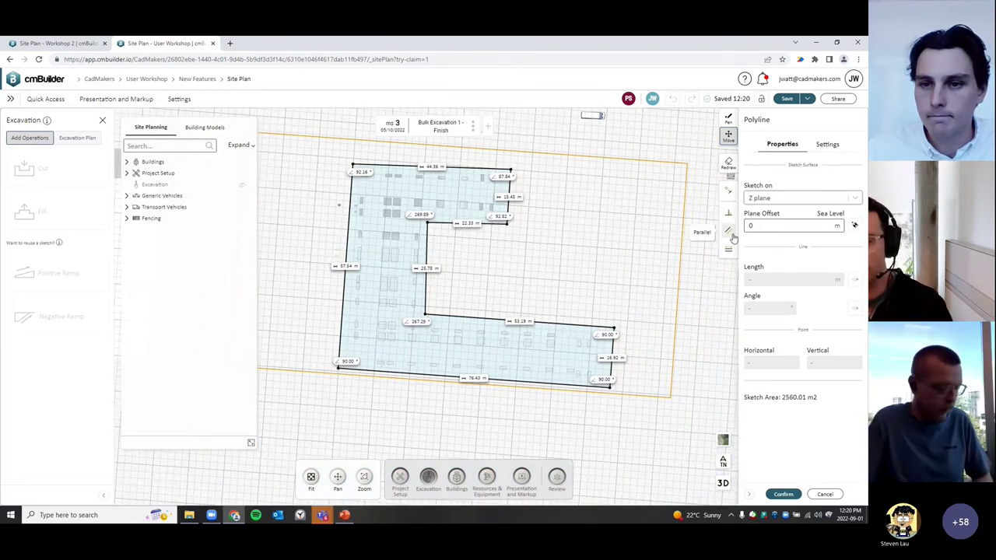
In 3D, snap the cut outline's 57.5 m outer side to the outer face of the adjacent foundations
left_click(724, 485)
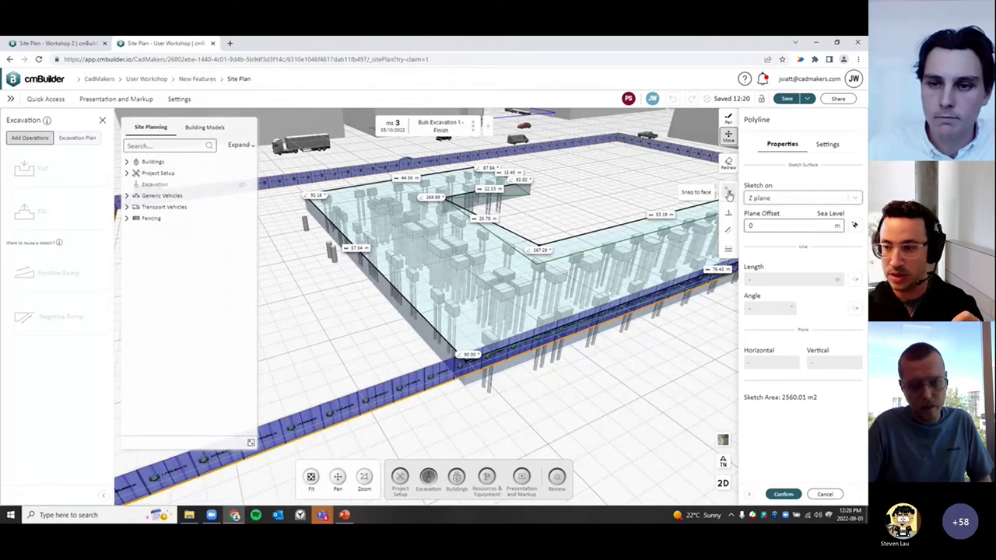
scroll(510, 350, "up", 5)
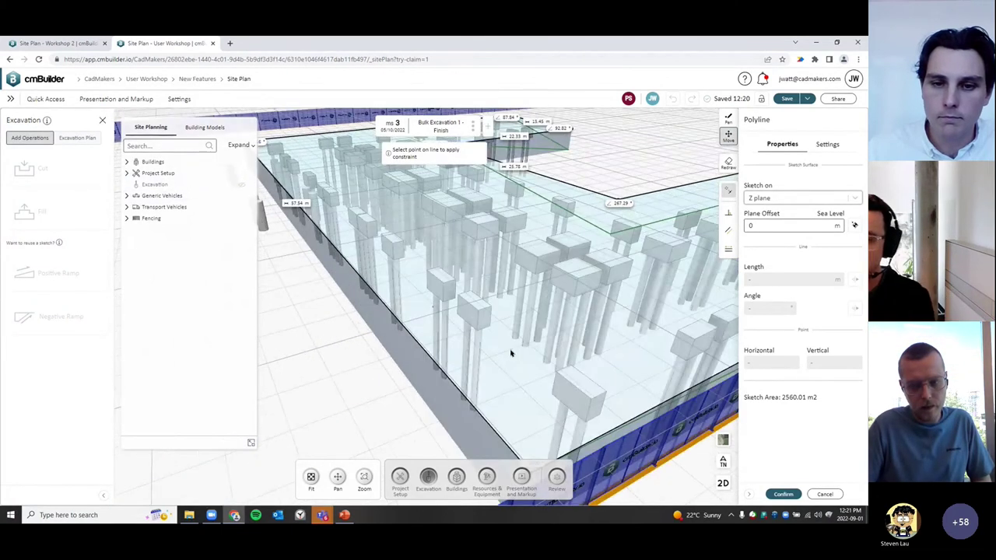
left_click(573, 289)
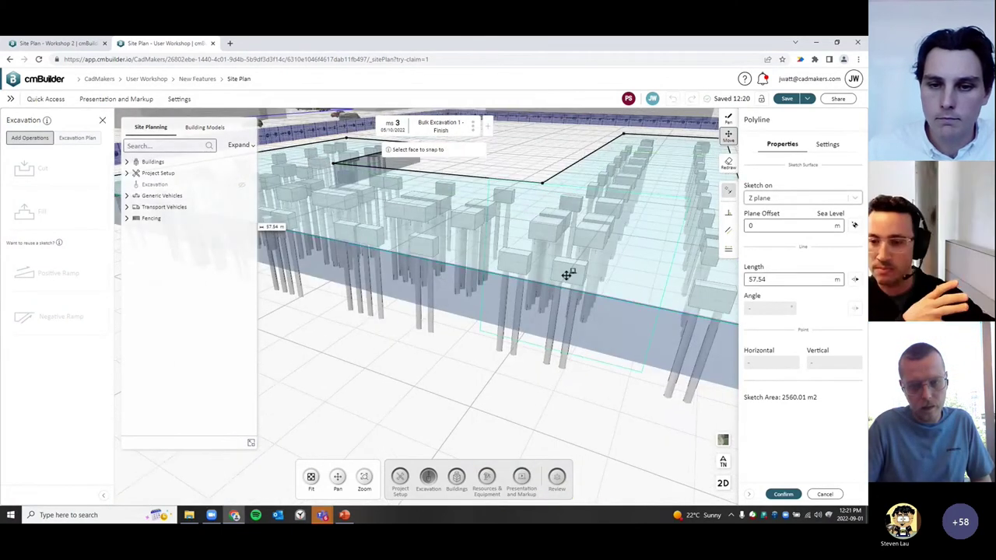
scroll(576, 265, "up", 2)
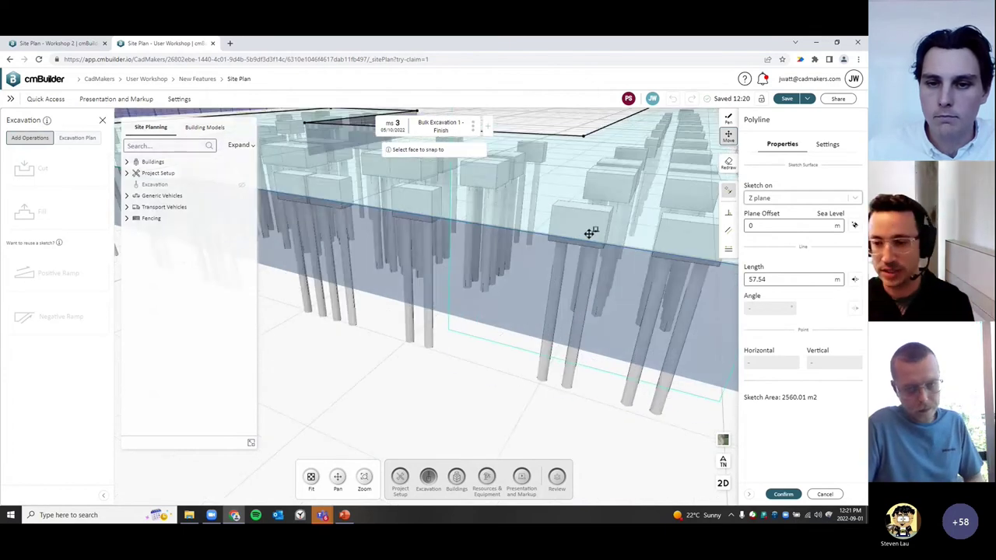
left_click(585, 239)
scroll(589, 289, "down", 5)
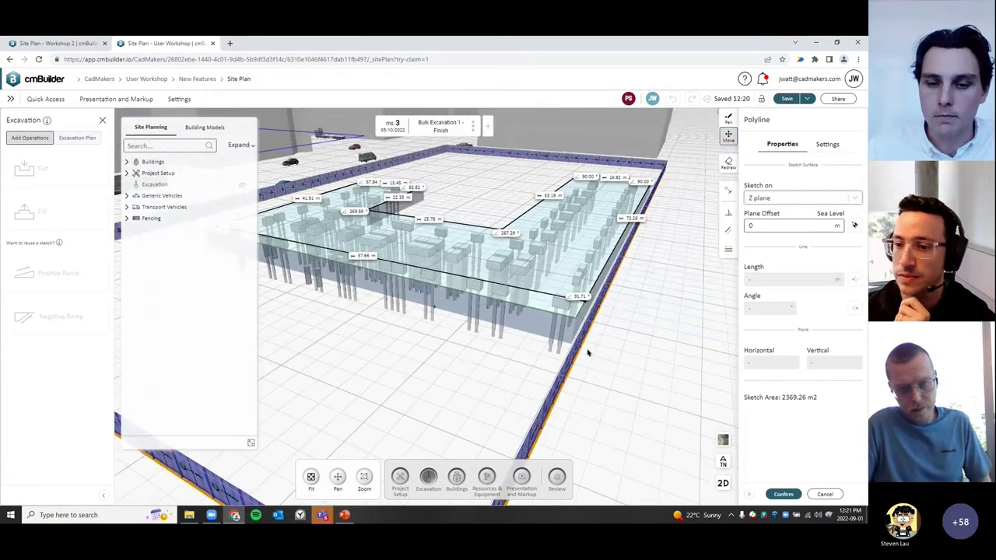
Snap the outline's roadside edge to the outer face of the foundations along the road
scroll(545, 378, "up", 5)
middle_click_drag(525, 372, 640, 343)
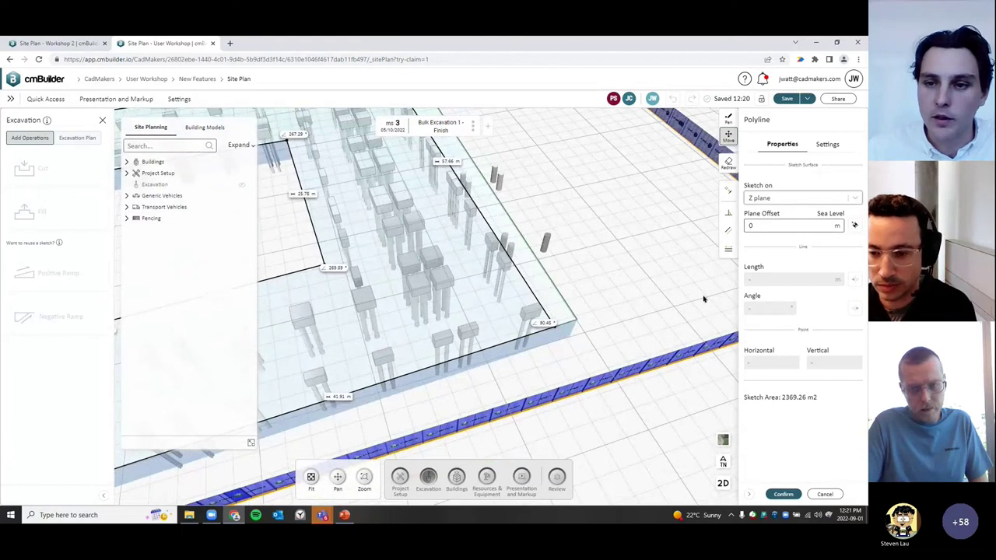
left_click(730, 216)
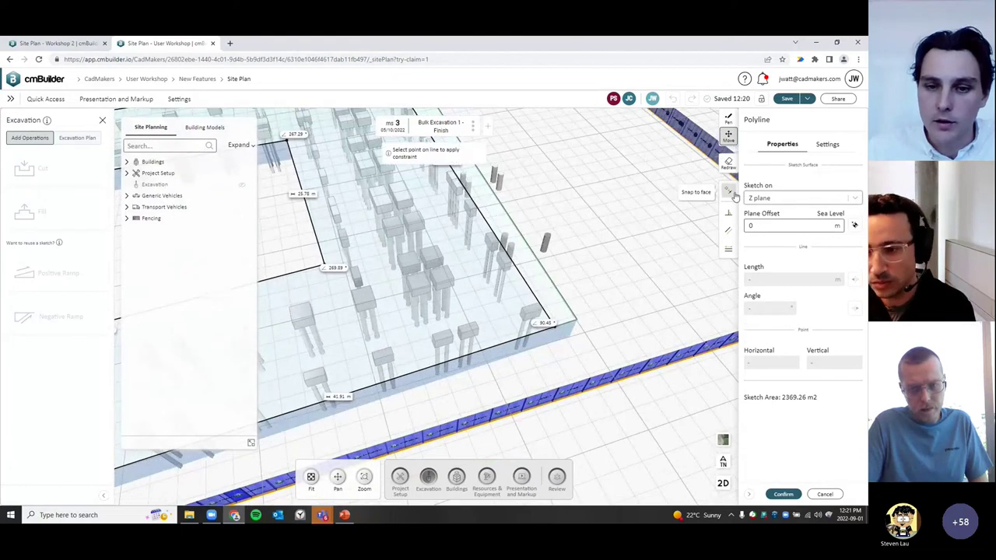
left_click(478, 353)
left_click(473, 337)
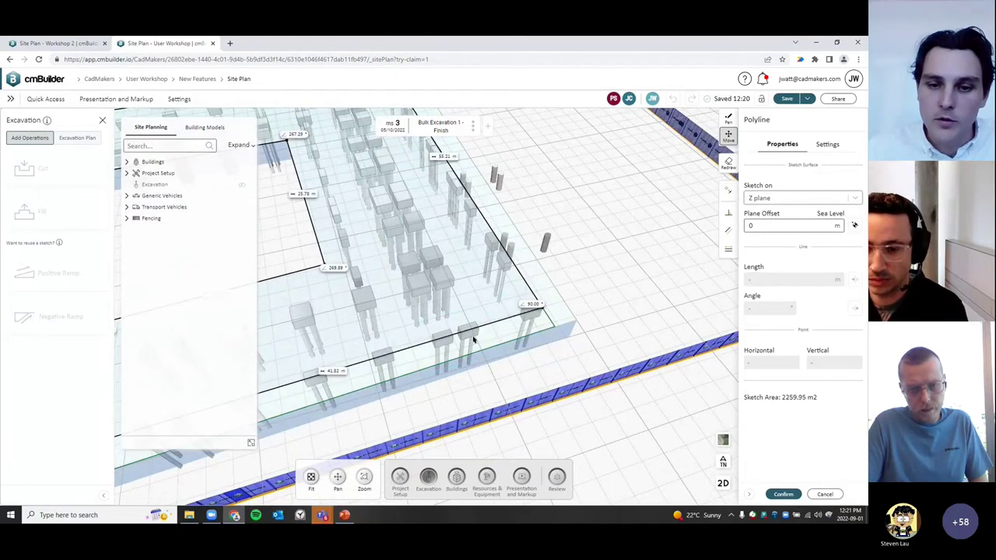
Snap the short end edge of the roadside wing to the face of its end foundations
left_click_drag(473, 340, 571, 414)
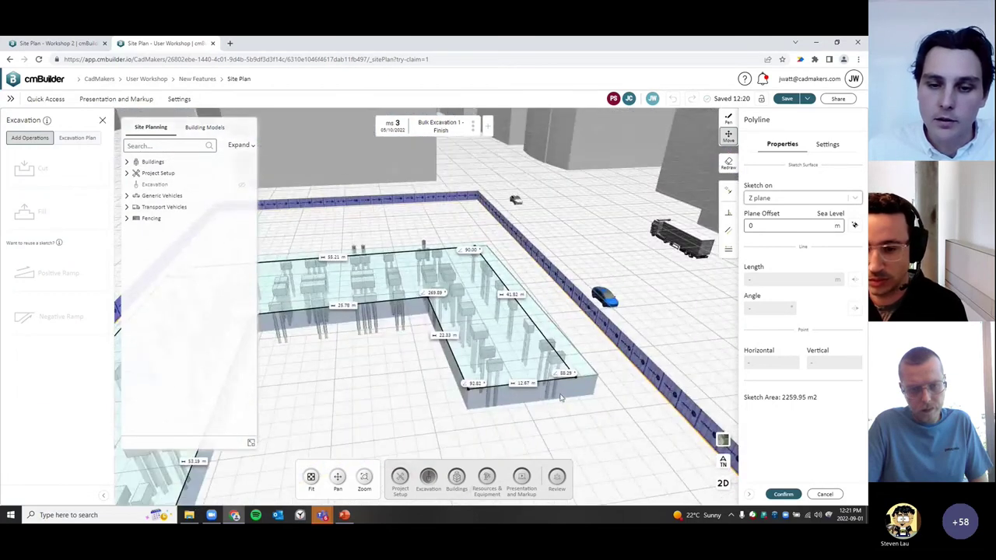
scroll(571, 414, "up", 3)
scroll(572, 414, "down", 3)
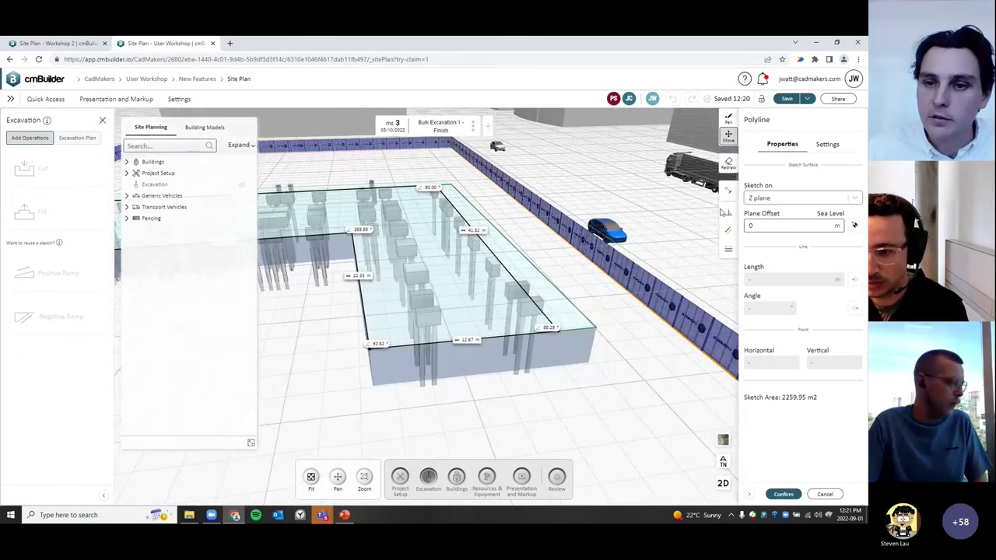
left_click(730, 194)
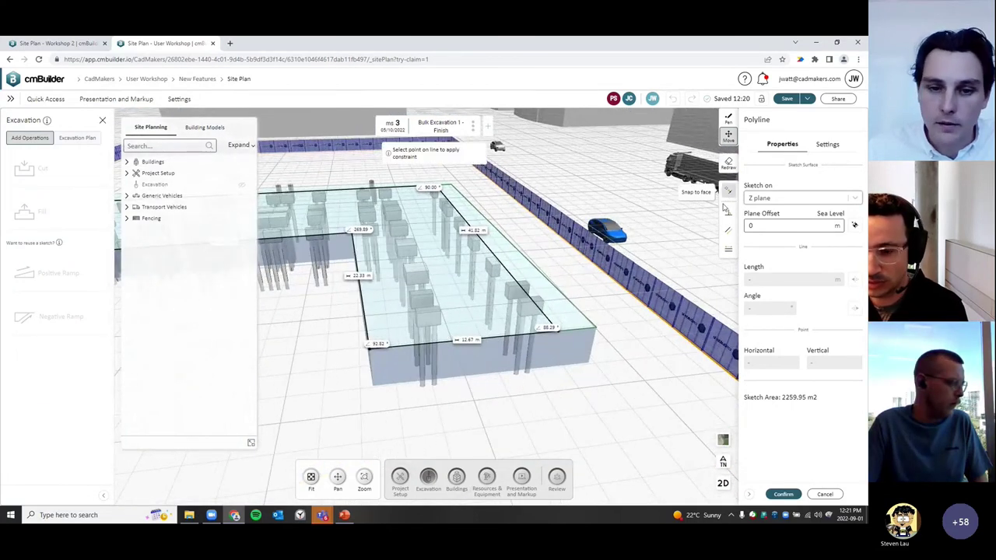
left_click(504, 335)
left_click(434, 319)
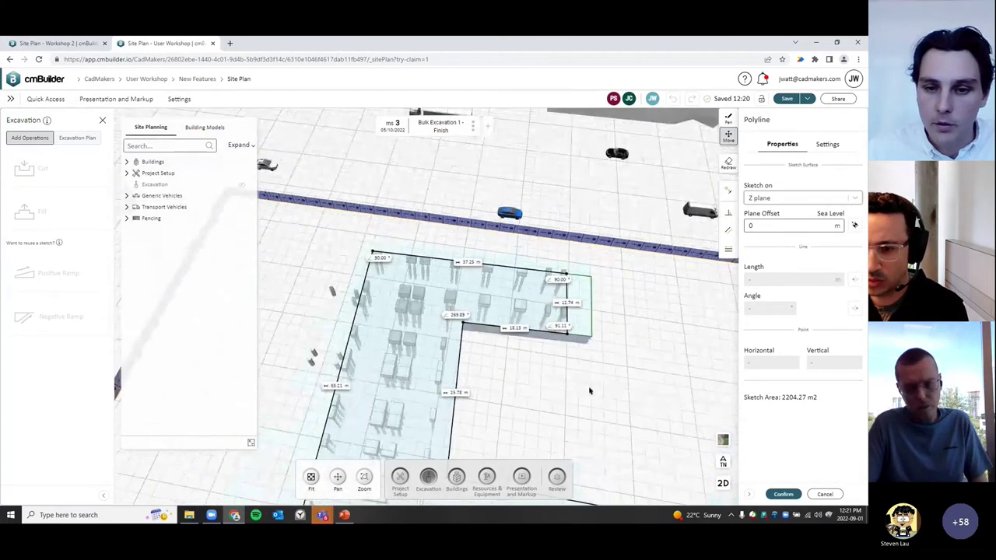
Snap the roadside wing's inner edge and the adjoining inner edge of the middle section to their nearest foundation faces
left_click(729, 190)
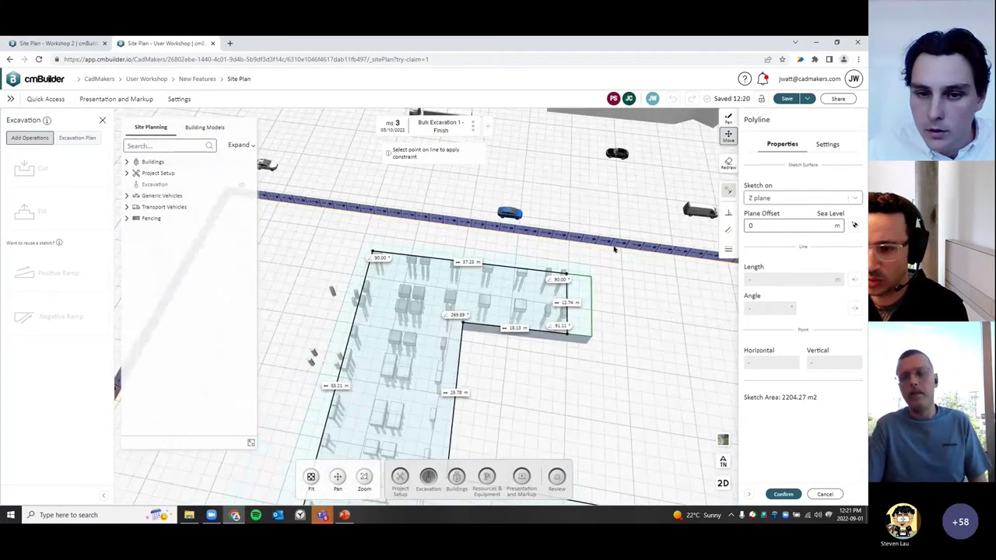
left_click(543, 334)
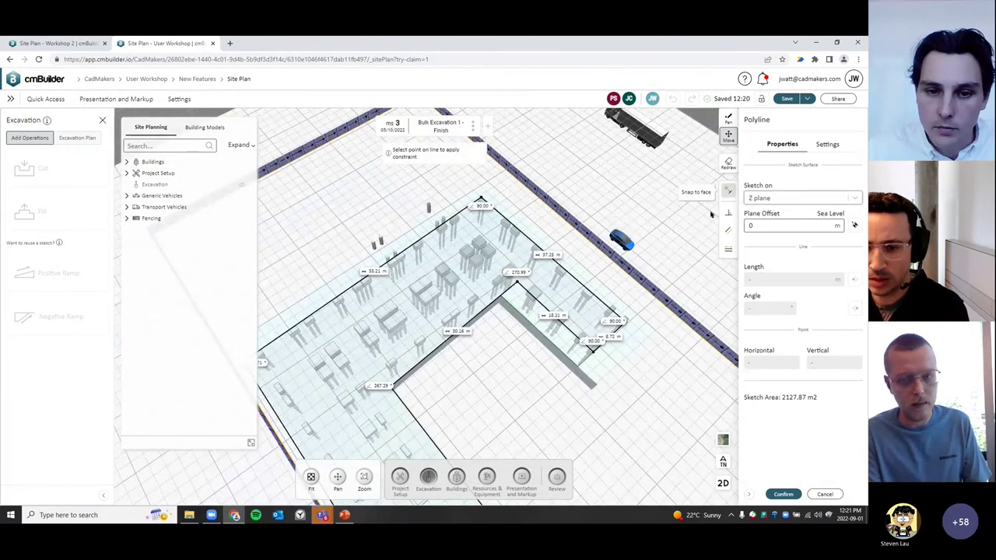
mouse_move(479, 378)
left_mouse_down()
mouse_move(494, 395)
mouse_move(403, 327)
left_mouse_up()
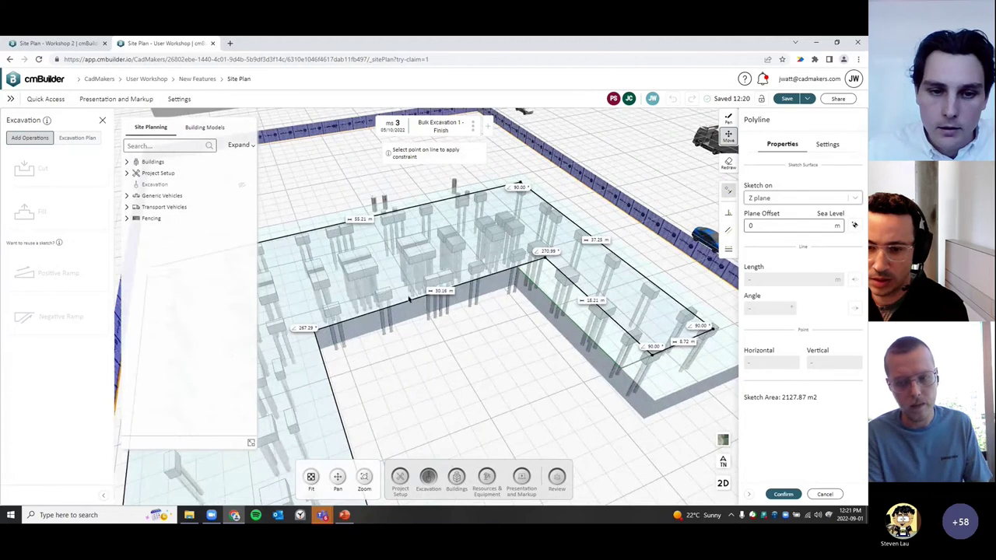
left_click(409, 301)
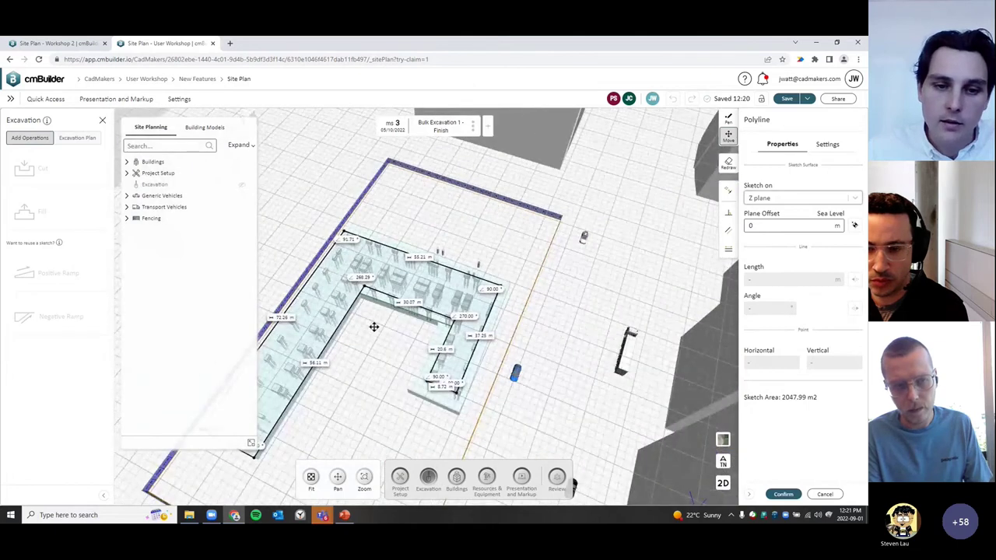
left_click_drag(458, 330, 551, 292)
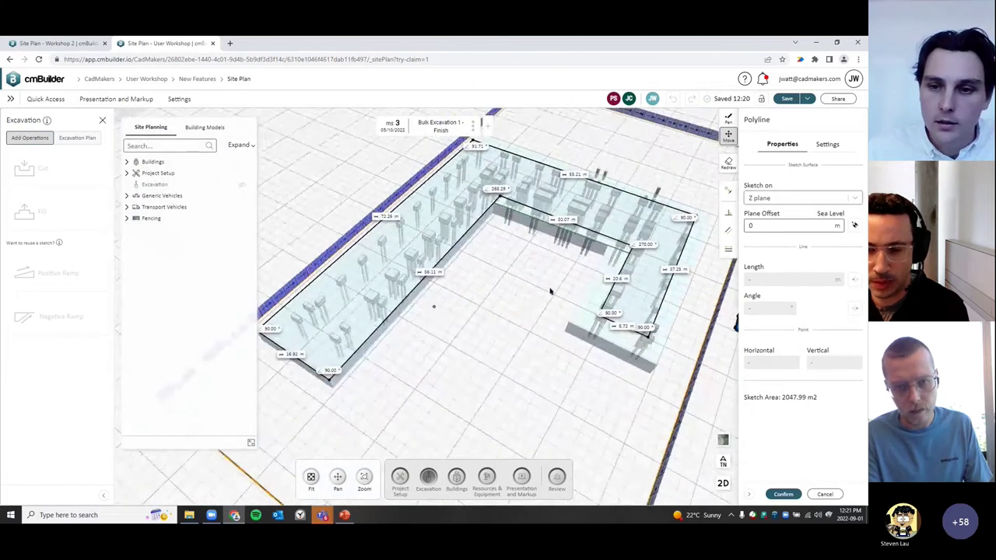
Snap the long wing's 56.1 m inner edge to the inner face of its foundations
left_click(729, 190)
left_click(379, 306)
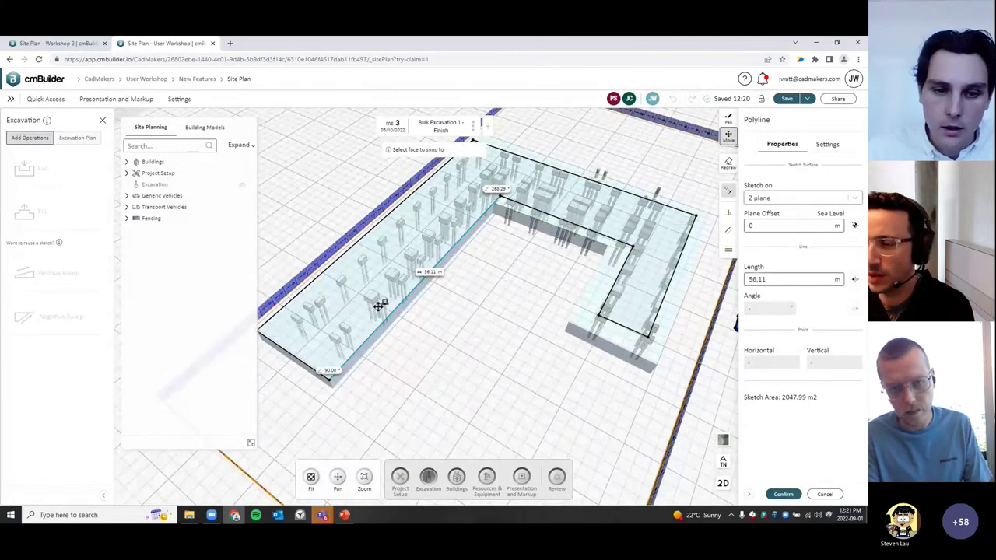
scroll(385, 305, "up", 5)
left_click_drag(385, 329, 433, 262)
left_click(409, 248)
Snap the 14.5 m end edge of the long wing to the face of its end foundations
mouse_move(402, 356)
left_mouse_down()
mouse_move(571, 363)
mouse_move(556, 351)
mouse_move(507, 362)
mouse_move(529, 381)
mouse_move(512, 334)
left_mouse_up()
left_click(493, 340)
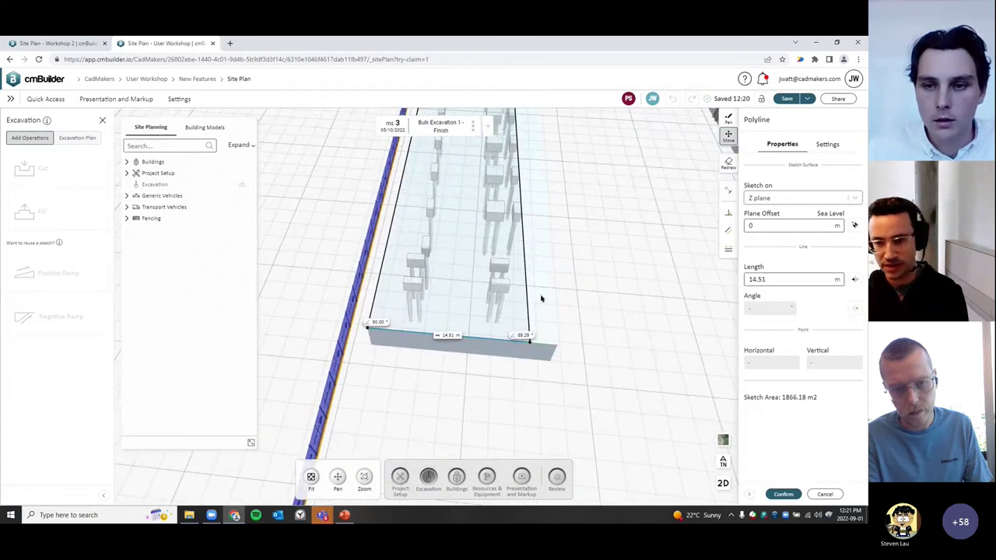
left_click(732, 196)
left_click(498, 286)
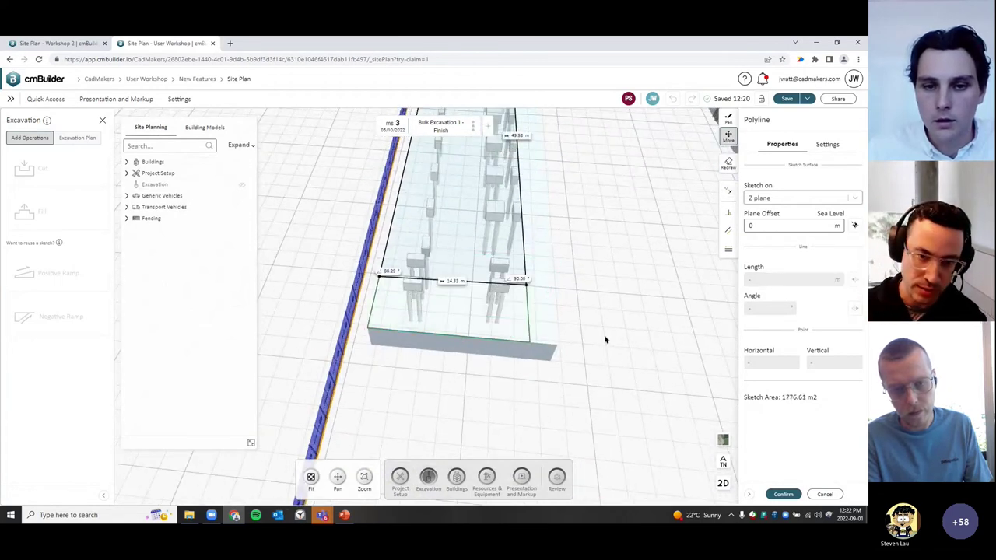
Snap the long waterside edge beside the fence to the foundation face and confirm the cut sketch
mouse_move(568, 354)
left_mouse_down()
mouse_move(560, 402)
mouse_move(703, 247)
left_mouse_up()
left_click(728, 191)
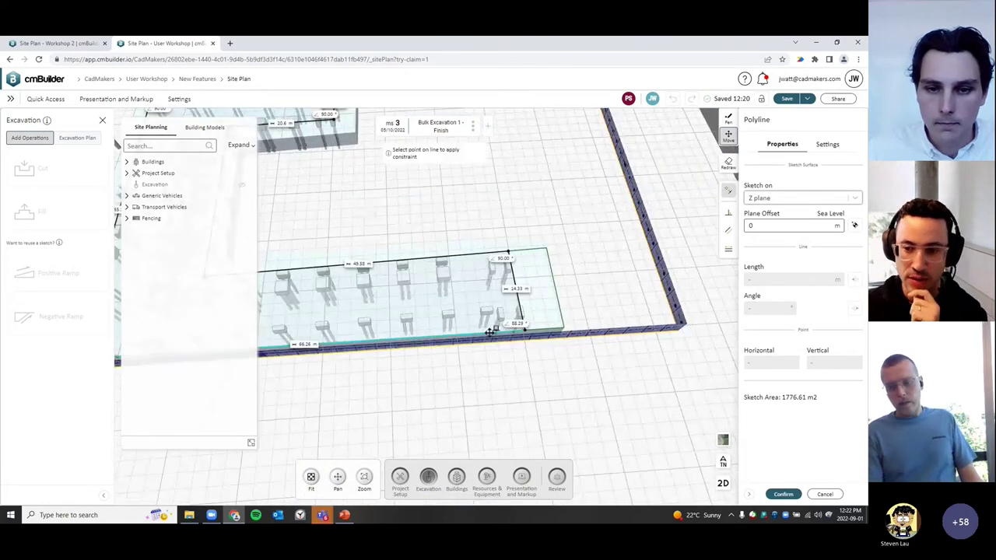
left_click(490, 331)
left_click_drag(441, 393, 462, 332)
mouse_move(464, 269)
left_mouse_down()
mouse_move(460, 355)
mouse_move(602, 379)
left_mouse_up()
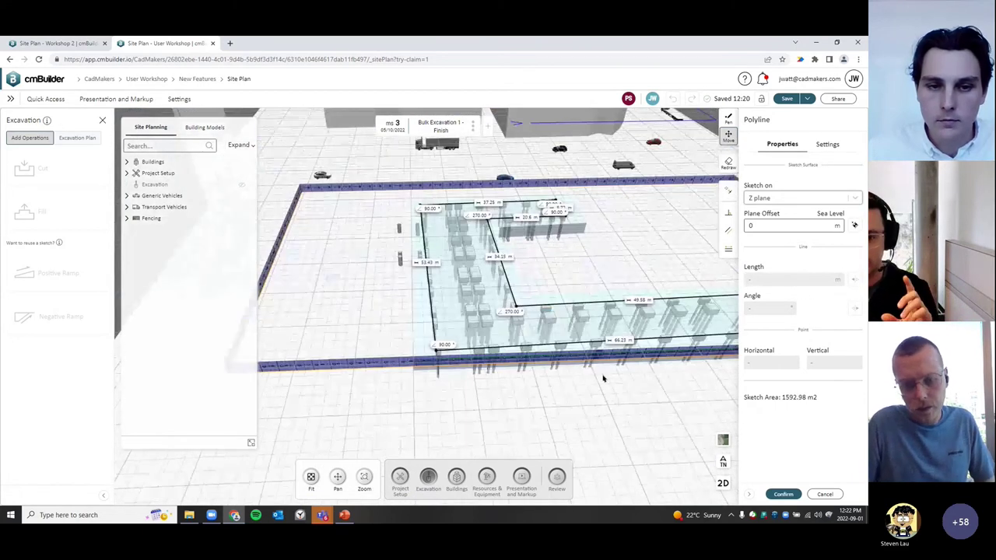
left_click(783, 495)
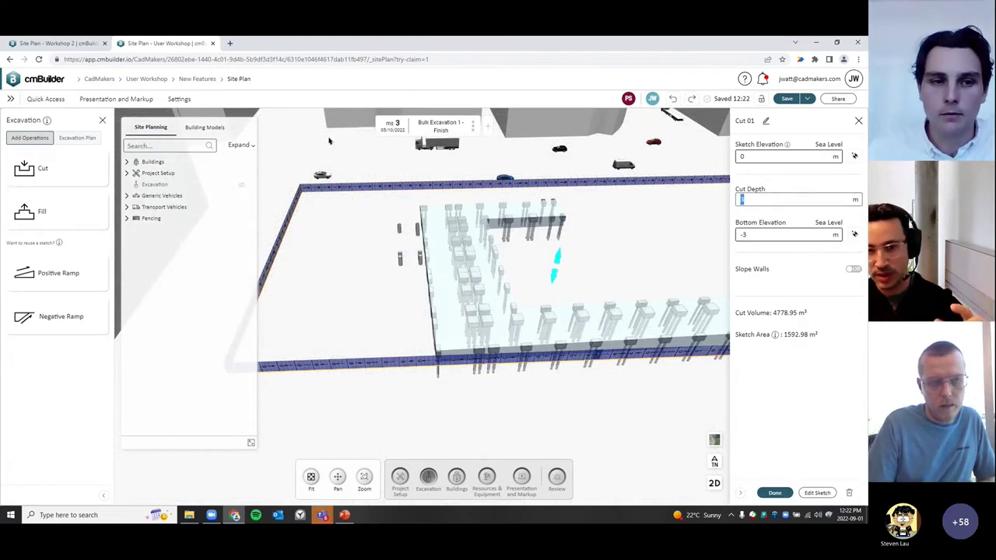
Show the Excavation item again and set the cut depth to 1 m
left_click(243, 190)
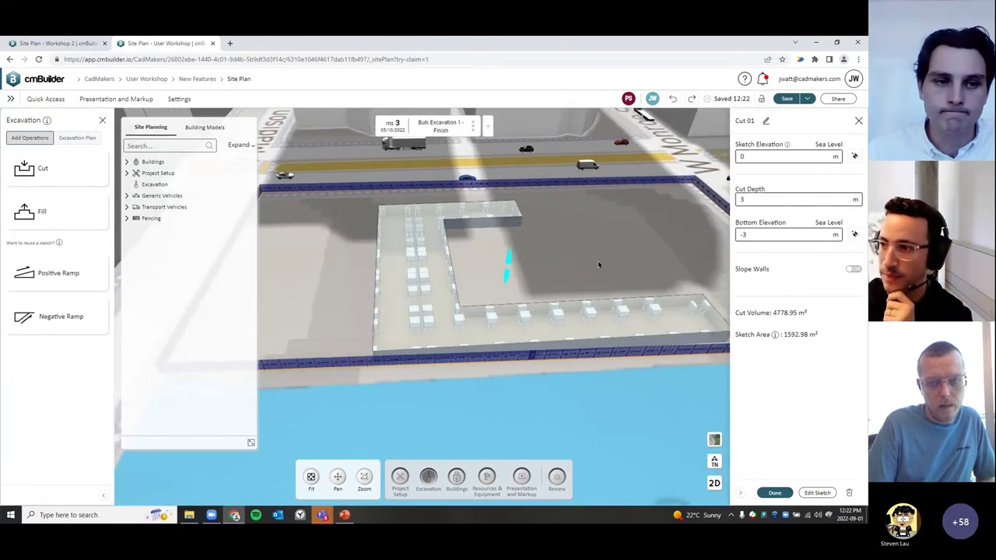
left_click(222, 128)
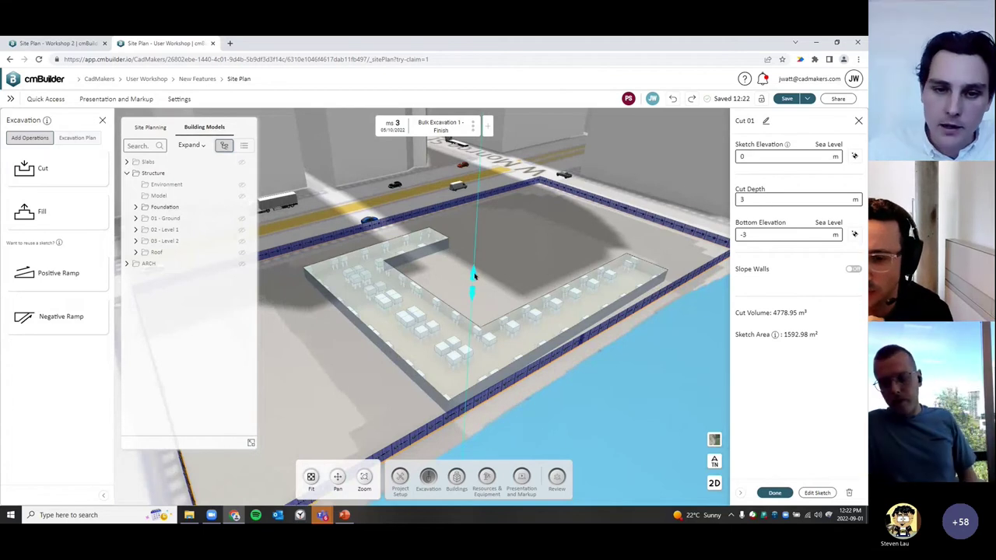
left_click_drag(474, 274, 473, 306)
double_click(777, 198)
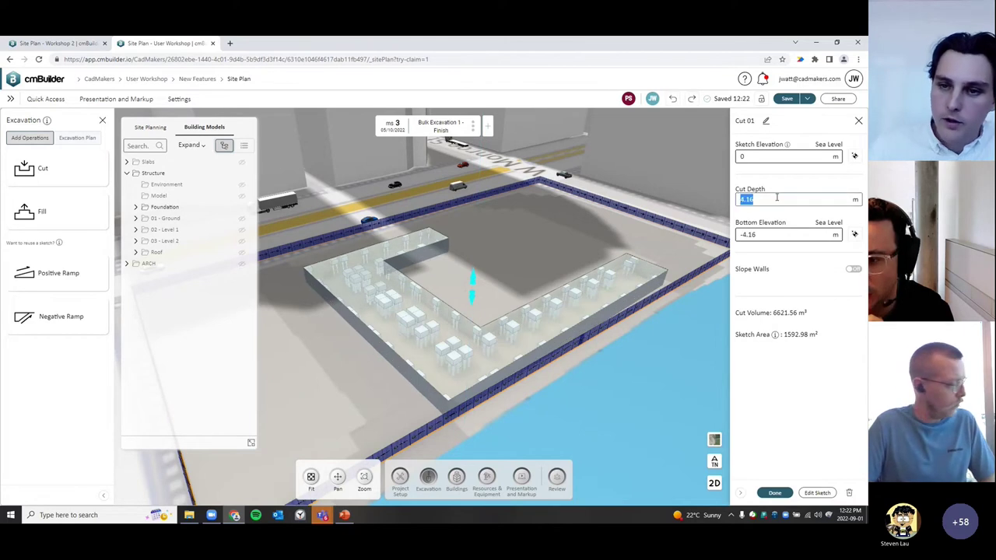
type("1")
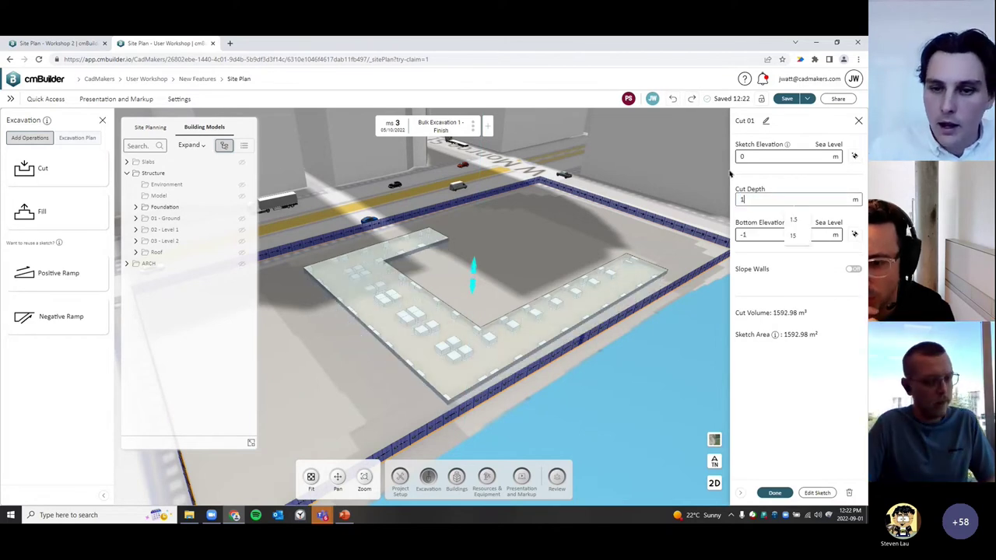
Enable sloped walls on the cut with Slope Out, exclude wall H from sloping, and finish the cut
left_click(854, 269)
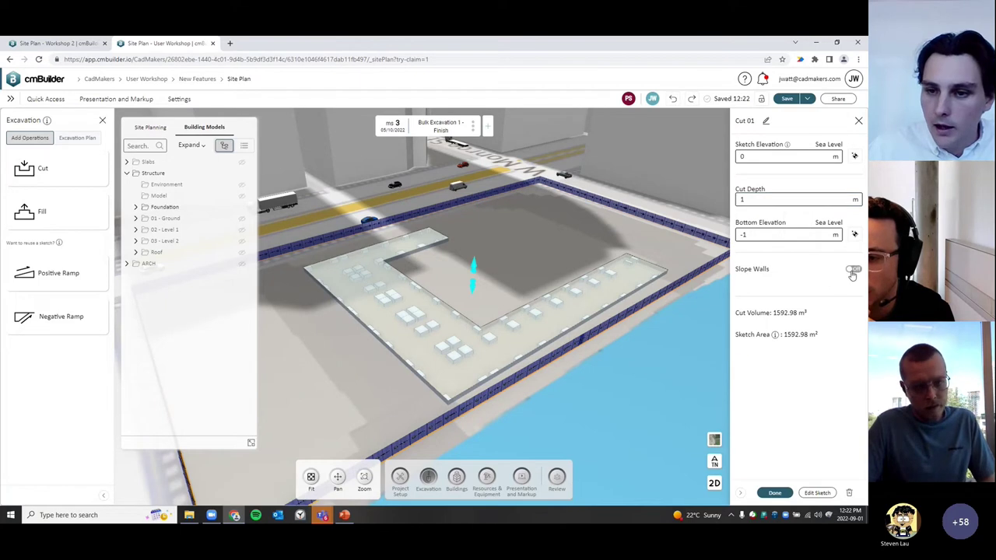
right_click_drag(599, 398, 544, 401)
left_click(831, 292)
left_click_drag(441, 414, 525, 399)
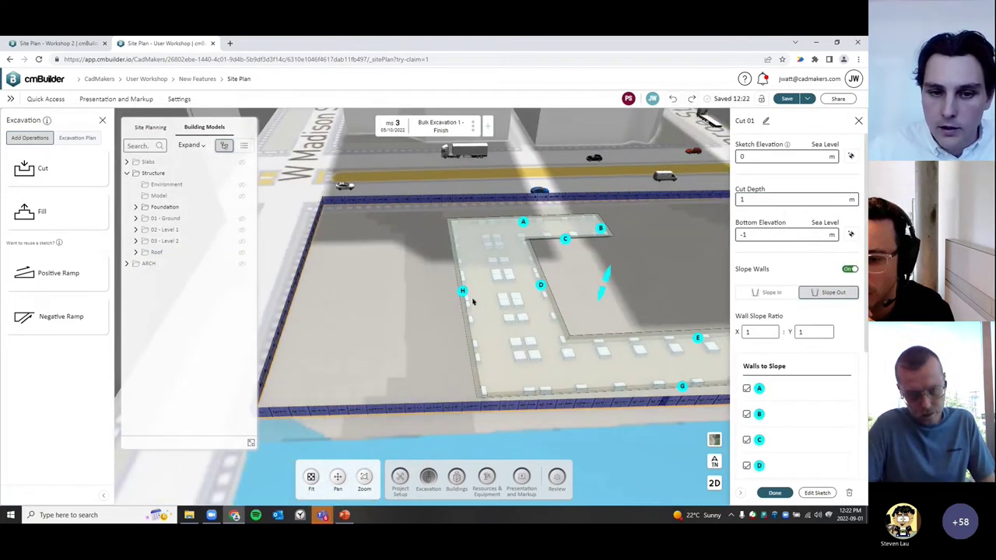
right_click_drag(581, 379, 507, 395)
left_click_drag(543, 389, 578, 360)
scroll(747, 413, "down", 3)
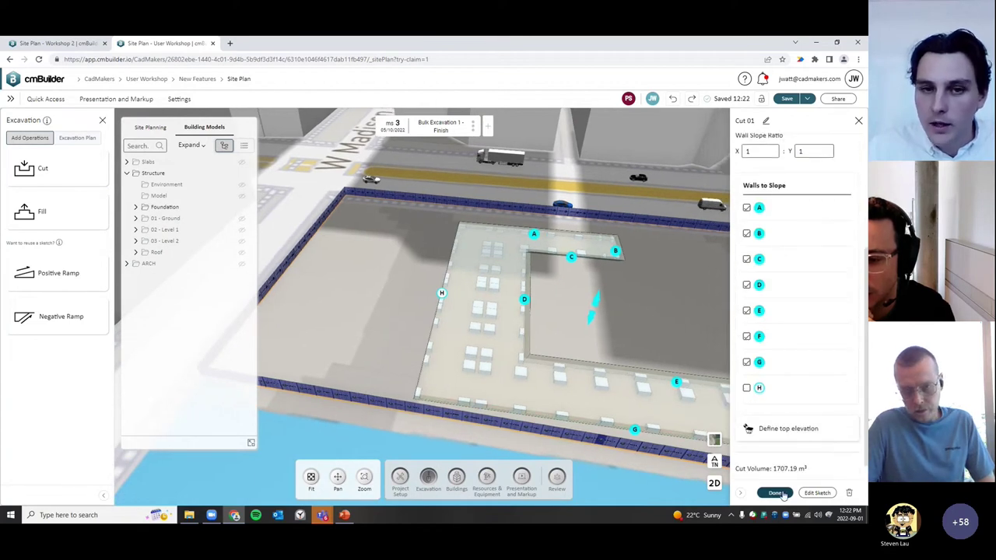
left_click(778, 494)
Advance to the Ex. 2 - Finish milestone, start a new cut and highlight the Foundation models as a reference
scroll(619, 418, "up", 5)
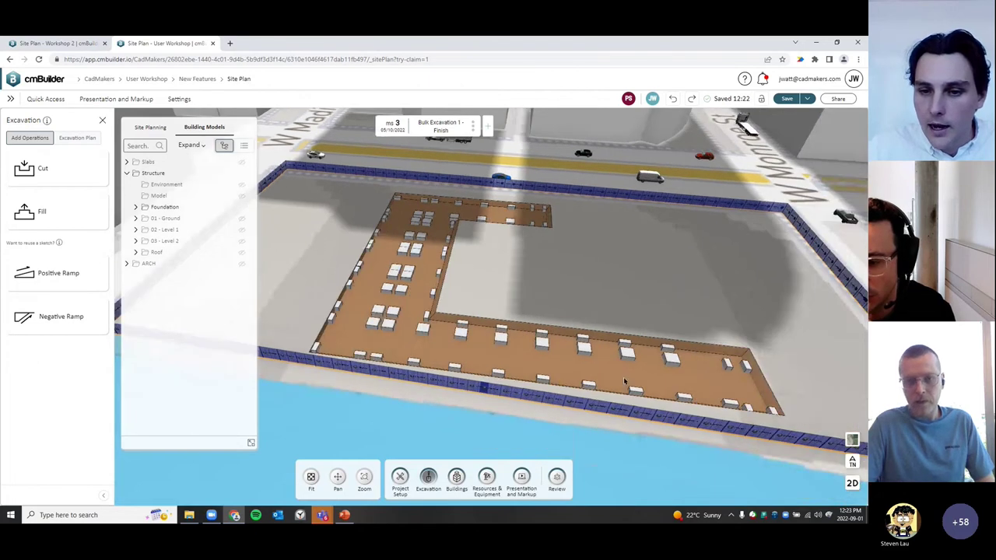
left_click_drag(619, 418, 335, 301)
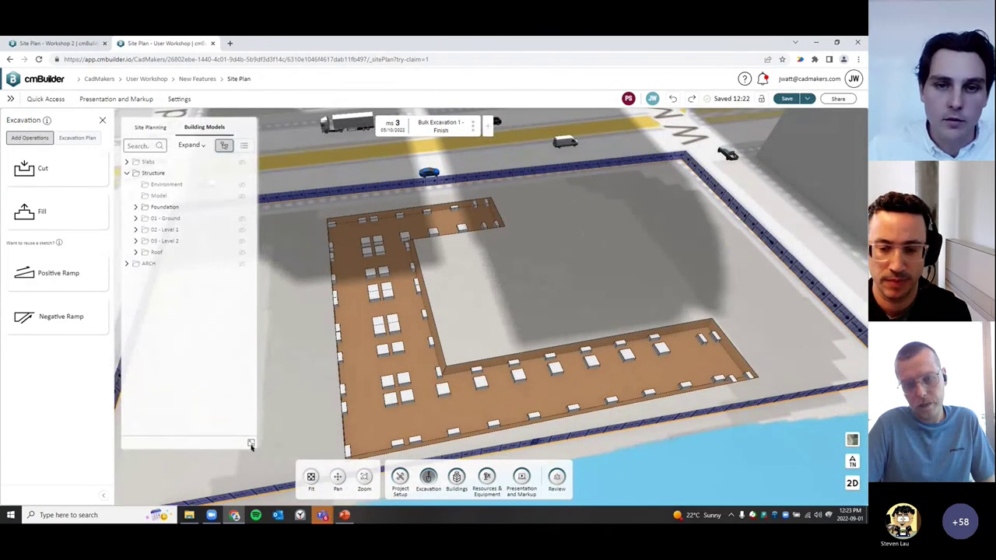
left_click(250, 443)
left_click(503, 126)
scroll(551, 300, "up", 3)
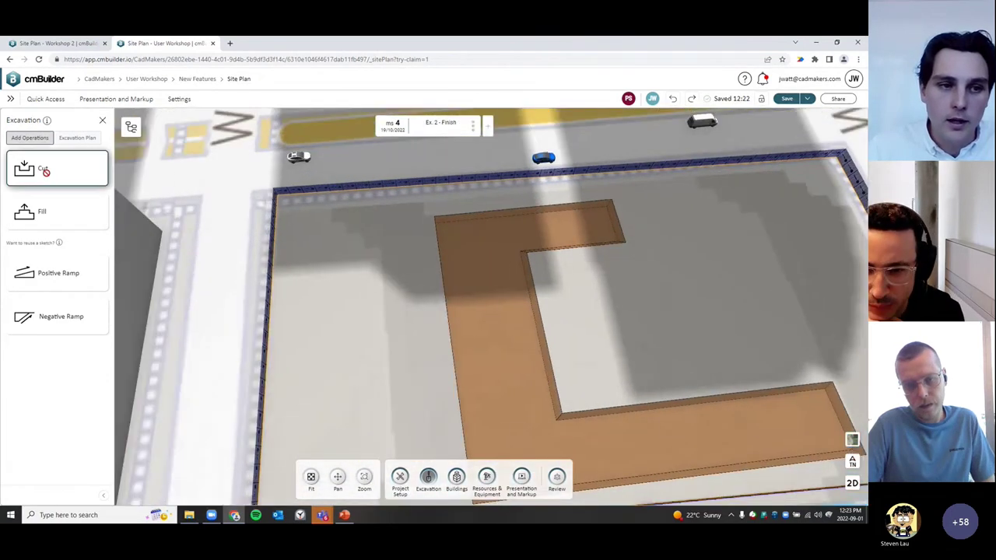
left_click(31, 168)
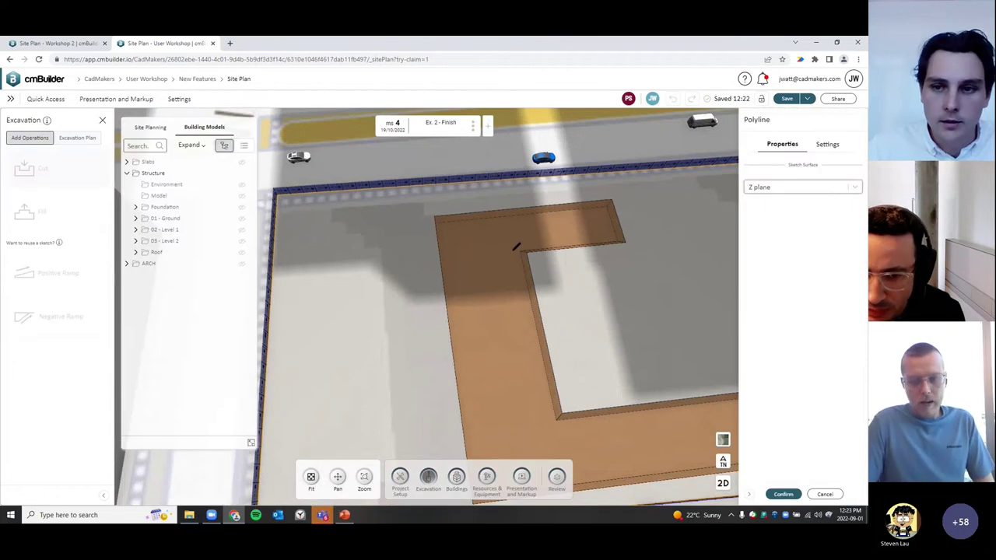
mouse_move(602, 288)
right_mouse_down()
mouse_move(509, 262)
mouse_move(526, 308)
mouse_move(577, 314)
right_mouse_up()
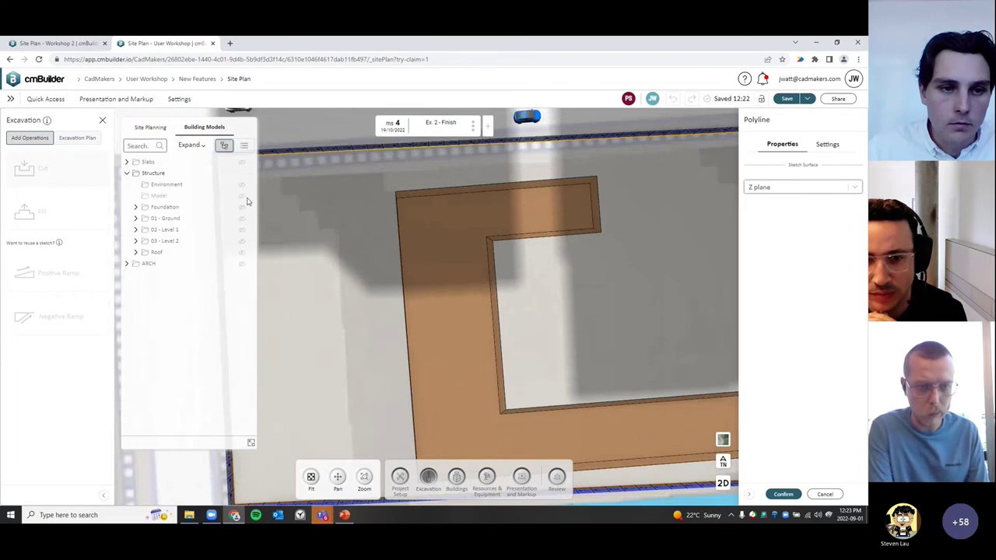
left_click(180, 207)
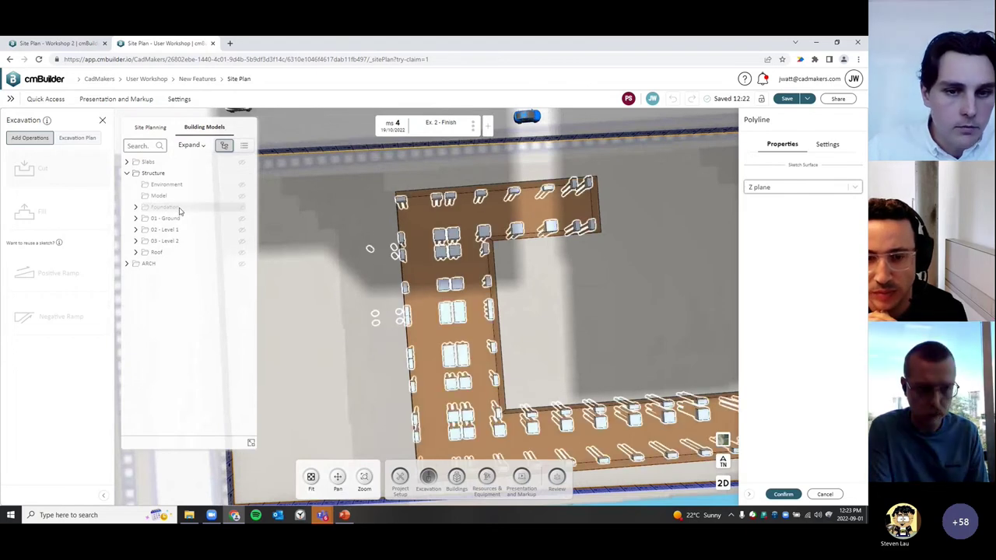
Sketch a four-sided cut about 9.3 by 19.7 m around the small round foundations beside the existing cut and confirm it
right_click_drag(524, 296, 580, 304)
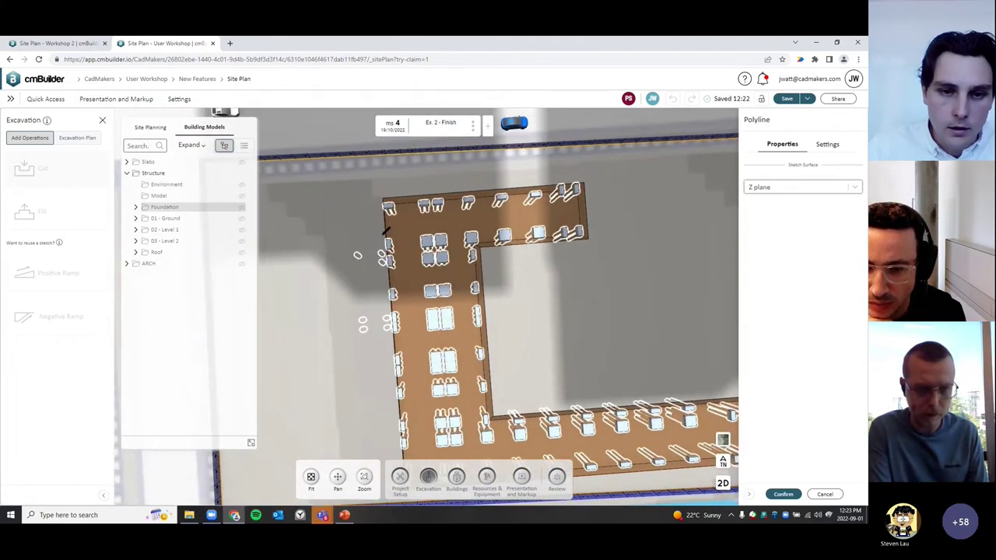
left_click(374, 242)
left_click(338, 249)
left_click(340, 345)
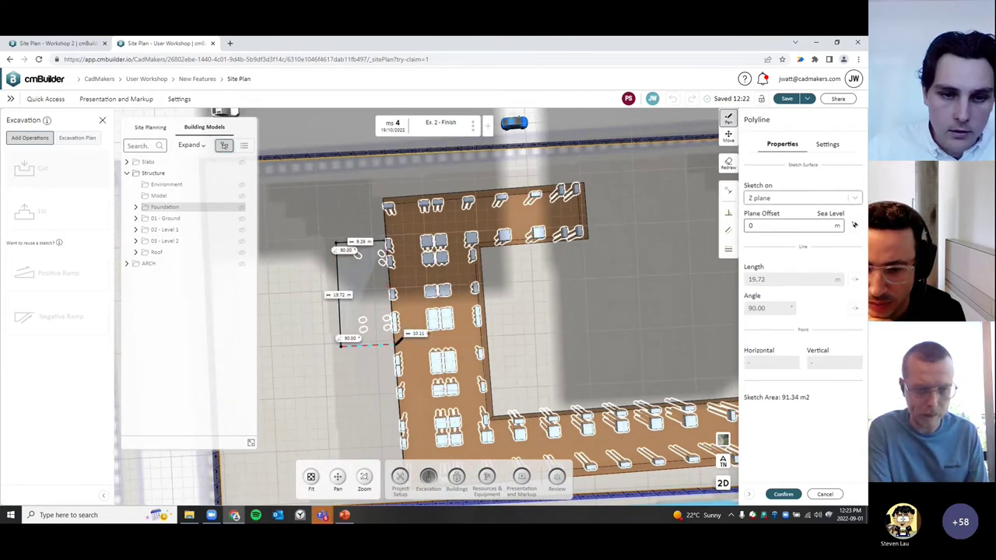
left_click(392, 344)
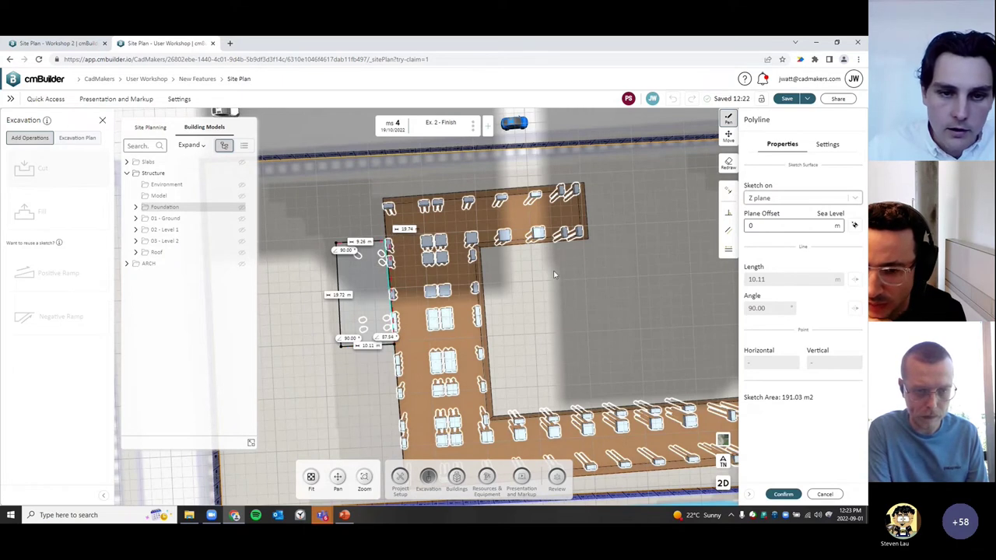
left_click(784, 495)
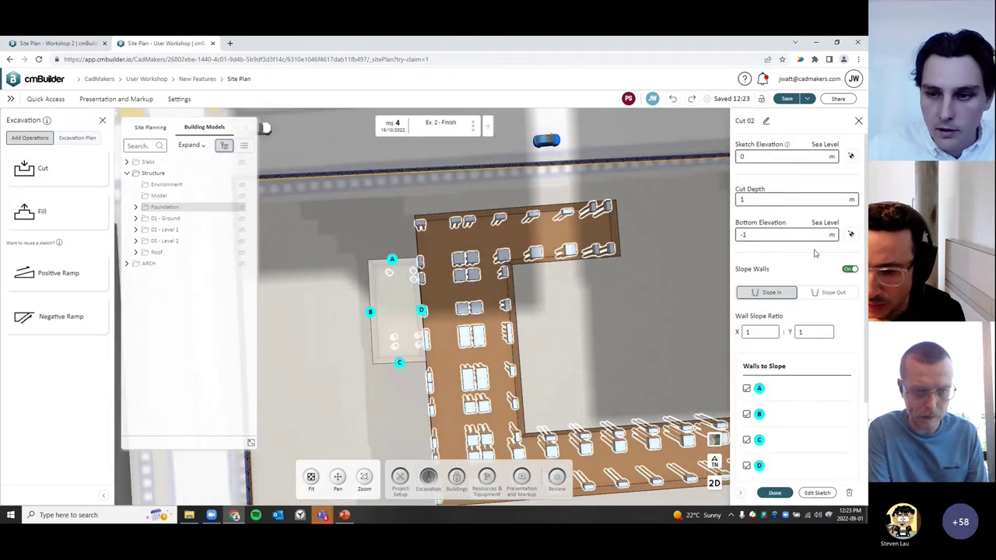
Turn off wall sloping, reopen the cut's sketch and try to snap its shared long edge to the existing cut's face
left_click(850, 269)
left_click(817, 493)
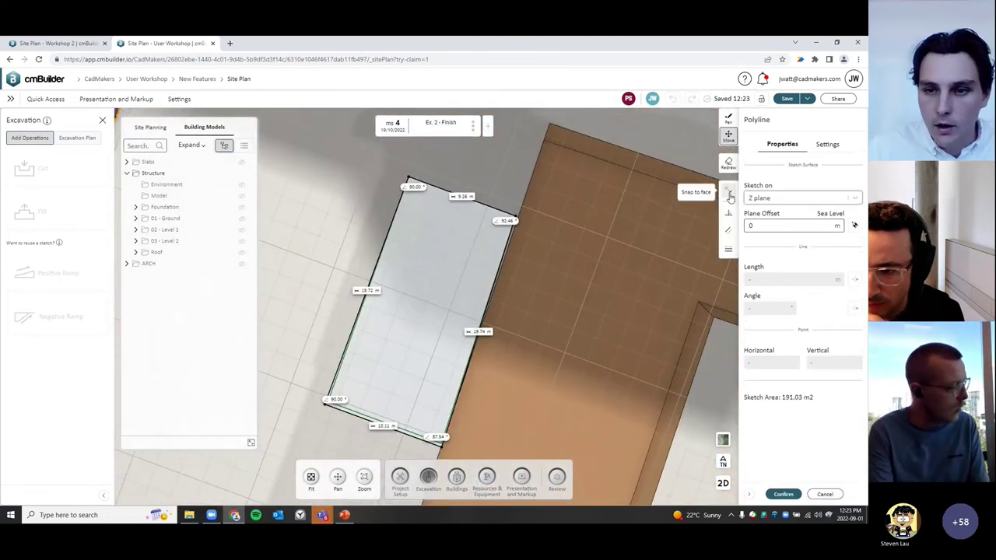
left_click(486, 297)
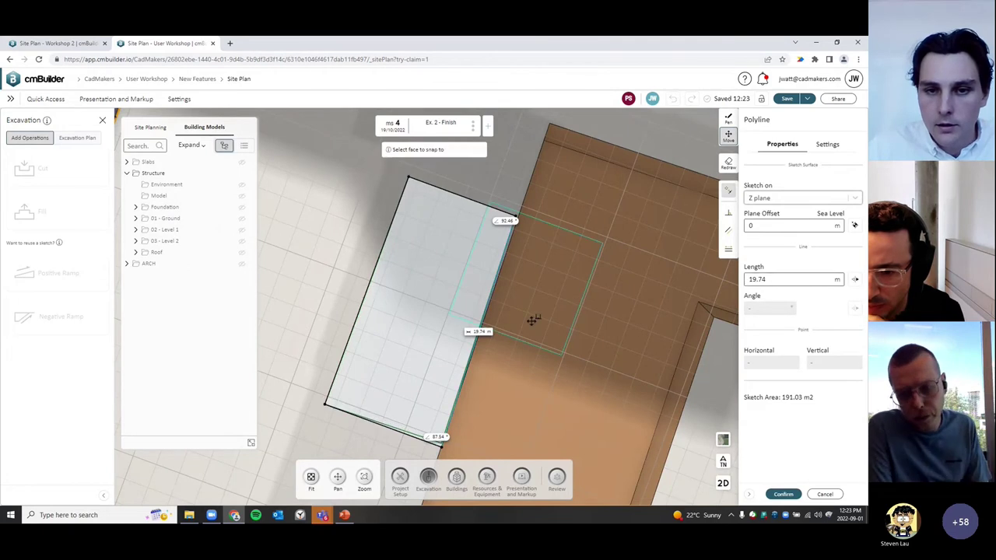
left_click(566, 254)
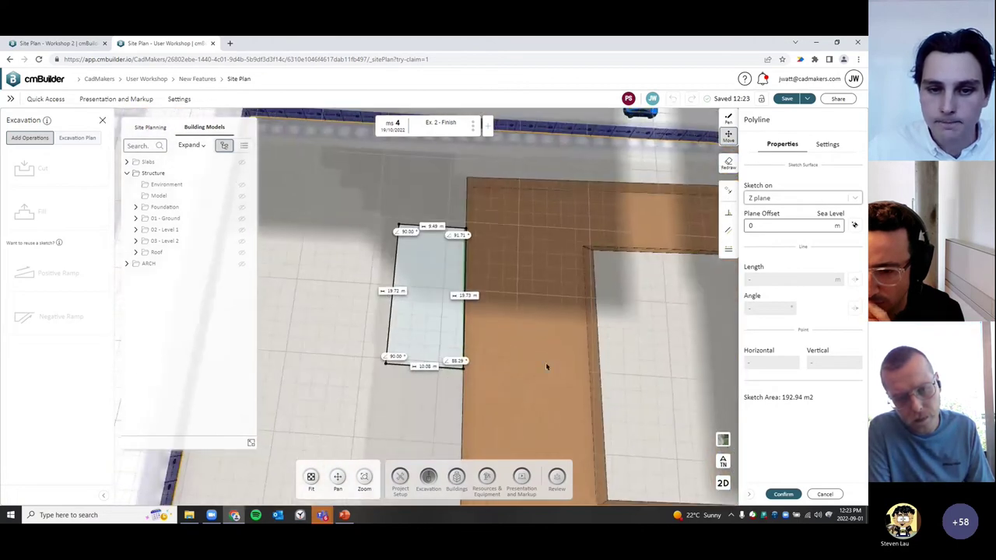
Move the sketch's shared long edge slightly toward the existing cut and confirm the sketch
left_click(477, 351)
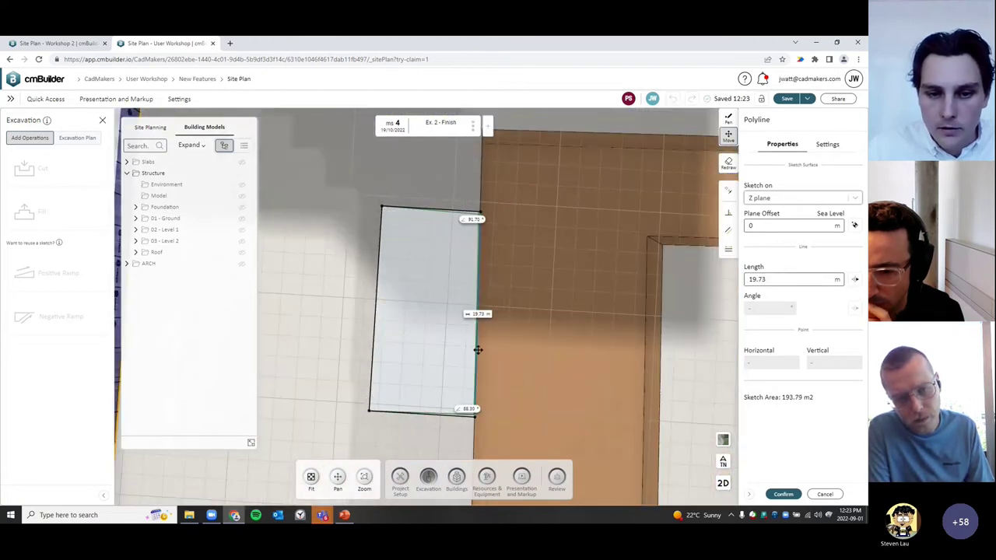
left_click_drag(477, 350, 479, 350)
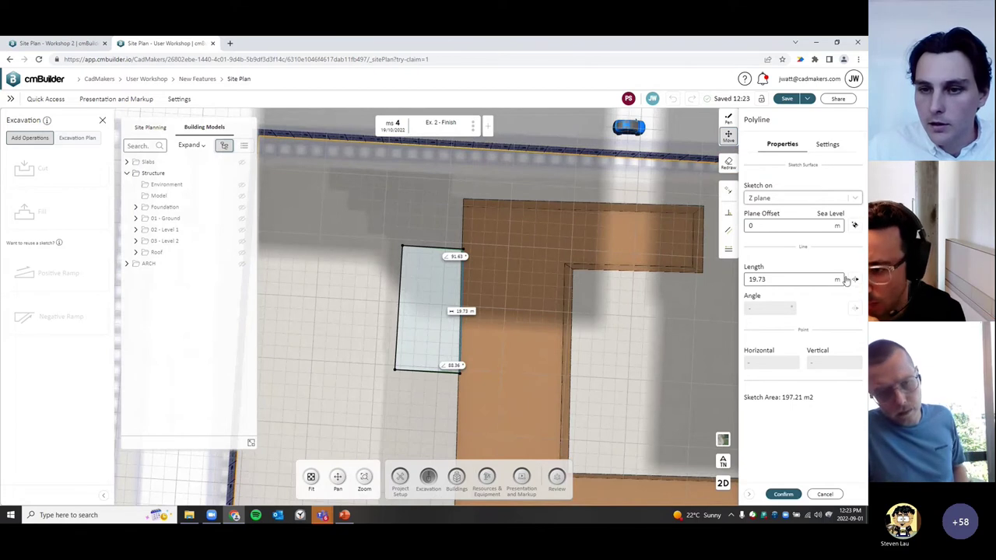
left_click(784, 494)
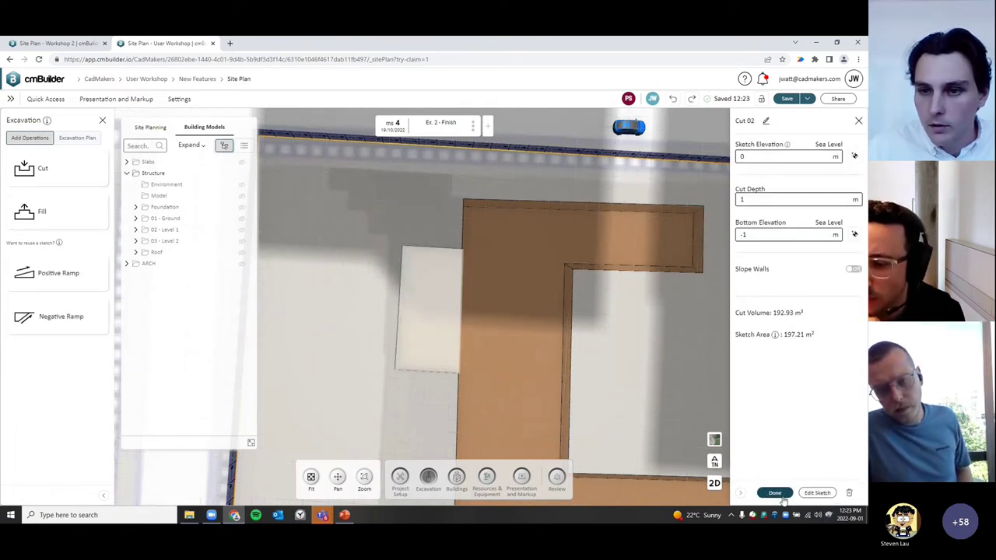
Enable sloped walls on the cut, exclude shared wall D from sloping, and finish the cut
left_click(853, 269)
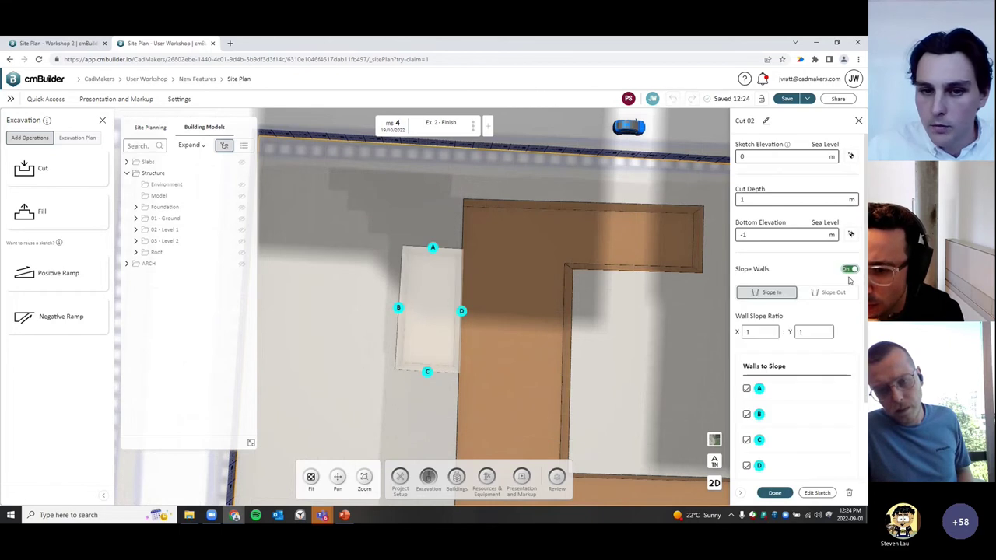
left_click(461, 313)
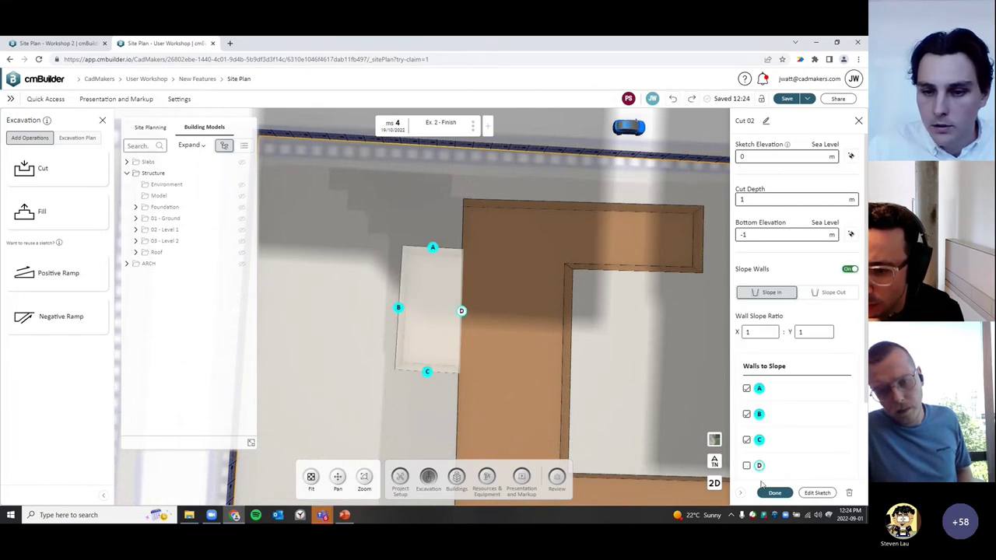
left_click(773, 493)
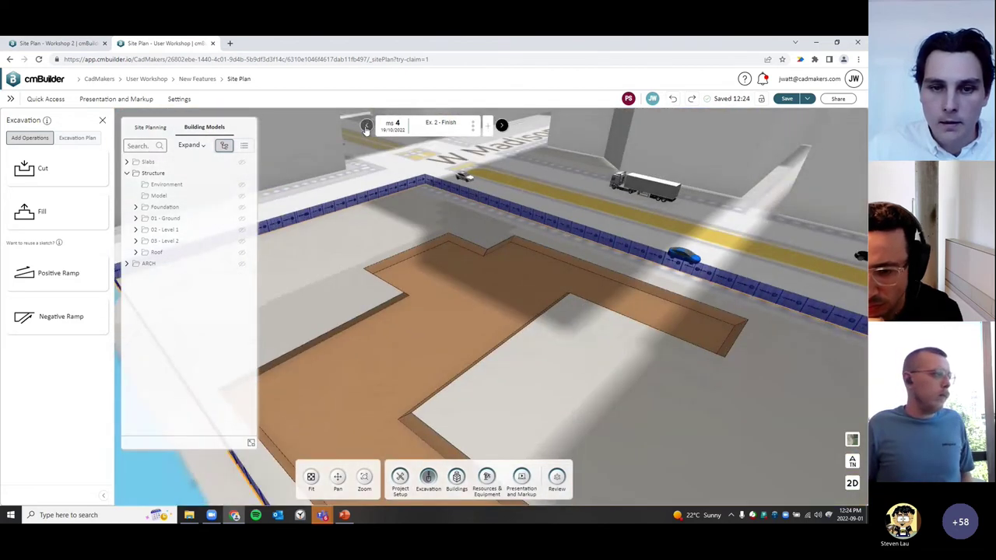
Go through the milestones from Bulk Excavation 1 - Finish to L1 Slab - Finish to review the excavation and structure sequence
left_click(366, 127)
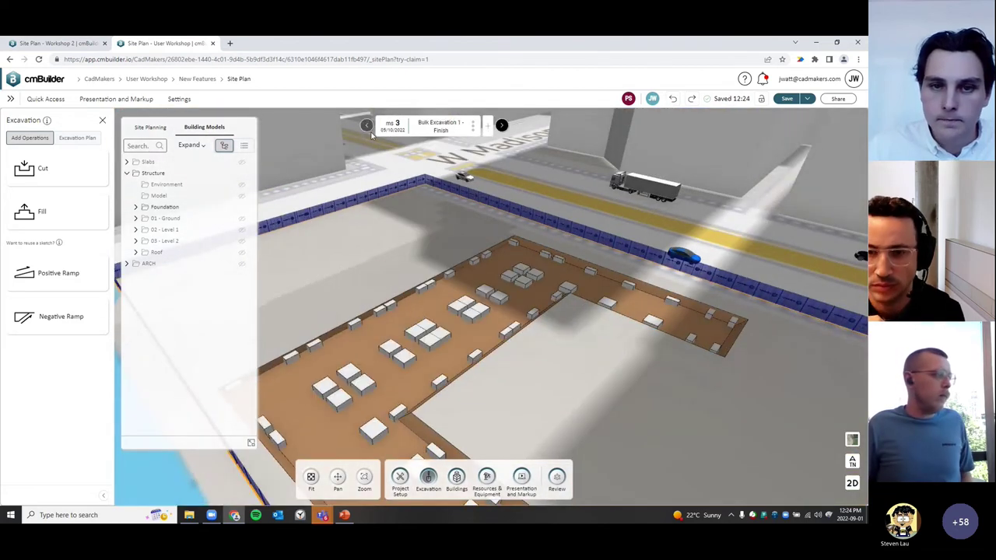
left_click(502, 125)
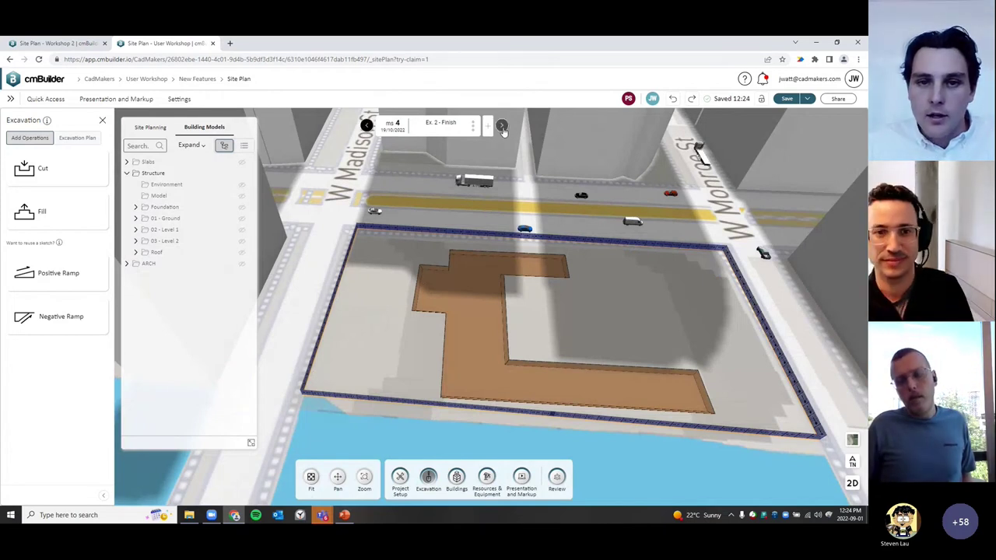
left_click(502, 126)
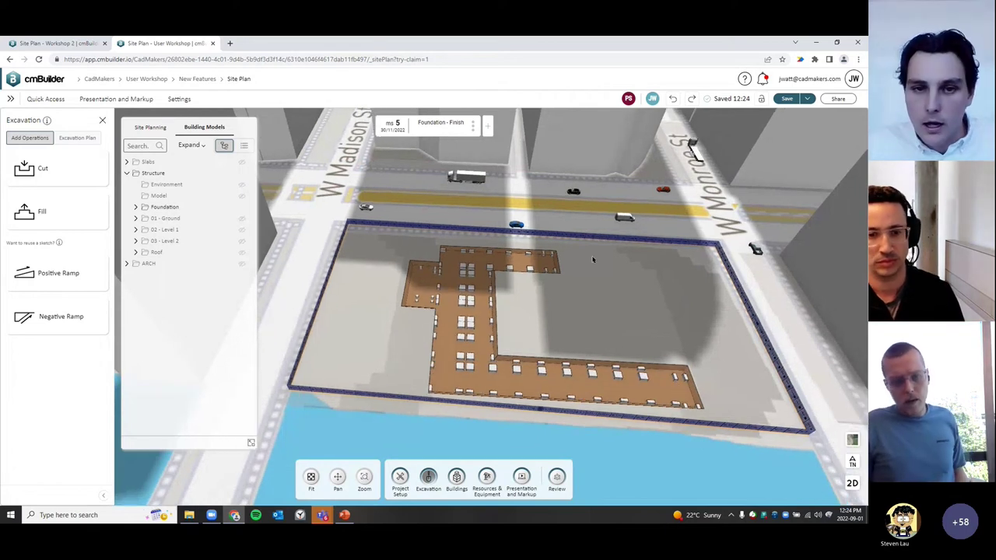
scroll(592, 327, "up", 3)
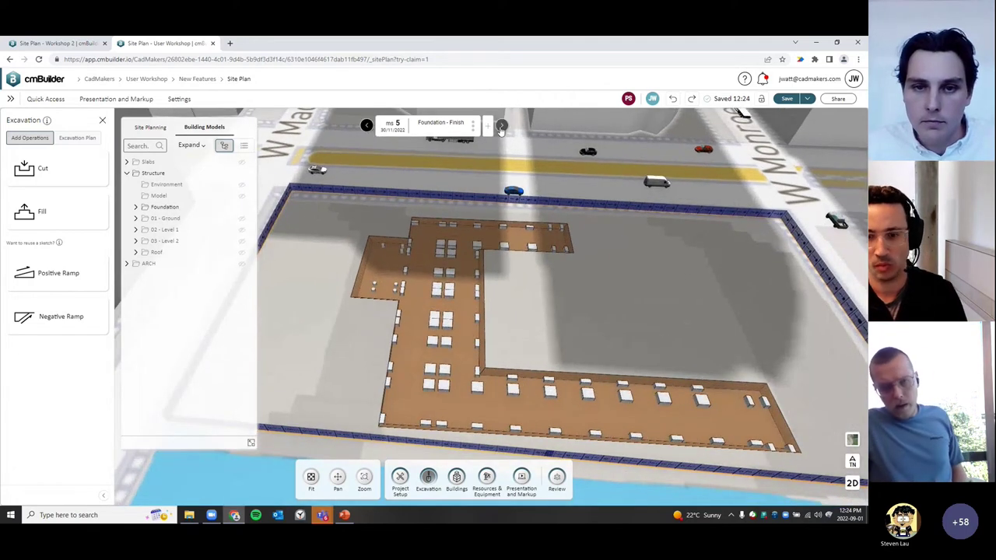
left_click(502, 126)
left_click(369, 126)
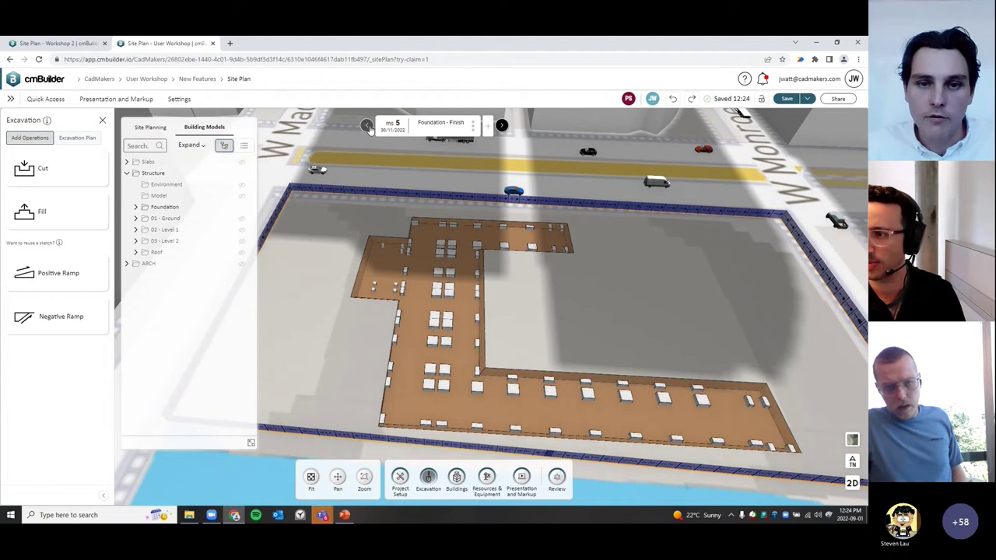
left_click(368, 127)
left_click(502, 126)
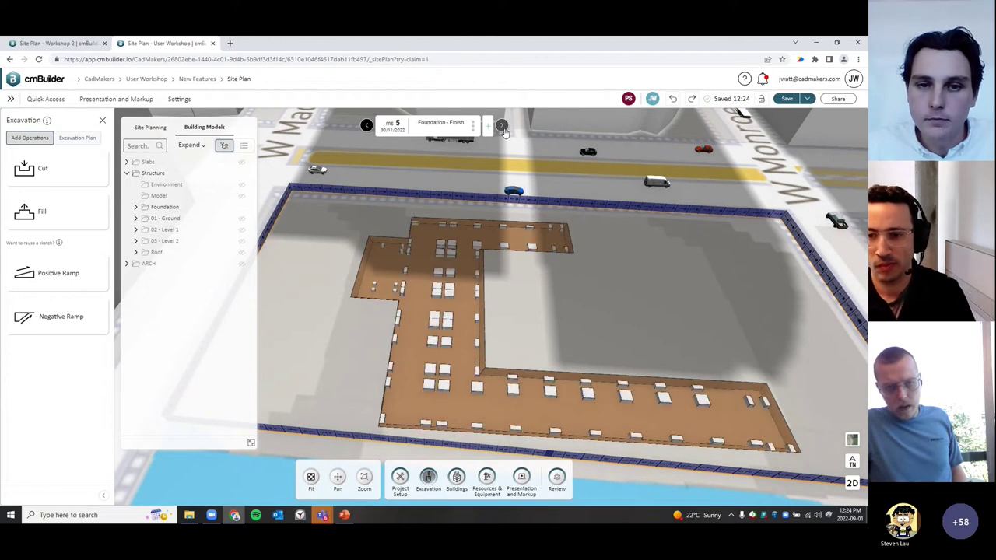
left_click(502, 126)
left_click(502, 126)
left_click(502, 126)
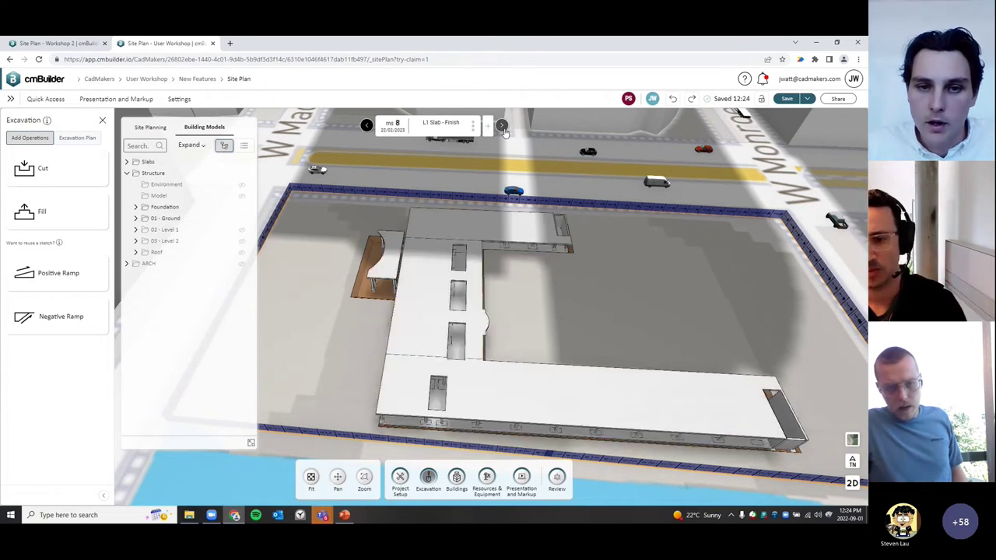
Return to the Site Mobilization - Finish milestone and close the excavation tools
left_click(365, 126)
left_click(366, 126)
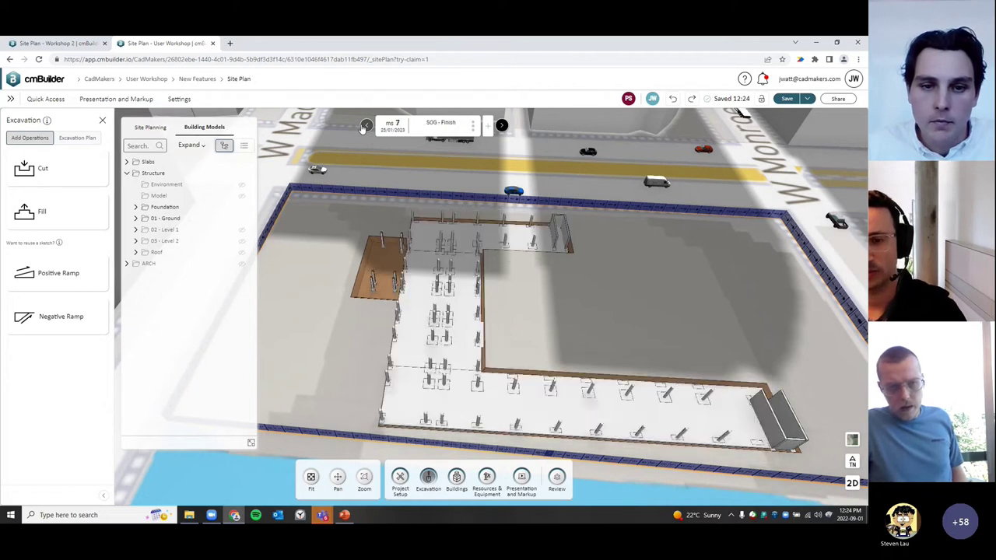
left_click(366, 126)
left_click(366, 126)
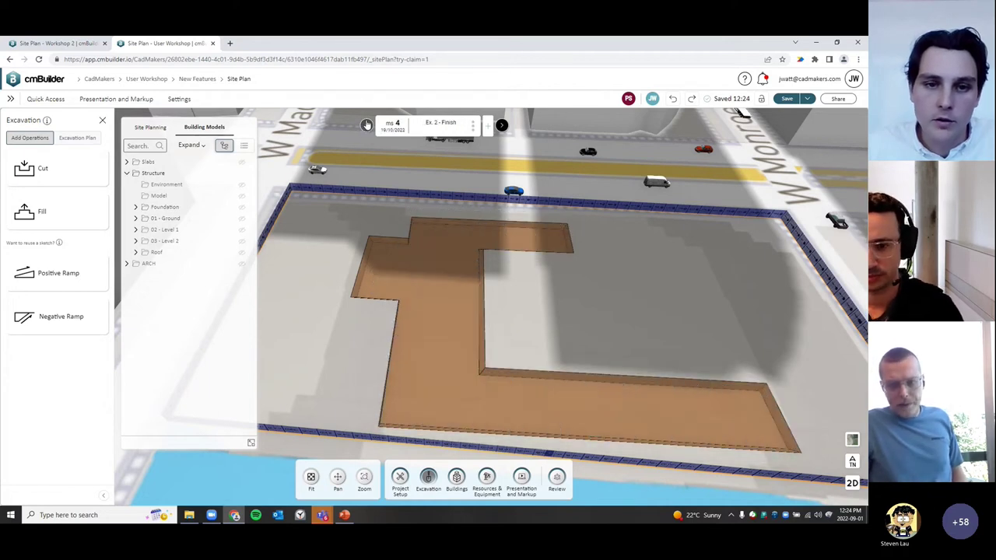
left_click(367, 127)
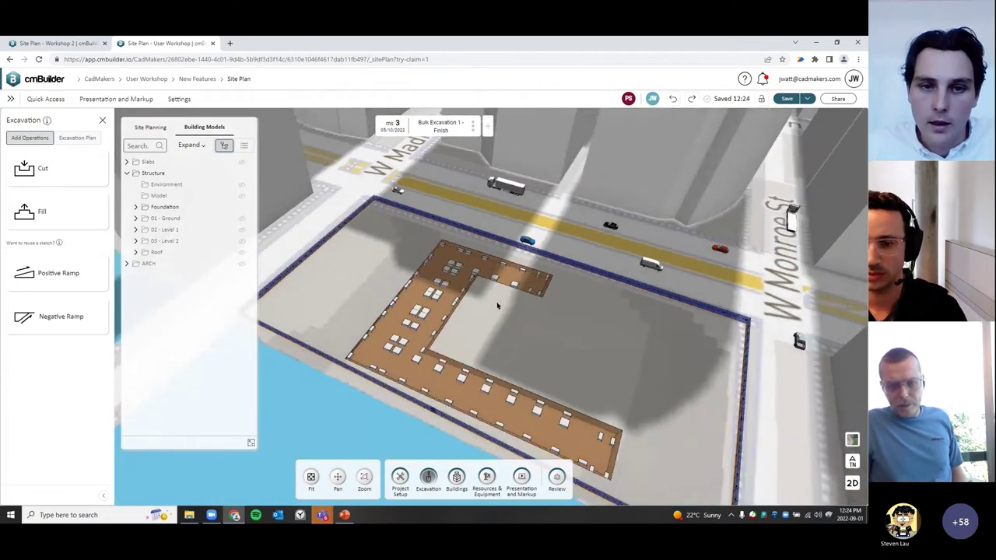
left_click(367, 127)
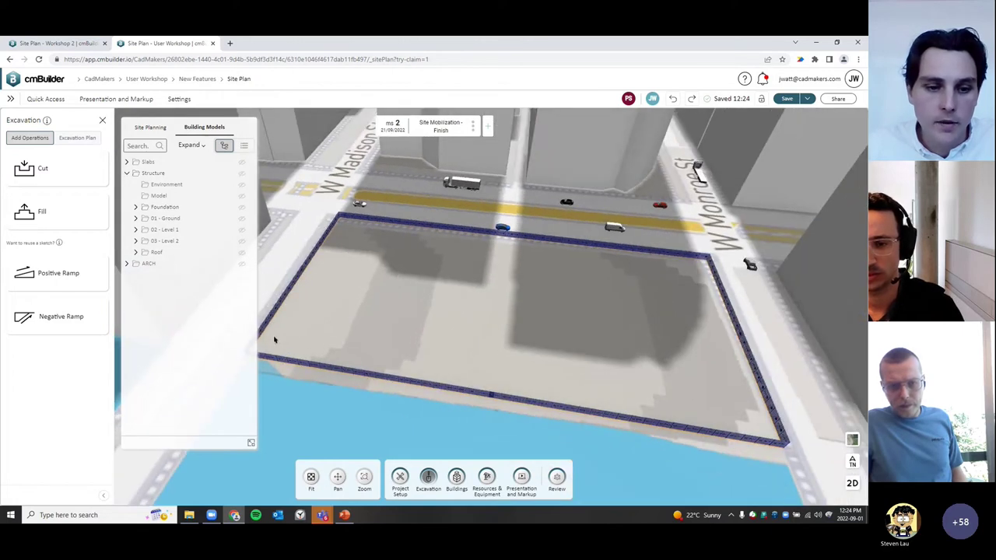
left_click(103, 123)
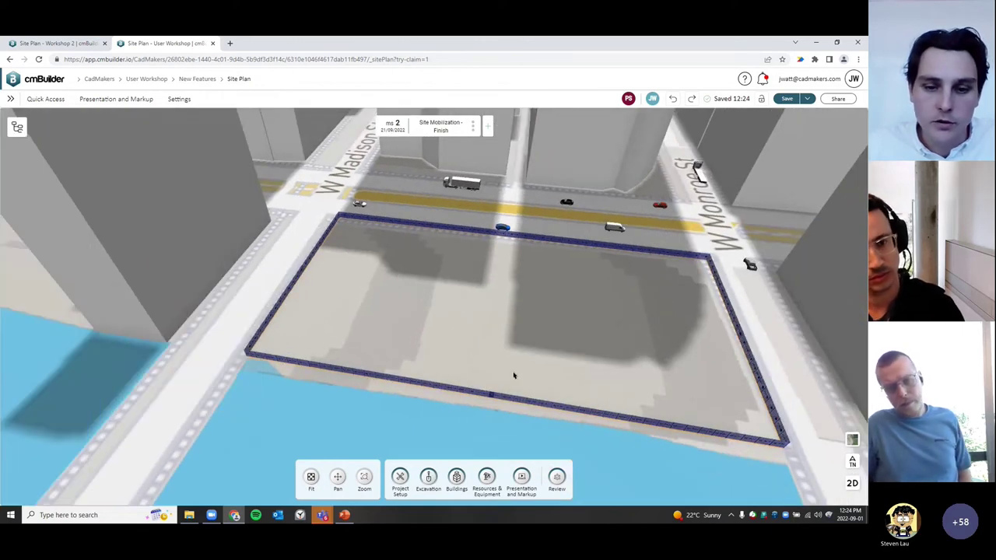
Search the resources and equipment library for "exc" and place the Excavator inside the fenced site
left_click(490, 481)
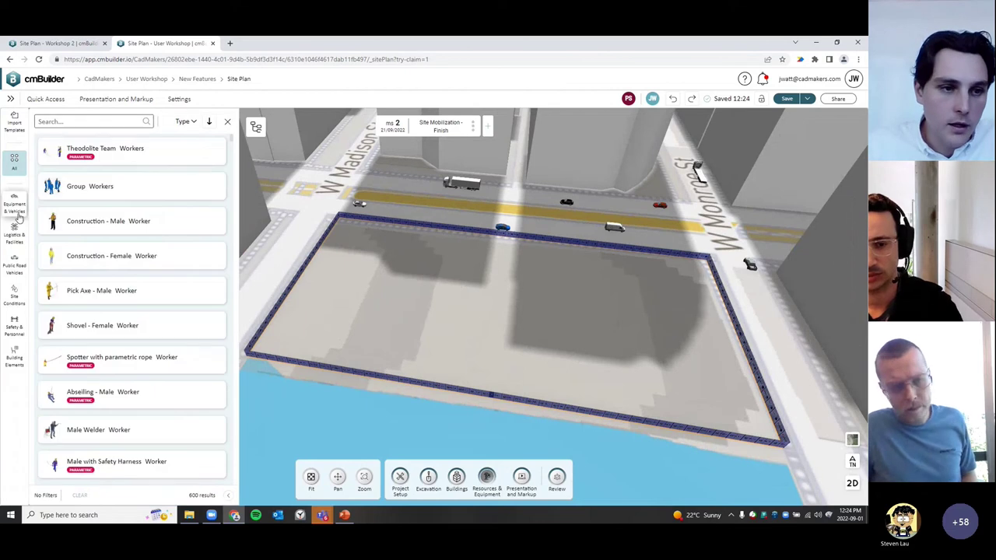
type("wc")
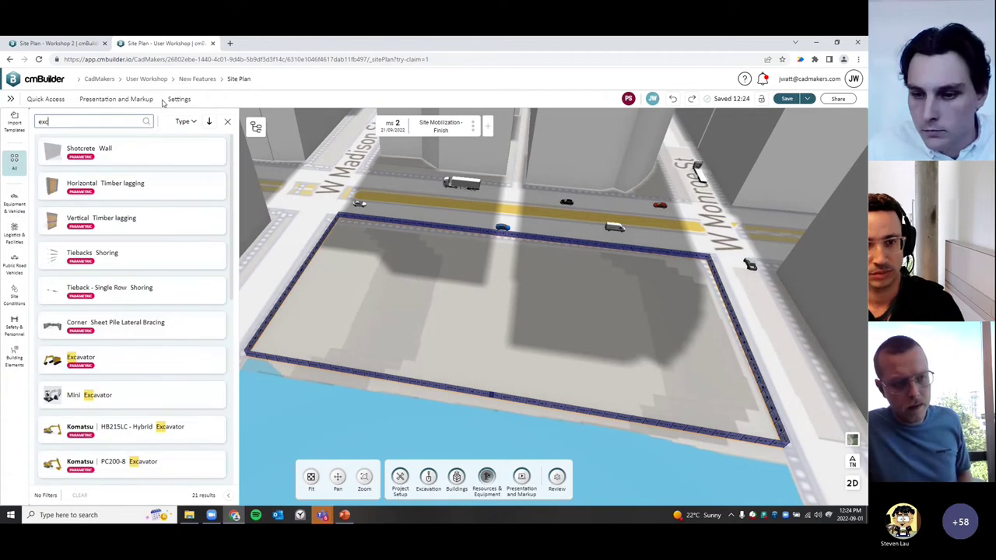
left_click(196, 362)
left_click(419, 299)
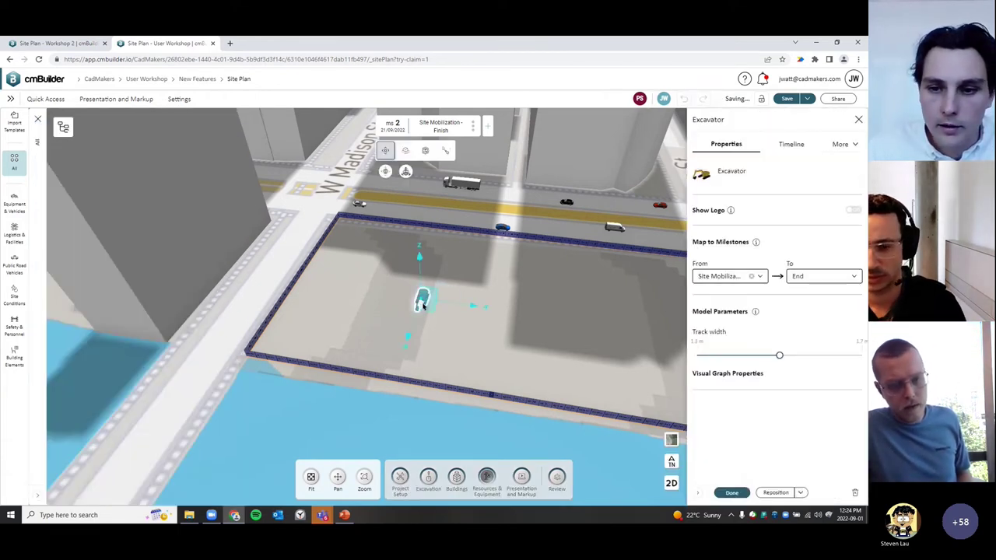
Set the excavator's end milestone to Ex. 2 - Finish, finish editing it, and close the equipment library
left_click(819, 278)
scroll(816, 366, "down", 2)
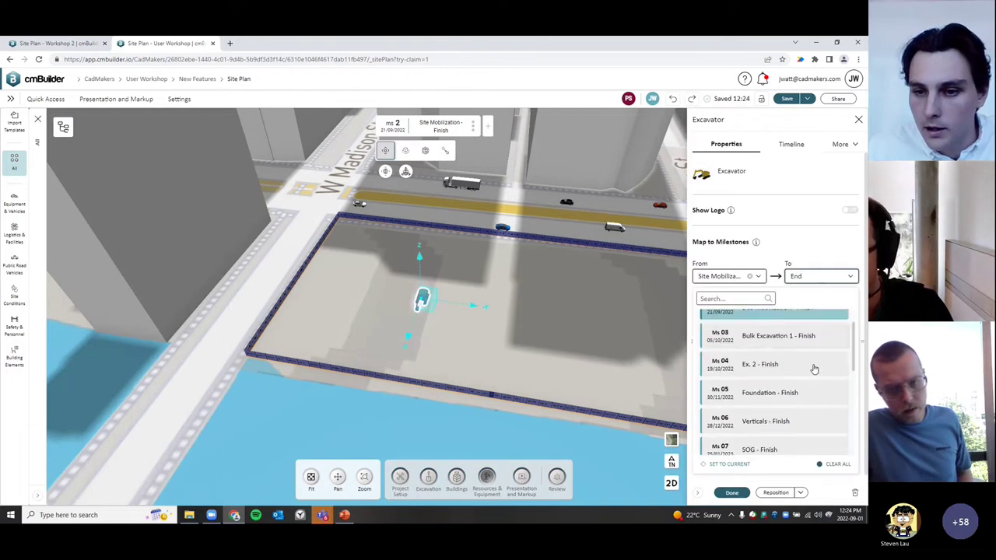
left_click(815, 328)
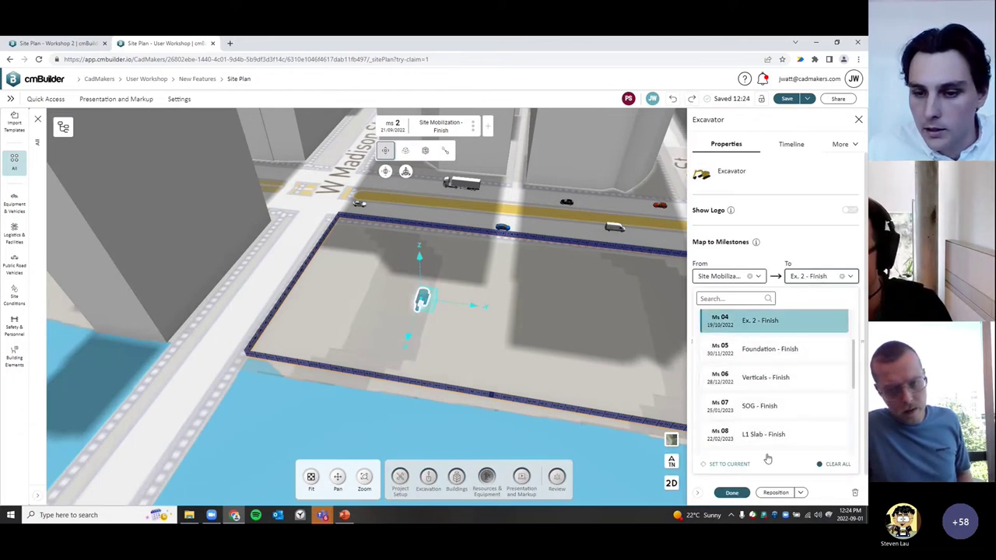
left_click(732, 493)
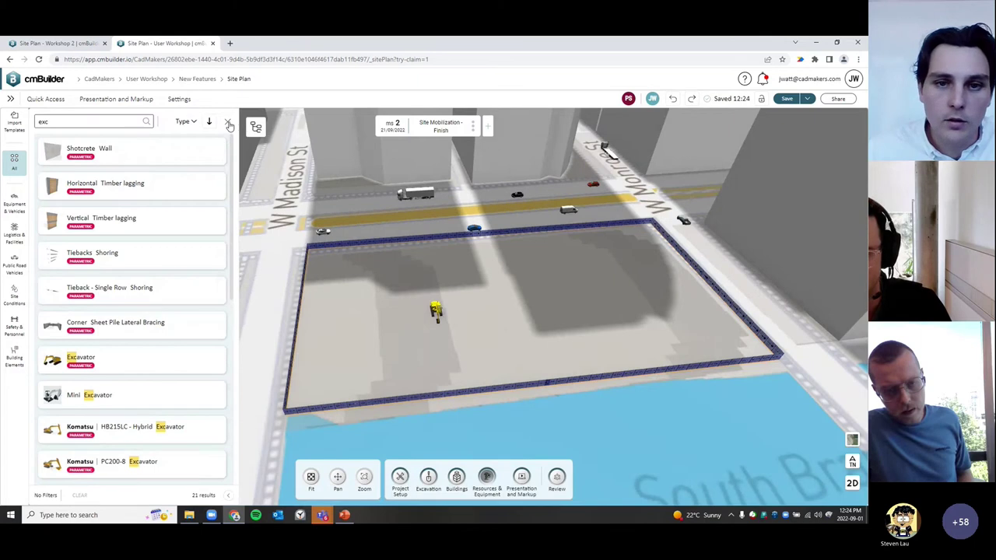
left_click(228, 124)
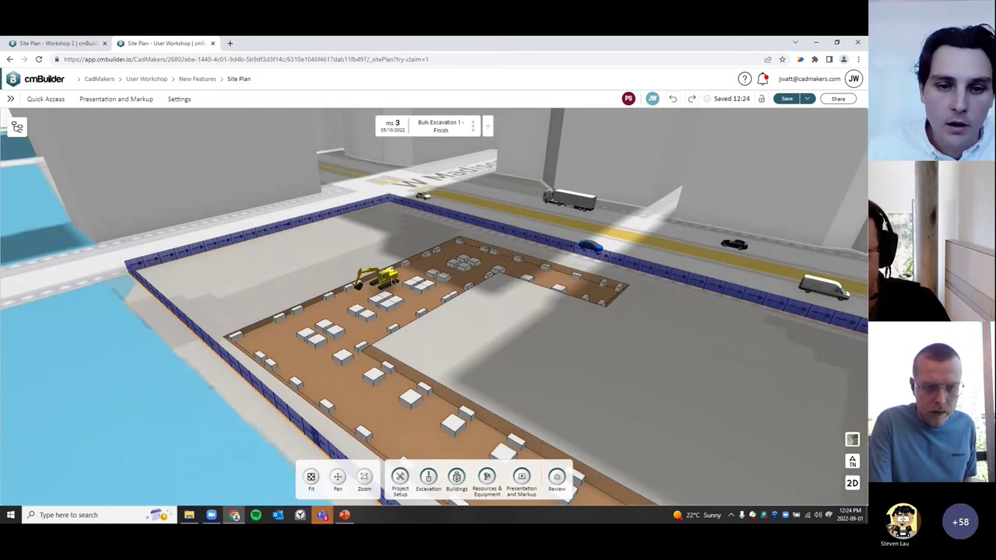
Select the excavator at Bulk Excavation 1 - Finish and examine its milestone timeline and its position relative to the cut
left_click(377, 278)
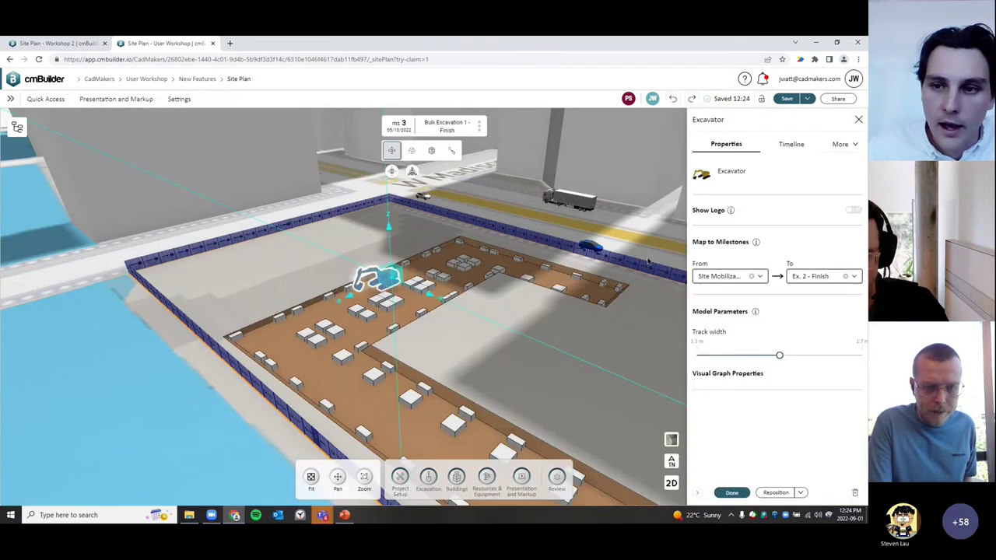
left_click(794, 144)
left_click_drag(340, 315, 167, 274)
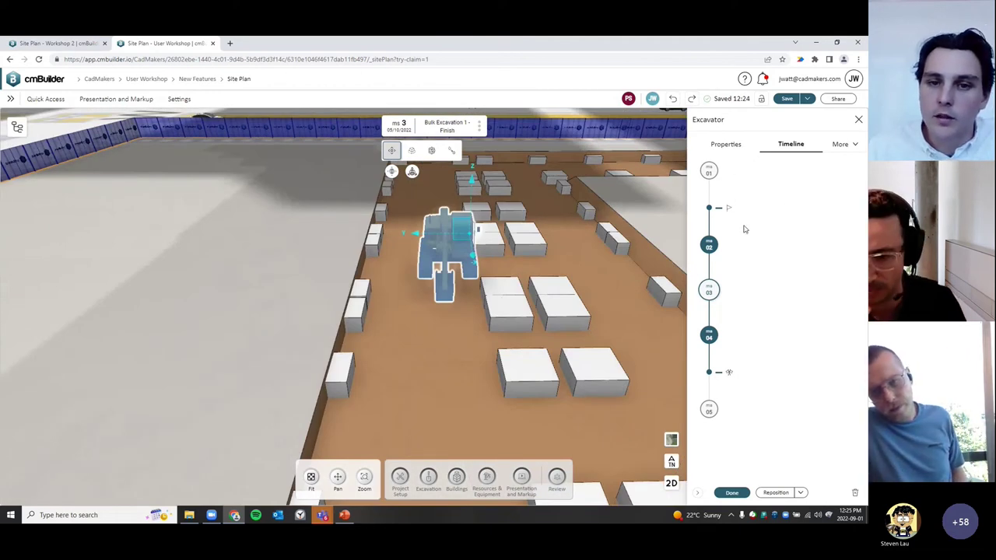
scroll(461, 337, "down", 5)
left_click_drag(461, 337, 556, 340)
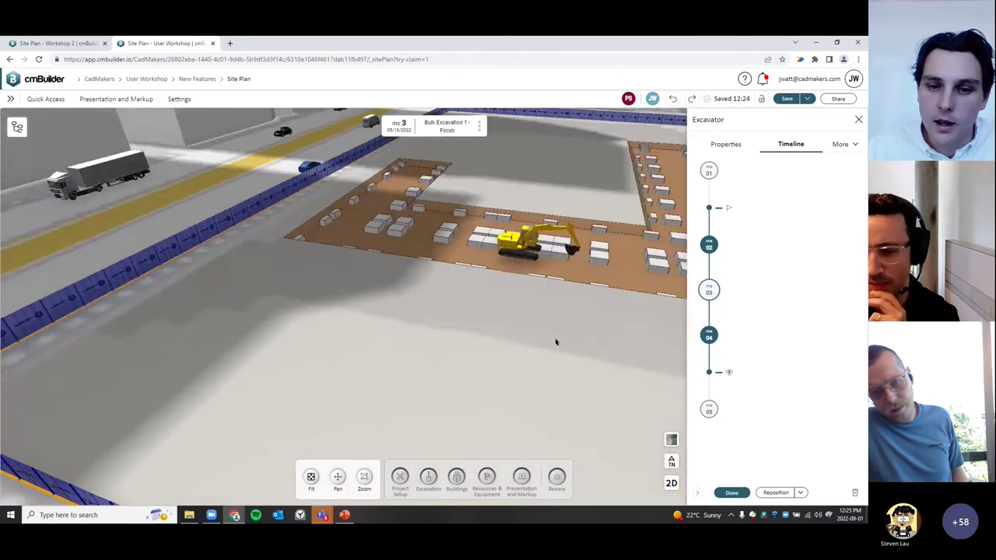
Drop the excavator to the excavated surface at milestone 3, Bulk Excavation 1 - Finish, and finish editing it
scroll(449, 343, "up", 5)
left_click_drag(448, 343, 397, 307)
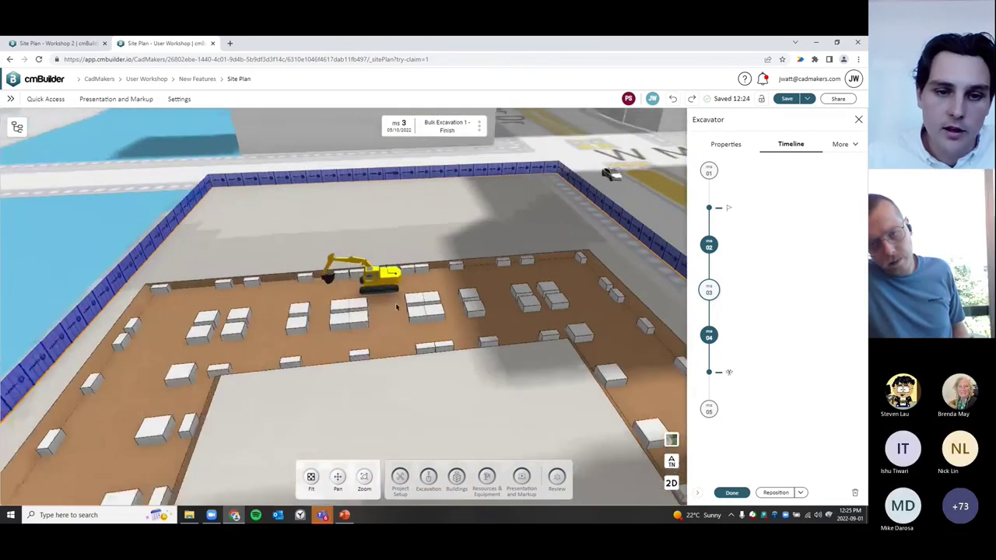
right_click(397, 270)
left_click(393, 282)
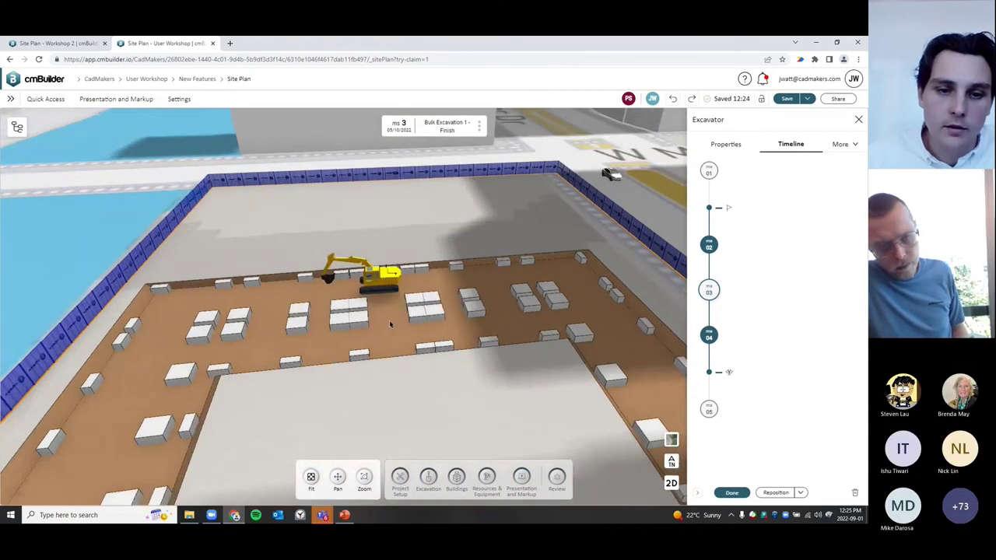
left_click(393, 282)
right_click(392, 281)
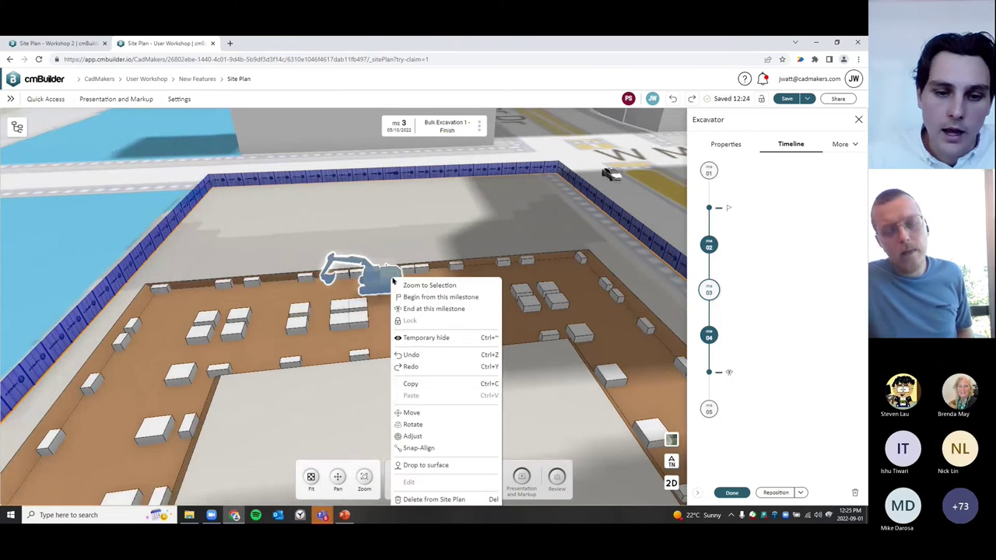
left_click(458, 469)
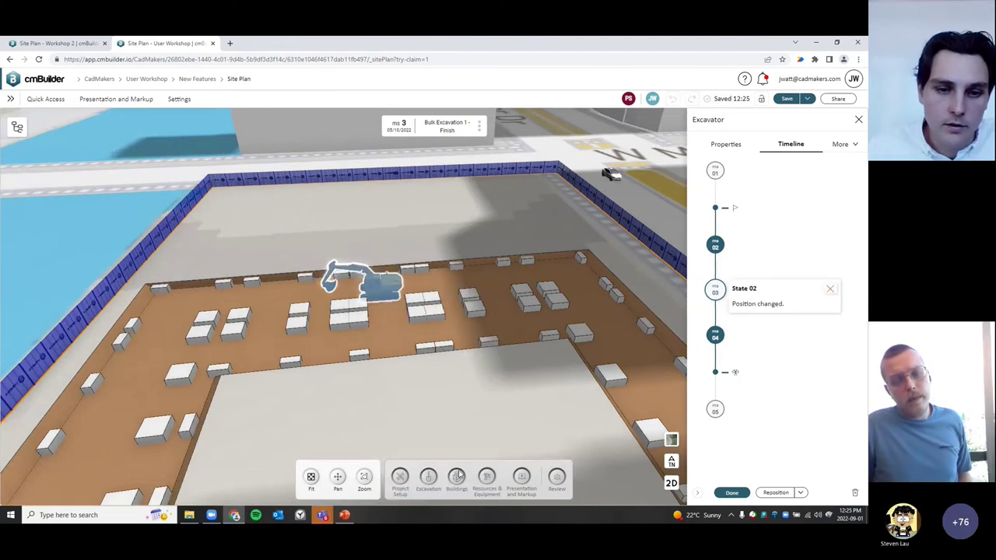
left_click_drag(404, 416, 503, 405)
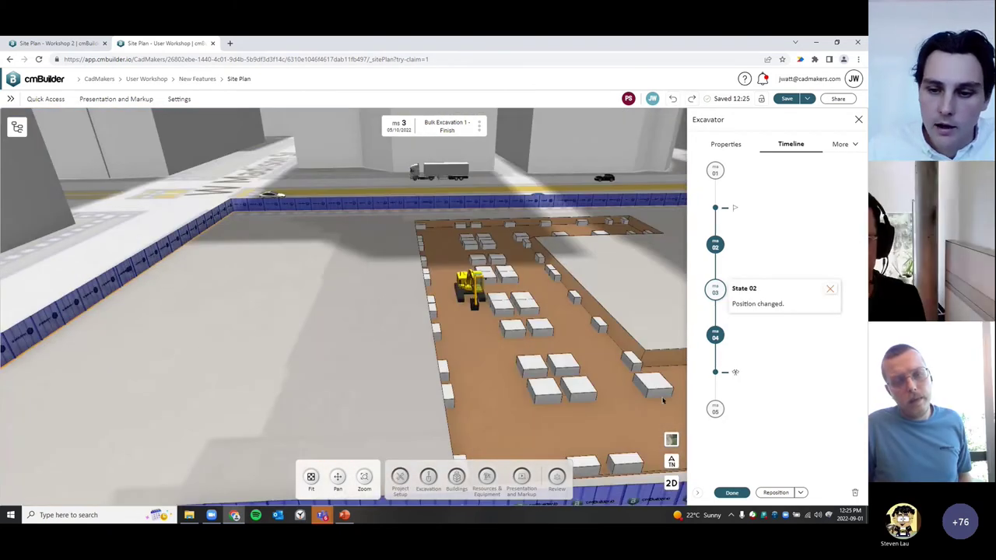
left_click(735, 492)
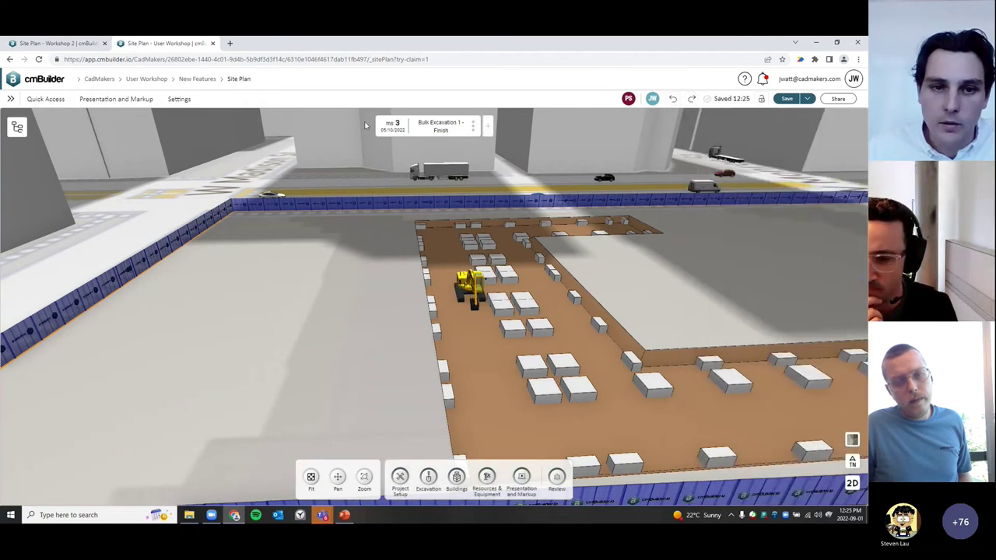
Reposition the excavator with Drop to surface once more from its properties and close them
left_click(366, 125)
left_click(501, 126)
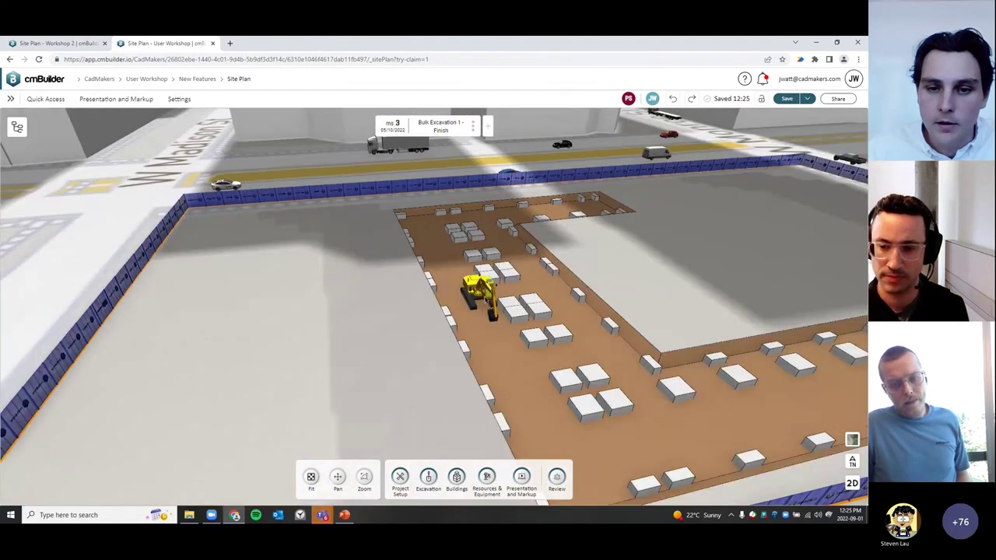
left_click(474, 293)
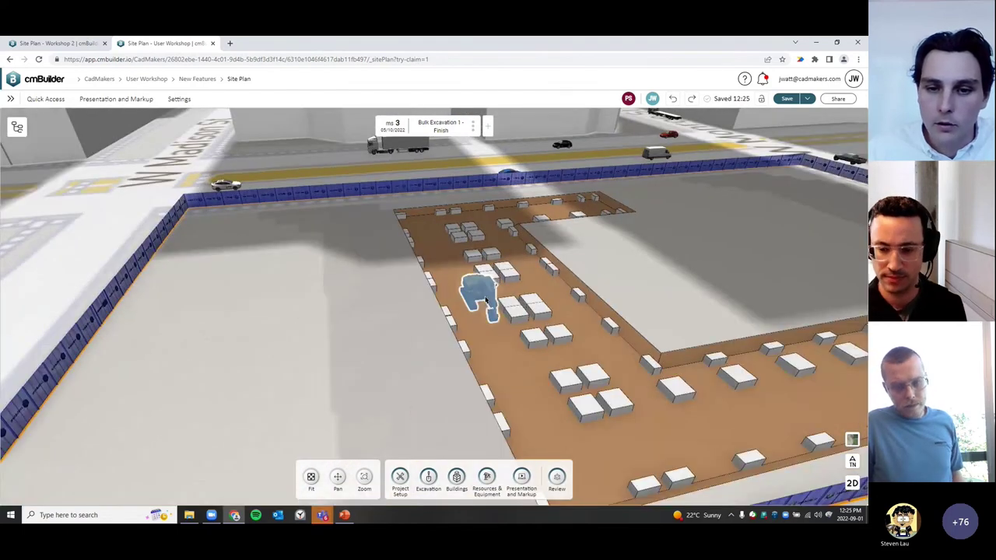
left_click(800, 493)
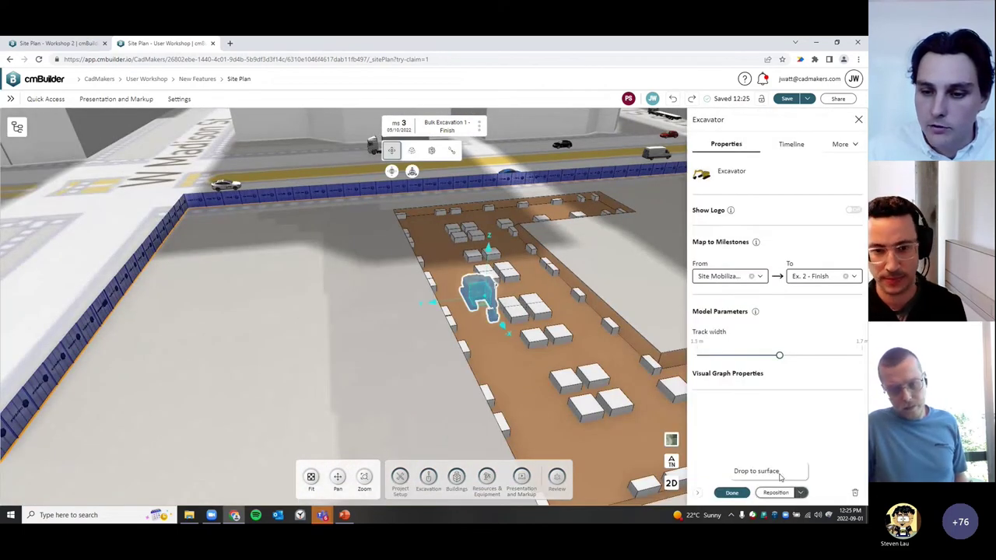
left_click(774, 472)
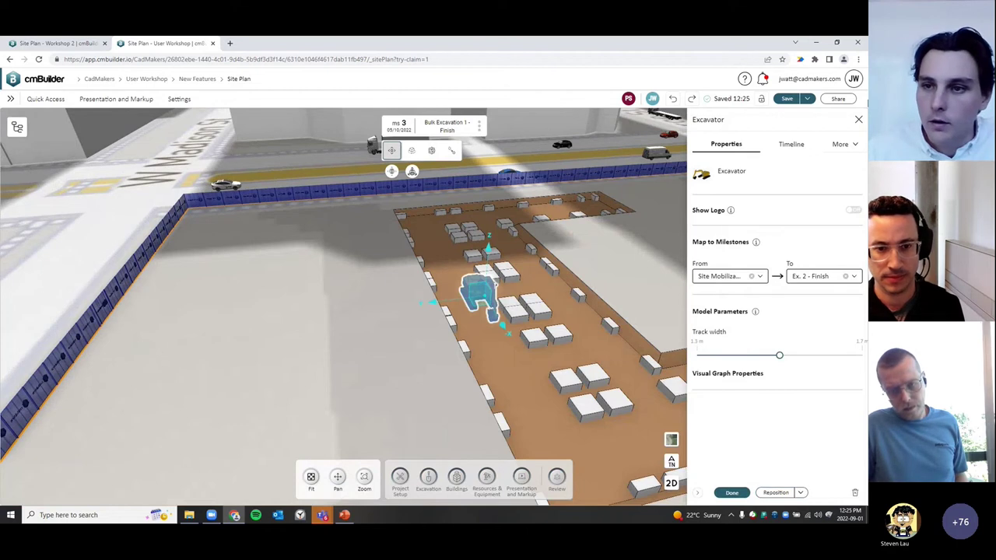
left_click(857, 120)
Advance the site plan through the milestones to milestone 14, Roof - Finish, and view the whole building
left_click(503, 126)
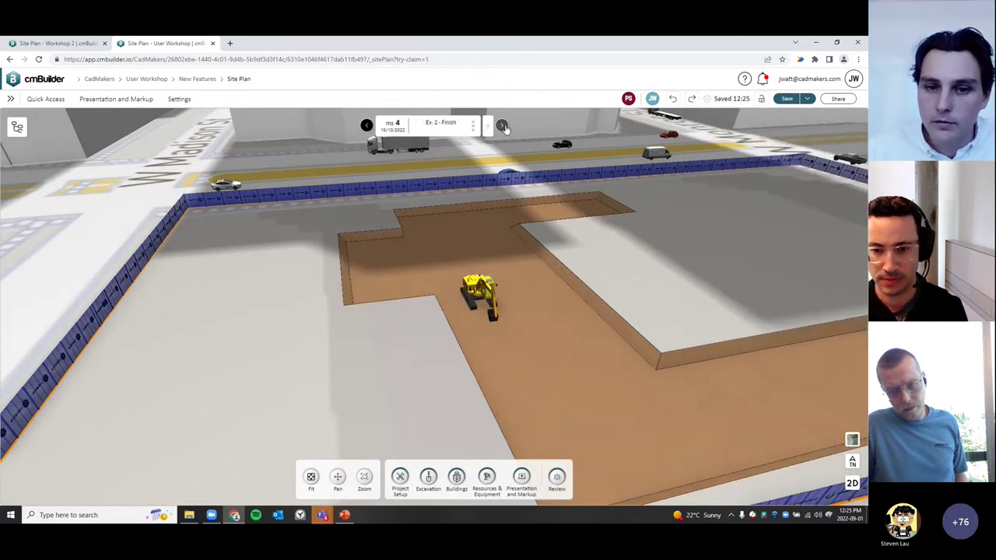
left_click(503, 126)
left_click_drag(529, 179, 617, 346)
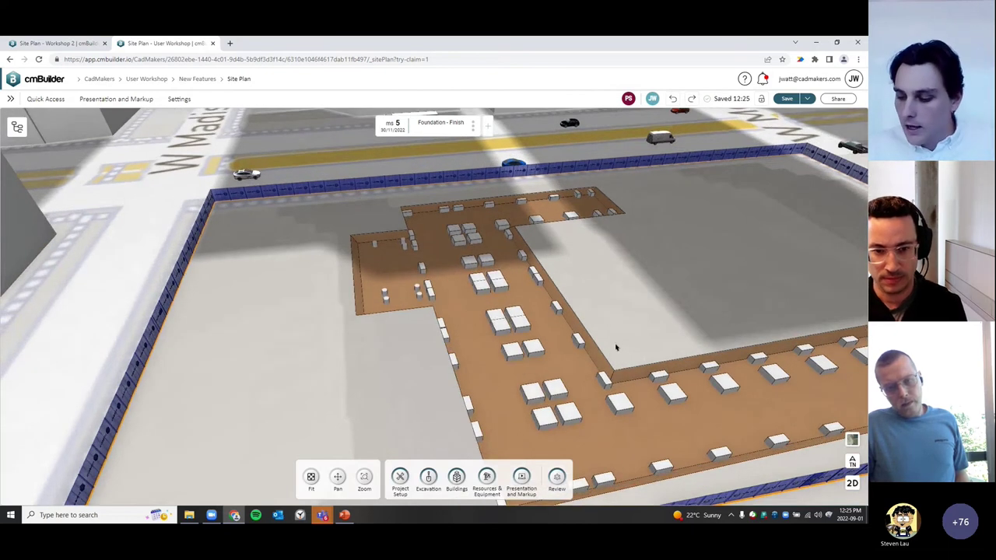
left_click(502, 126)
left_click(503, 128)
left_click(503, 128)
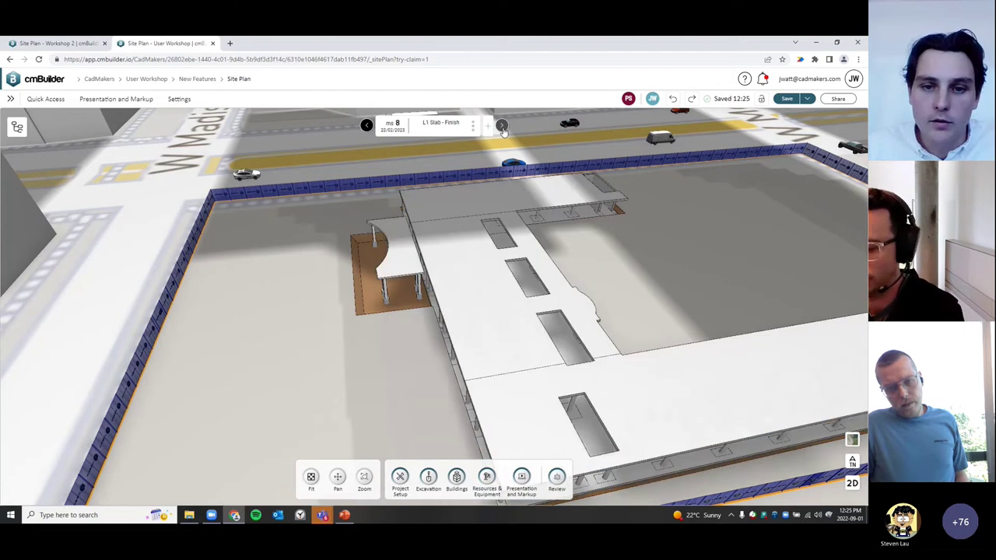
left_click(502, 127)
left_click(502, 126)
left_click(502, 126)
left_click(502, 126)
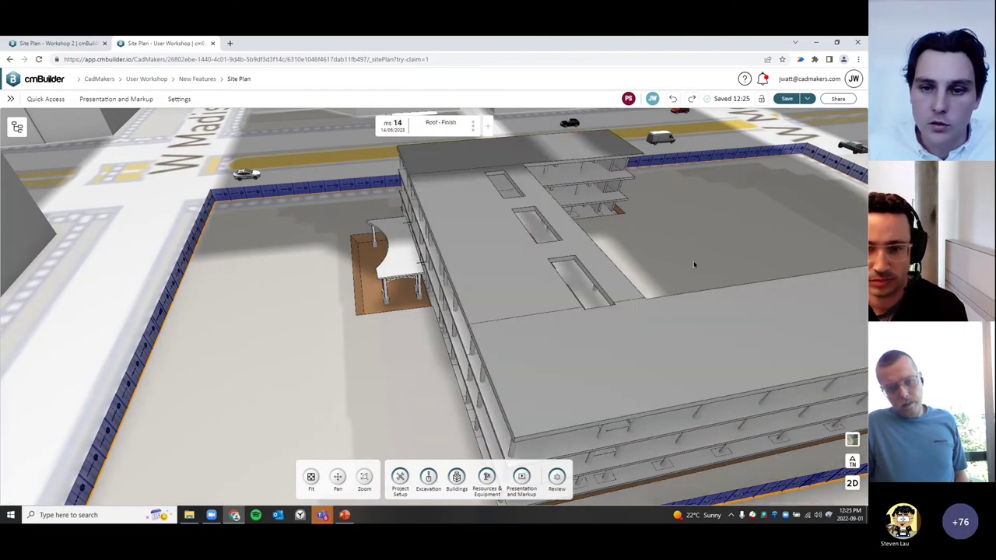
scroll(687, 243, "down", 5)
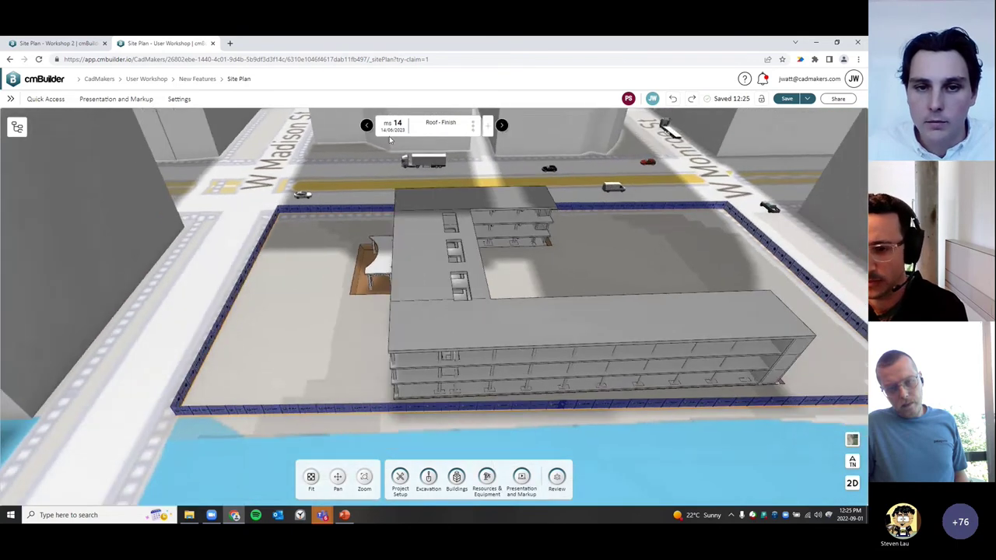
left_click_drag(576, 226, 692, 278)
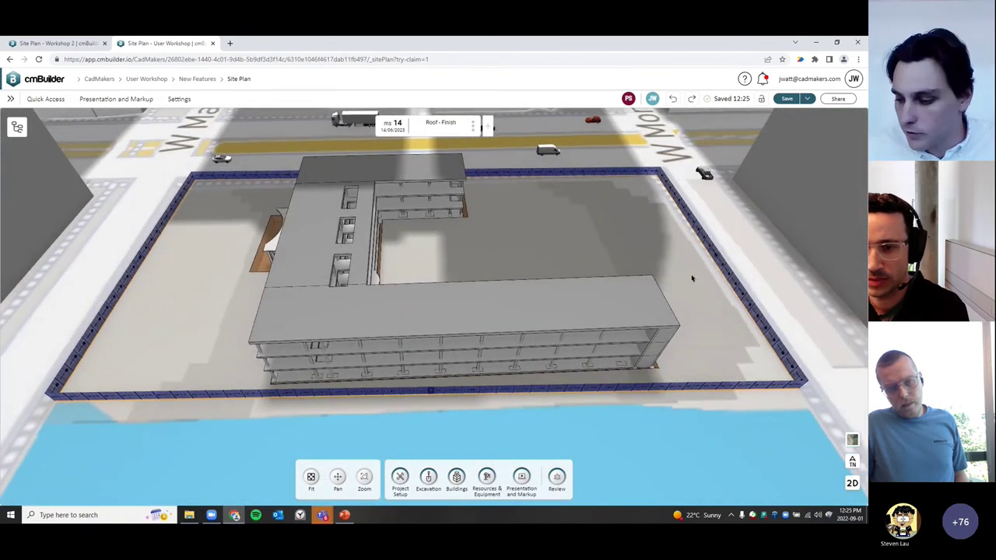
Search the resource library for "edge" and start placing the Edge Protection resource as a polyline
left_click(485, 478)
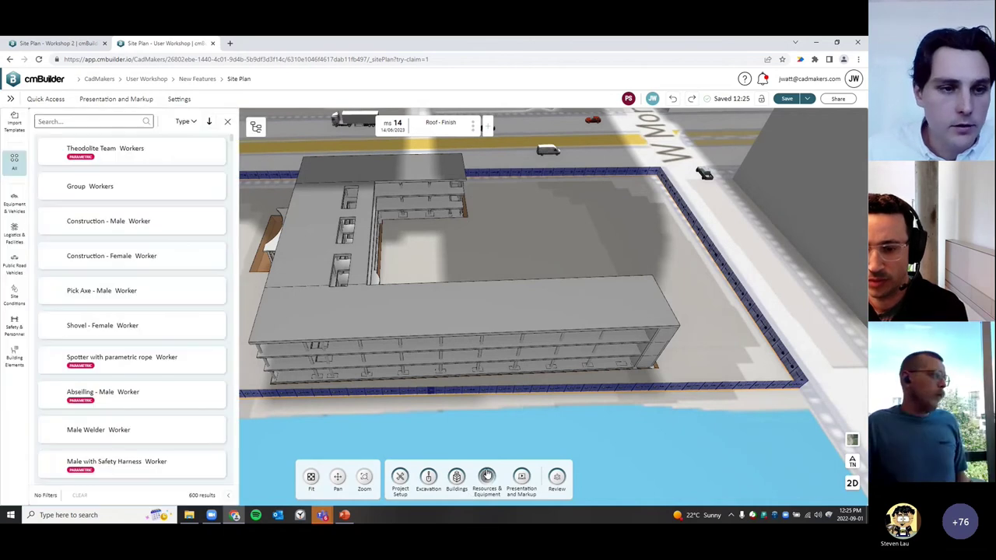
type("edge")
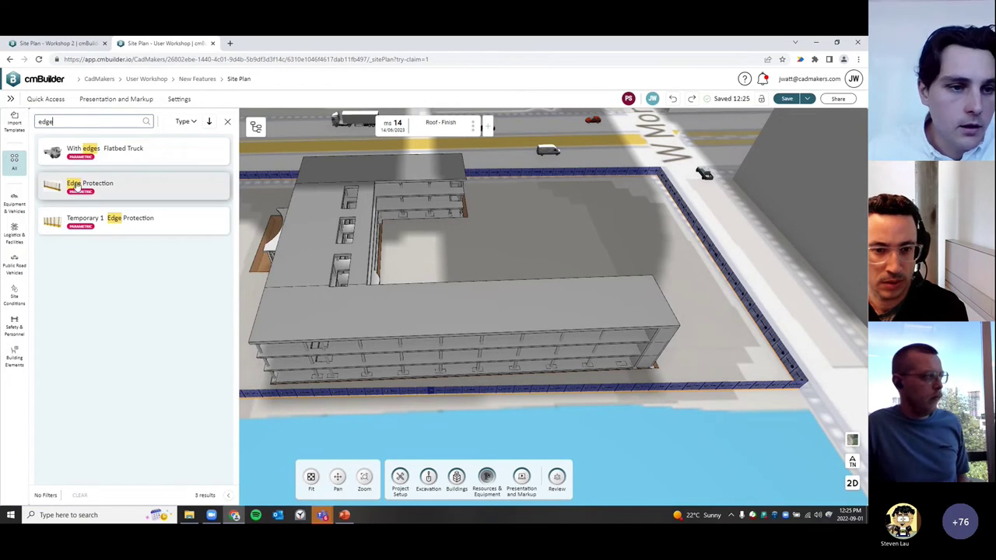
left_click(85, 185)
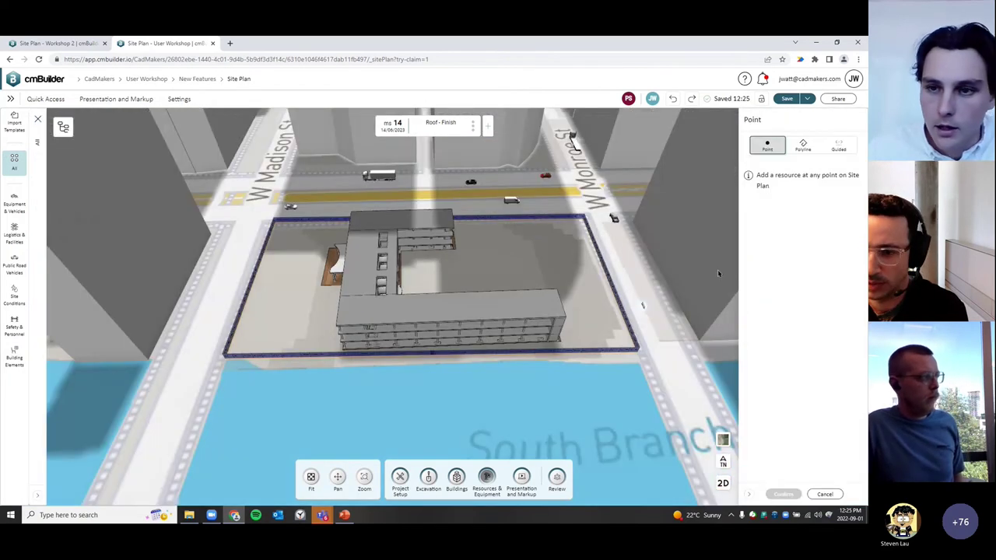
left_click(803, 145)
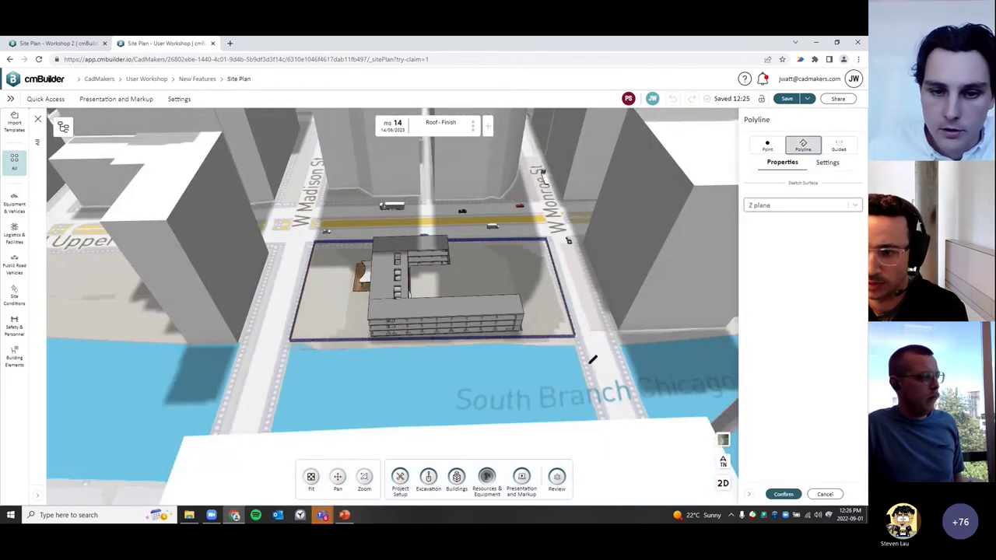
Start the edge protection polyline on the roof's outer edge near the wing junction and turn off snapping
scroll(528, 386, "up", 5)
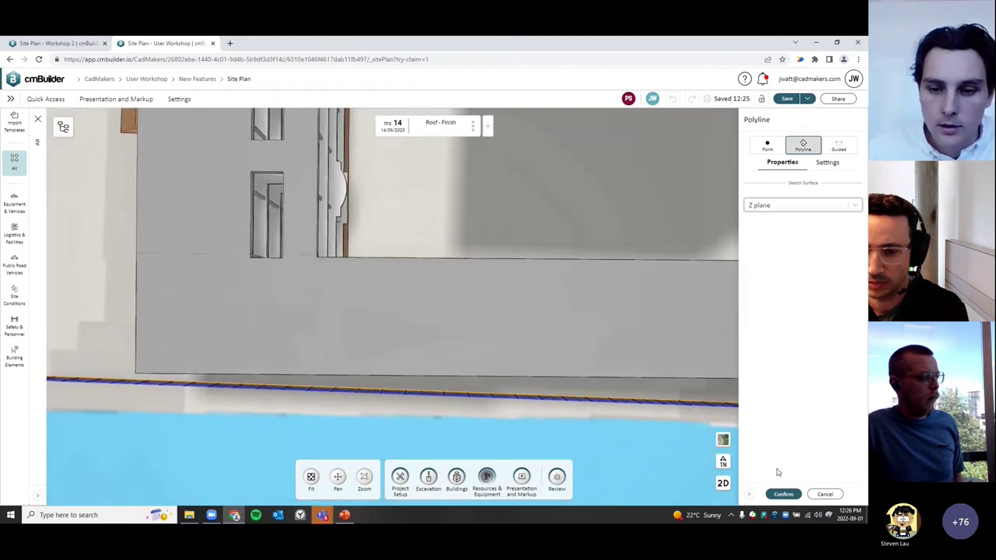
scroll(397, 284, "down", 2)
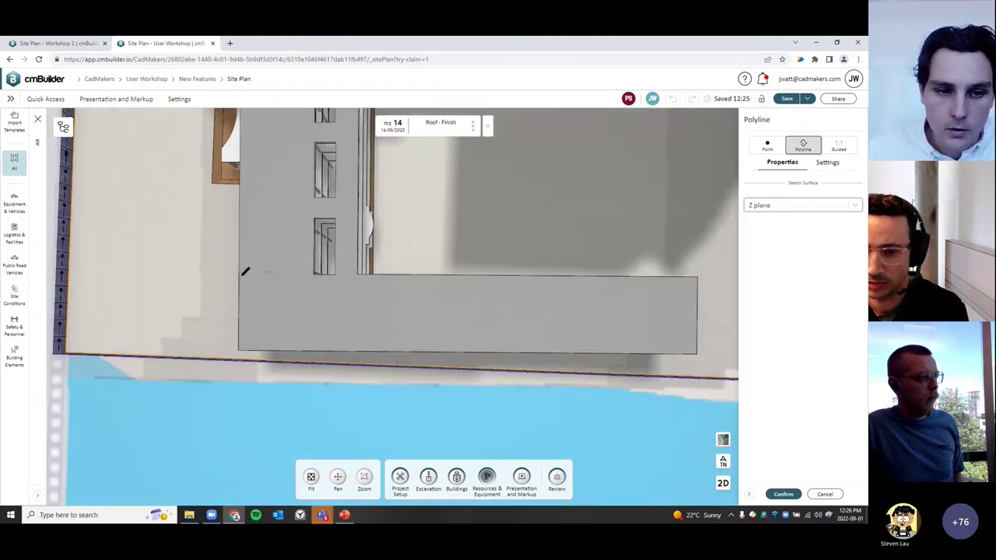
left_click(239, 277)
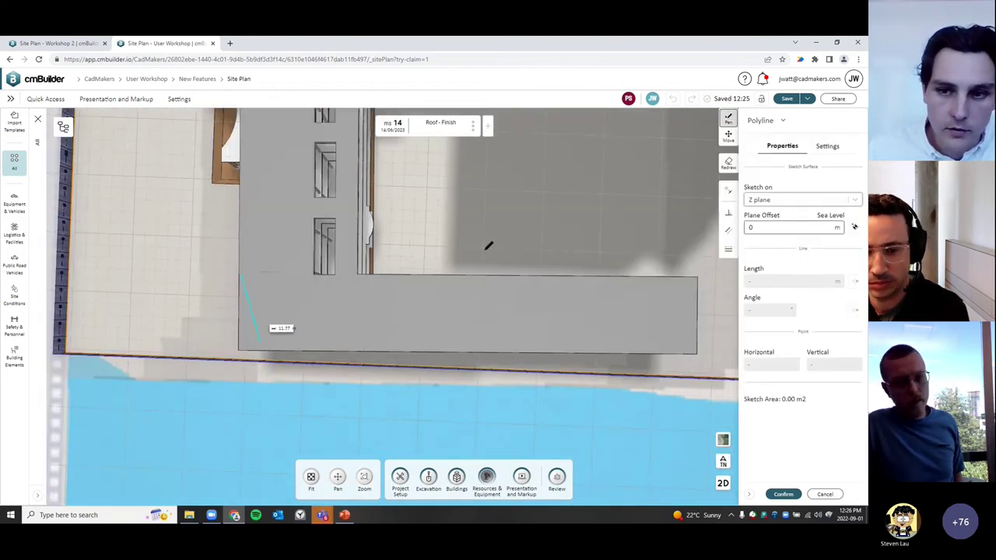
left_click(834, 152)
left_click(854, 268)
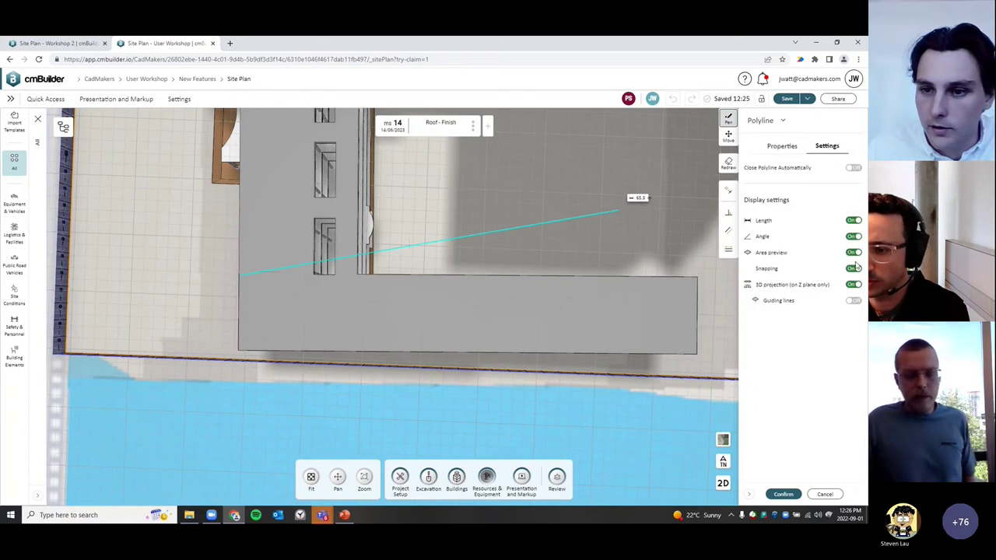
scroll(420, 311, "up", 3)
scroll(444, 290, "up", 2)
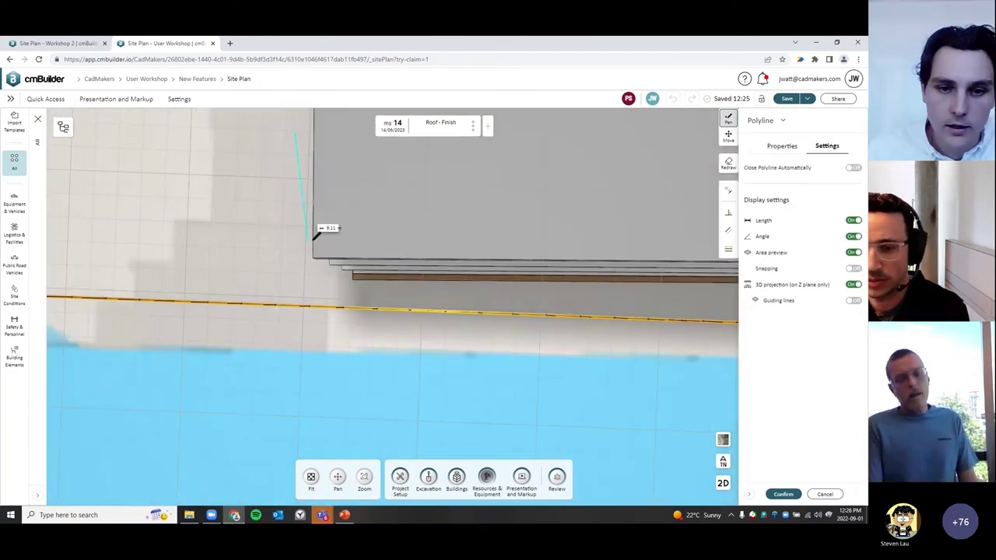
In the 2D plan view, draw the edge protection polyline's first segment, about 10 m long, down the riverside roof wing's outer end
left_click(723, 484)
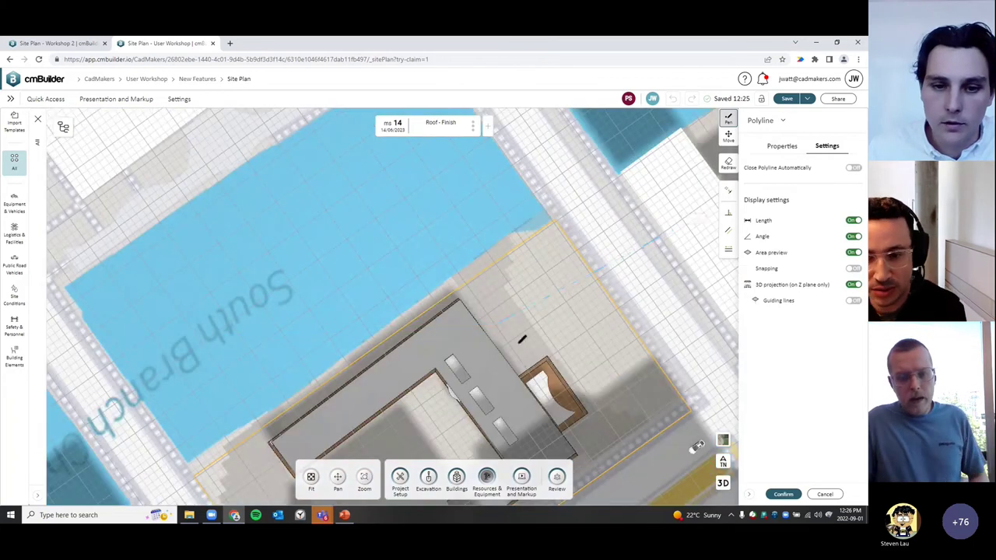
scroll(555, 329, "up", 4)
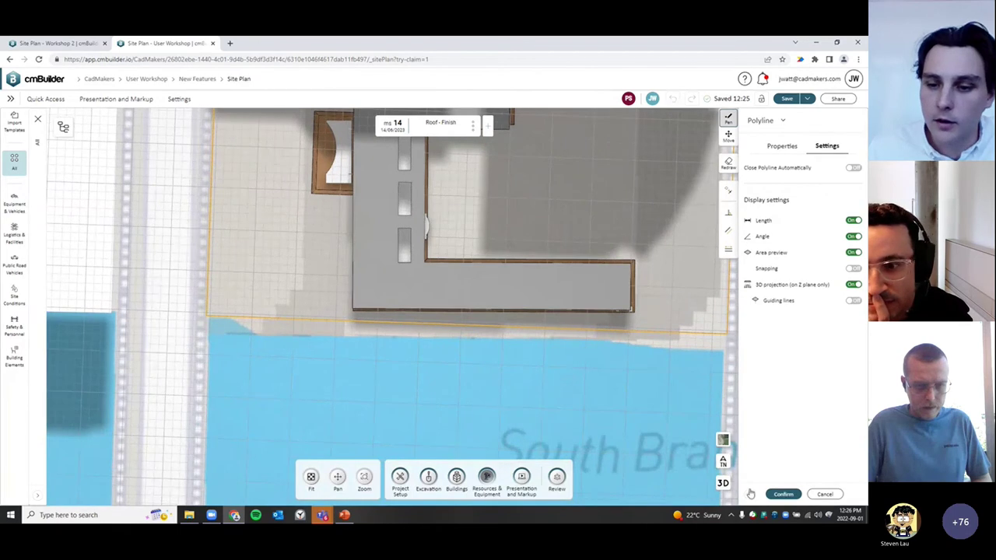
scroll(436, 340, "up", 4)
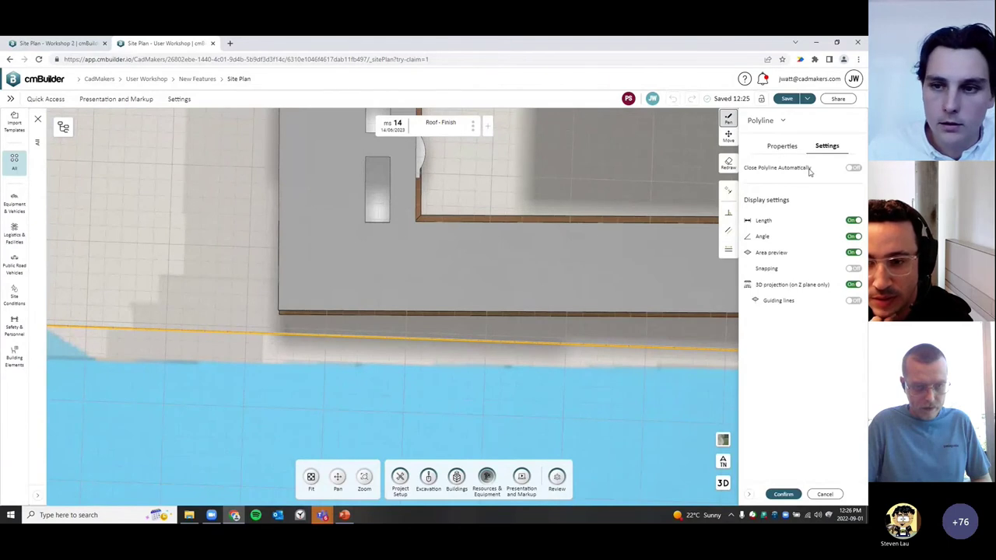
left_click(782, 145)
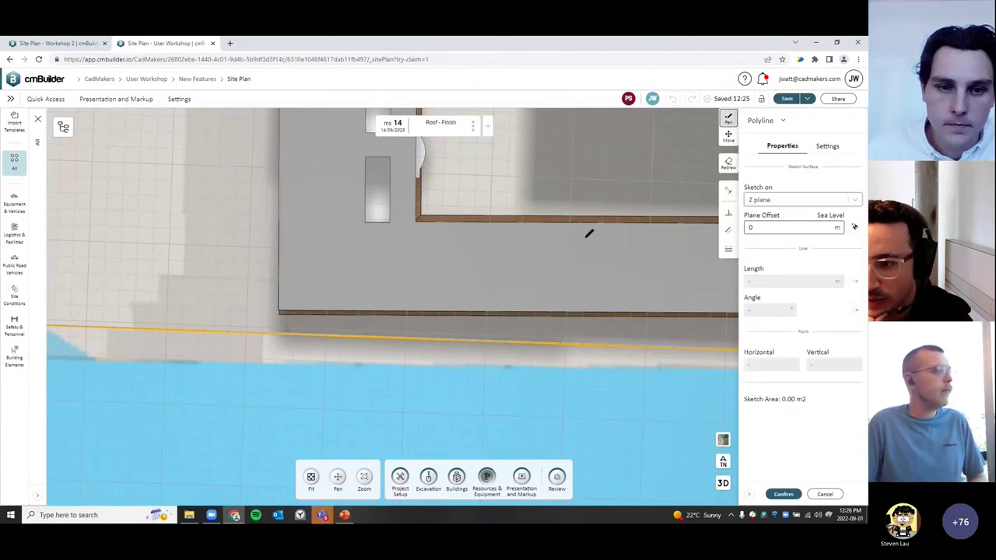
left_click(280, 226)
left_click(284, 302)
Continue the polyline around the riverside wing's roof with segments of about 66, 10.6 and 49 m, finishing at the inner corner without discarding the draft
right_click_drag(631, 305, 363, 283)
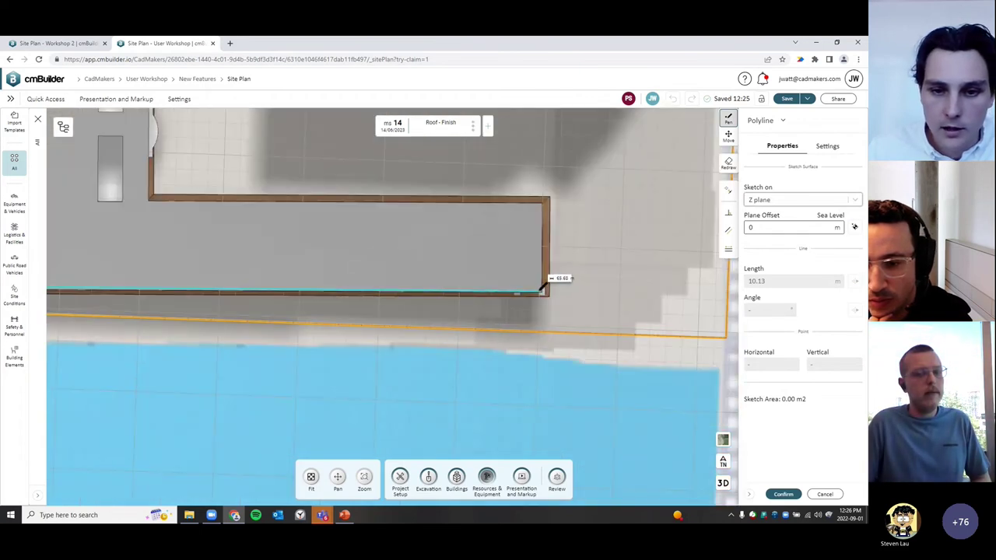
left_click(542, 291)
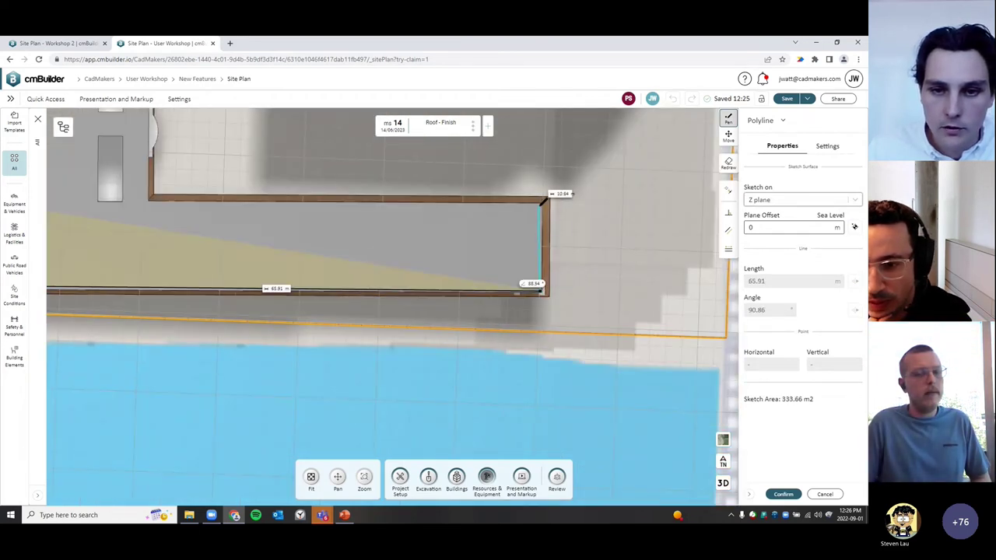
left_click(543, 202)
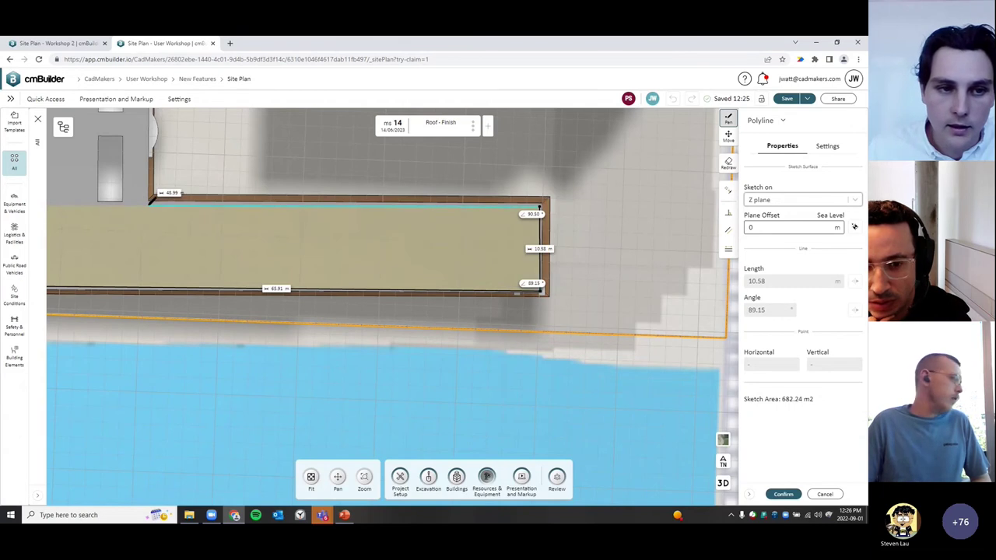
left_click(839, 146)
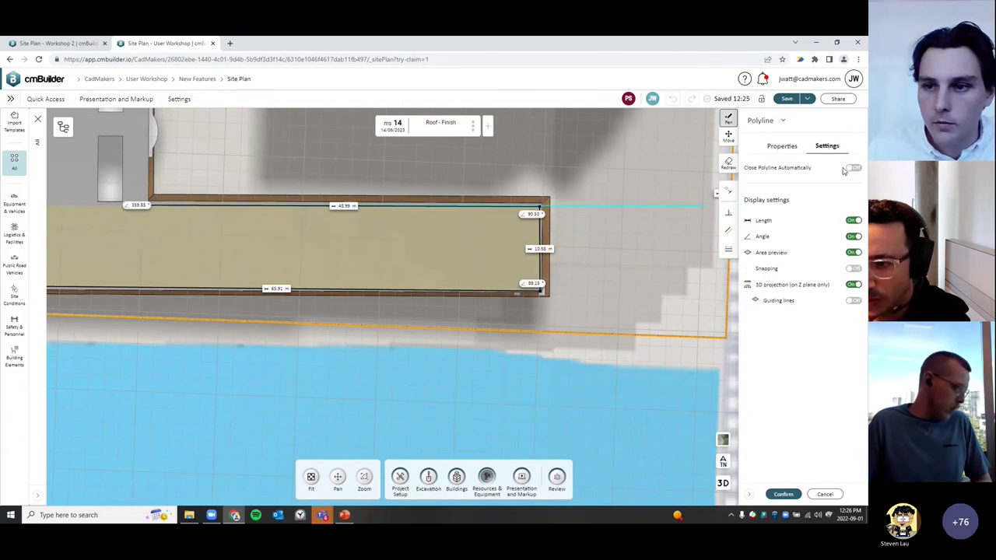
left_click(150, 204)
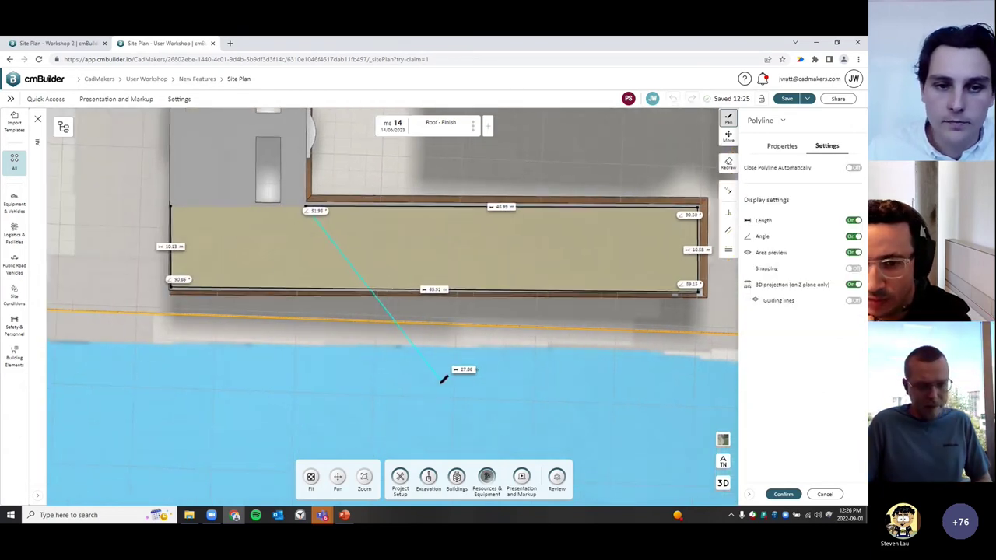
left_click(787, 147)
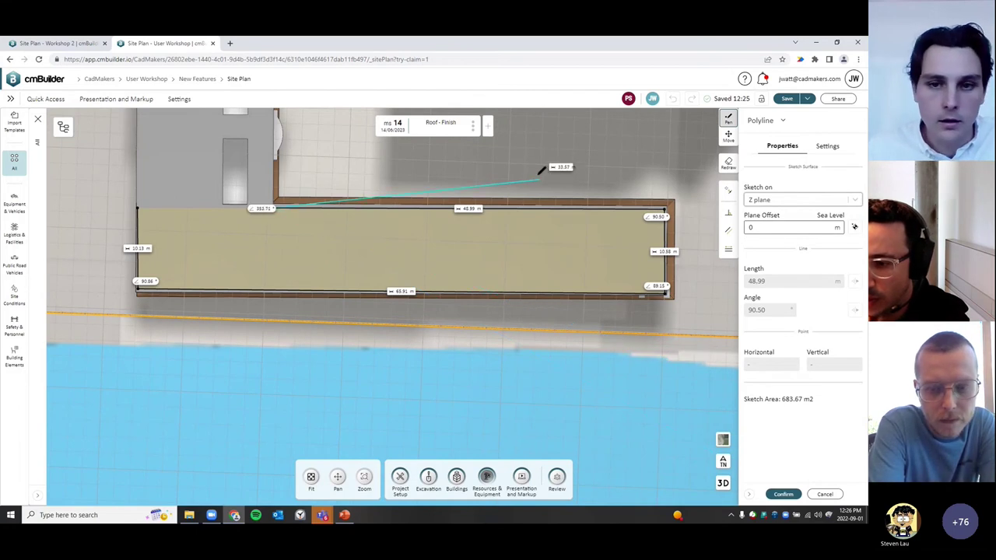
key("Escape")
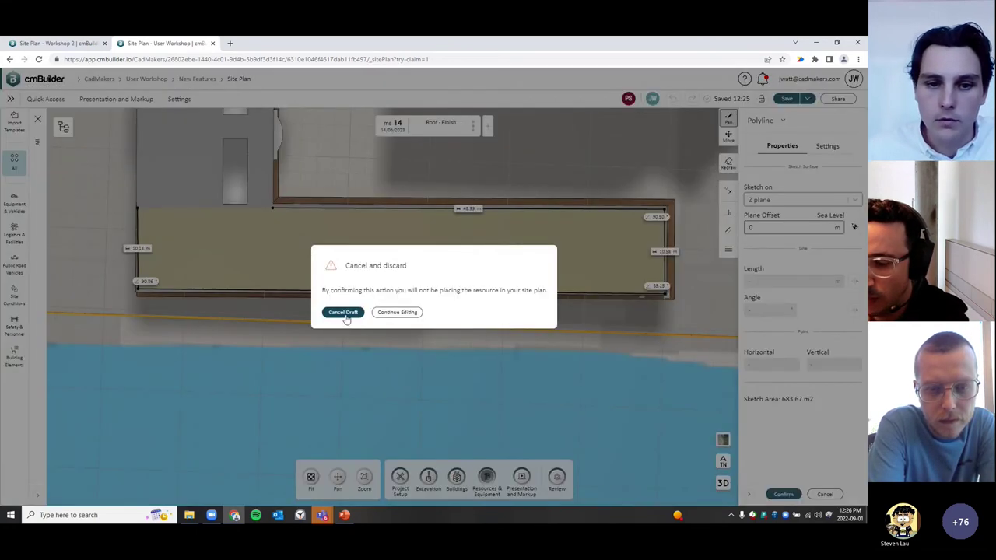
left_click(397, 313)
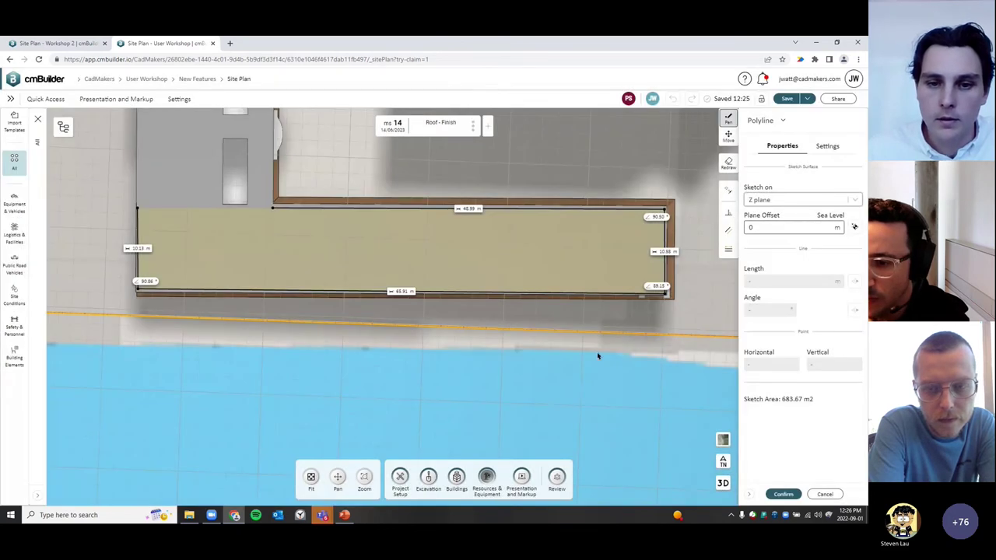
In the 3D view, raise the sketch to roof level by picking the roof surface as its plane offset, 11.27 m
right_click_drag(598, 356, 645, 345)
left_click(723, 482)
right_click_drag(561, 405, 536, 304)
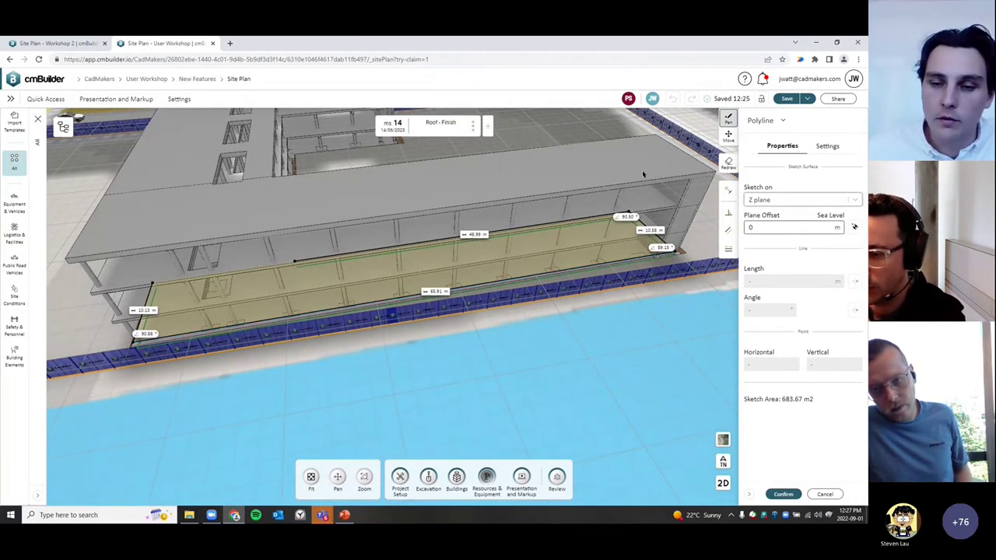
mouse_move(622, 280)
right_mouse_down()
mouse_move(583, 356)
mouse_move(616, 365)
right_mouse_up()
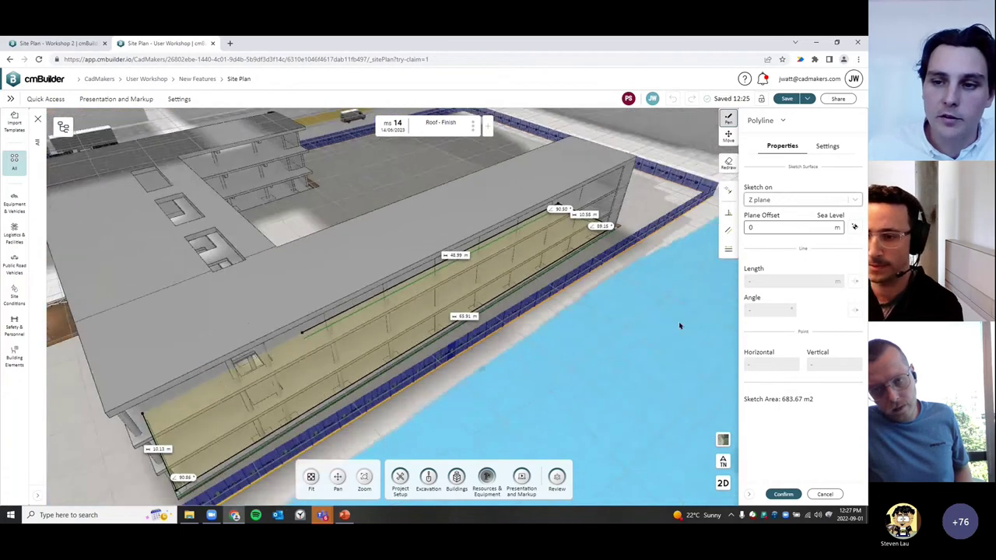
left_click(855, 229)
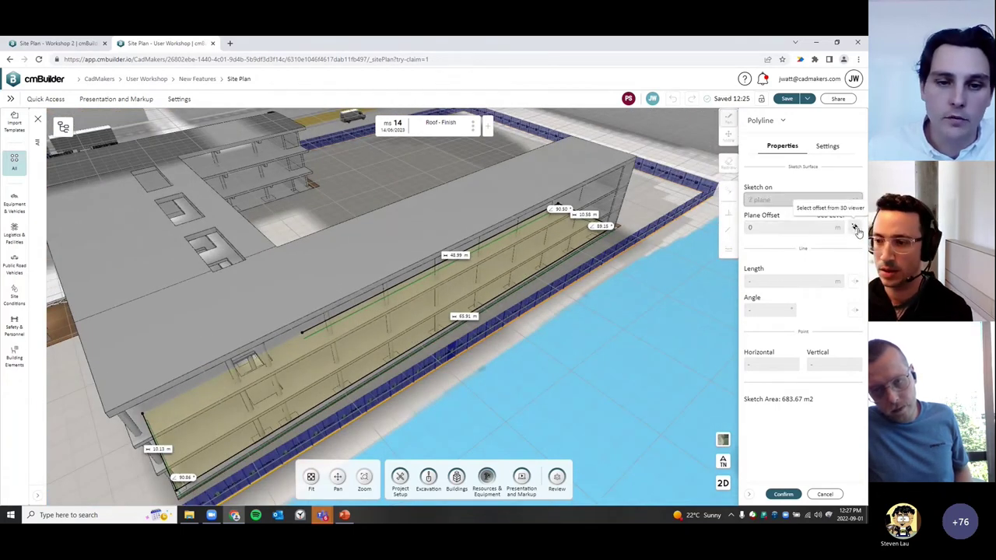
left_click(394, 240)
scroll(520, 367, "up", 3)
middle_click_drag(545, 385, 702, 415)
scroll(518, 359, "down", 4)
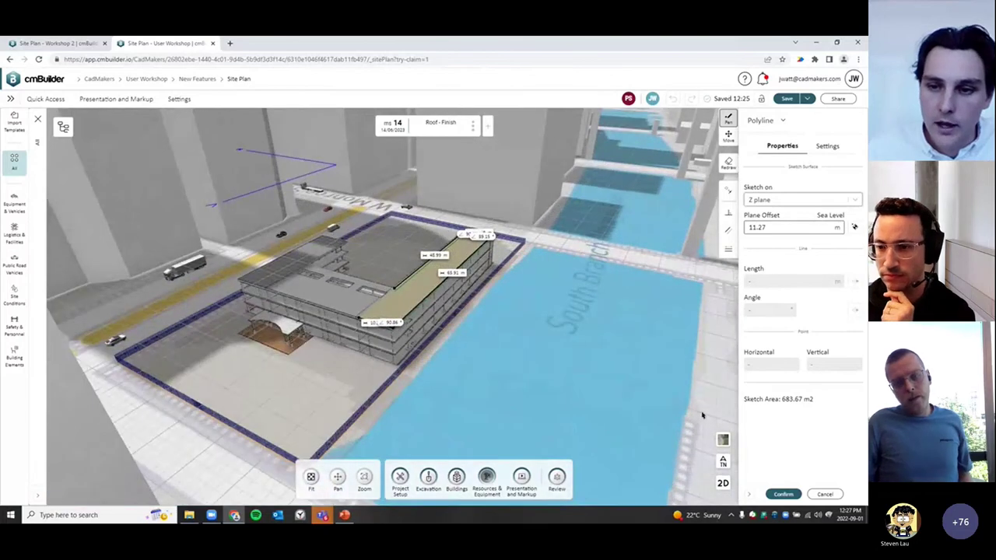
Confirm the edge protection sketch, set its propagation mode to Follow Plane (2D), and finish editing the resource
left_click(783, 493)
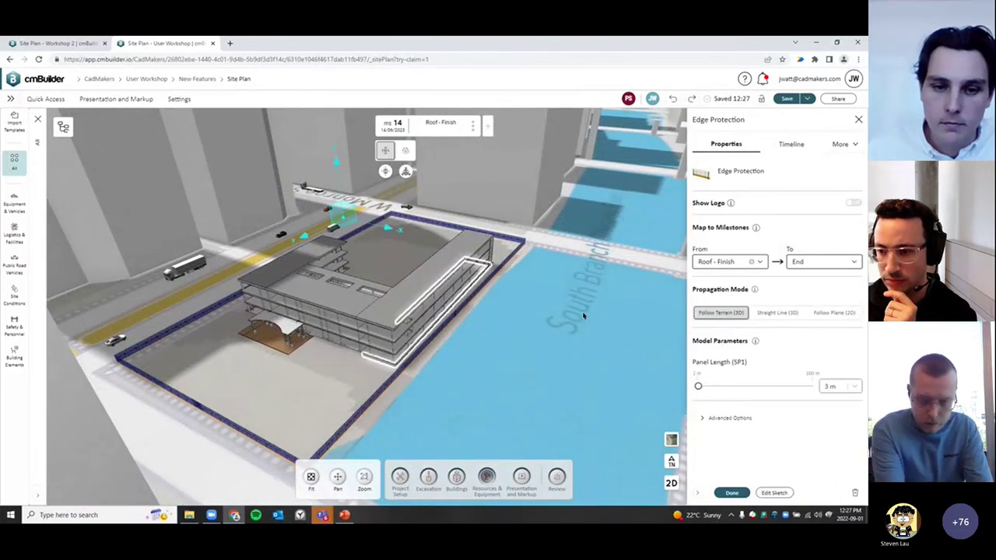
left_click(833, 313)
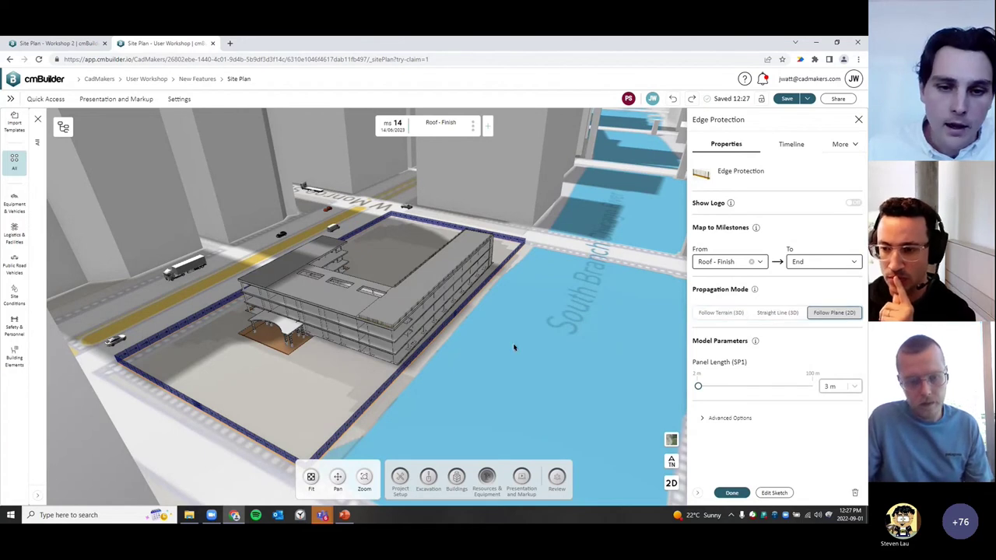
scroll(506, 338, "up", 5)
left_click_drag(552, 328, 537, 343)
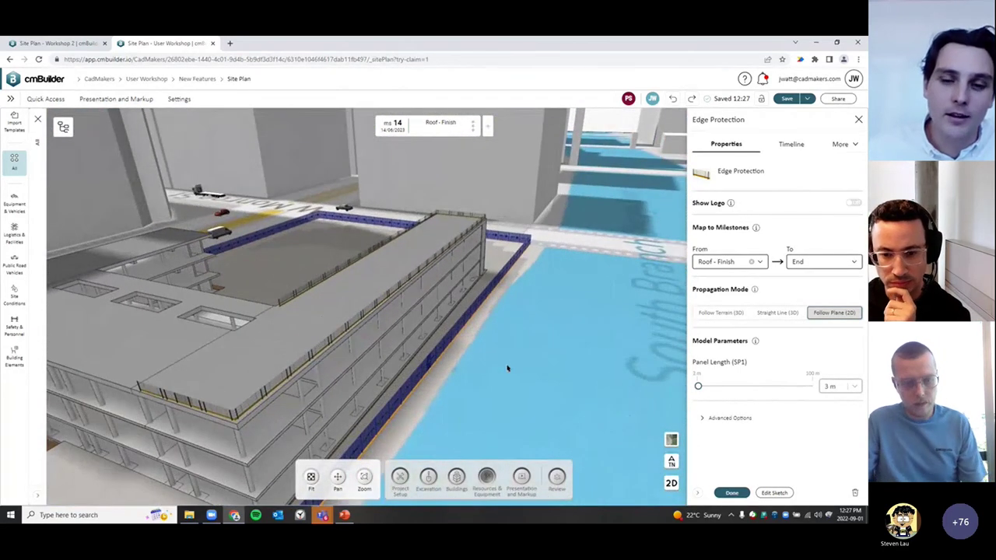
scroll(507, 368, "down", 3)
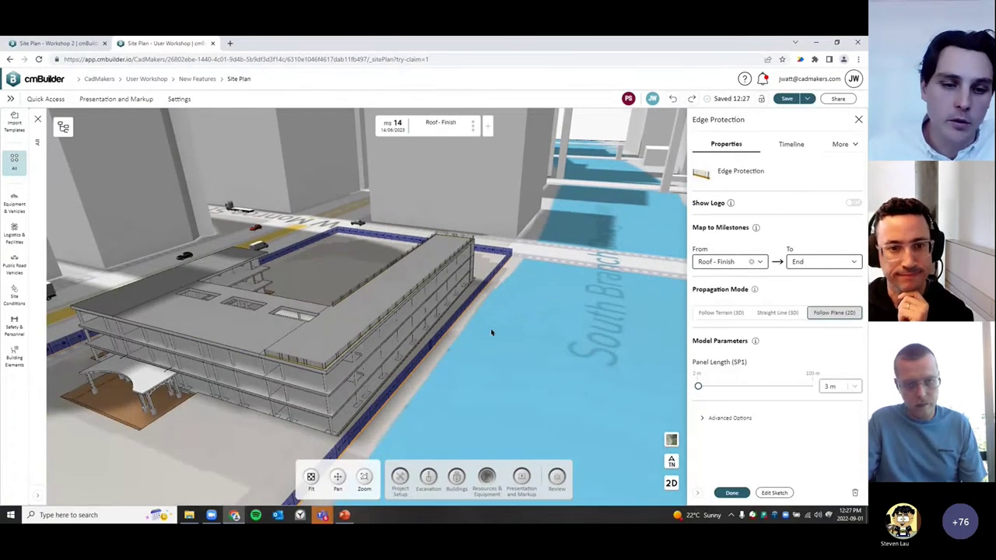
left_click_drag(491, 337, 433, 348)
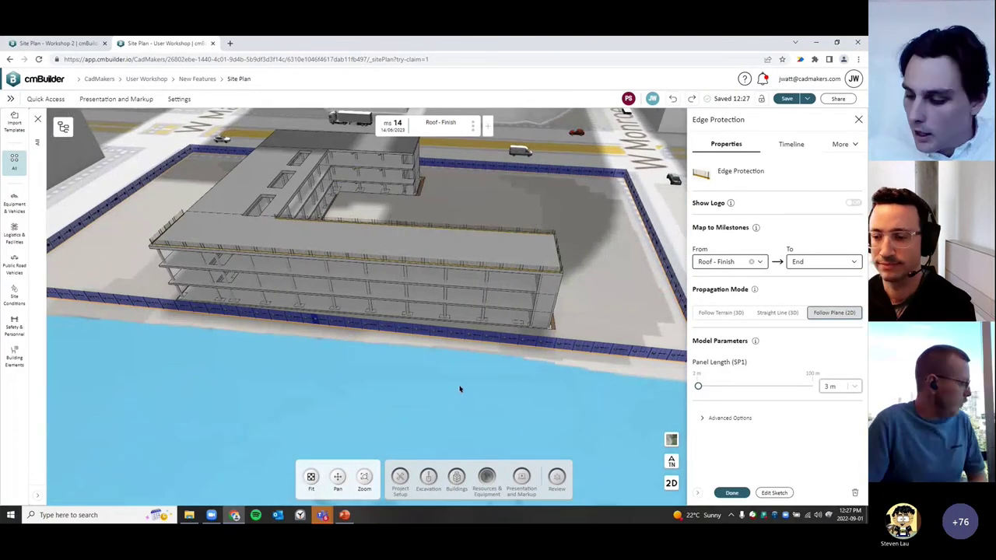
left_click(732, 494)
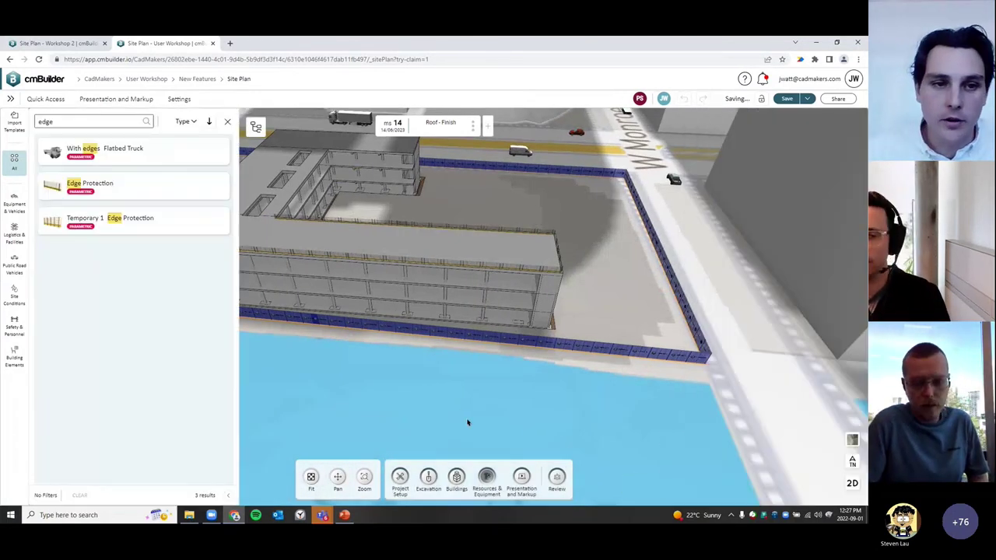
Change the color of the roof model element on the street-side wing to red
left_click_drag(388, 325, 525, 304)
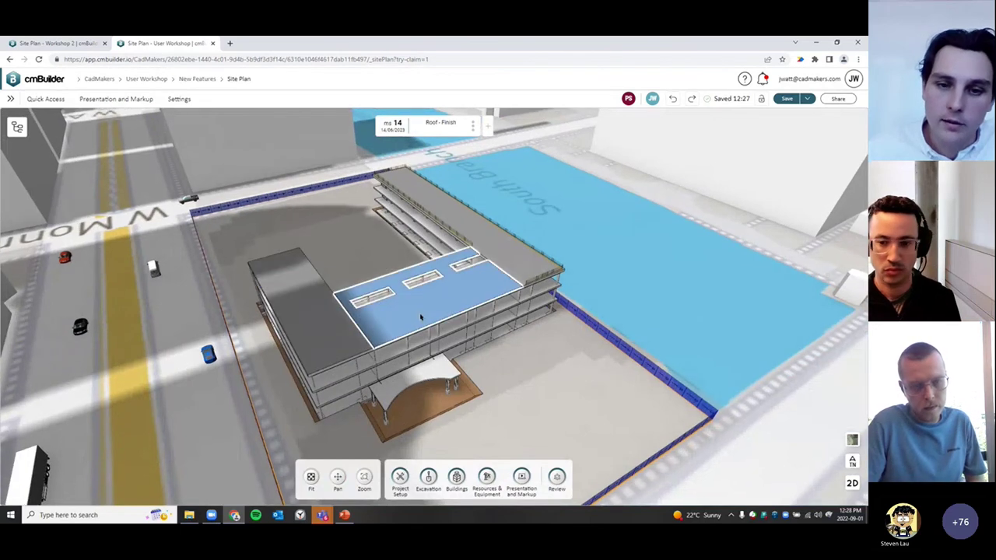
left_click_drag(600, 351, 537, 382)
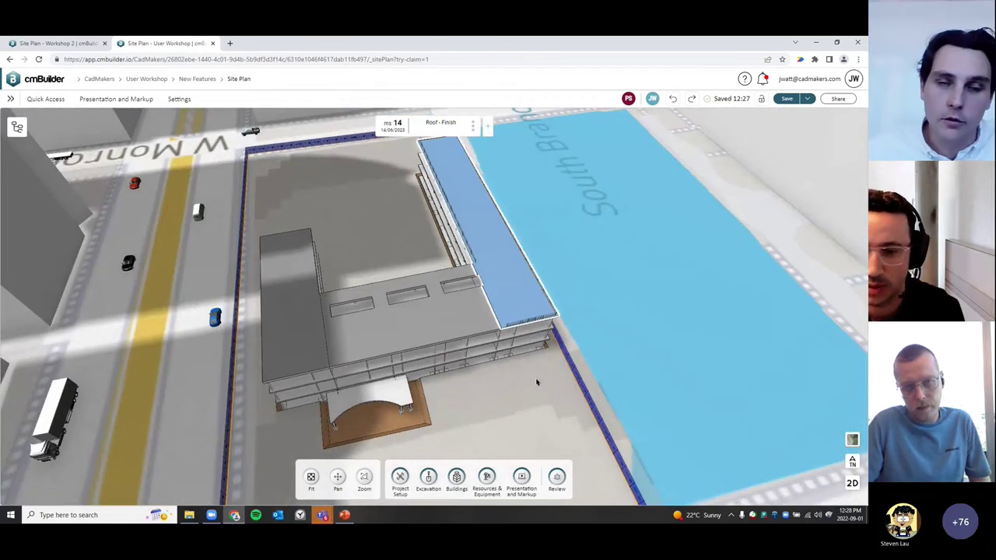
left_click_drag(549, 376, 564, 362)
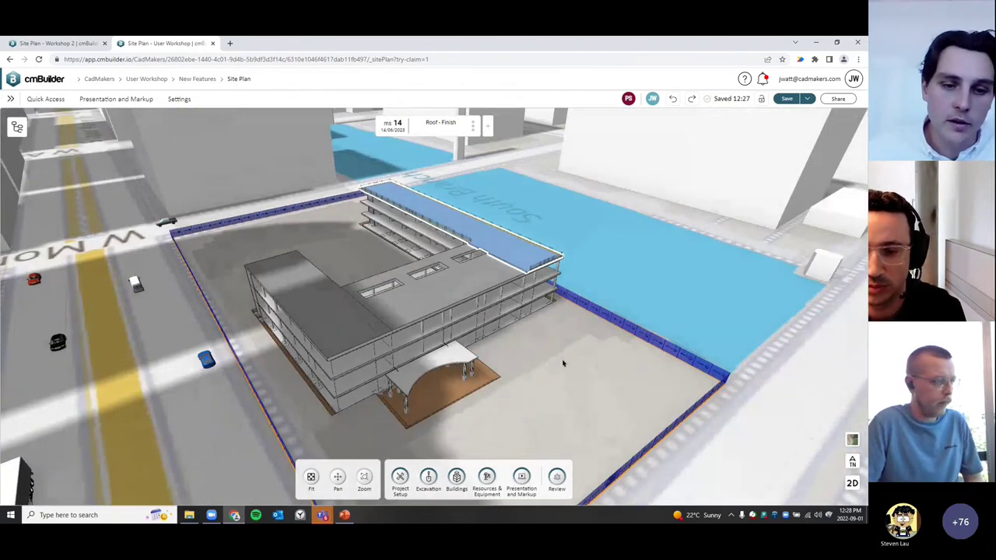
left_click(329, 322)
right_click(329, 321)
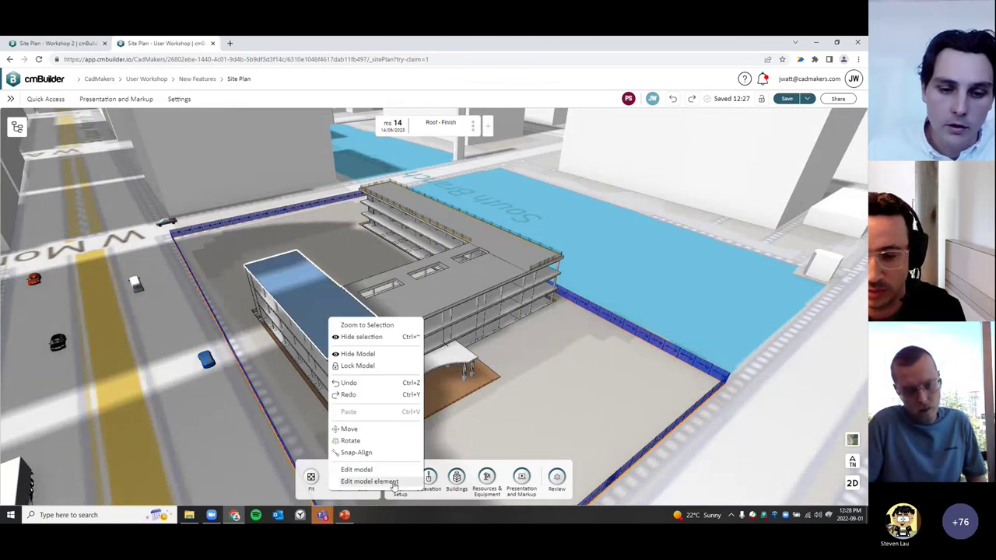
left_click(370, 482)
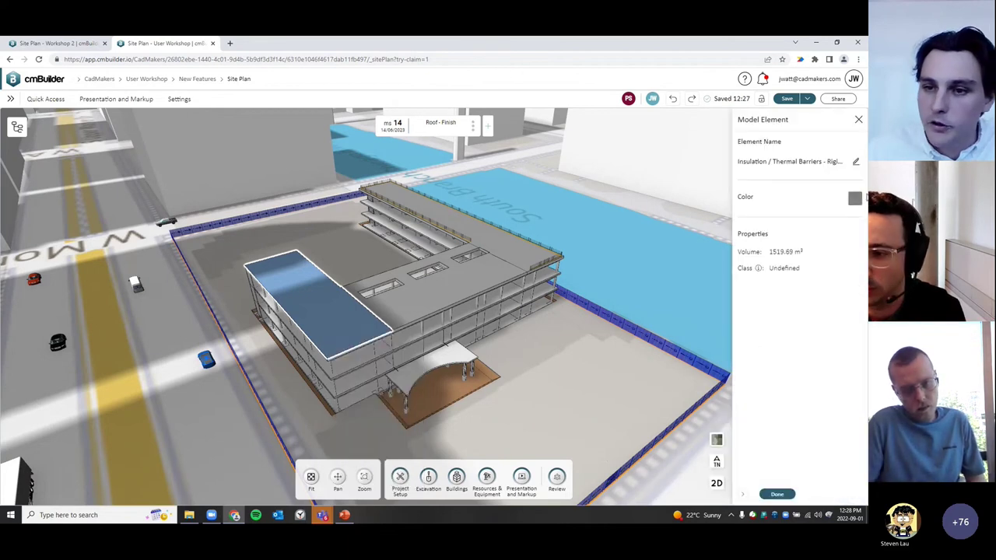
left_click(855, 200)
left_click(762, 259)
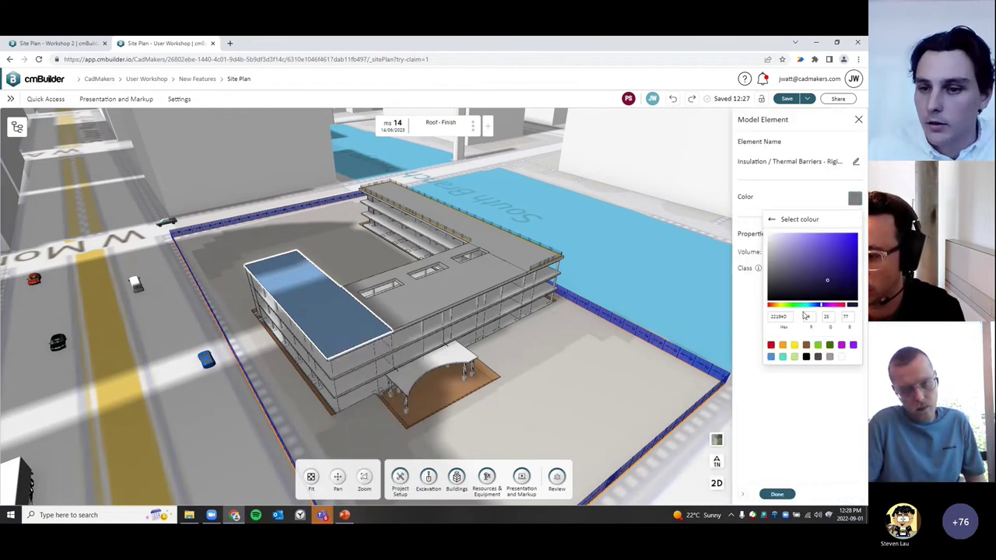
left_click(771, 346)
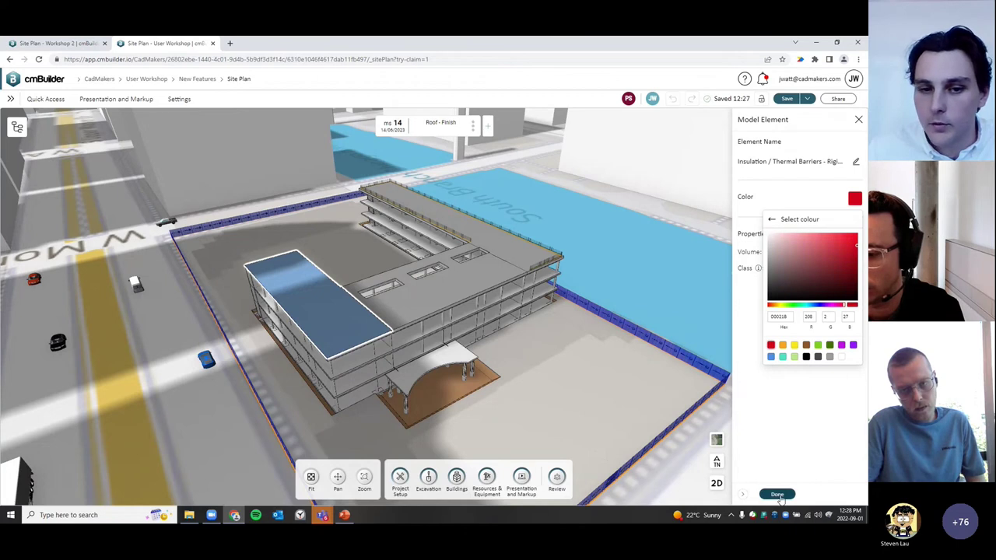
left_click(777, 494)
Change the color of the middle roof model element with the three openings to blue
right_click(426, 292)
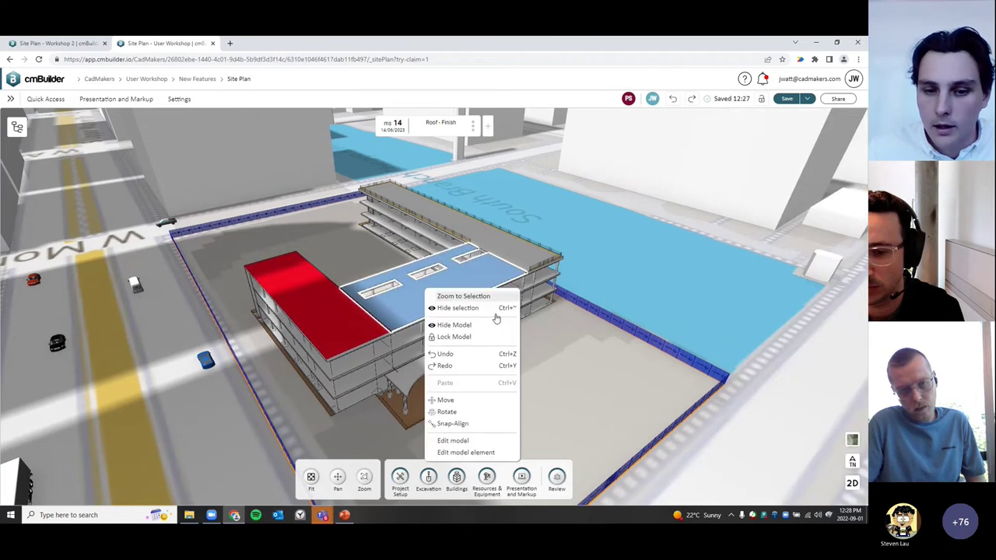
left_click(467, 452)
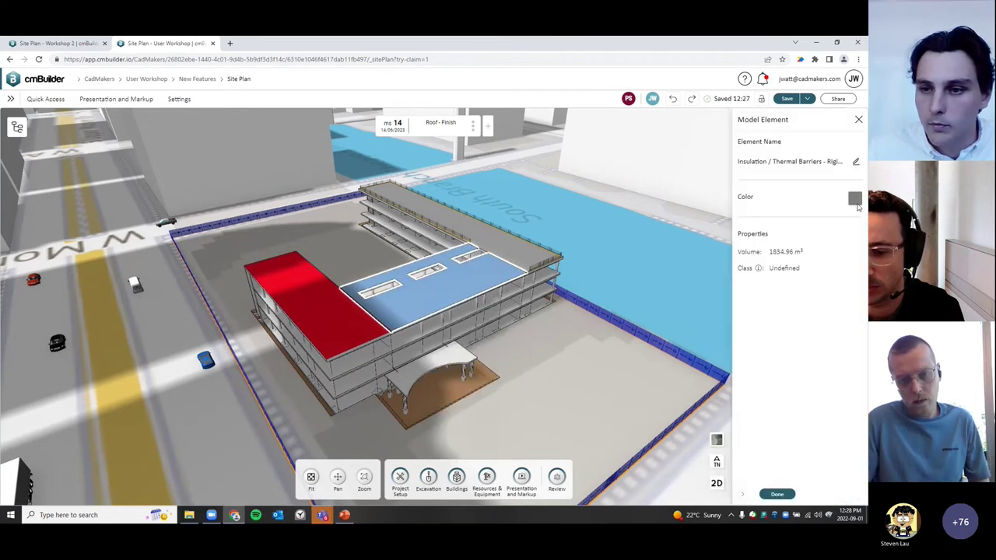
left_click(856, 200)
left_click(779, 260)
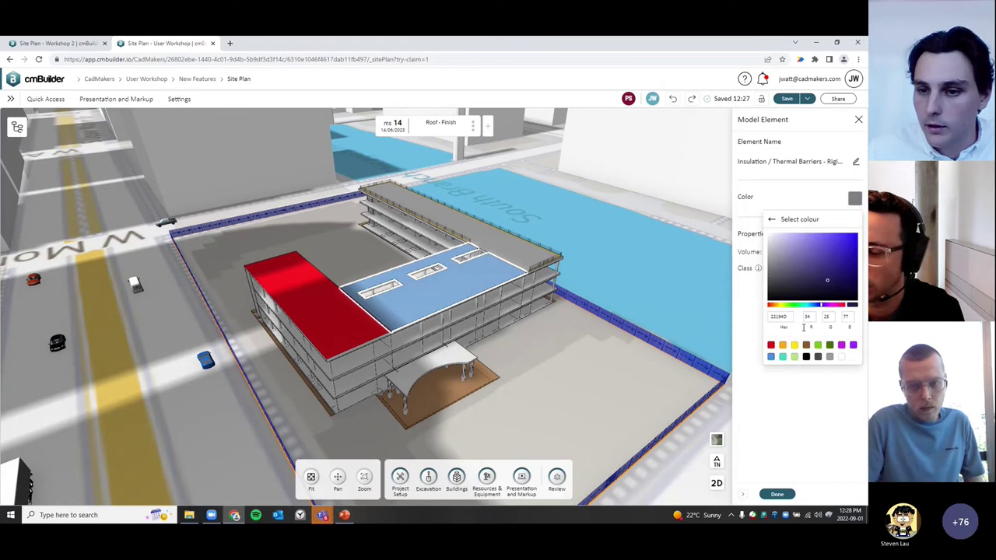
left_click(772, 356)
left_click(778, 494)
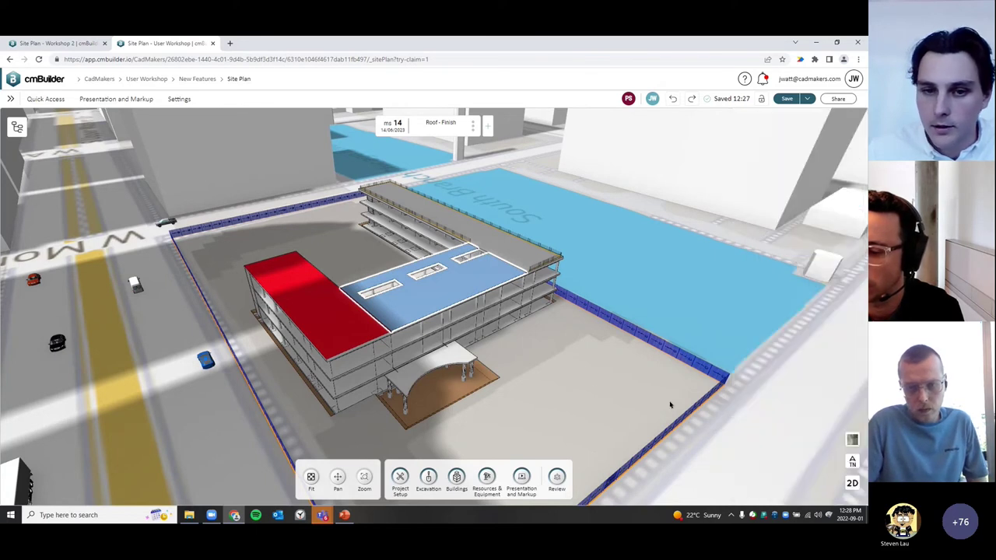
Change the color of the riverside roof model element to green and finish editing the element
right_click(510, 260)
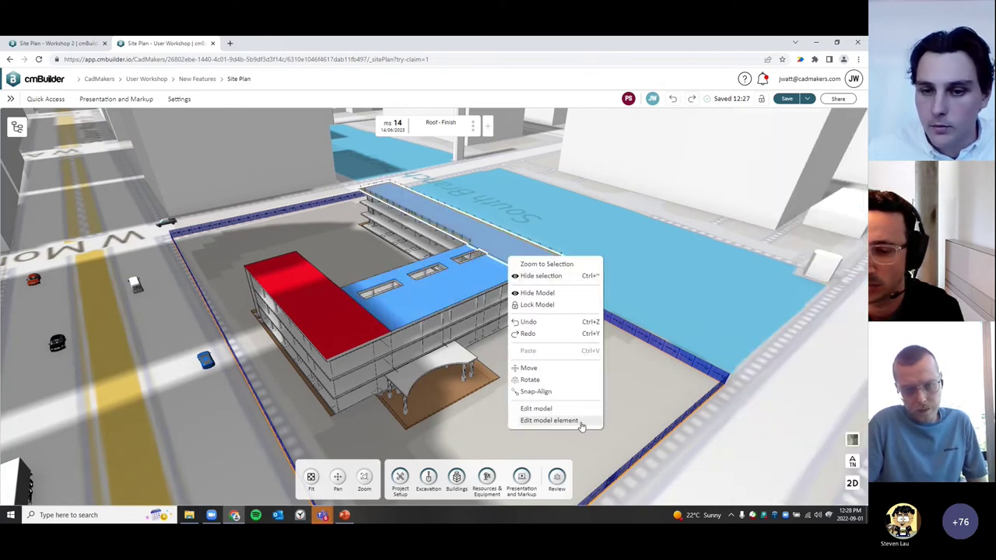
left_click(580, 425)
left_click(855, 201)
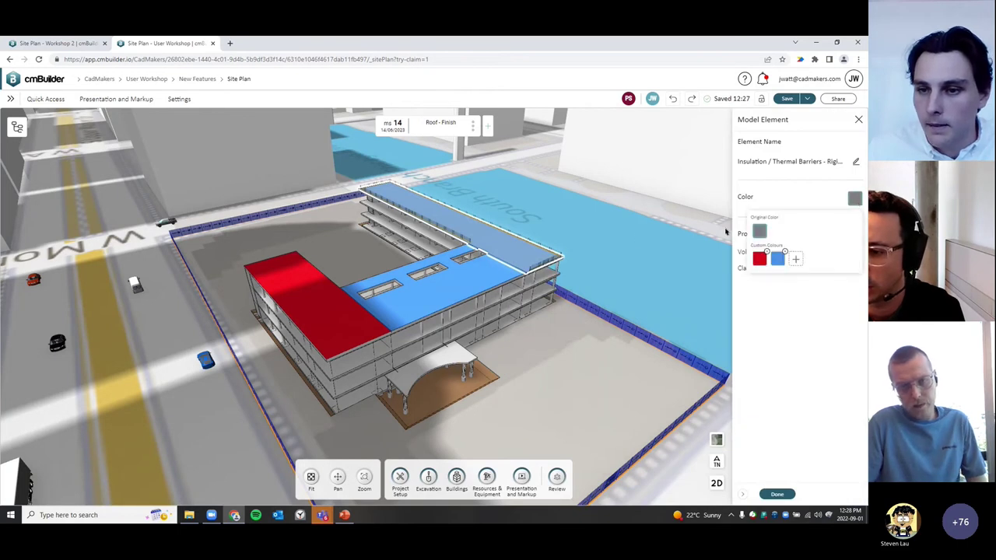
left_click(793, 259)
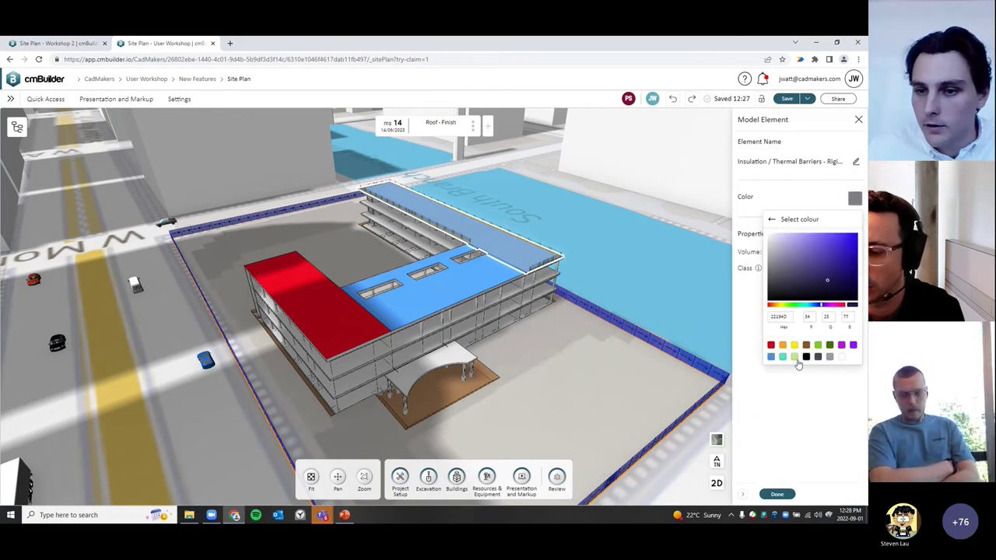
left_click(818, 345)
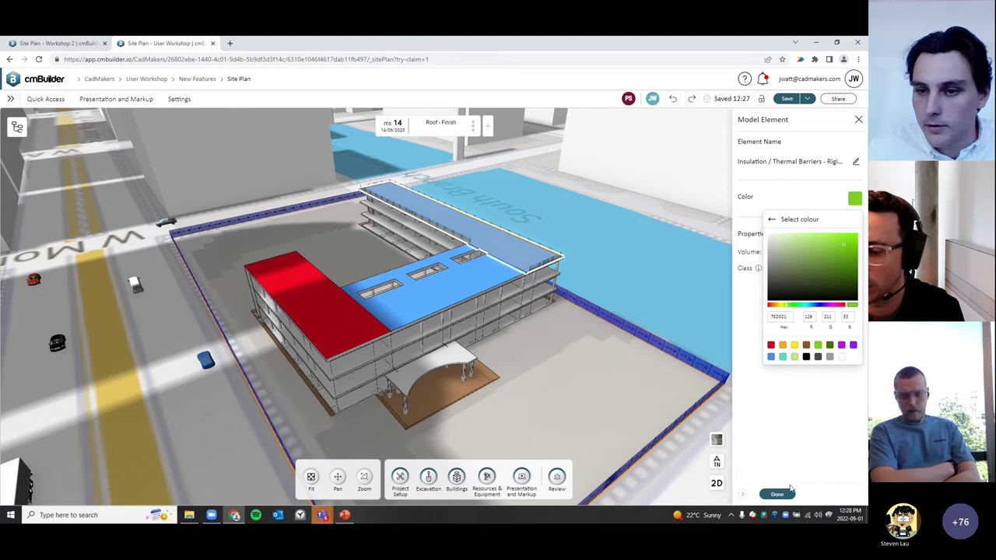
left_click(822, 444)
left_click(778, 495)
Examine the recolored roof elements and the roof-edge protection from several angles around the building
left_click_drag(576, 391, 452, 356)
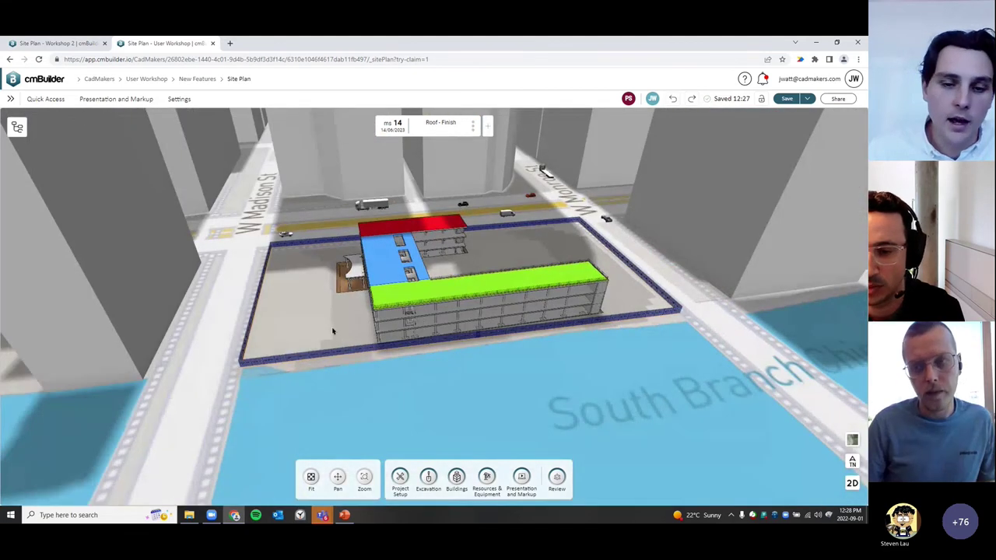
left_click_drag(511, 343, 628, 296)
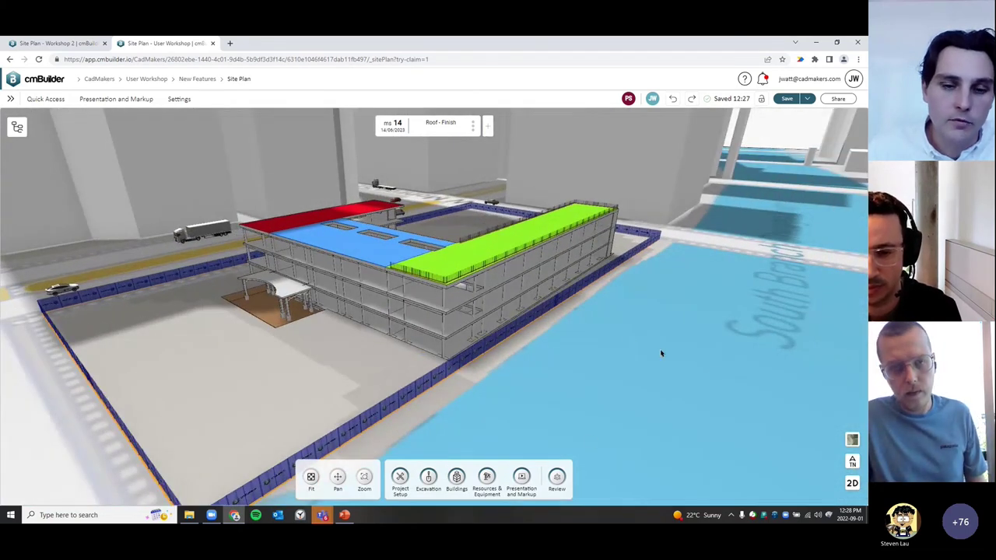
scroll(630, 333, "down", 2)
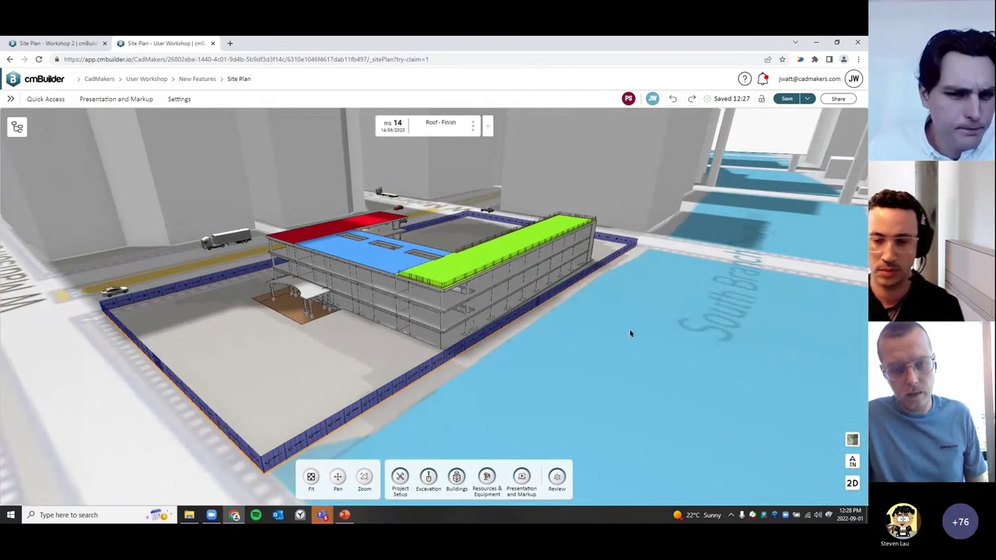
mouse_move(638, 304)
left_mouse_down()
mouse_move(524, 339)
mouse_move(551, 342)
mouse_move(631, 319)
left_mouse_up()
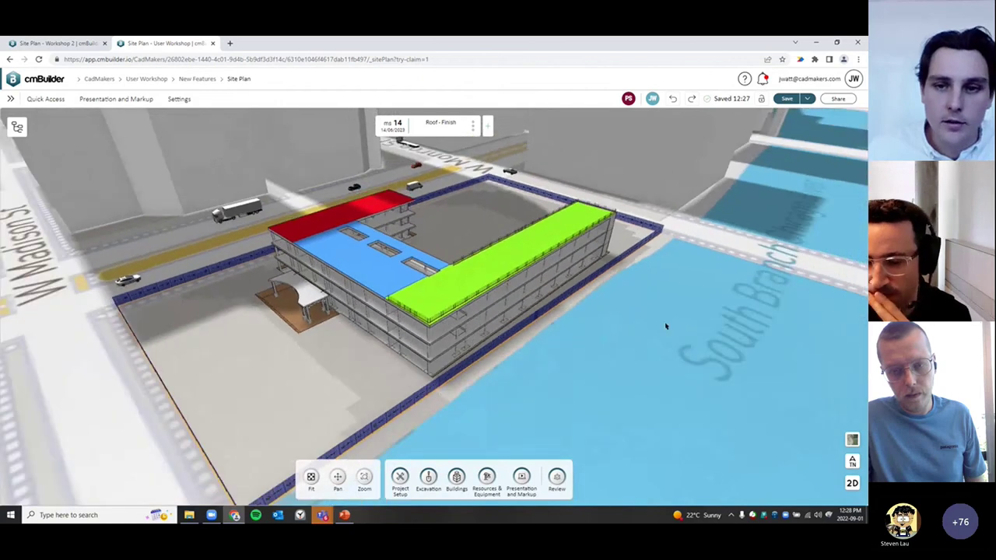
left_click_drag(665, 326, 634, 333)
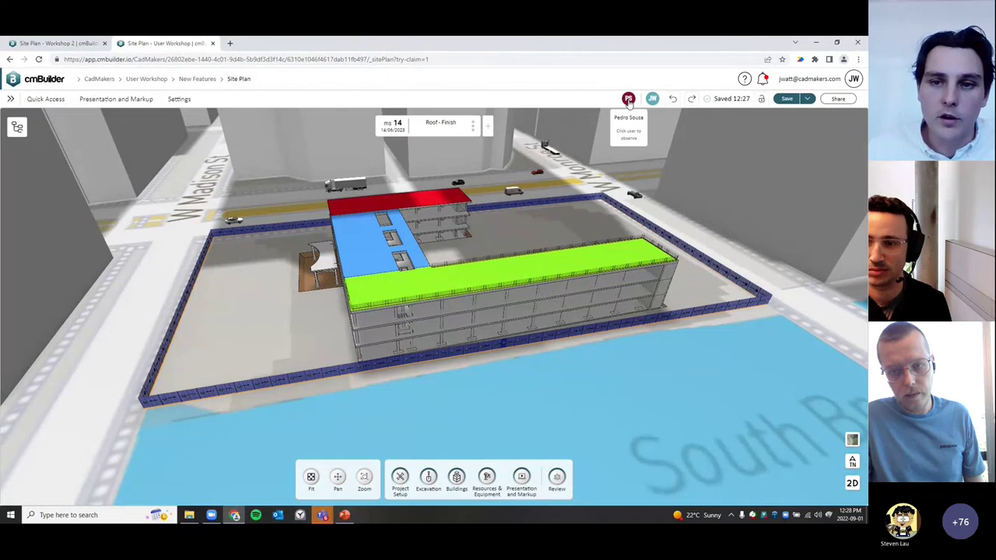
scroll(675, 285, "down", 2)
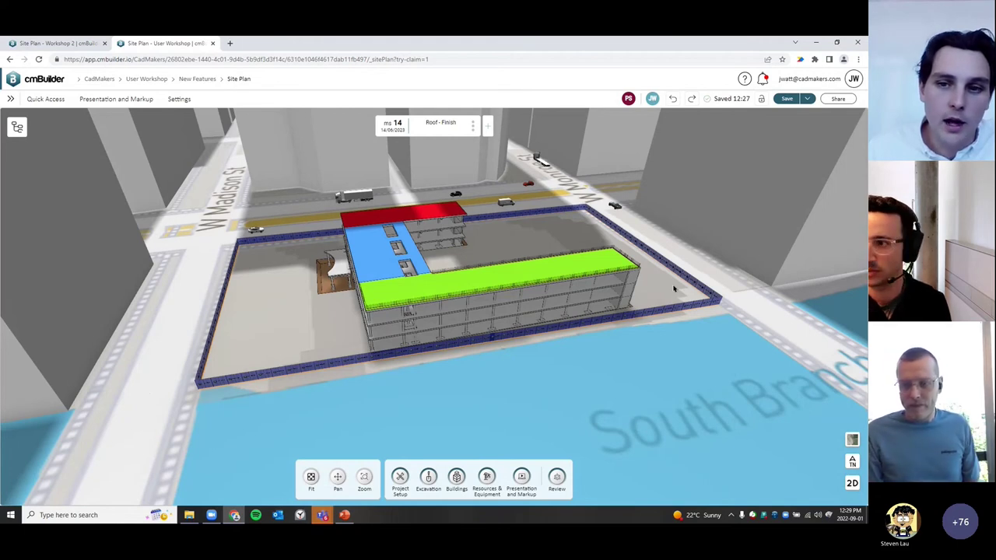
scroll(683, 299, "up", 5)
scroll(717, 314, "down", 5)
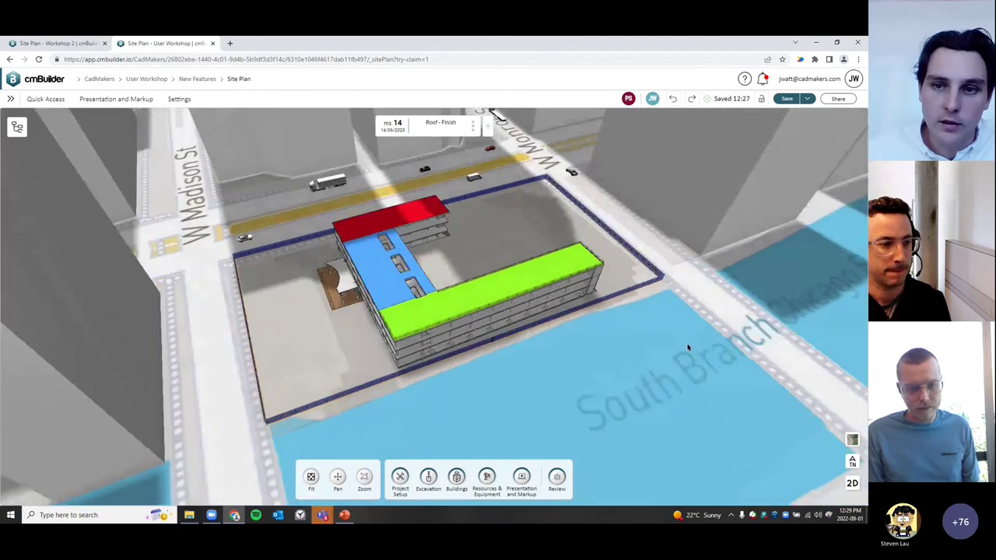
left_click_drag(688, 348, 698, 330)
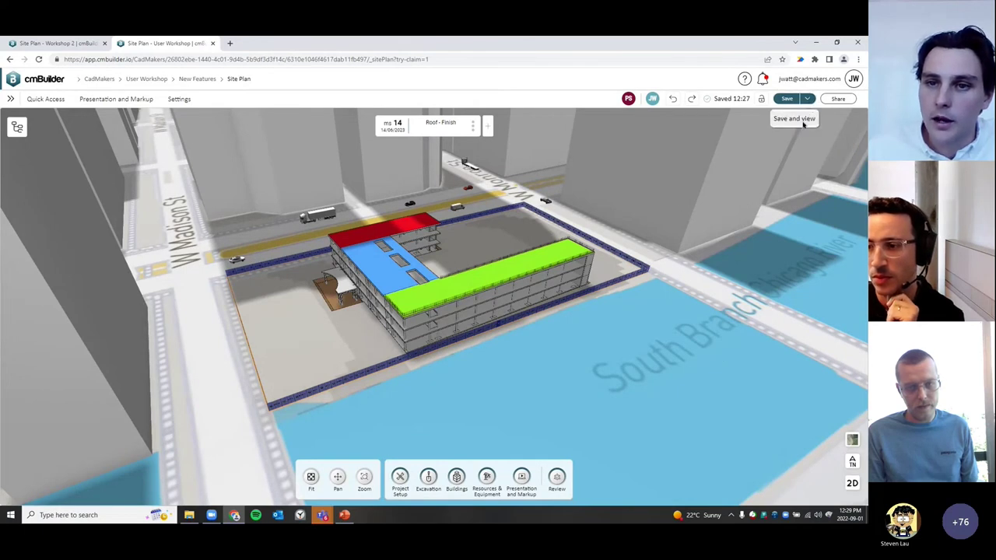
Save the site plan, switching it to view mode, and observe the other participant's live view
left_click(803, 120)
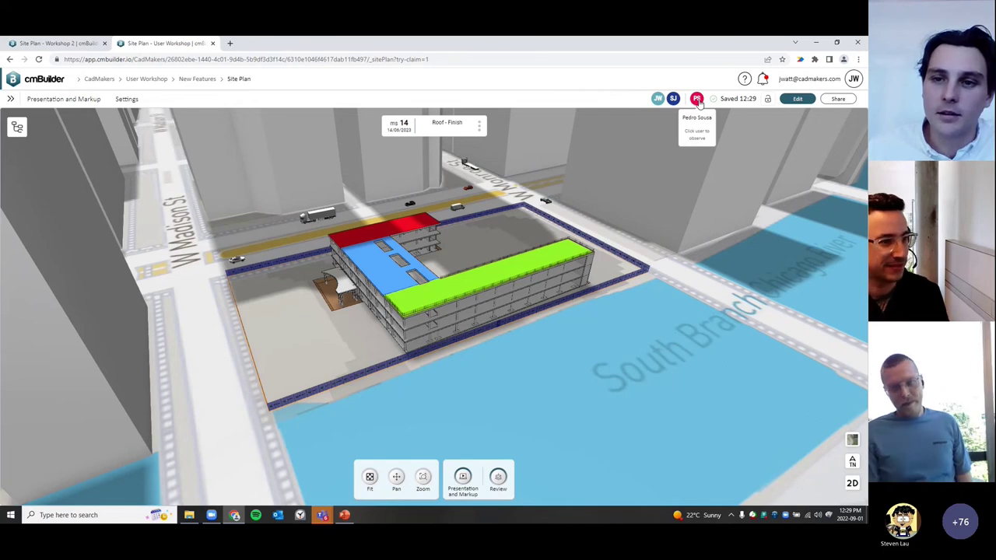
left_click(698, 99)
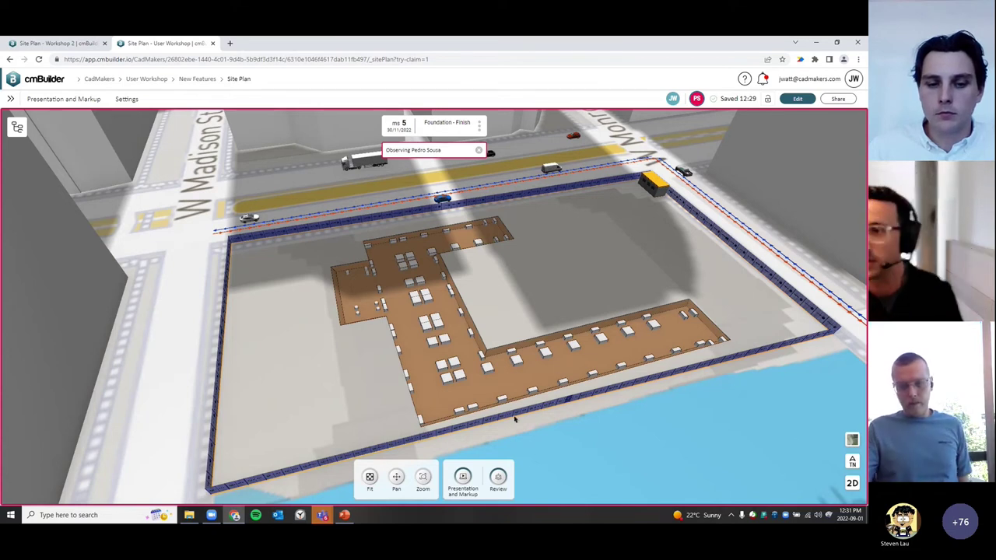
Switch to the browser with the Logic Graph Workshop Demo project and open the site plan of Scenario 1
mouse_move(322, 515)
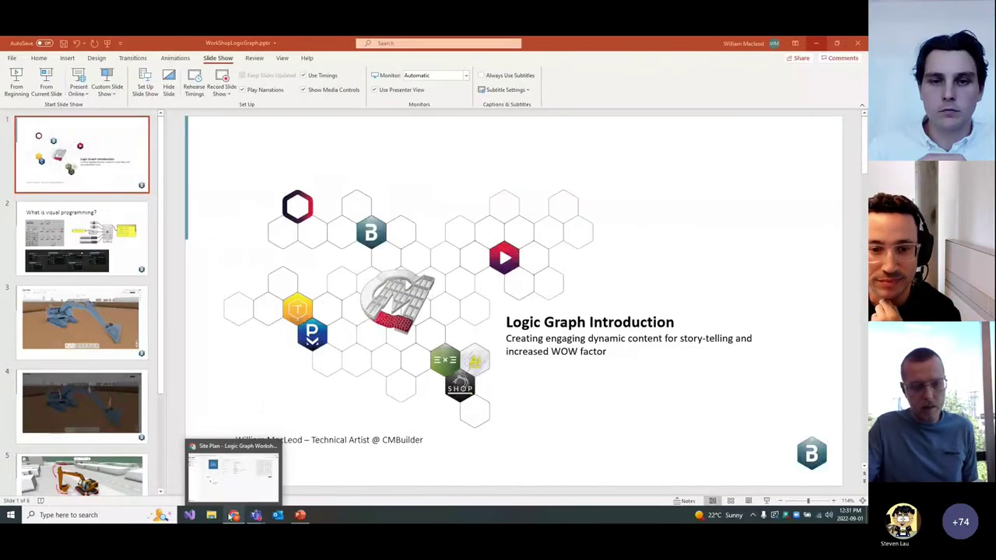
left_click(234, 516)
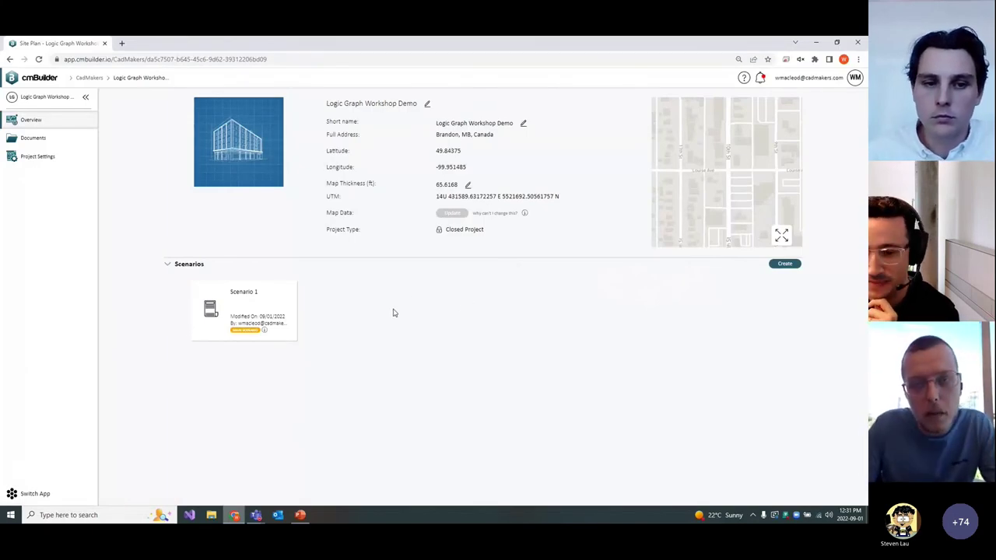
mouse_move(281, 328)
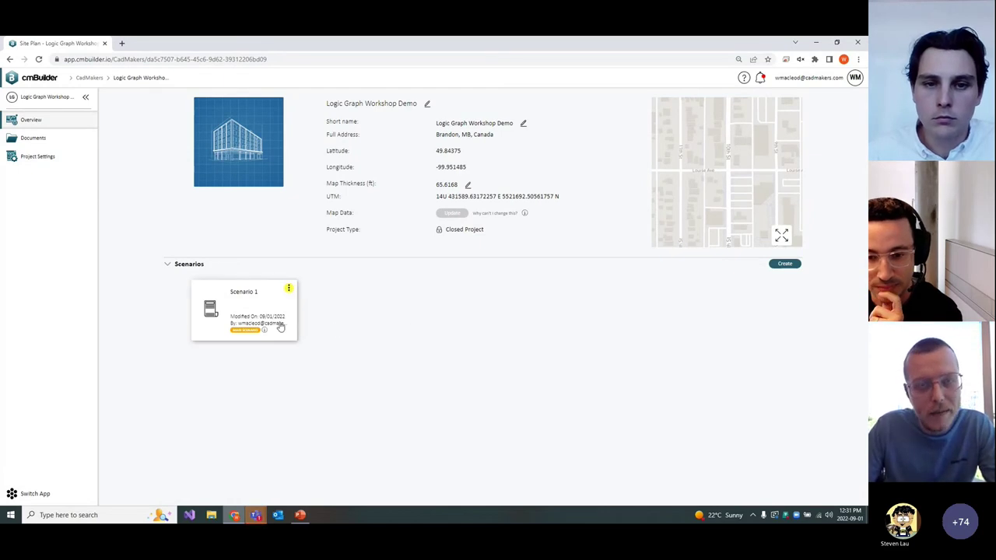
left_click(250, 318)
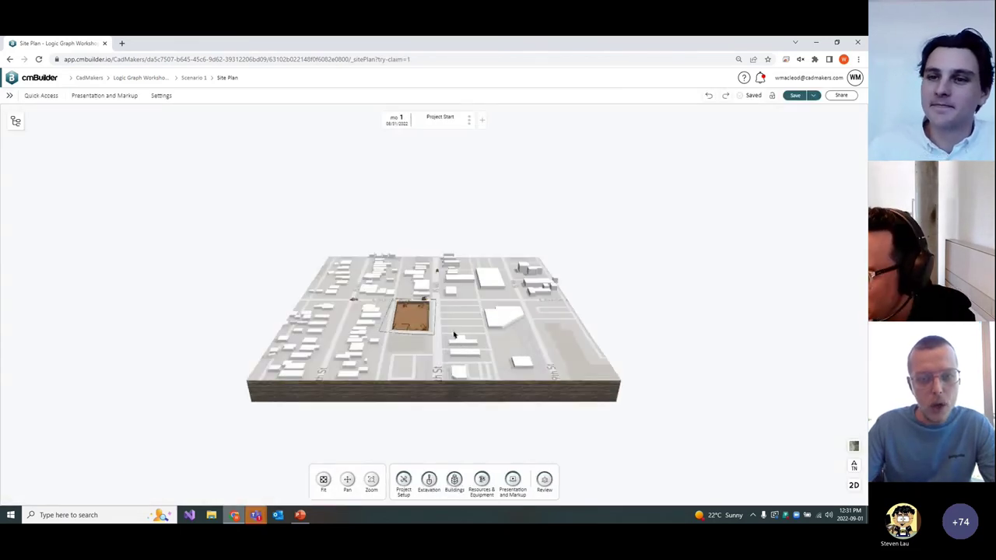
Examine the excavation pit and the moving excavators around Louise Ave and 10th St up close
left_click_drag(436, 338, 511, 329)
scroll(448, 323, "up", 5)
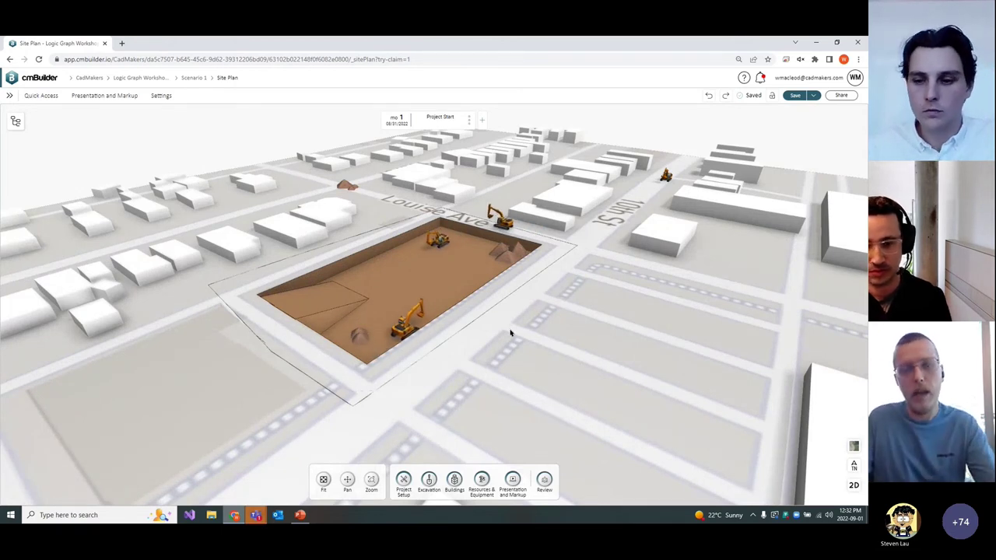
scroll(494, 320, "up", 5)
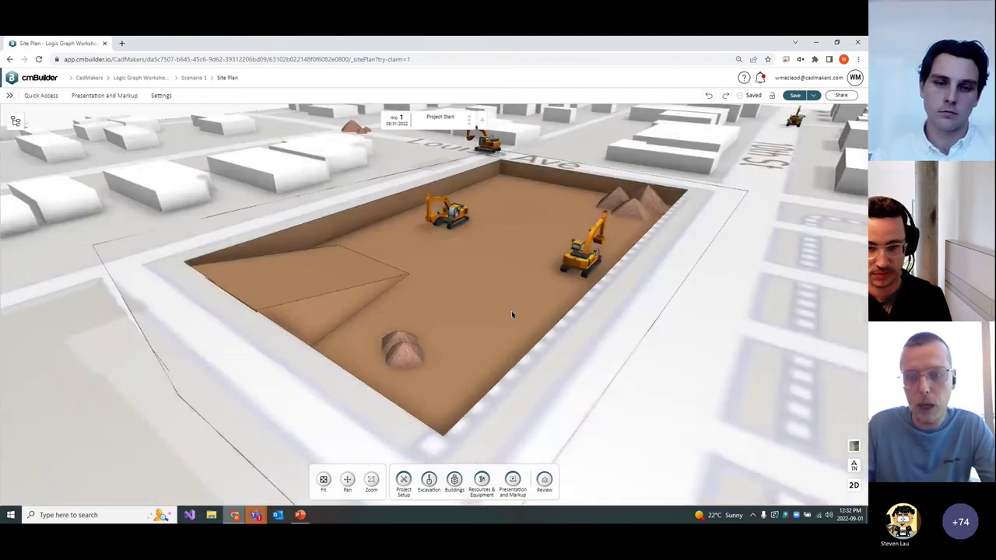
scroll(509, 313, "down", 5)
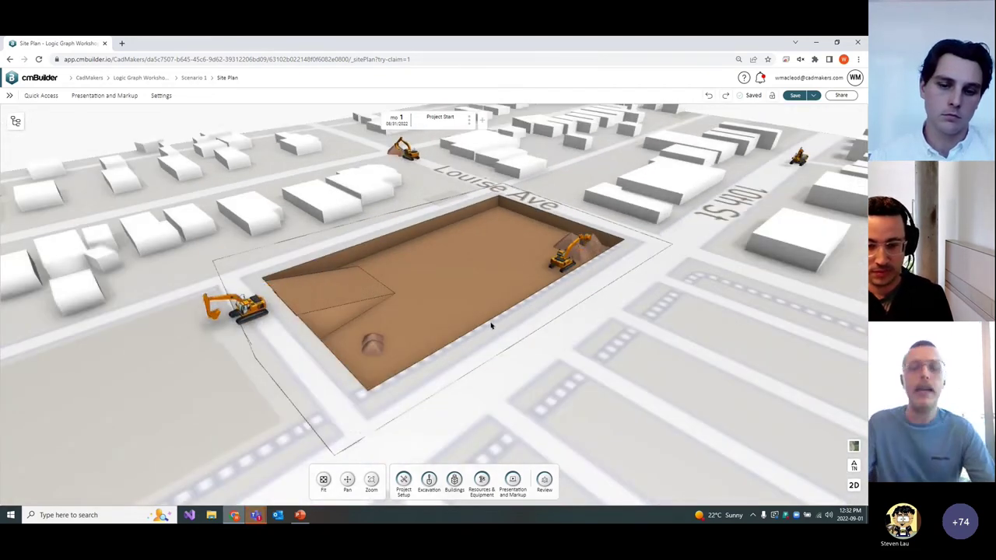
scroll(505, 322, "up", 2)
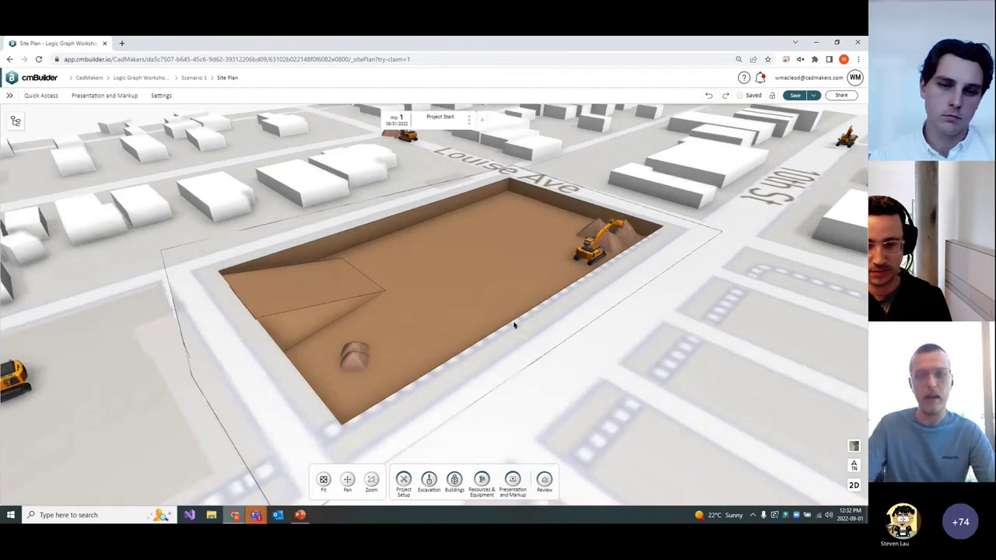
left_click_drag(590, 307, 532, 344)
scroll(532, 346, "up", 5)
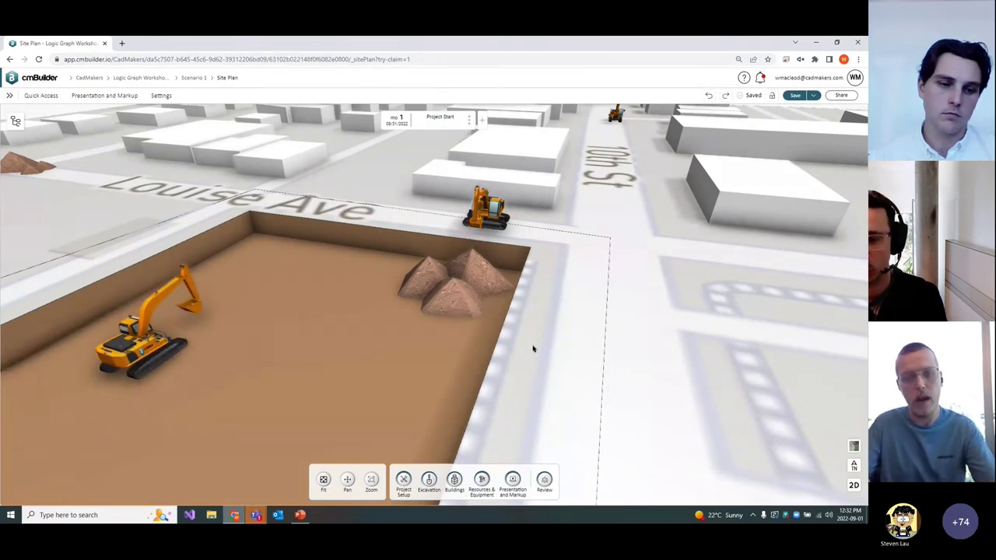
Switch to the PowerPoint presentation WorkShopLogicGraph.pptx and run its slide show from the beginning to the "What is visual programming?" slide
left_click(300, 515)
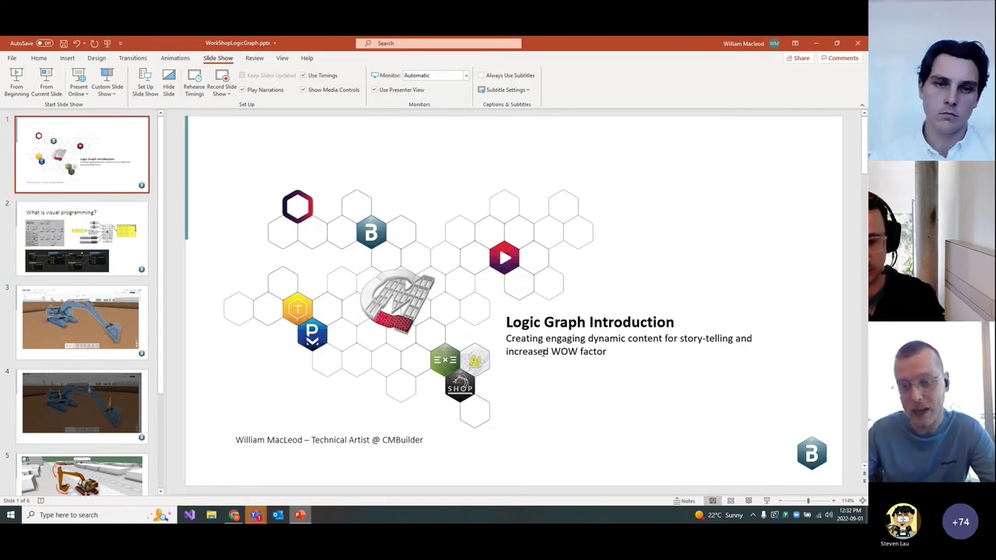
scroll(526, 349, "down", 1)
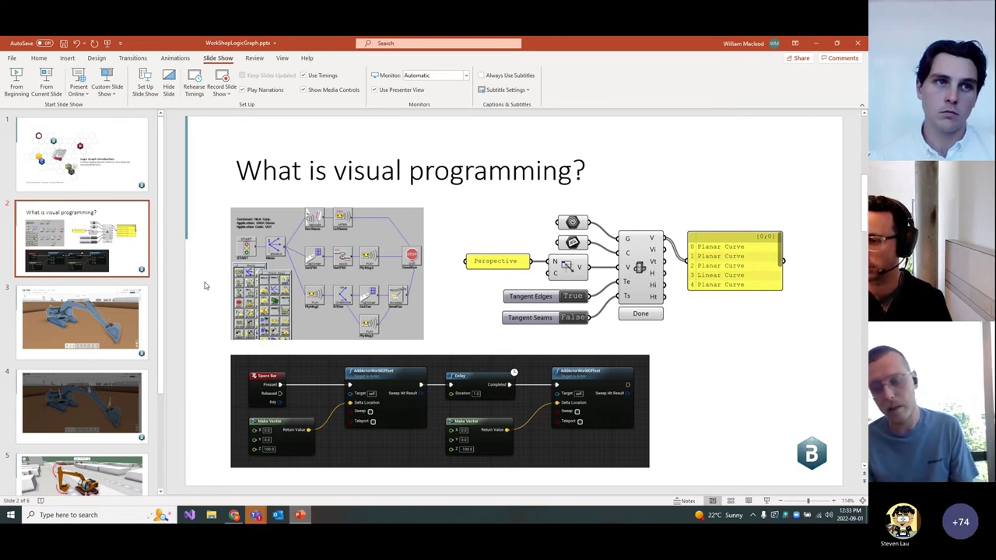
left_click(17, 81)
left_click(555, 312)
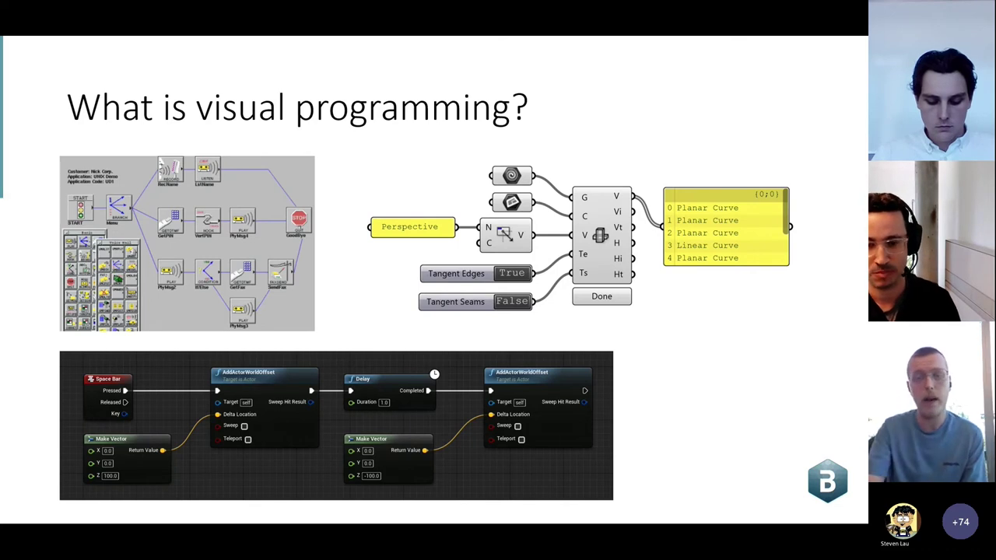
Present the excavator rig, bone and numbered motion slides through to the Animate Bone graph slide, and end the slide show
left_click(573, 127)
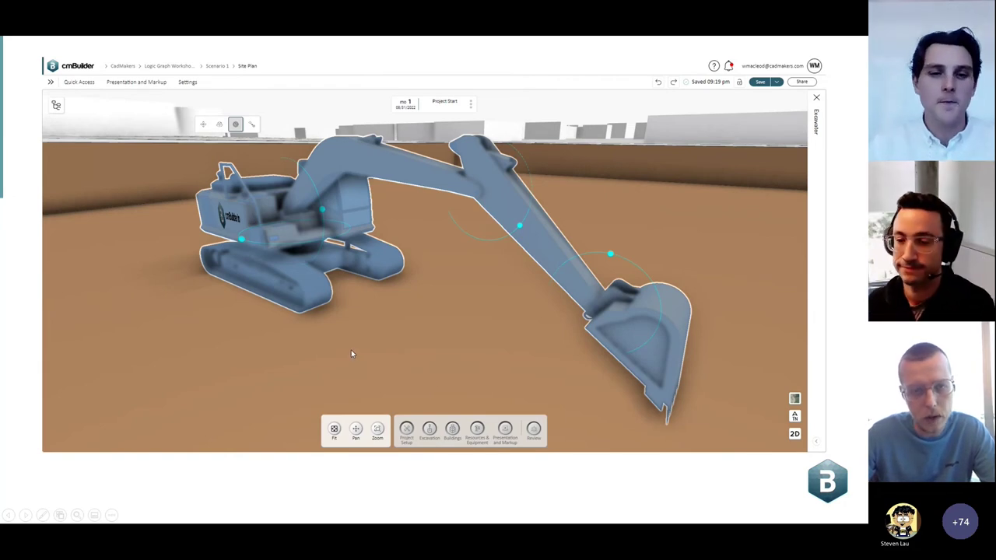
left_click(219, 248)
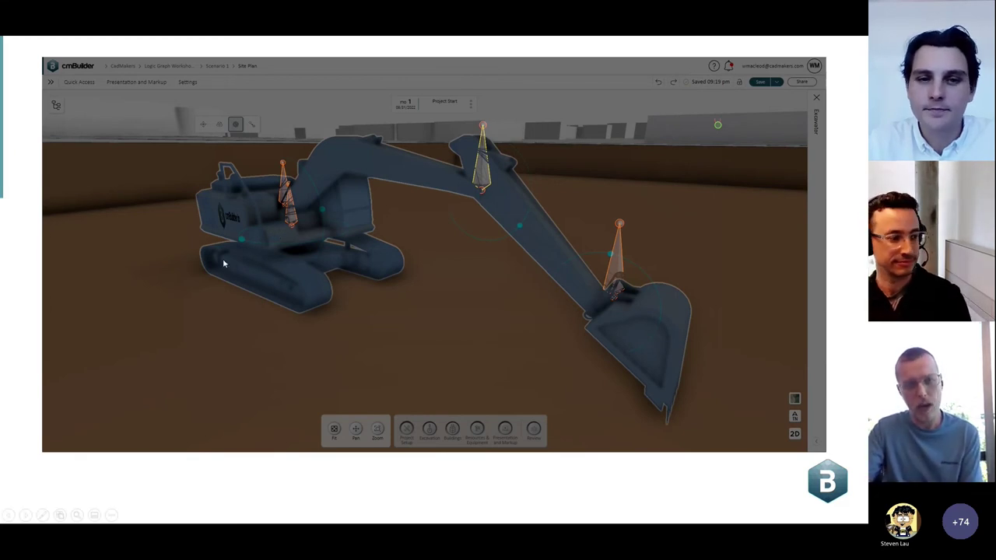
left_click(151, 233)
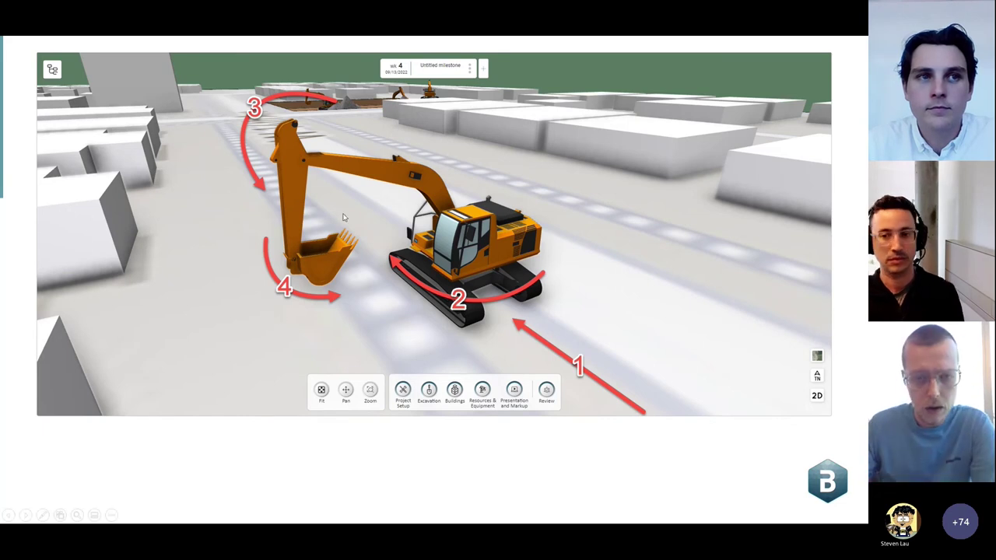
left_click(540, 304)
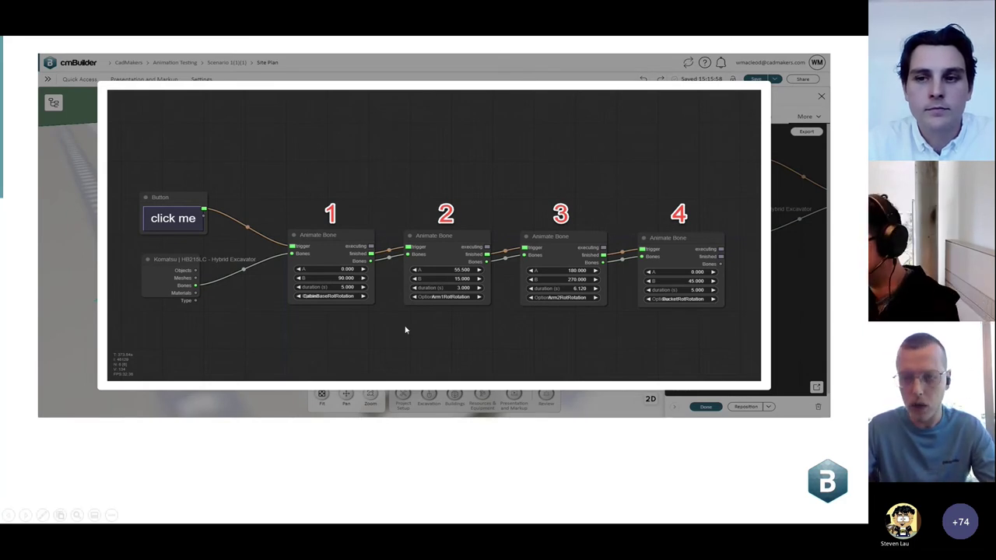
left_click(421, 345)
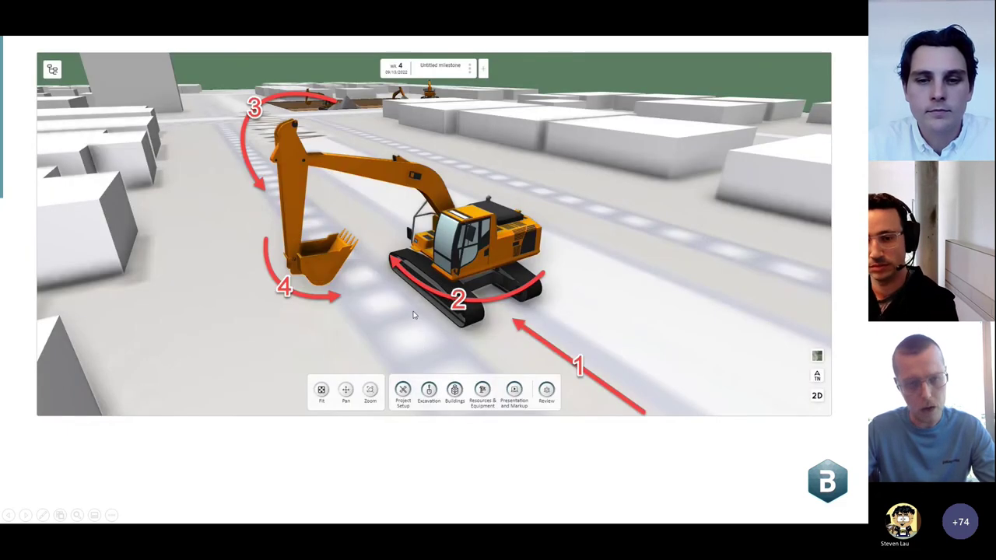
left_click(415, 311)
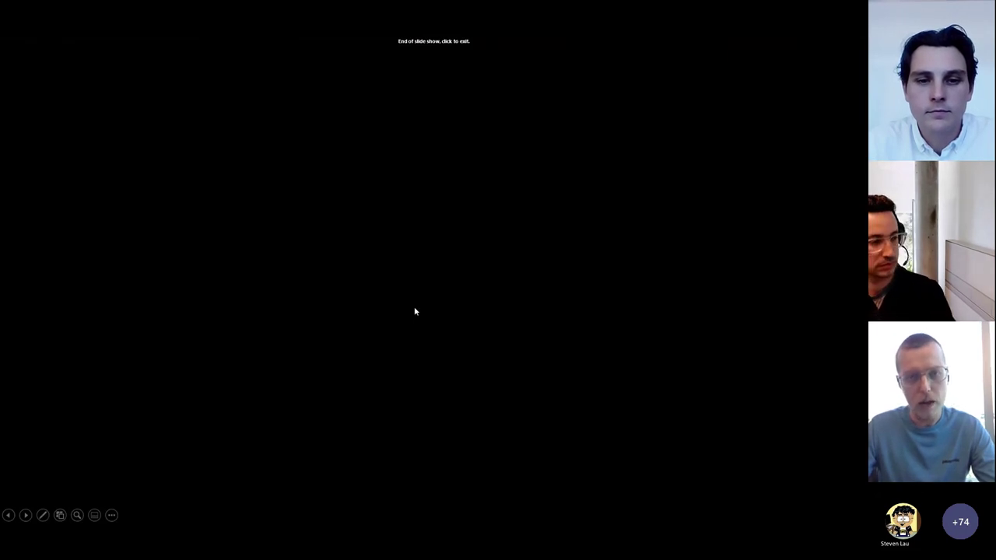
left_click(388, 297)
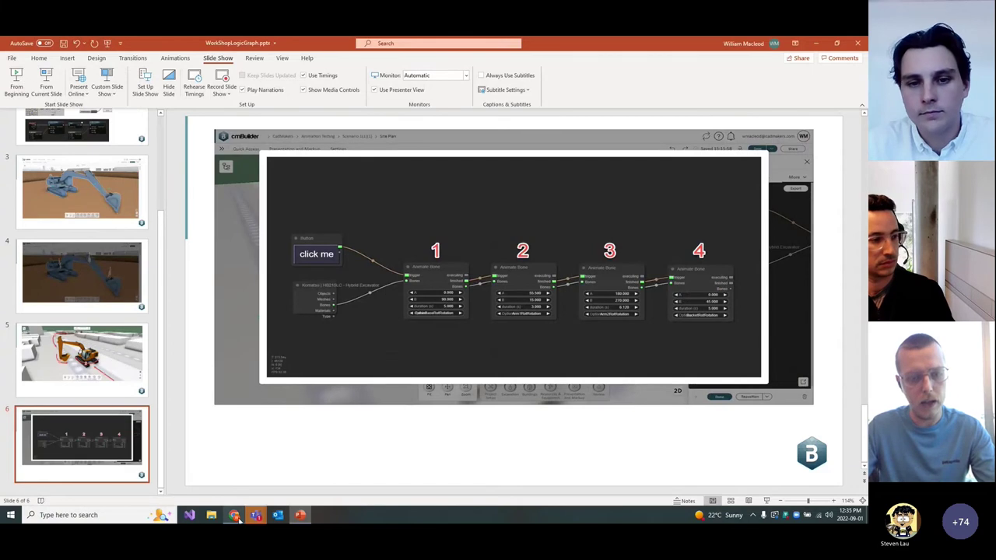
Switch back to the cmBuilder site plan and zoom to the excavator at the far end of 10th St
left_click(235, 515)
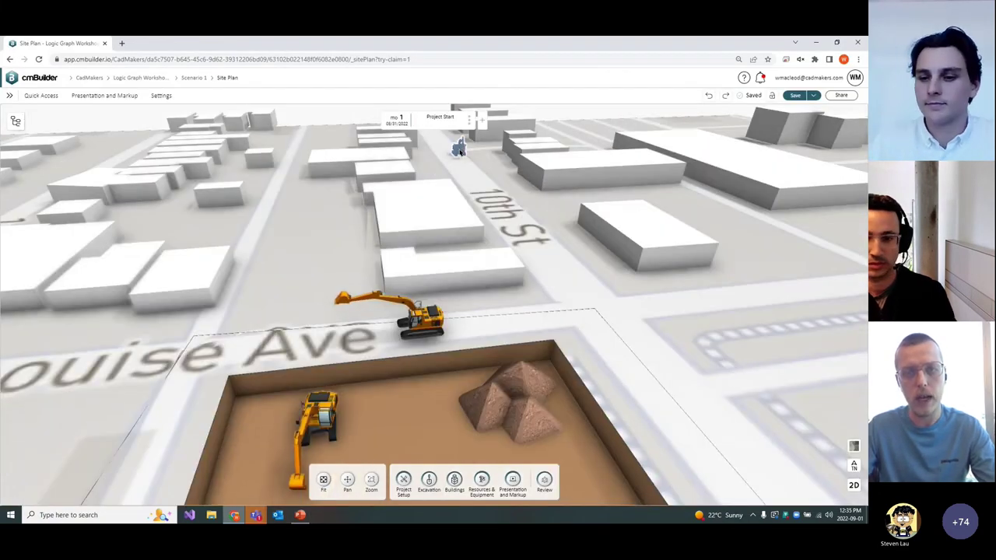
right_click(459, 150)
left_click(471, 160)
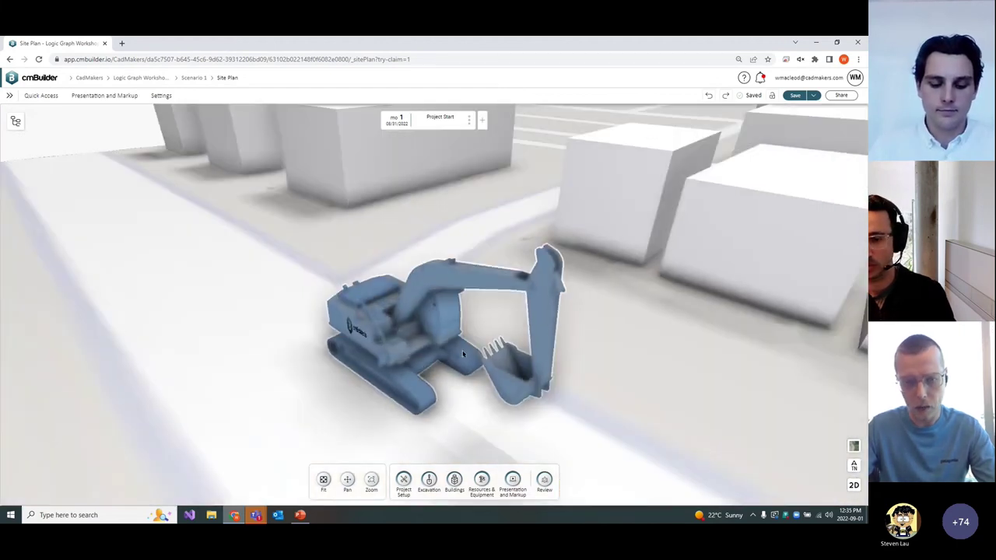
Open the Visual Graph of the excavator on 10th St in the enlarged editor and bring all its nodes into view
left_click(470, 268)
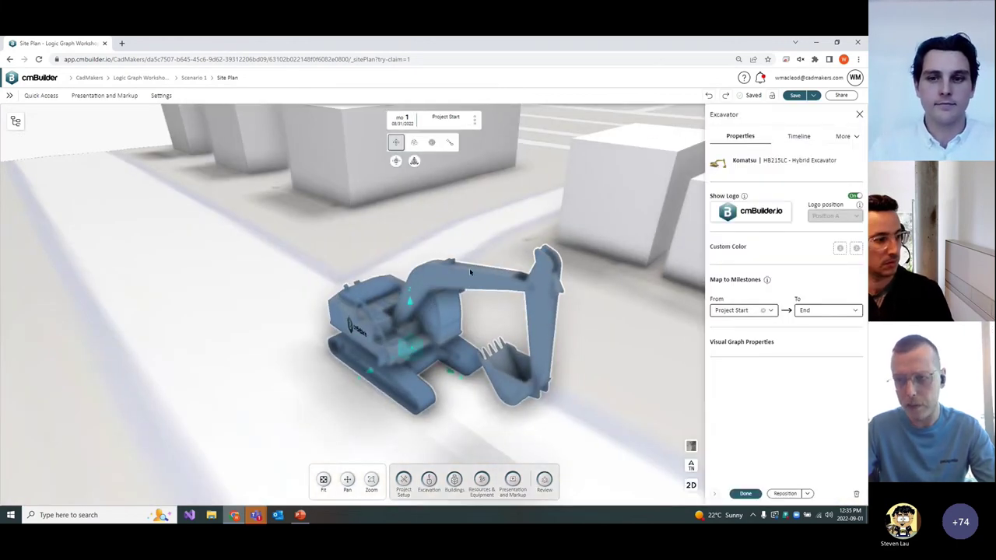
left_click(846, 138)
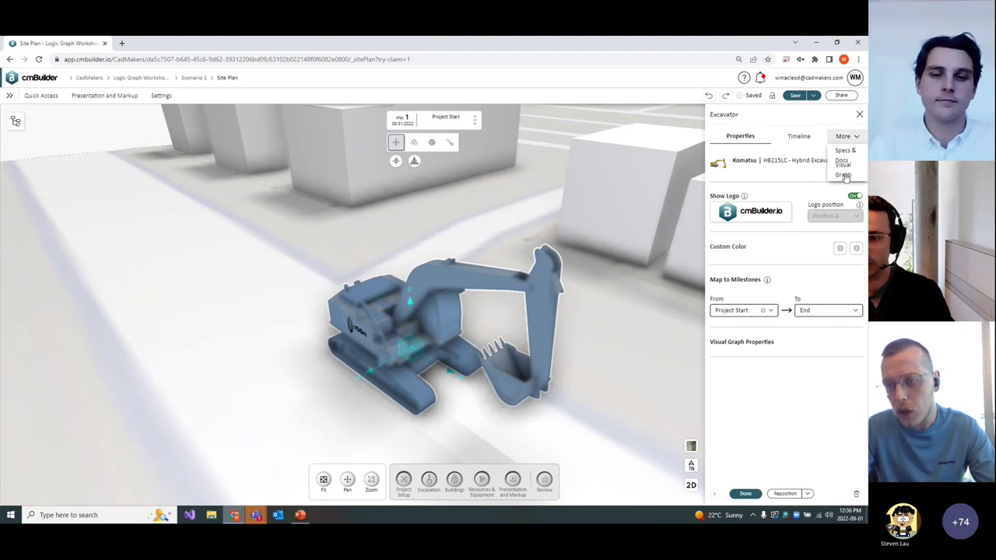
left_click(845, 176)
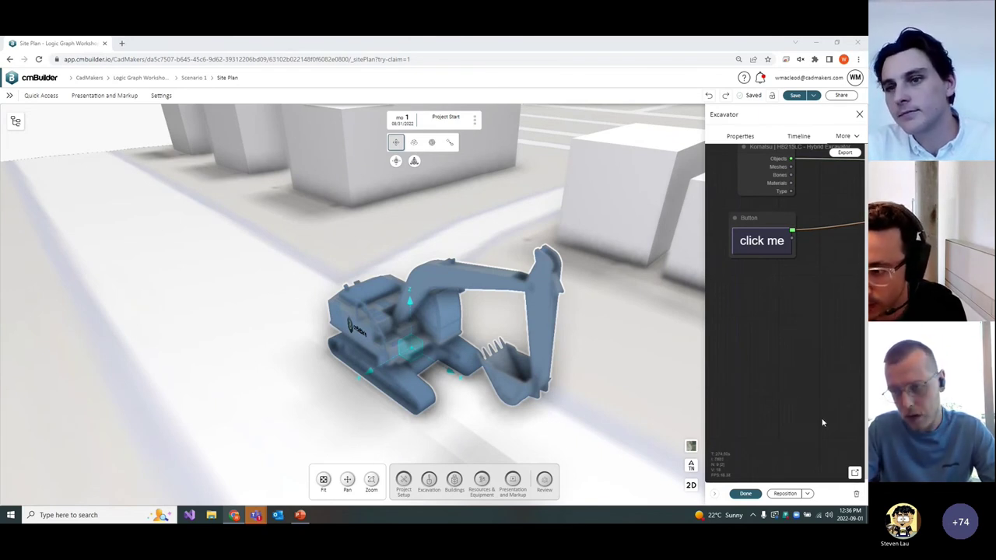
scroll(793, 459, "up", 3)
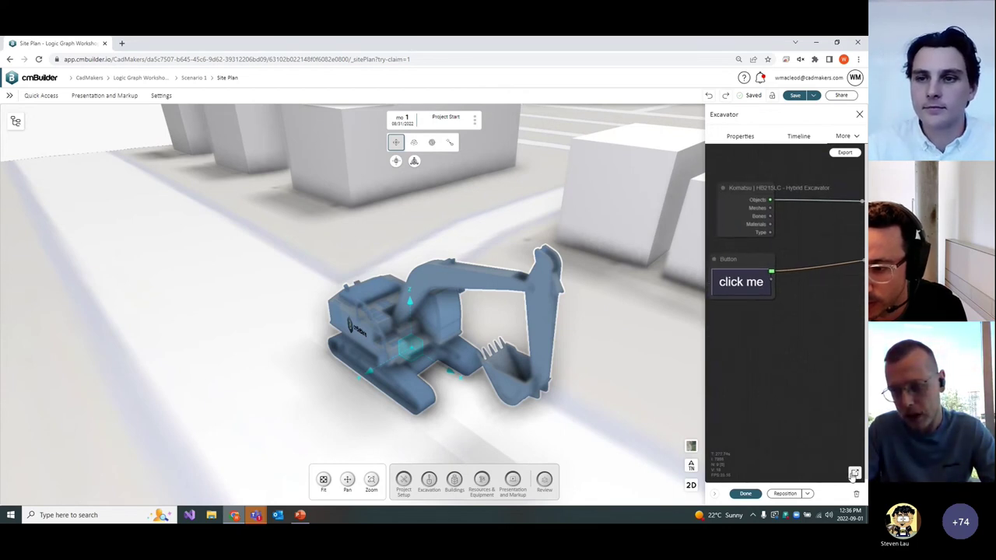
left_click(855, 474)
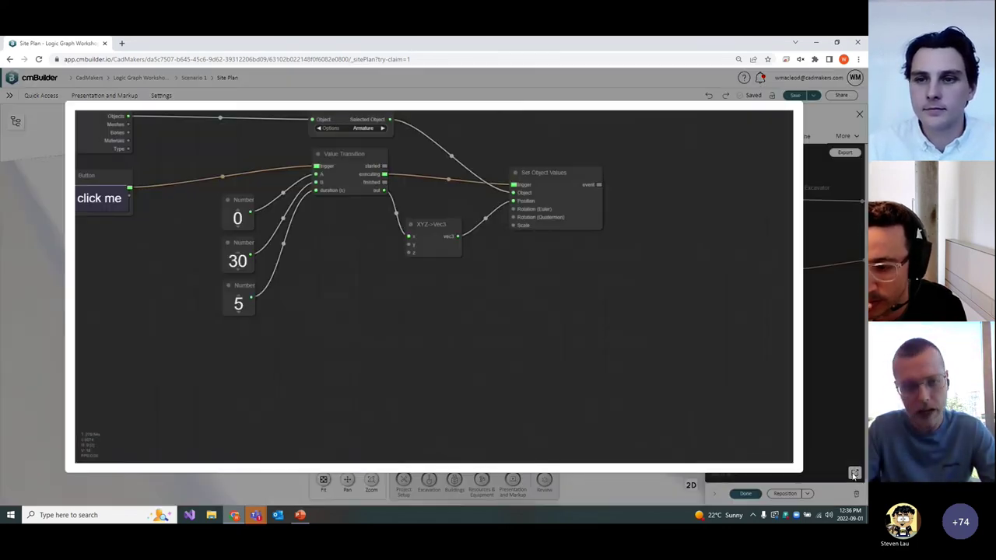
left_click_drag(334, 244, 394, 317)
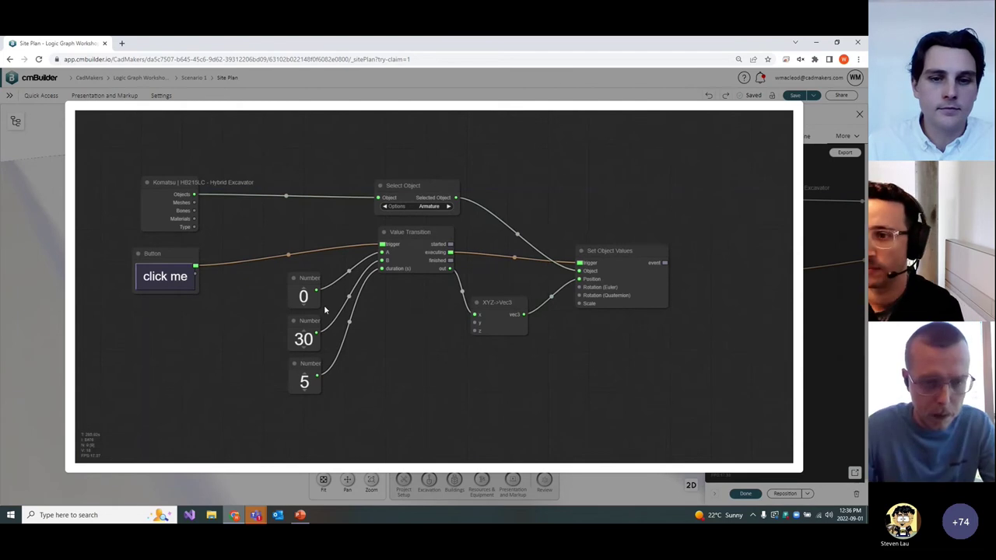
left_click_drag(238, 298, 262, 289)
Examine the node categories offered for adding a node to the excavator's graph, and dismiss the list without adding one
left_click(160, 277)
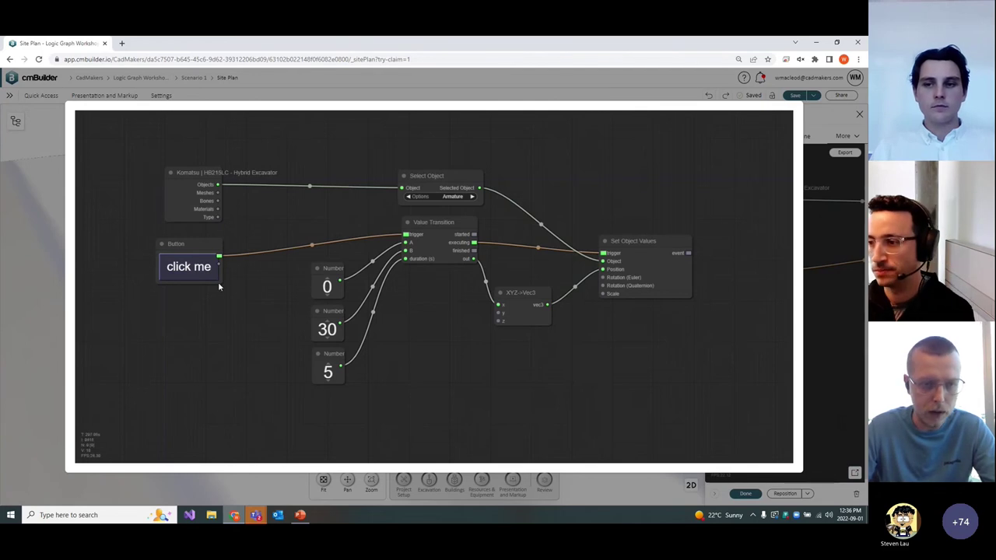
right_click(189, 312)
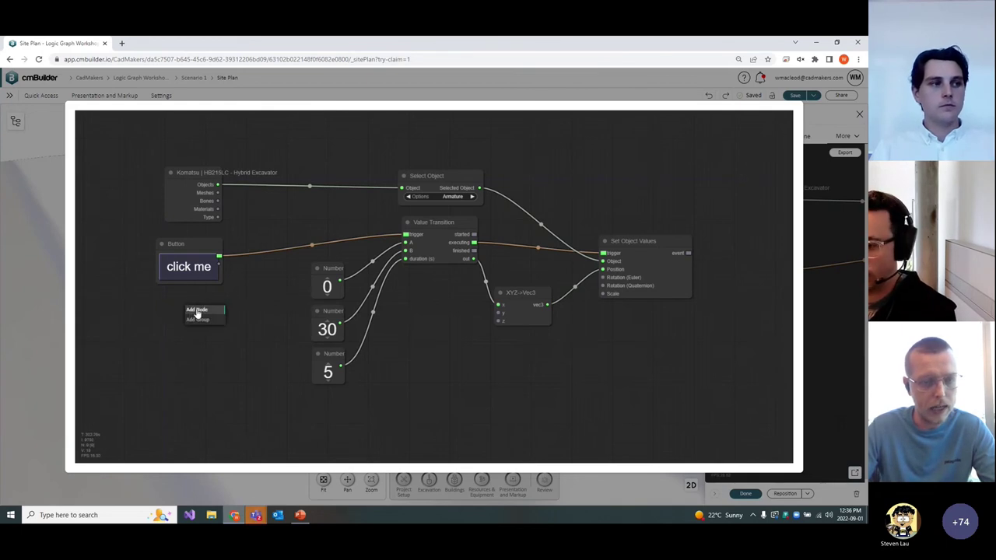
left_click(197, 311)
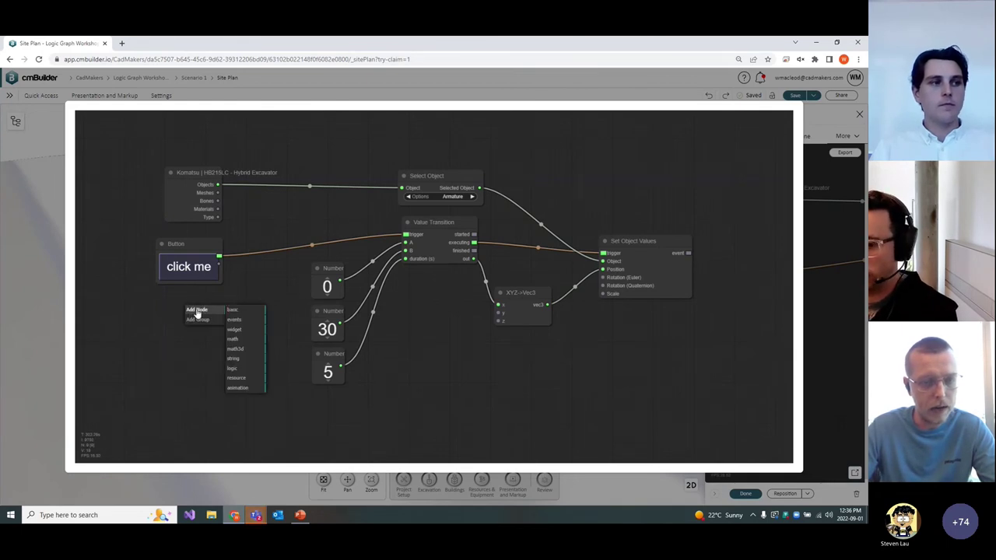
left_click(236, 321)
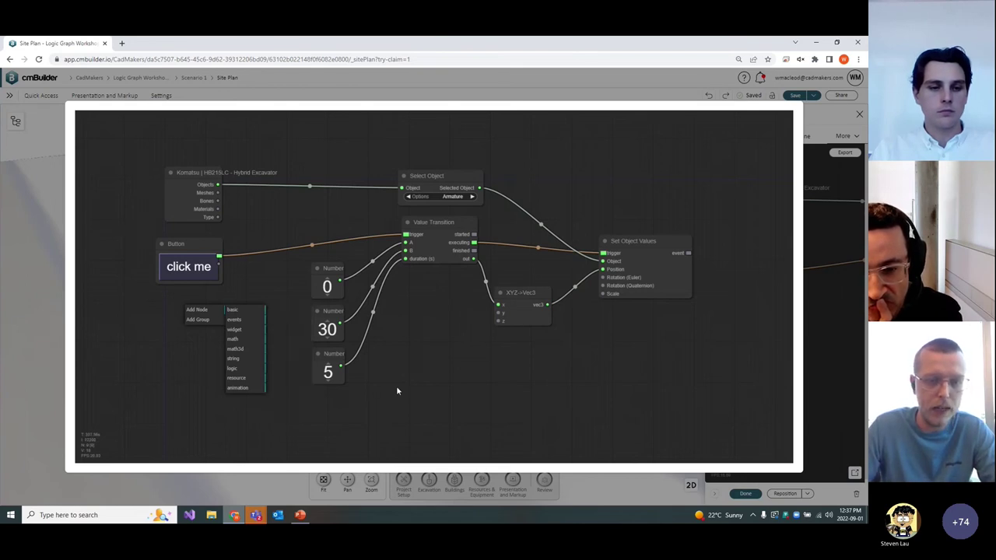
left_click(199, 271)
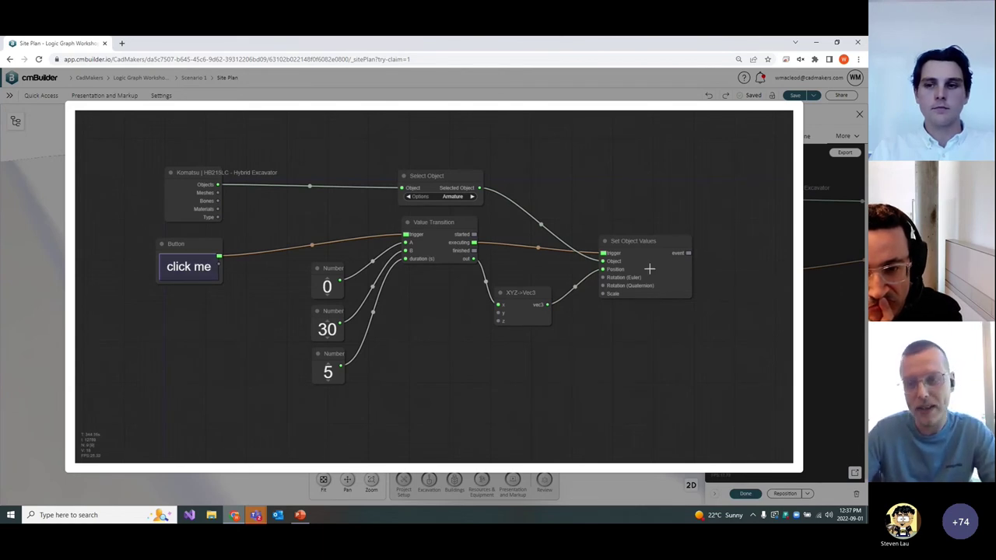
Close the enlarged graph, trigger the Button node to run the excavator's movement along 10th St, and deselect the excavator
left_click(826, 335)
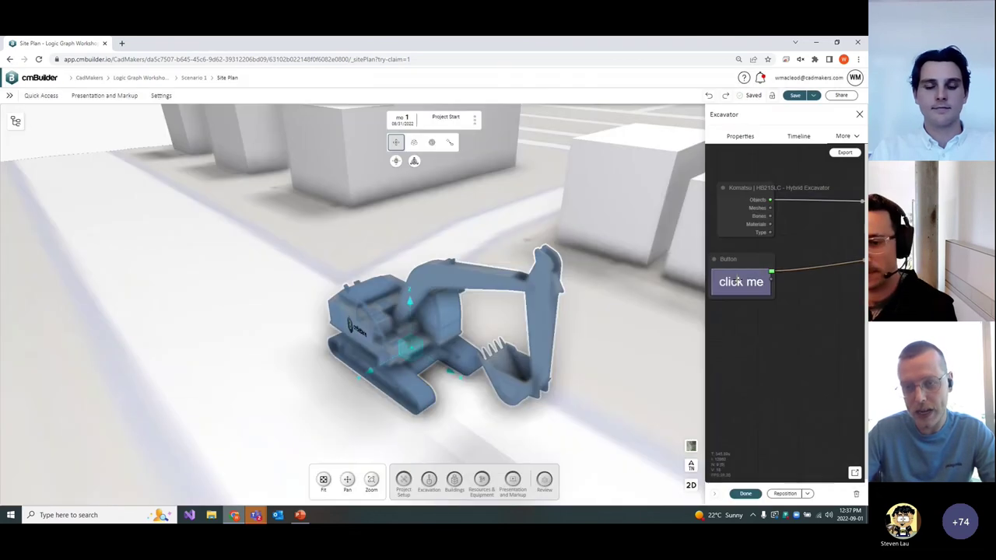
left_click(738, 282)
scroll(605, 312, "down", 5)
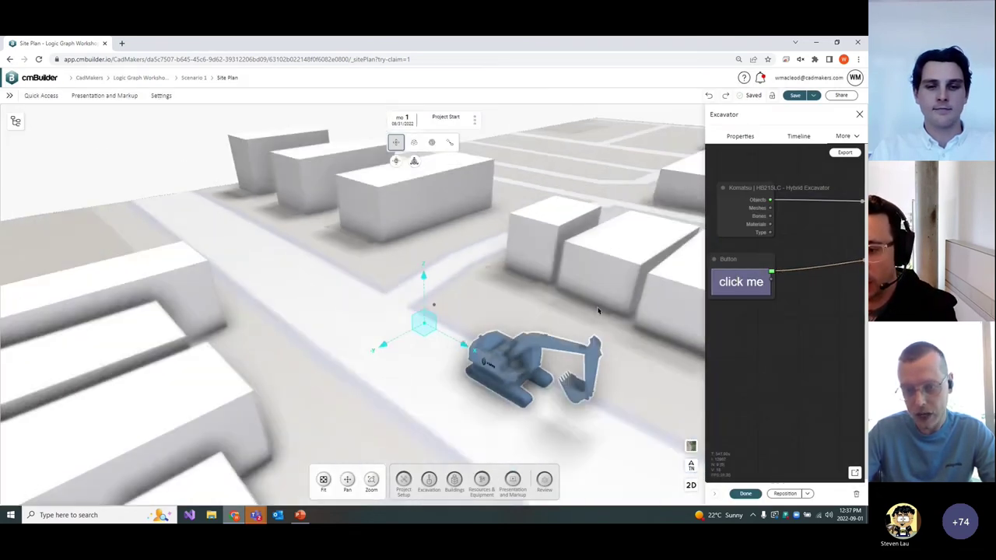
left_click_drag(613, 323, 517, 309)
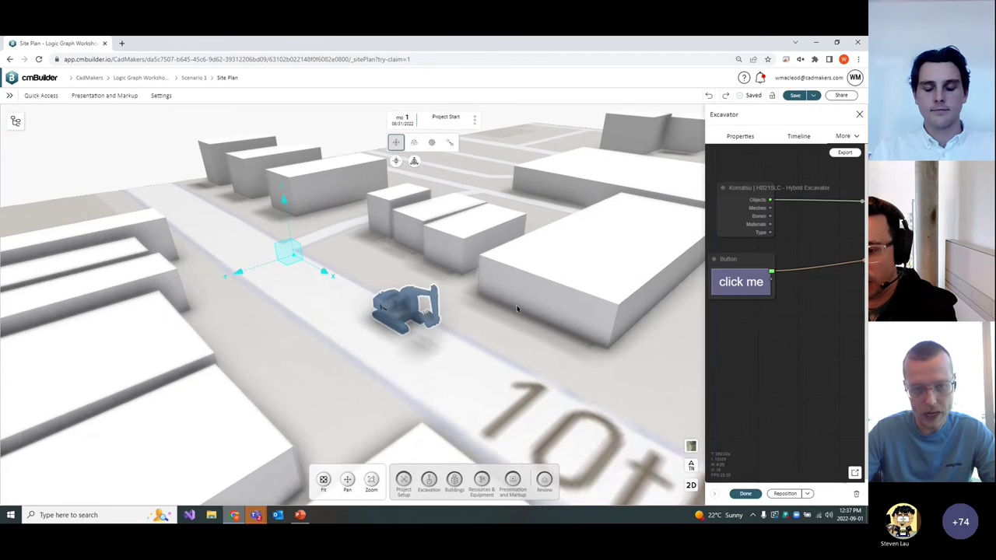
left_click(517, 309)
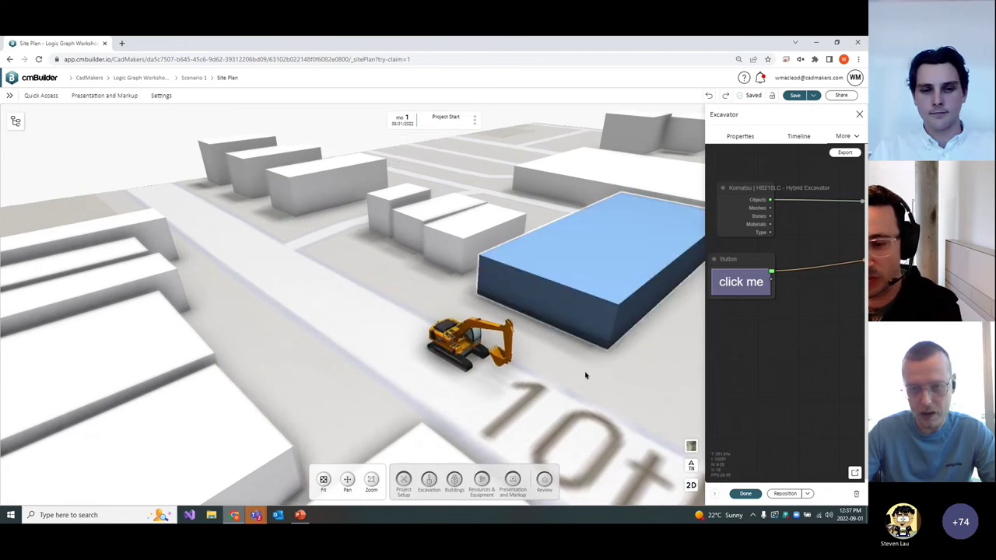
Set the number feeding the Value Transition duration to 2 and trigger the Button node to replay the excavator's movement
left_click(855, 472)
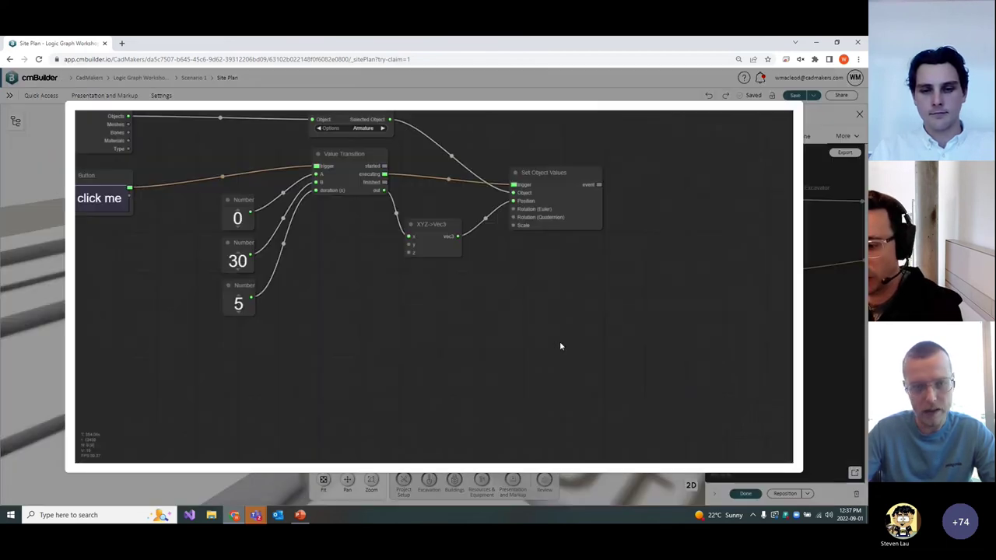
left_click_drag(327, 265, 395, 333)
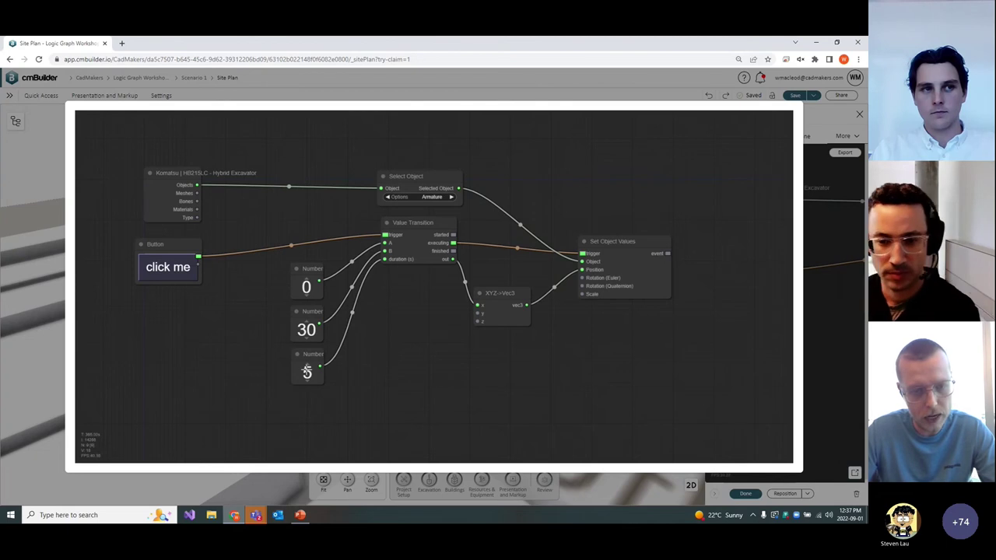
left_click_drag(306, 374, 306, 383)
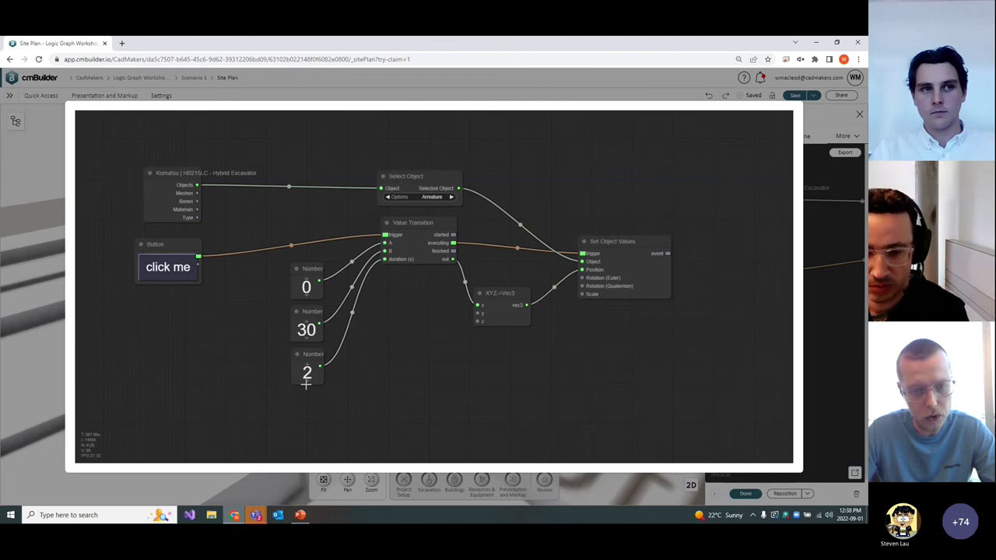
left_click(808, 317)
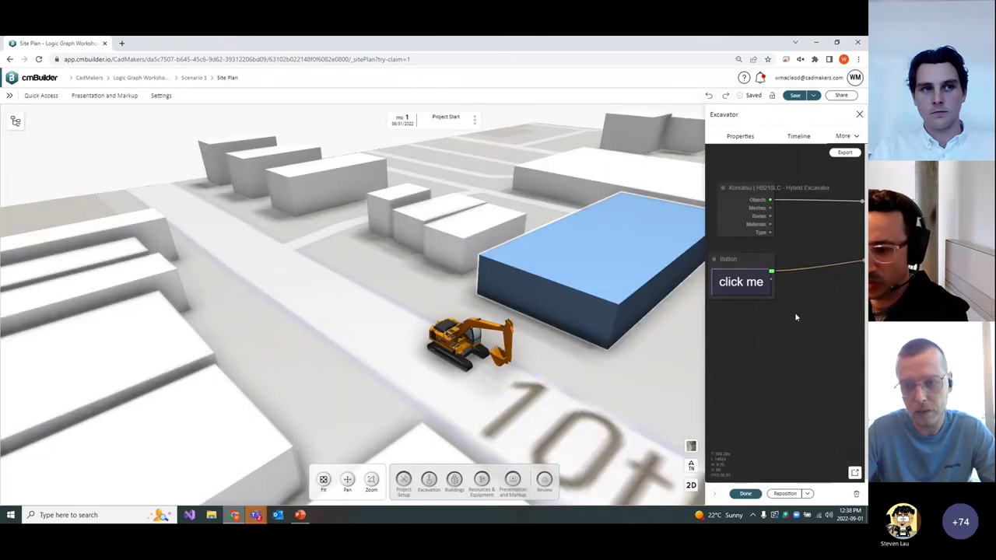
left_click(748, 284)
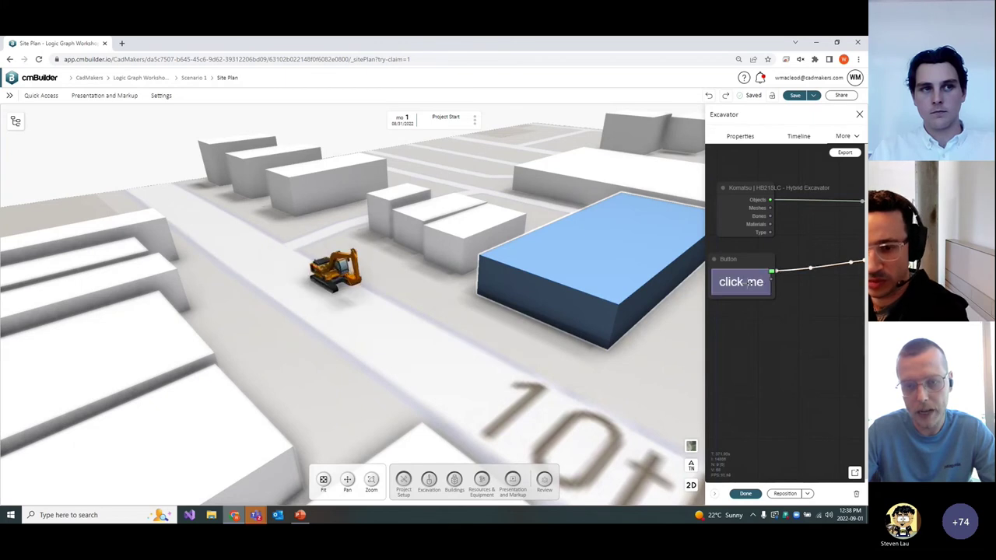
Reopen the enlarged graph and show both ways of adding a node: the node search and the Add Node category list
left_click(854, 473)
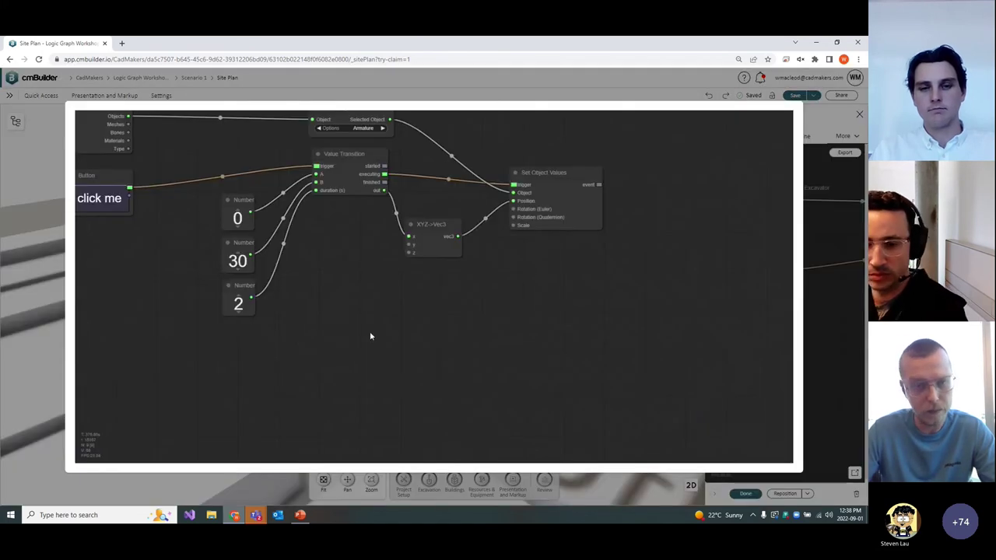
left_click_drag(307, 278, 370, 288)
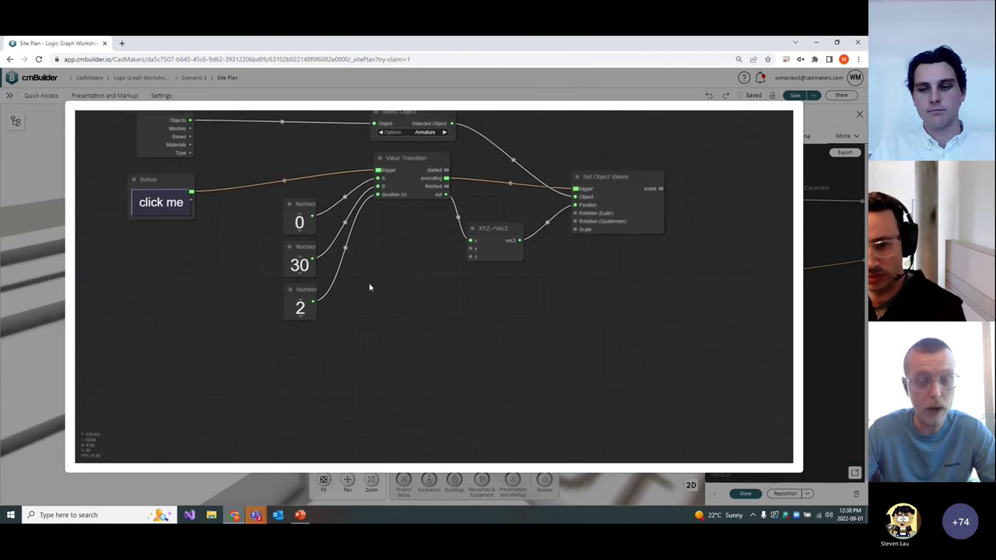
double_click(271, 366)
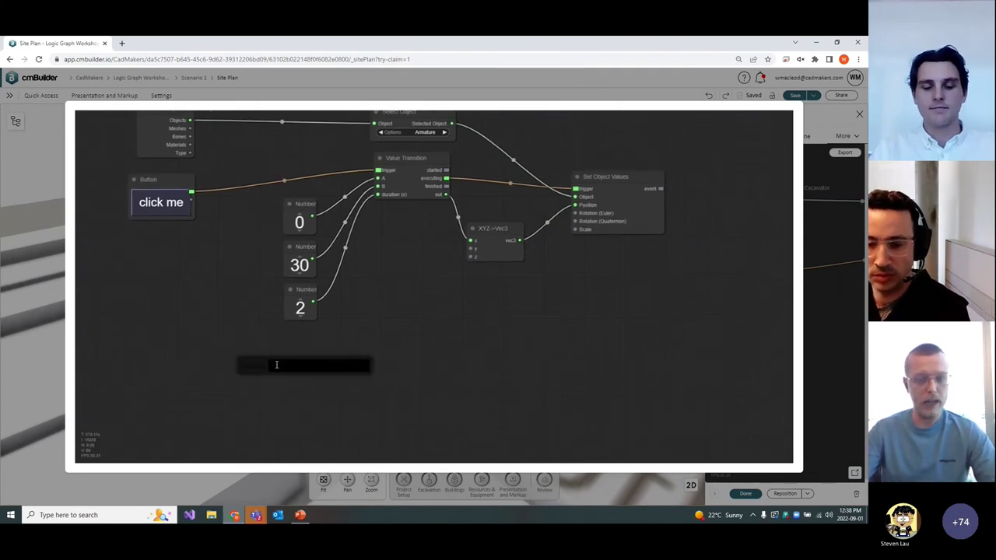
right_click(194, 320)
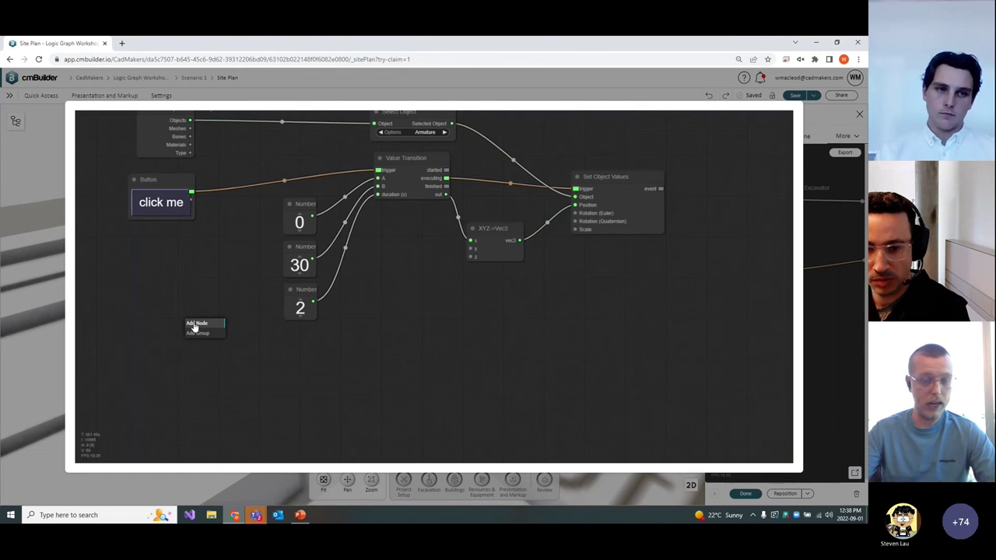
mouse_move(205, 328)
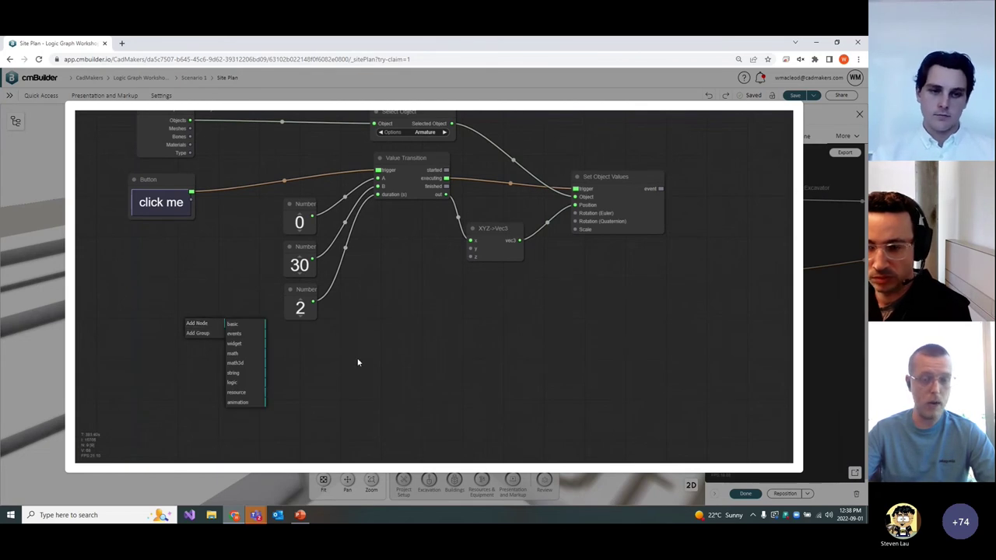
double_click(320, 347)
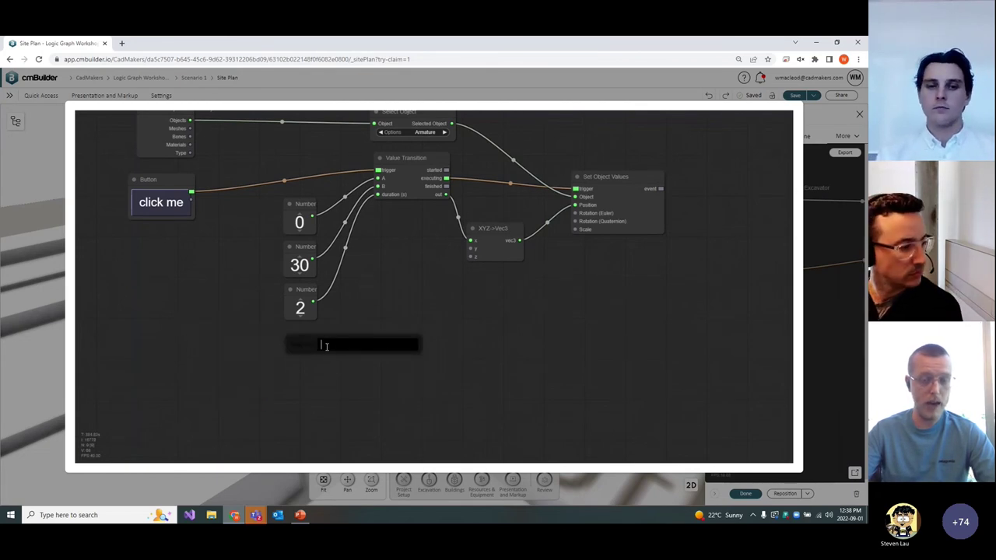
right_click(208, 333)
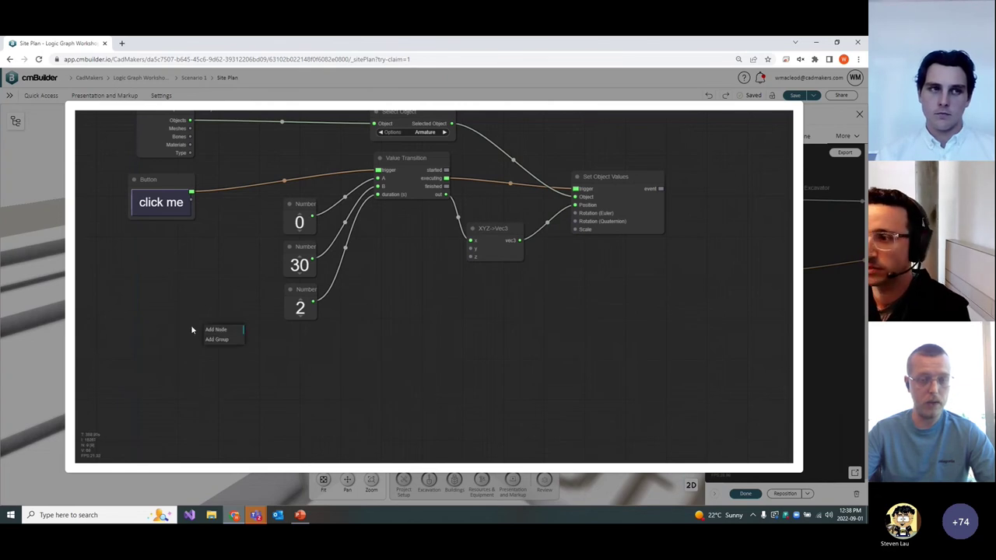
Search the nodes for "sli", add the widget/internal_slider node, and place it just below the three Number nodes
double_click(193, 326)
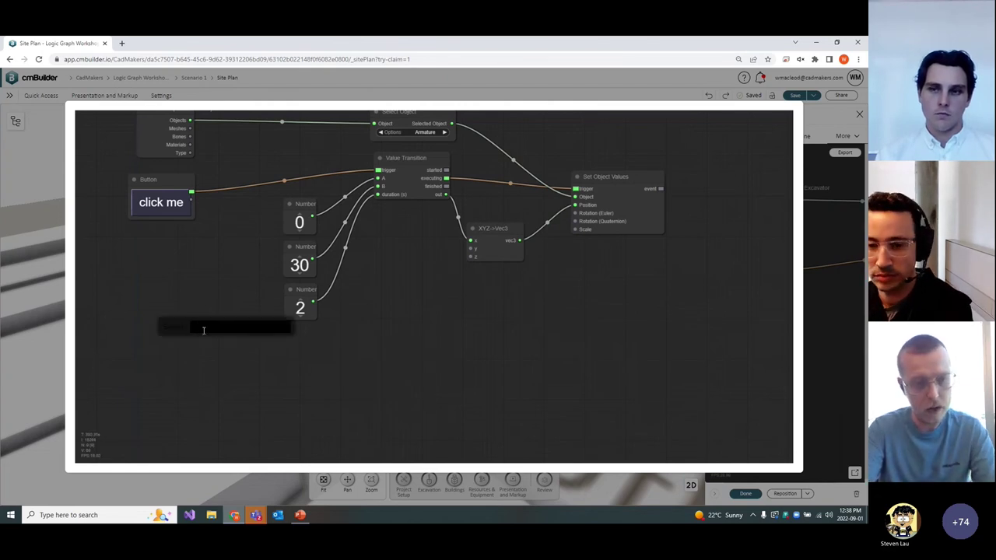
type("sli")
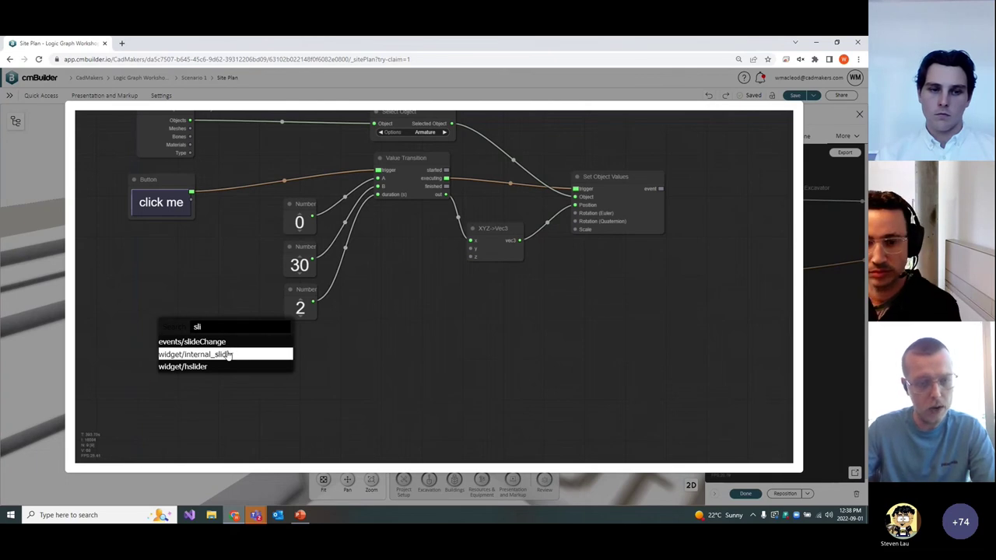
left_click(227, 355)
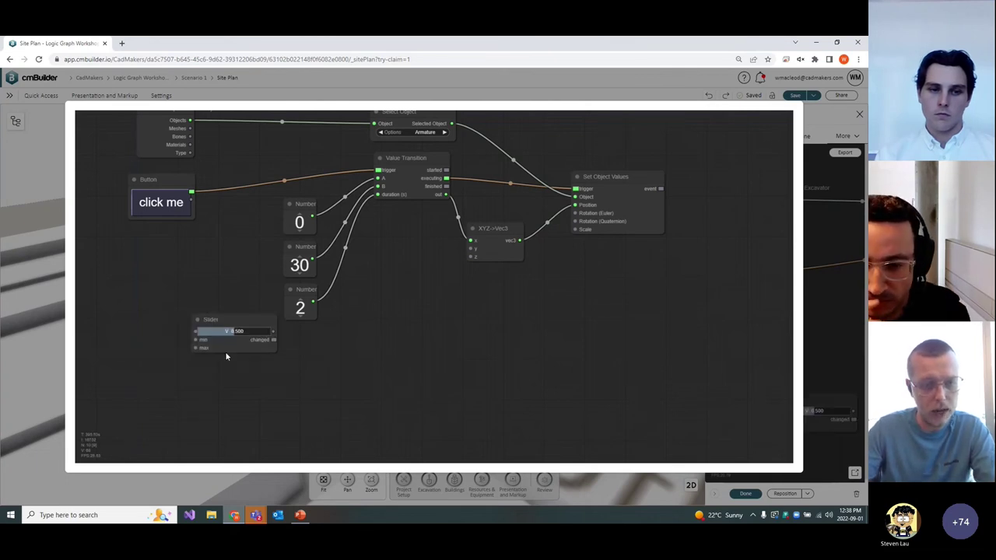
left_click_drag(228, 343, 253, 357)
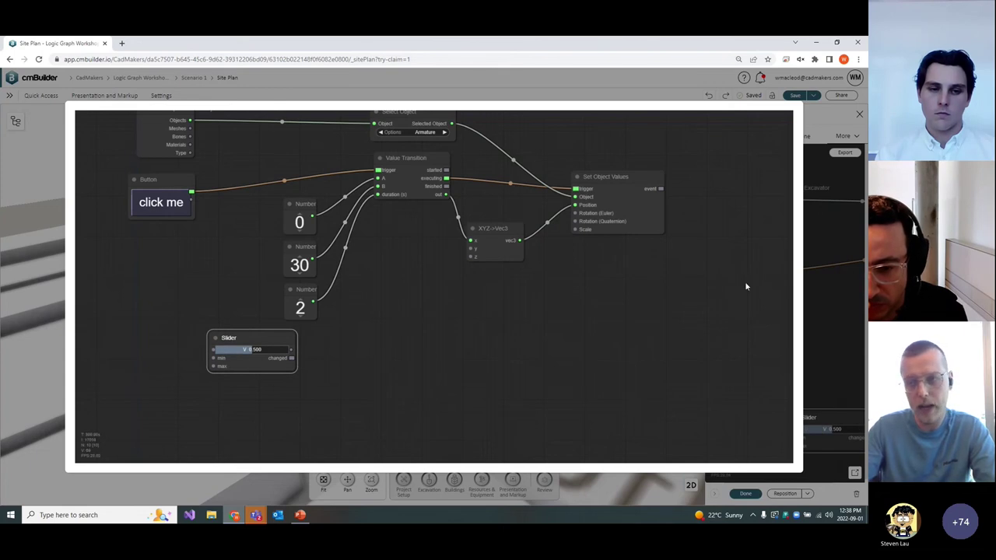
View the new slider under the excavator's Visual Graph Properties and return to the enlarged graph
left_click(819, 115)
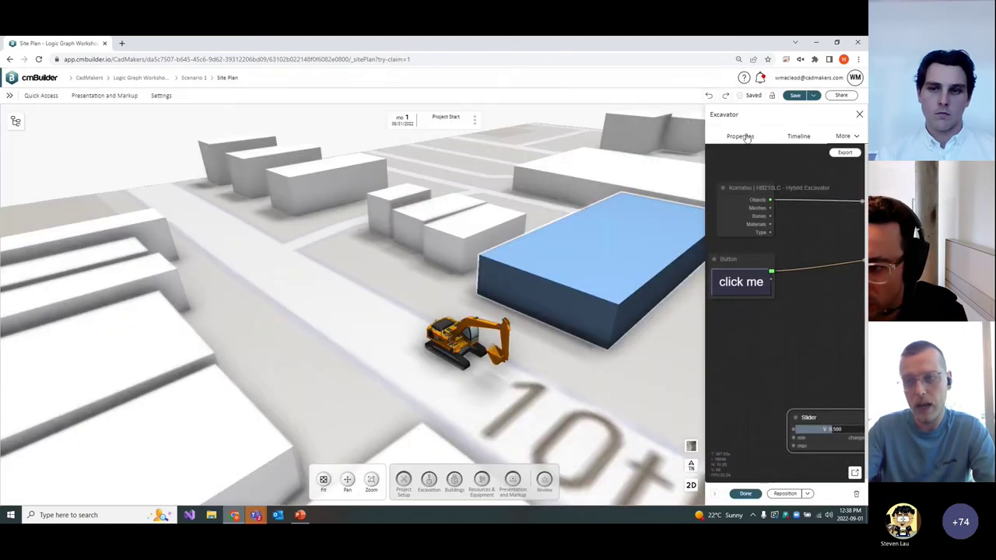
left_click(740, 137)
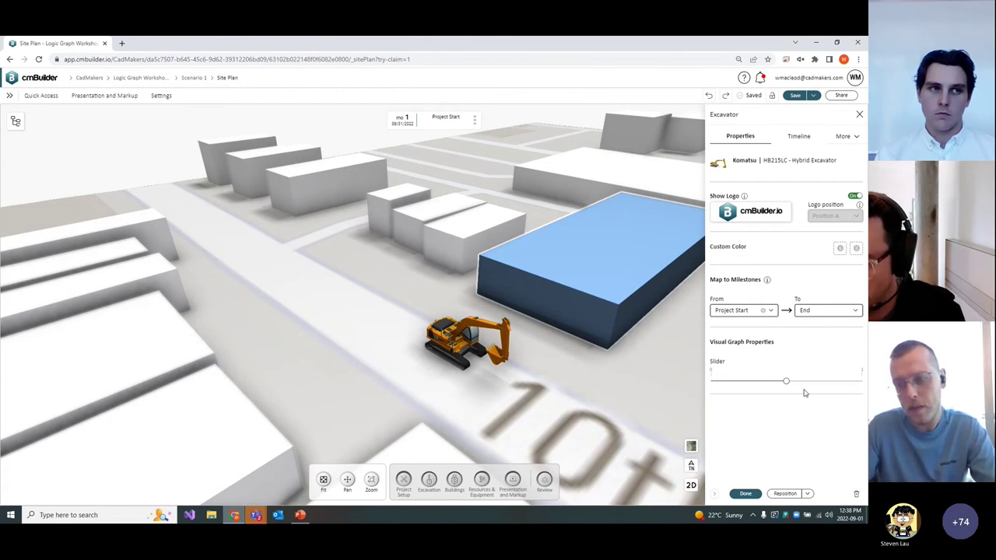
left_click(844, 136)
left_click(845, 175)
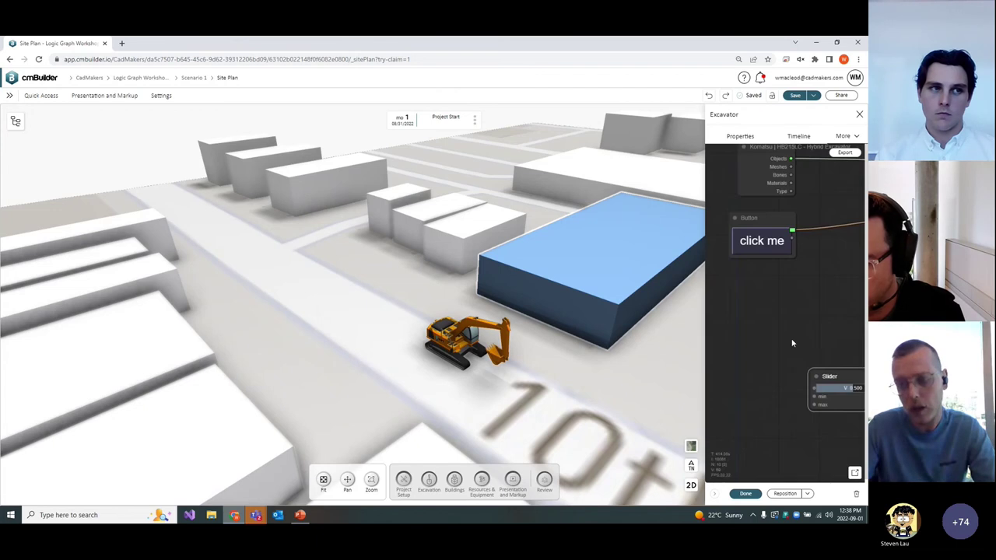
left_click(853, 474)
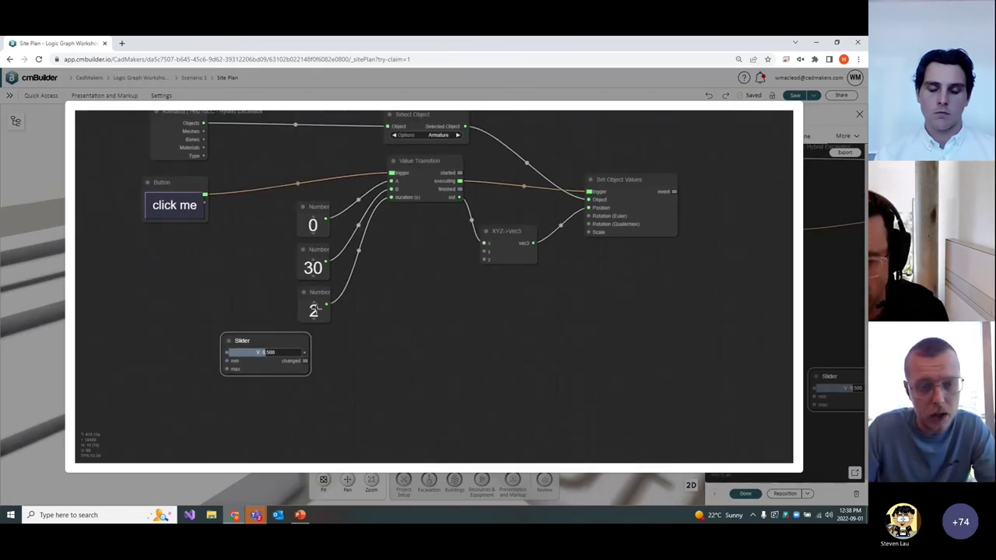
Connect the slider's value output to the Value Transition duration and remove the Number node holding 2
left_click_drag(312, 293, 333, 300)
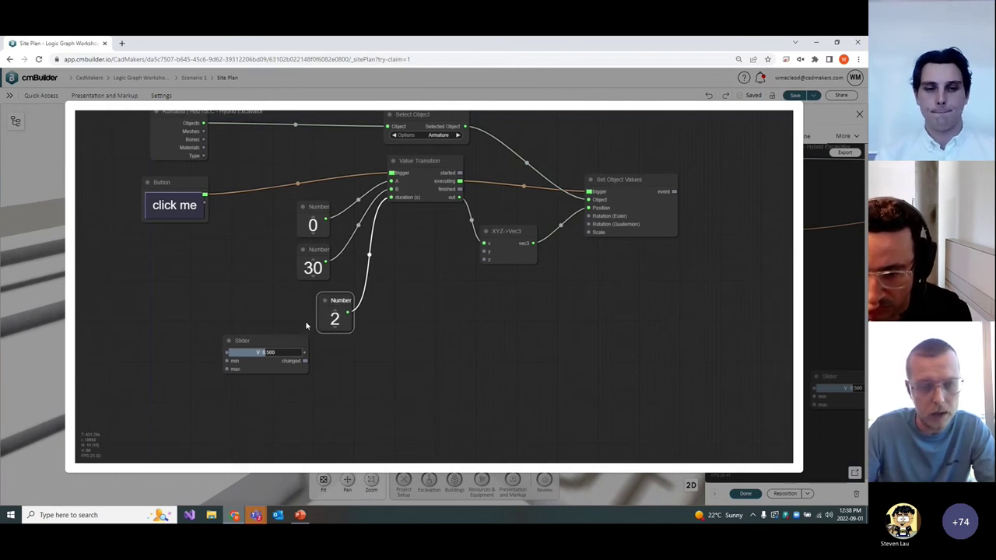
left_click_drag(304, 352, 392, 198)
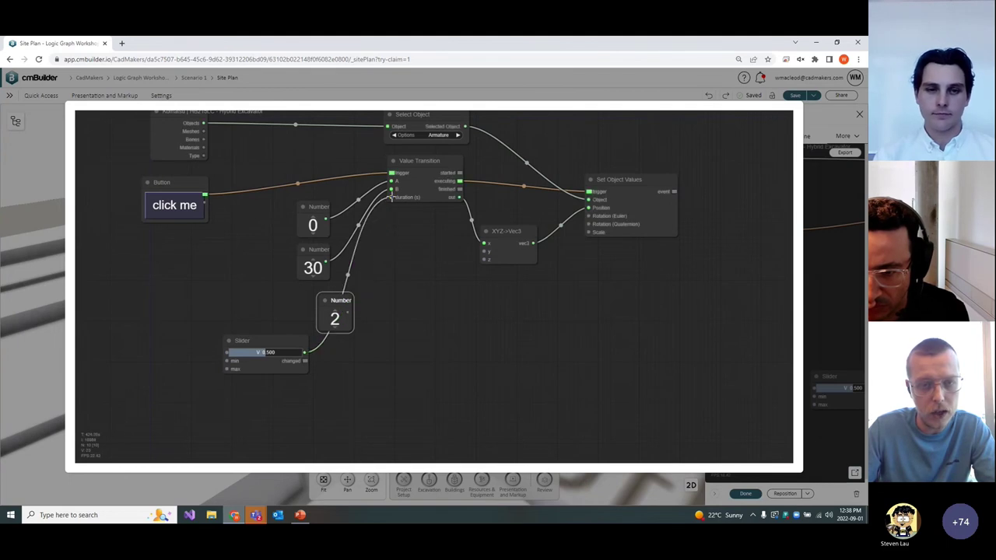
right_click(325, 303)
left_click(333, 424)
Retitle the slider node as Speed
right_click(270, 341)
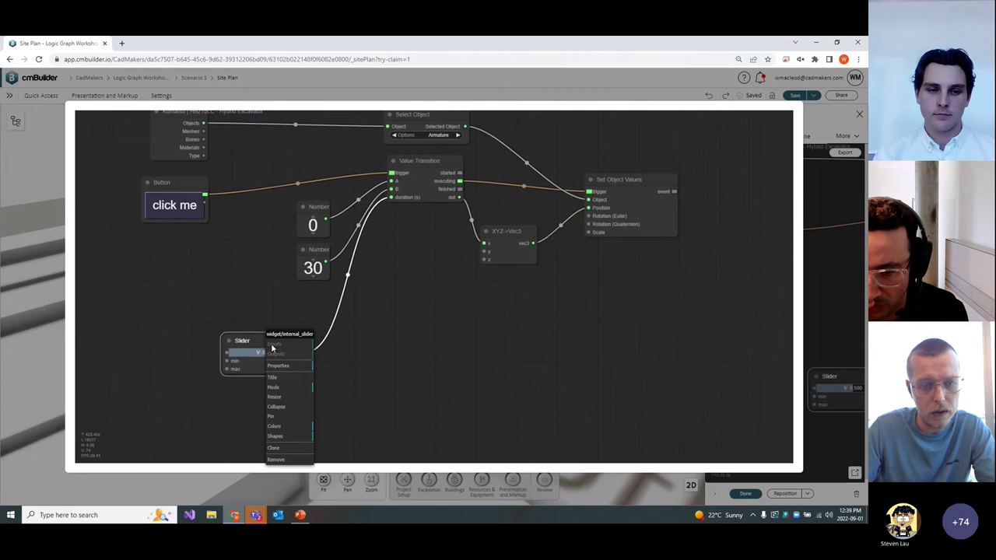
left_click(282, 383)
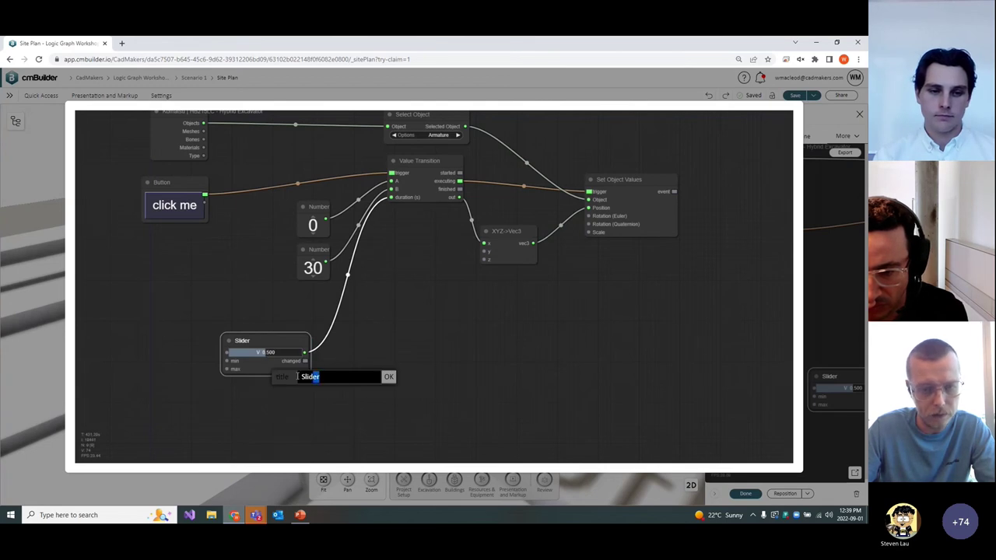
type("Speed")
left_click(386, 376)
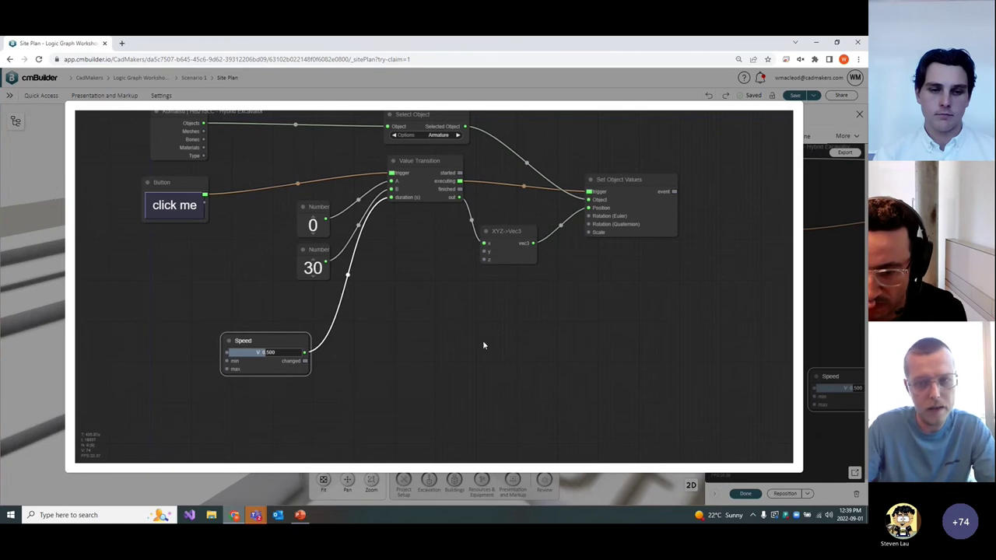
Try the Speed slider in the excavator's Visual Graph Properties, moving it to its maximum of 1 and back to about two thirds
left_click(848, 275)
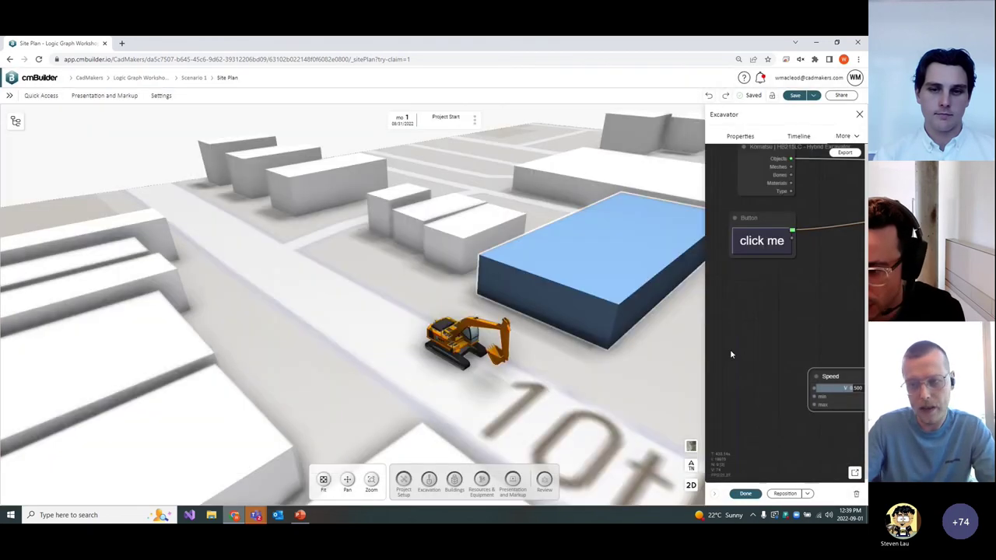
left_click(737, 139)
left_click_drag(785, 382, 854, 385)
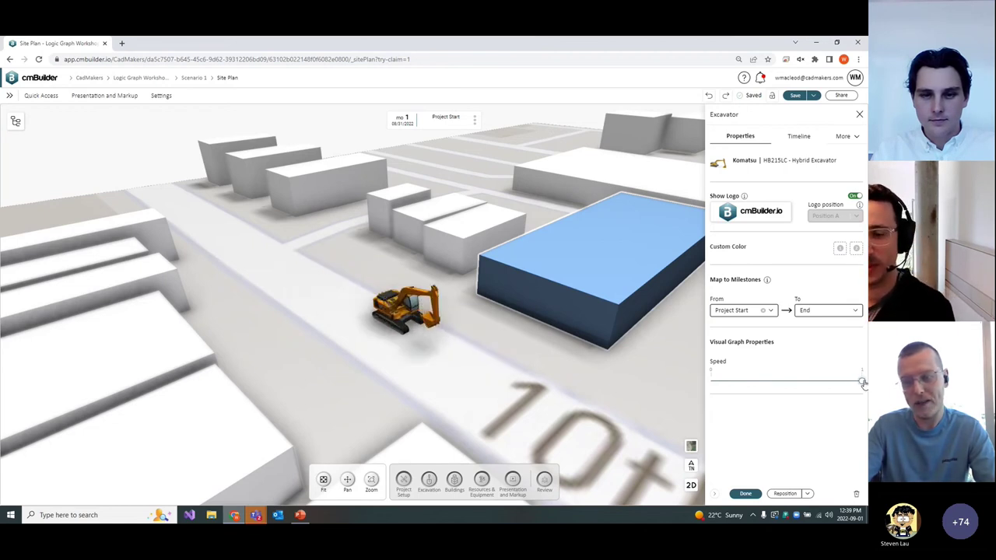
left_click_drag(863, 385, 812, 382)
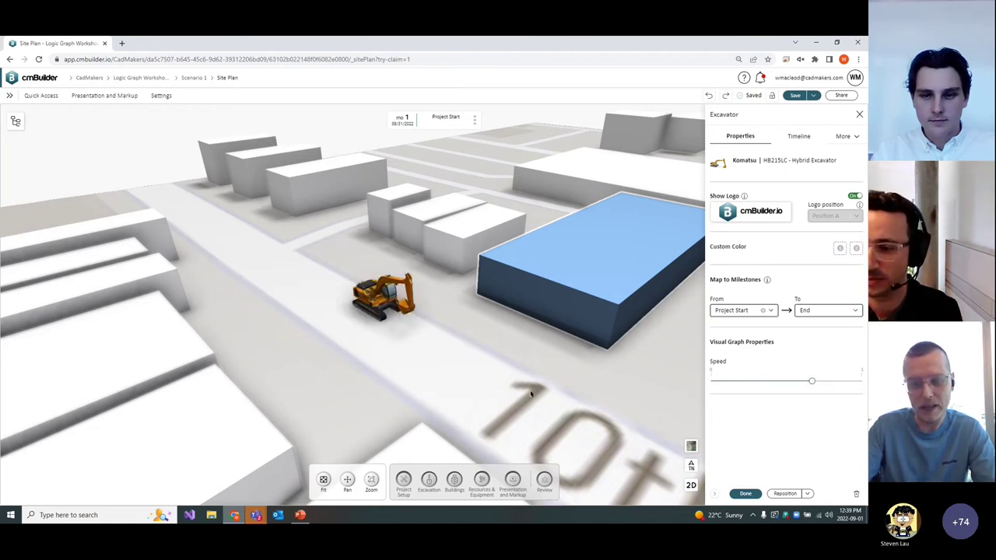
Reopen the enlarged graph and move the Set Object Values node slightly closer to the Value Transition node
left_click(850, 137)
left_click(844, 175)
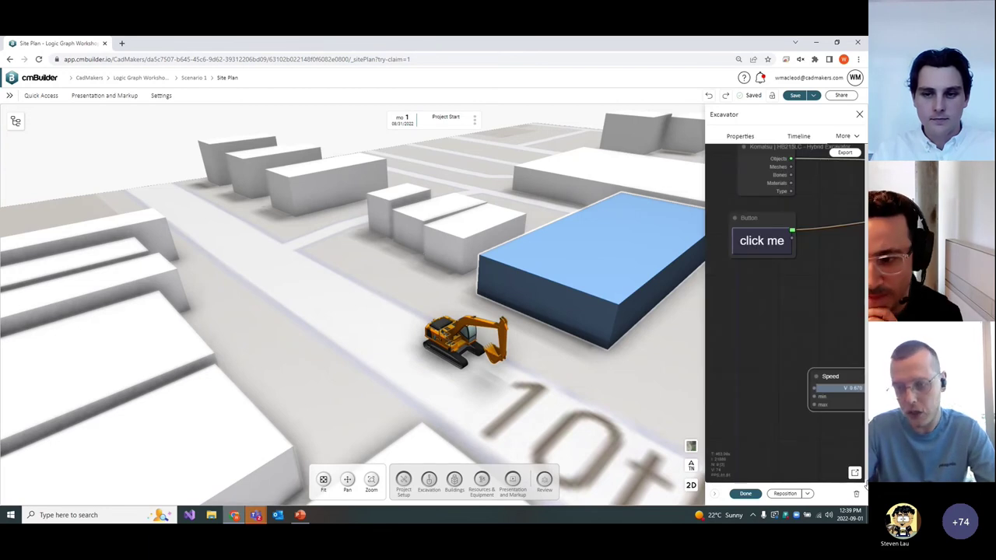
left_click(855, 473)
scroll(443, 318, "down", 3)
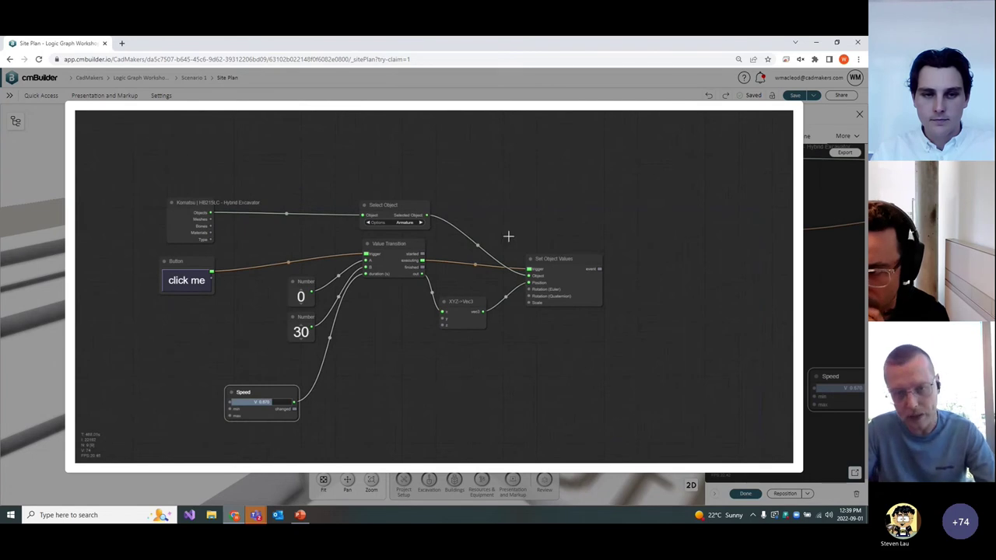
left_click(555, 252)
left_click_drag(555, 252, 533, 241)
Add an Animate Bone node from the animation category in the empty space beyond Set Object Values
left_click(623, 239)
right_click(623, 243)
mouse_move(631, 249)
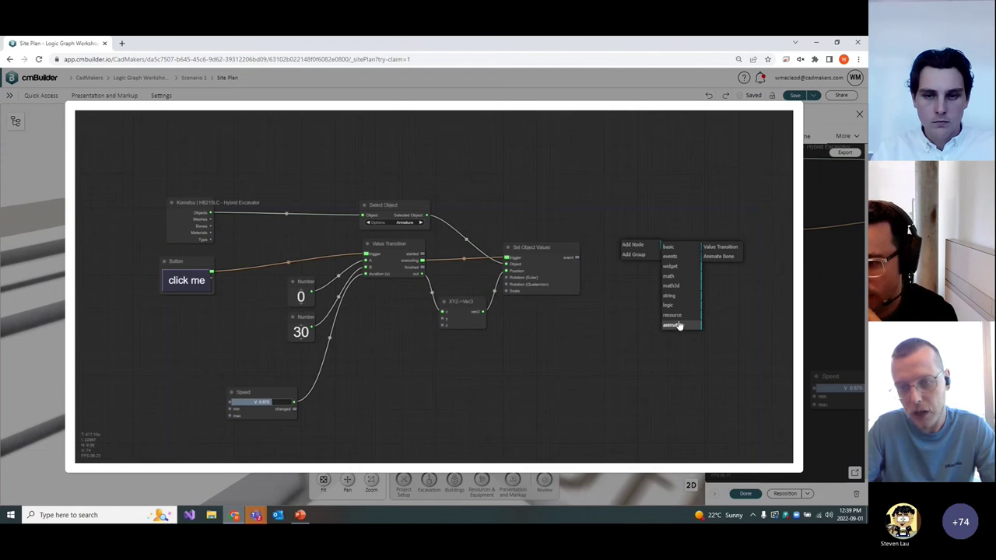
left_click(714, 258)
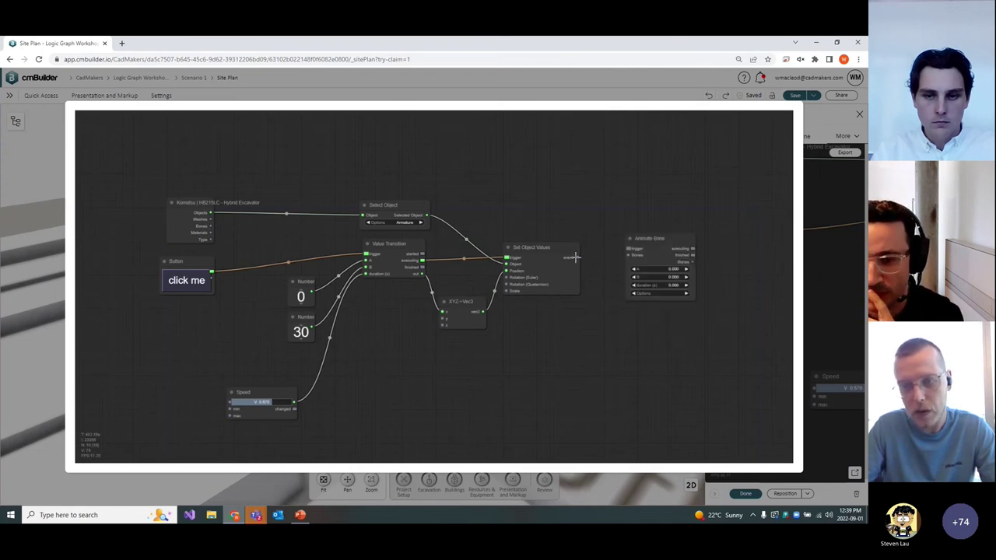
left_click(661, 247)
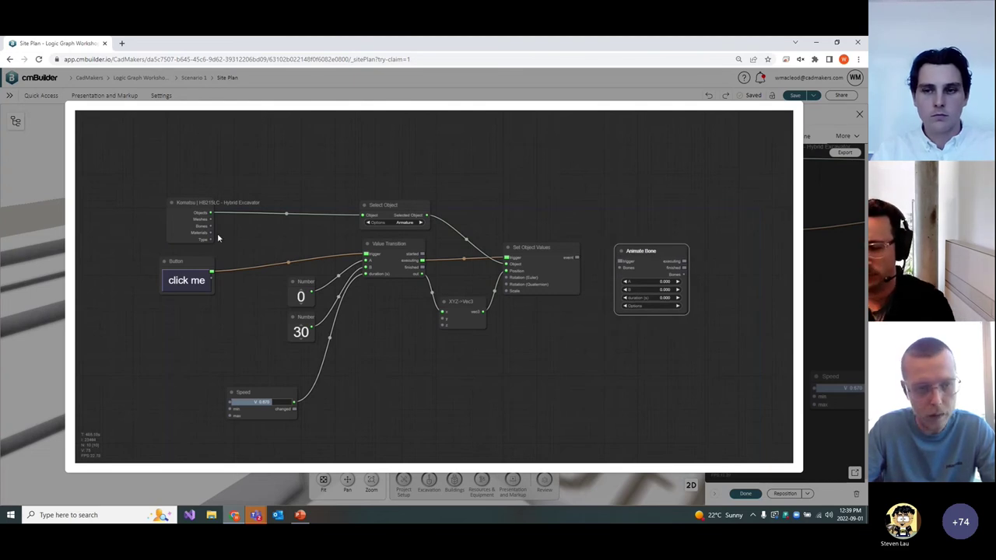
Connect the excavator node's Bones output to the Animate Bone node's Bones input and tidy the positions of both nodes
left_click_drag(210, 225, 648, 232)
mouse_move(184, 213)
left_mouse_down()
mouse_move(179, 185)
mouse_move(176, 207)
left_mouse_up()
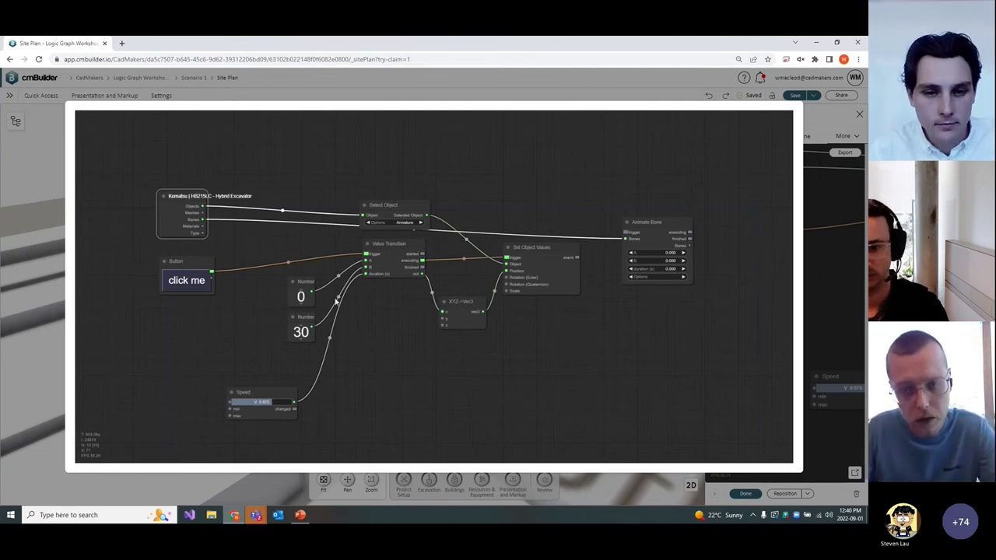
left_click_drag(652, 233, 657, 242)
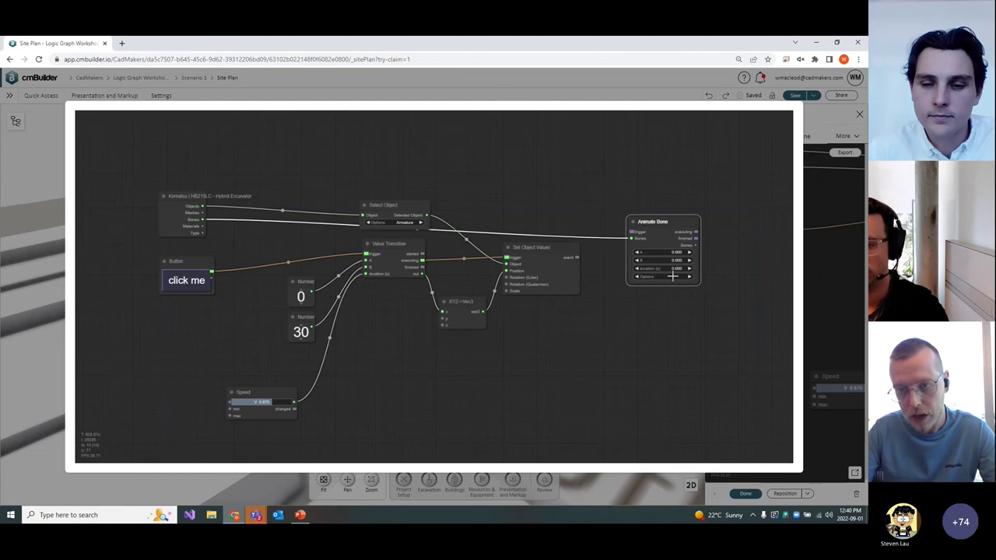
Show the bone options of the Animate Bone node, and examine the selected excavator's matching rotation handles in the site model
left_click(670, 277)
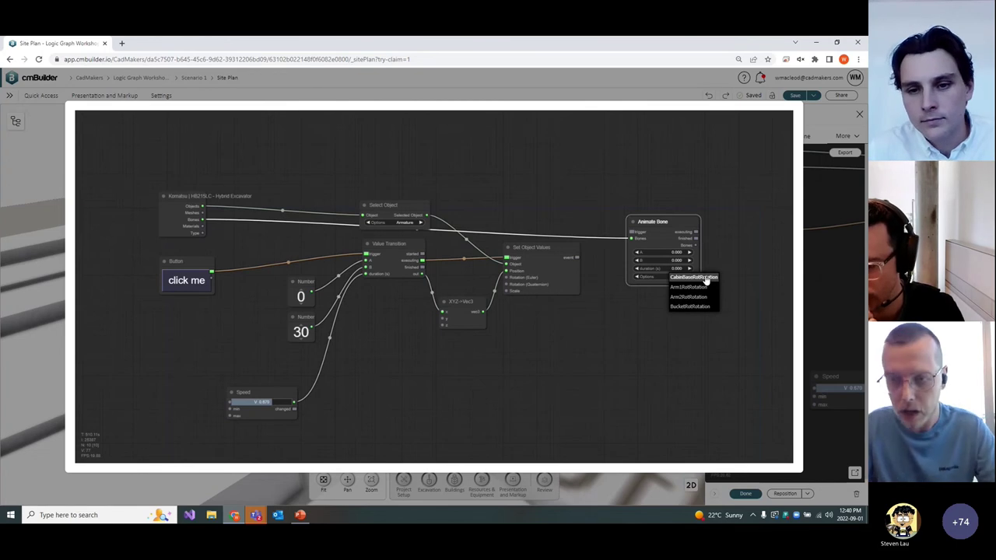
left_click(825, 262)
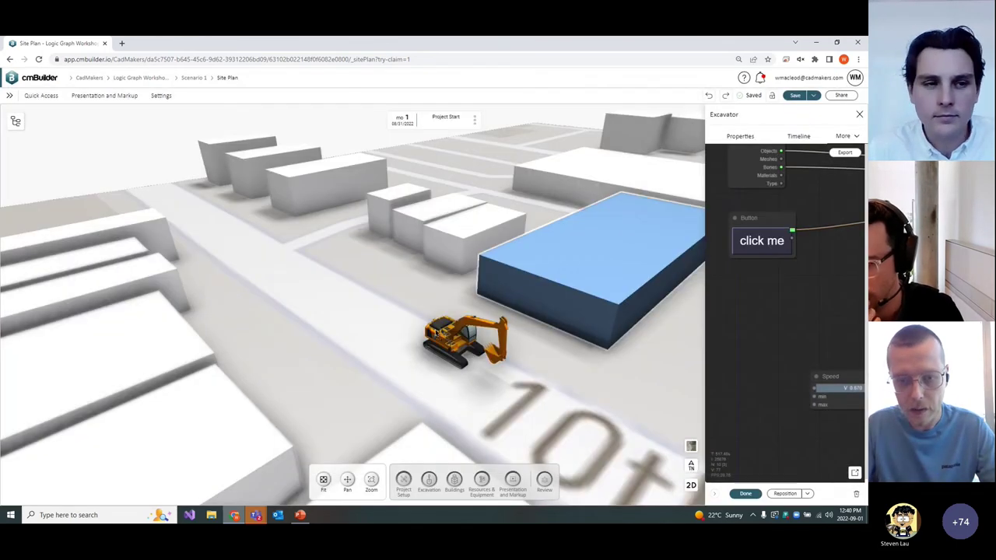
left_click(440, 332)
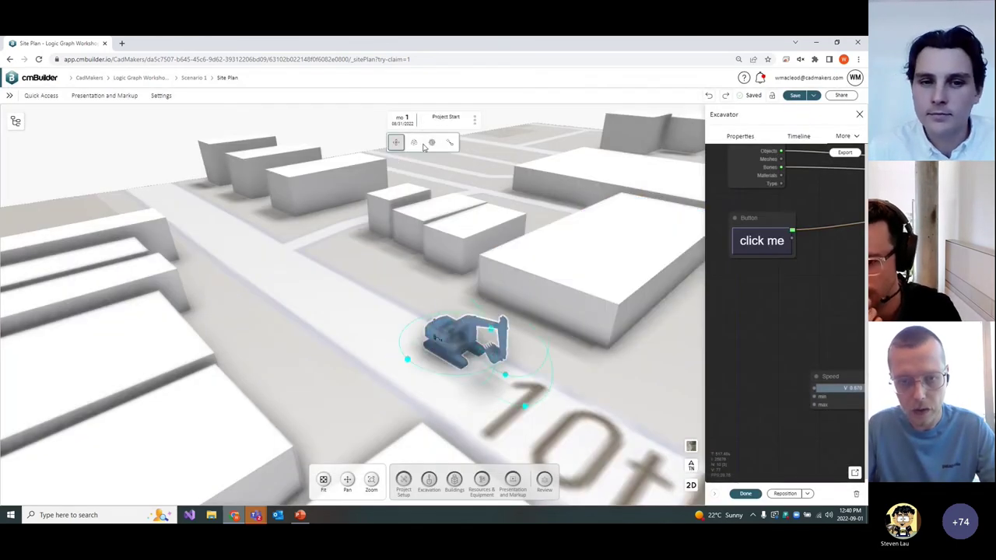
scroll(536, 266, "up", 3)
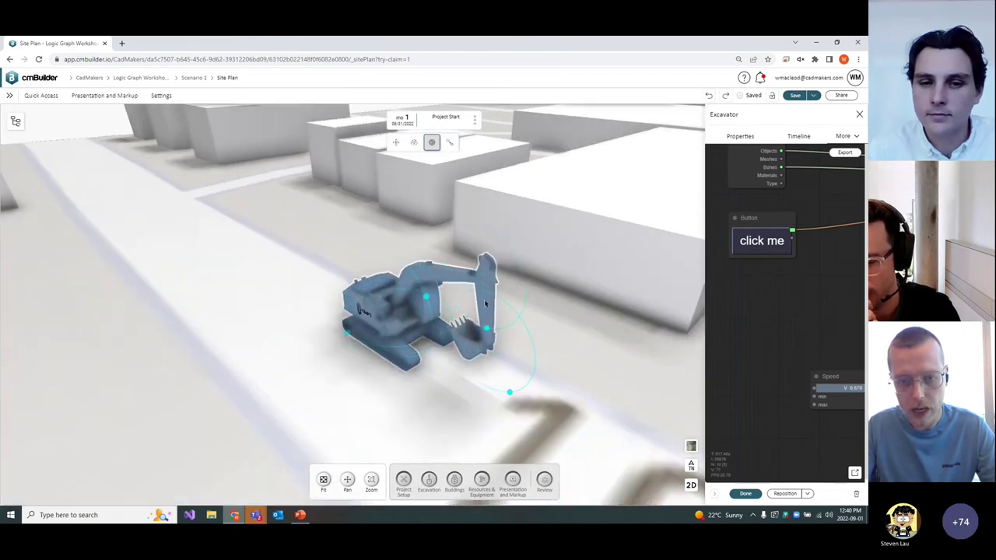
Reopen the enlarged graph and choose CabinBaseRotRotation as the bone for the Animate Bone node
left_click(855, 473)
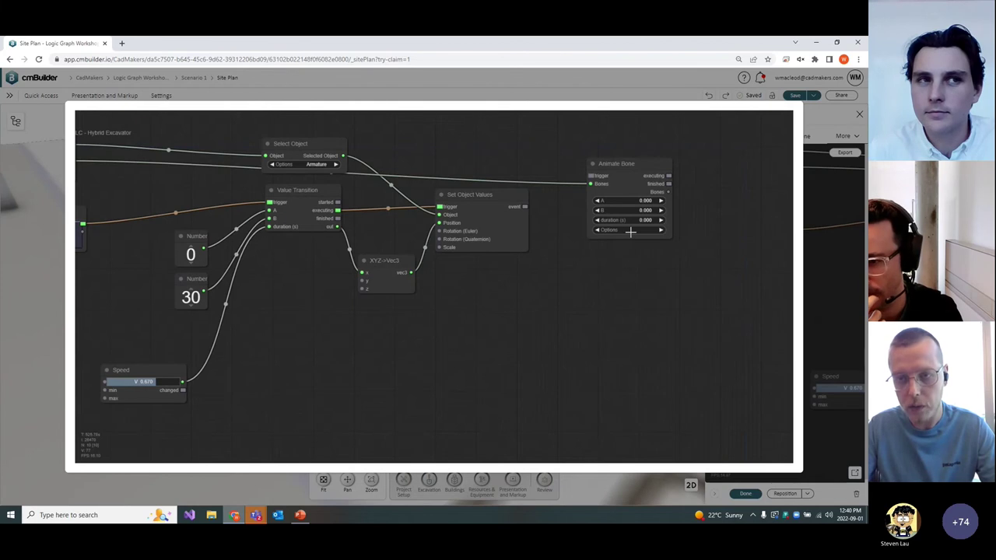
left_click(631, 230)
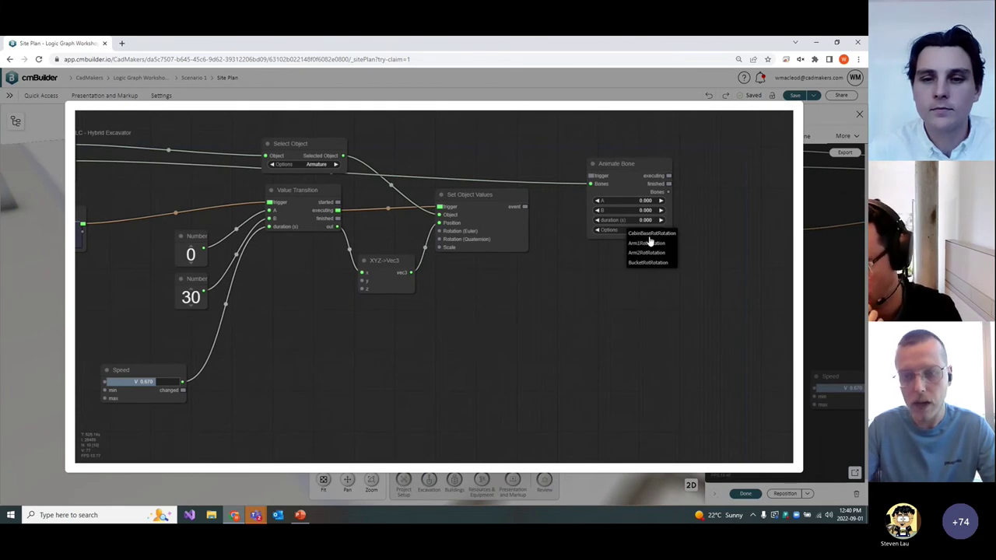
left_click(651, 234)
left_click_drag(624, 285, 581, 332)
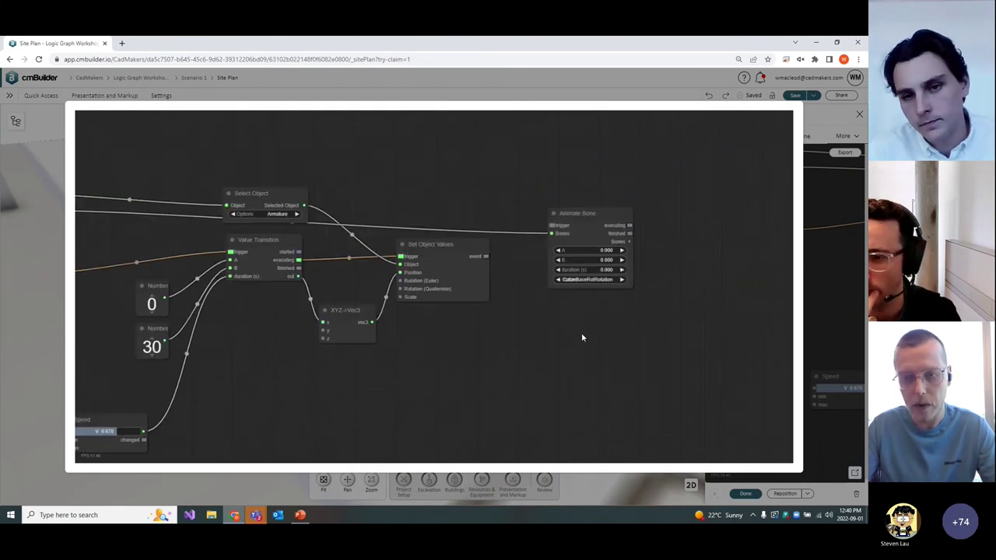
Set the Animate Bone node's B value to 180 and its duration to 5 seconds
left_click(591, 265)
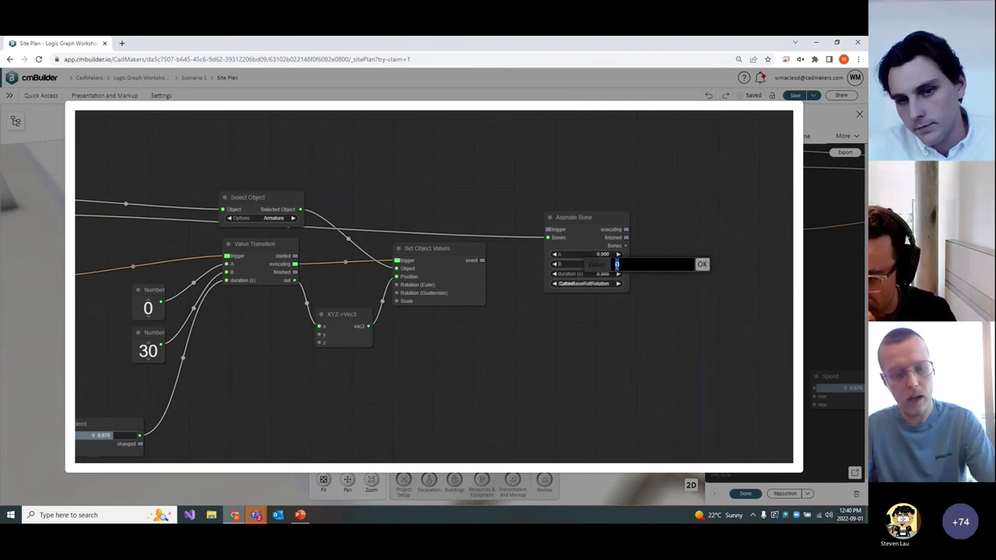
type("180")
key("Return")
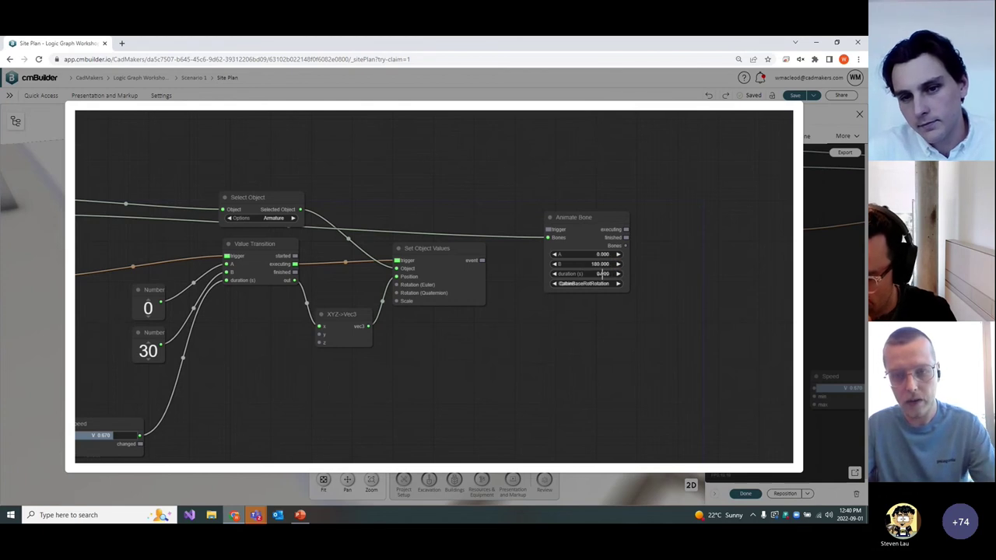
left_click(615, 274)
type("5")
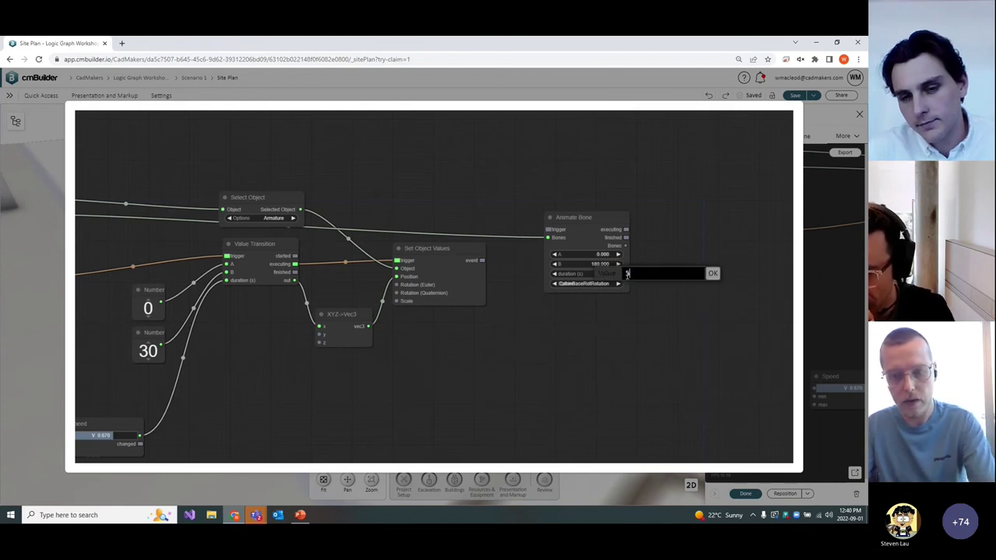
key("Return")
left_click_drag(565, 222, 564, 217)
Connect the Value Transition's finished output to the Animate Bone trigger, and fire the Button node to play the excavator's sequence
left_click(249, 273)
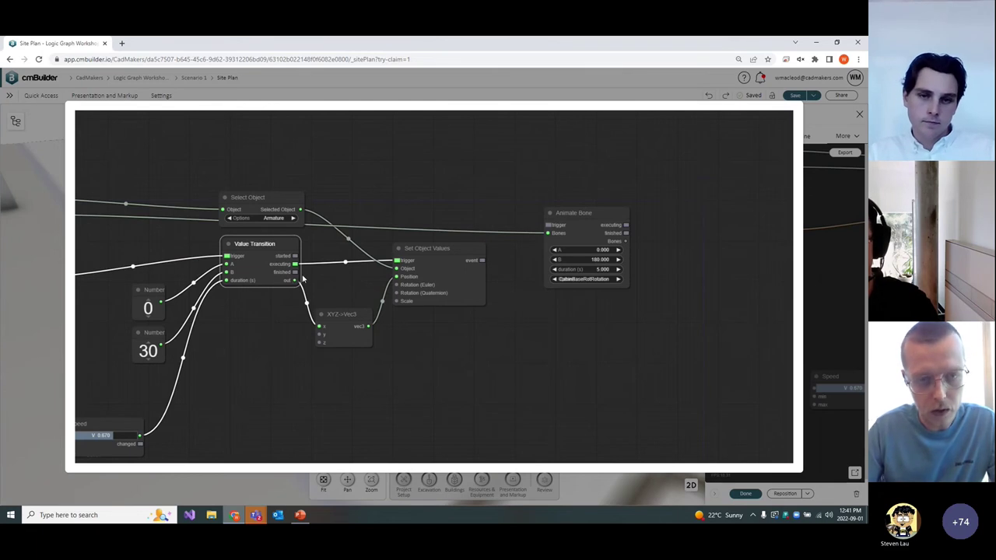
left_click_drag(295, 272, 550, 225)
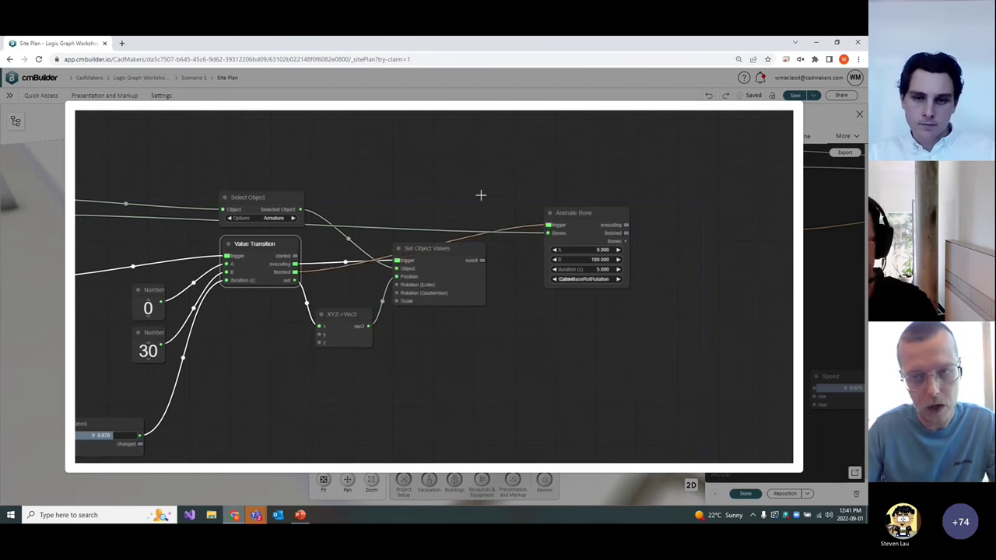
left_click(825, 255)
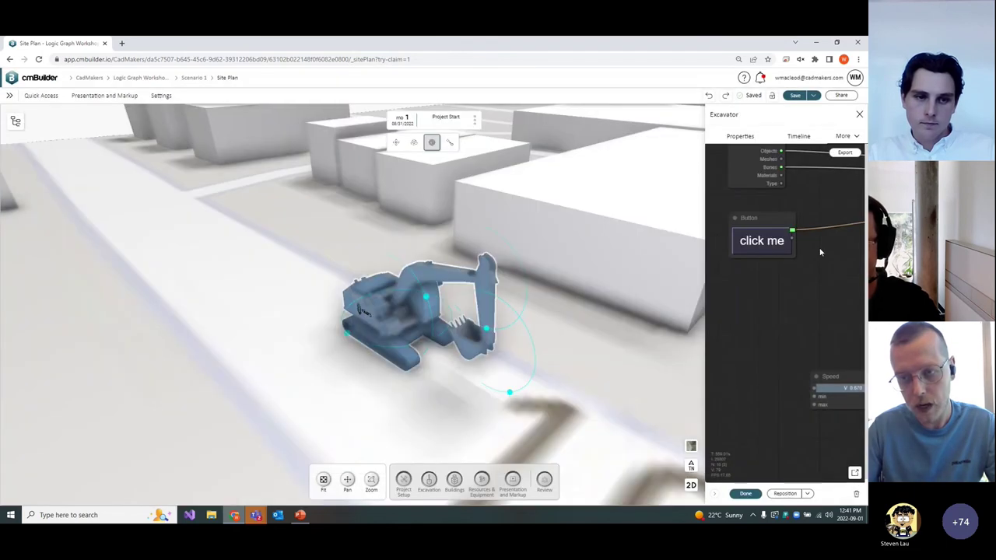
left_click(754, 240)
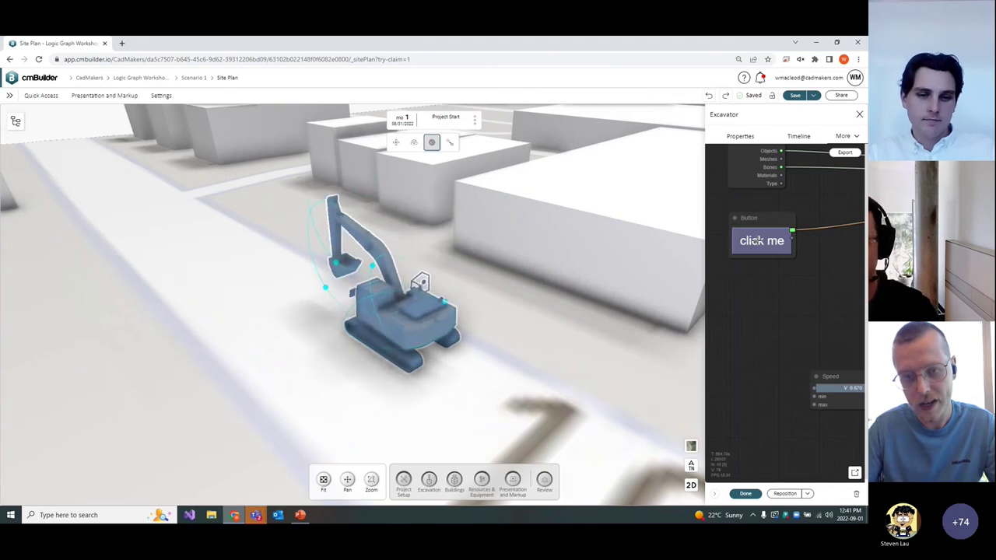
Clone the Animate Bone node, place the copy beside the original, and connect the original's finished output to the copy's trigger
left_click(855, 473)
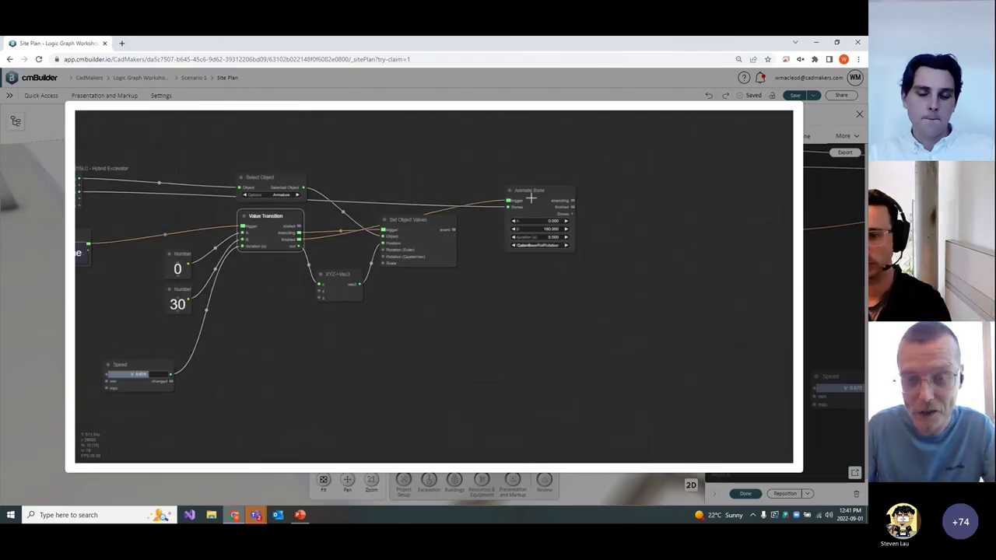
right_click(533, 198)
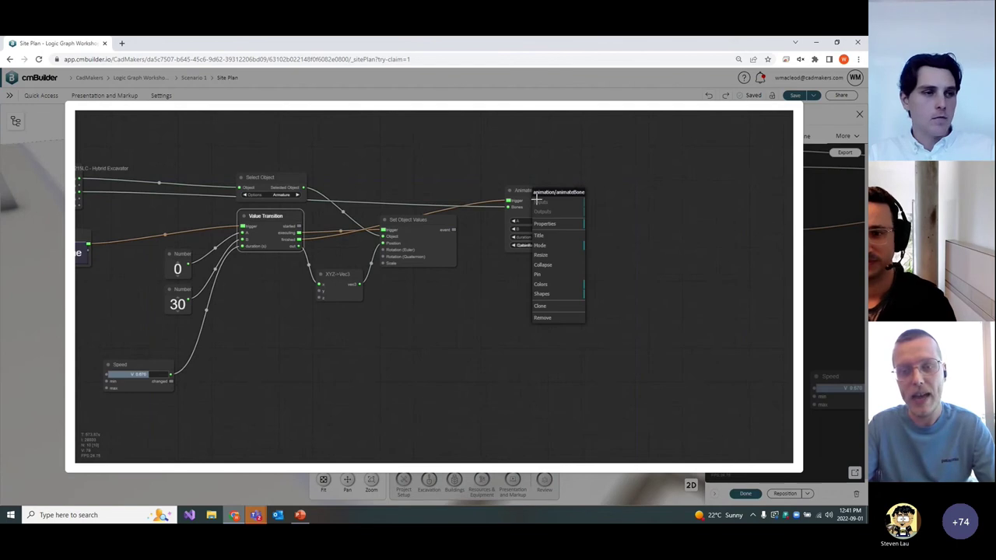
right_click(527, 197)
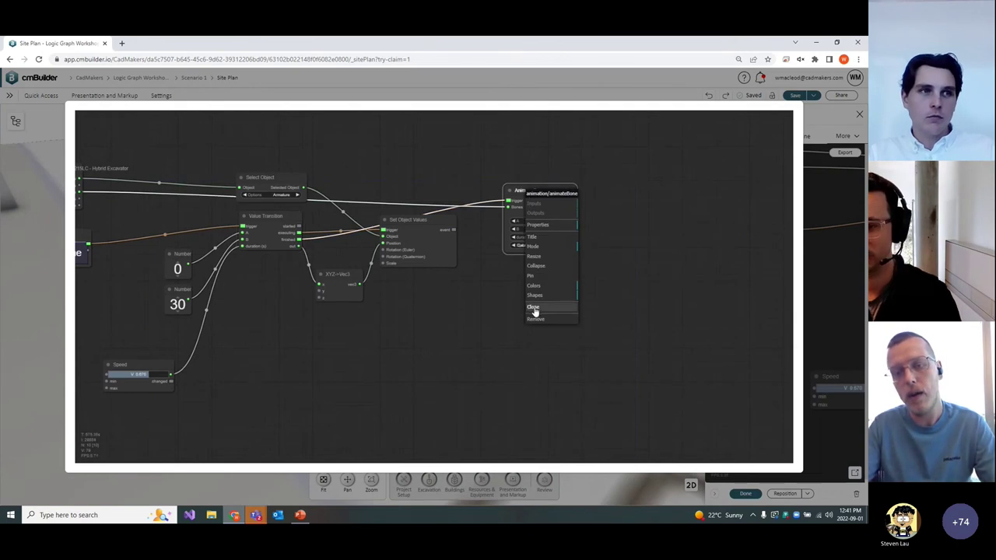
left_click_drag(539, 246, 632, 247)
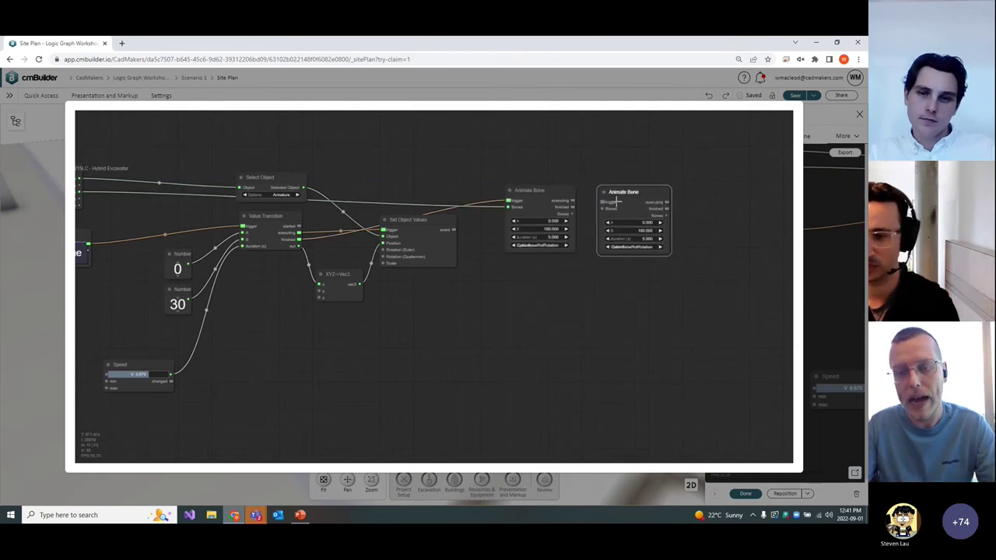
scroll(593, 244, "up", 1)
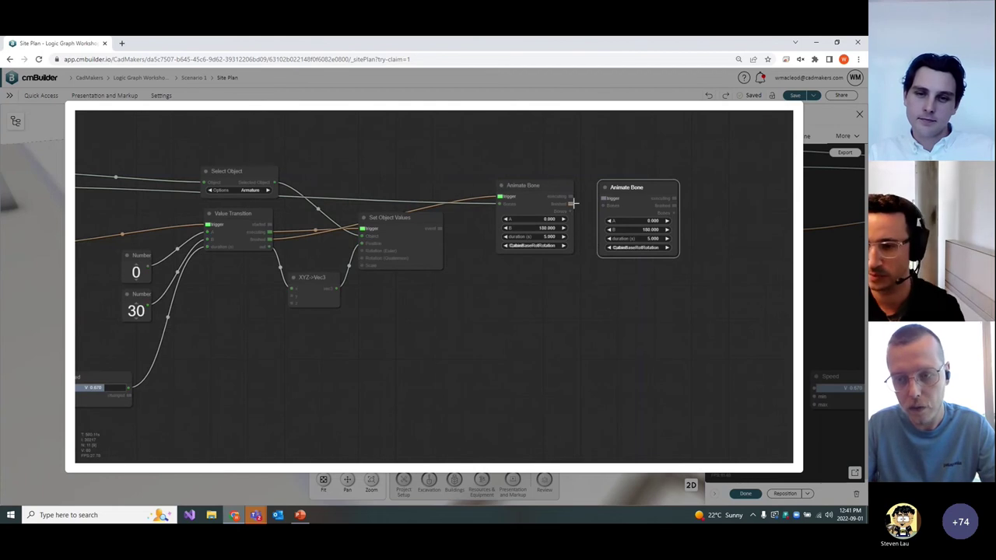
left_click_drag(603, 197, 604, 199)
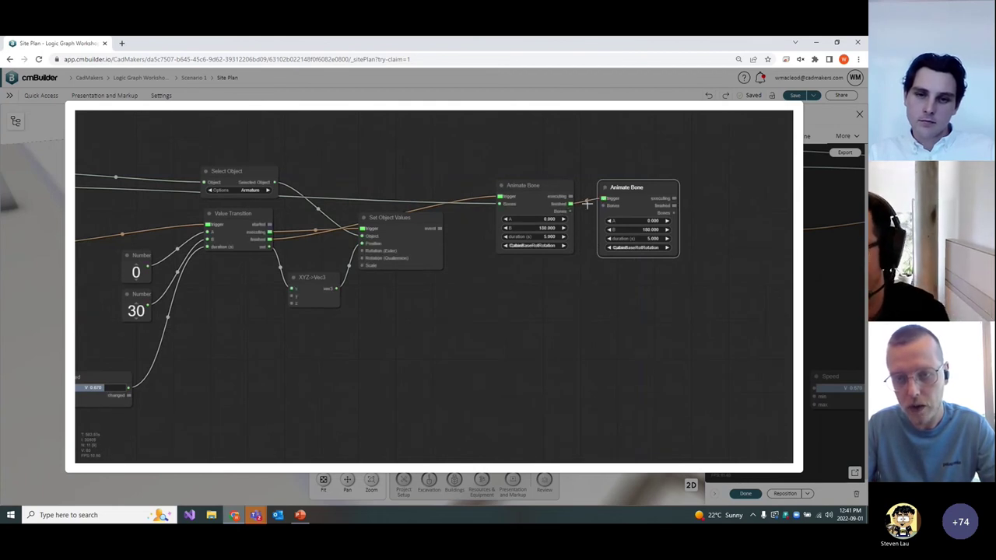
Connect the first Animate Bone's Bones output to the copy, and set the copy's A to 180, B to 0 and duration to 3 seconds
left_click_drag(603, 206, 604, 206)
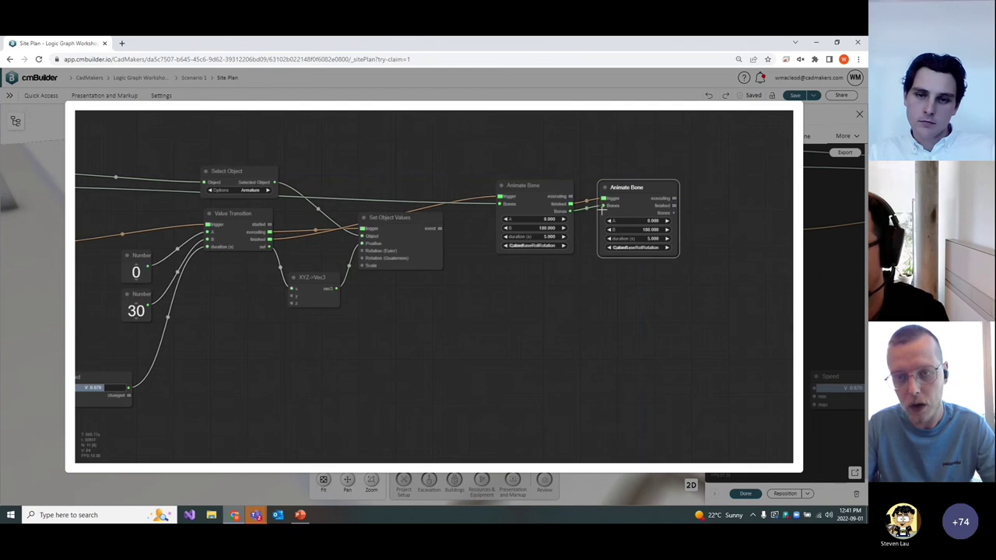
left_click(643, 222)
type("180")
key("Return")
left_click(652, 228)
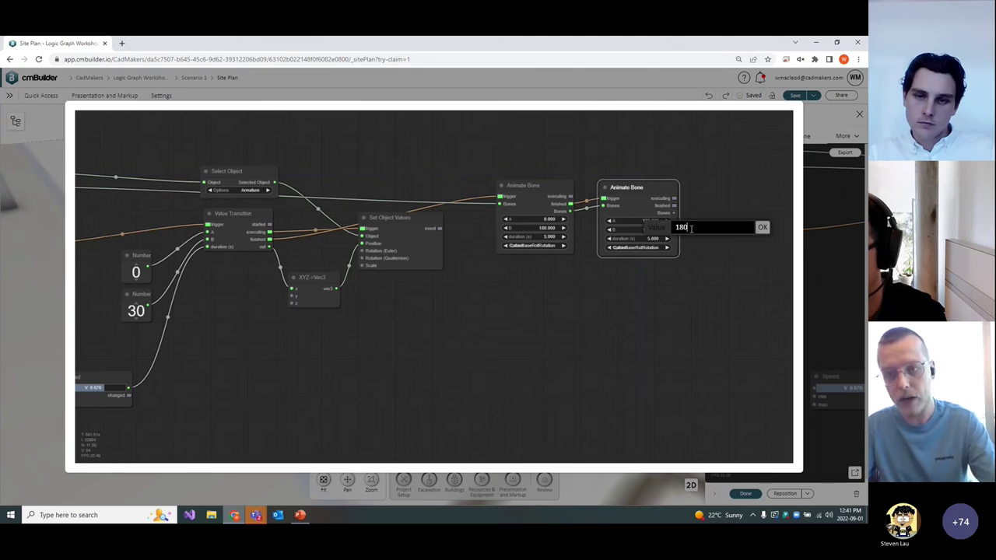
type("0")
key("Return")
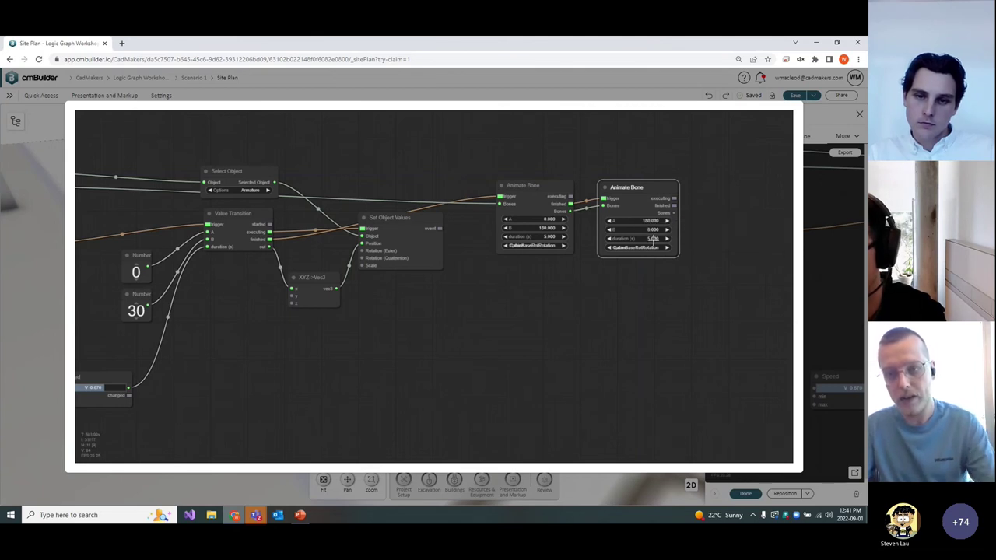
left_click(668, 238)
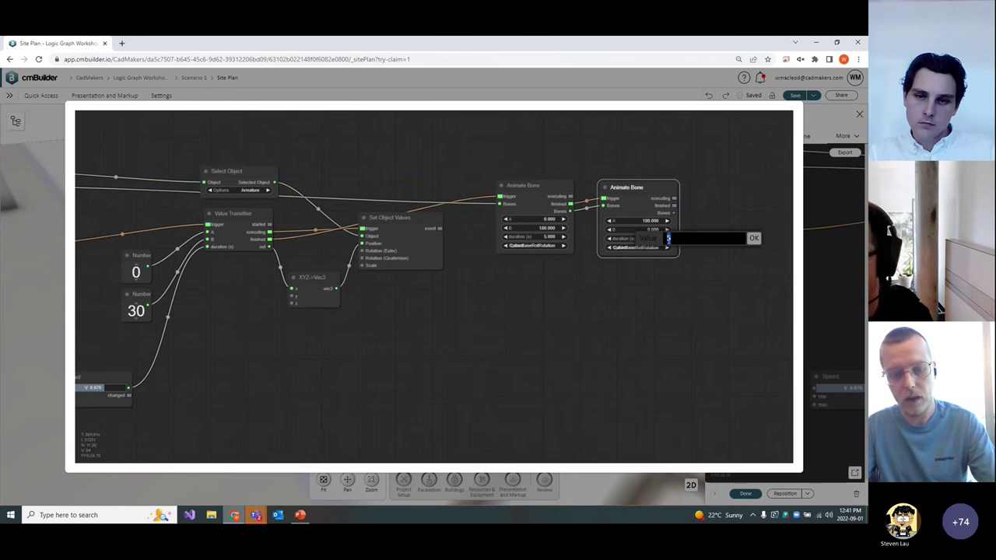
type("3")
key("Return")
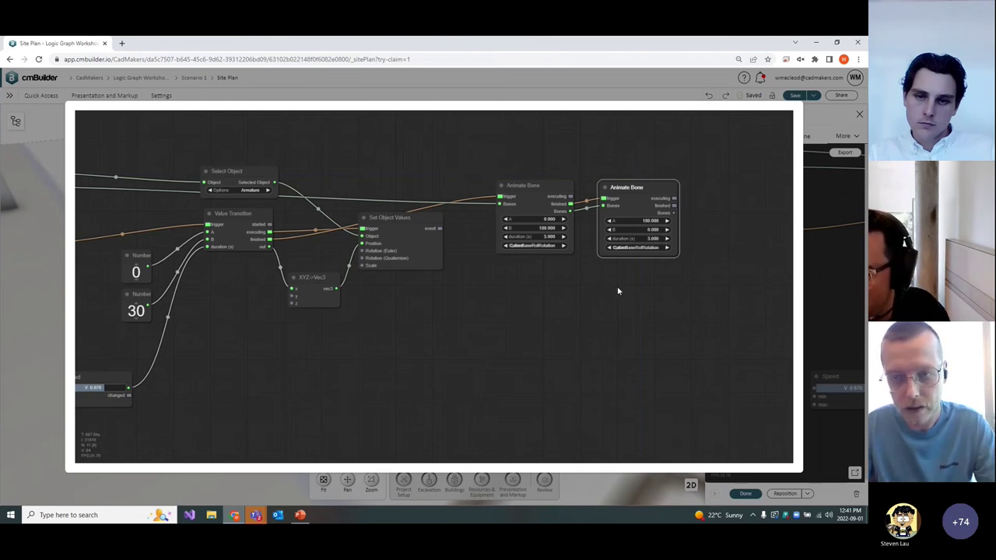
Close the enlarged graph and fire the Button node to play the excavator's forward and return cabin rotation
left_click(507, 285)
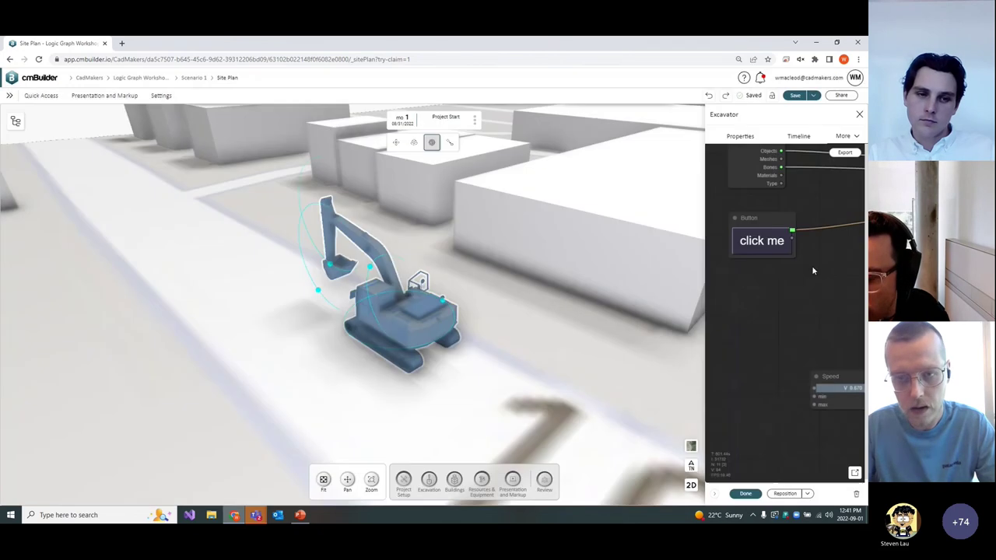
left_click(813, 266)
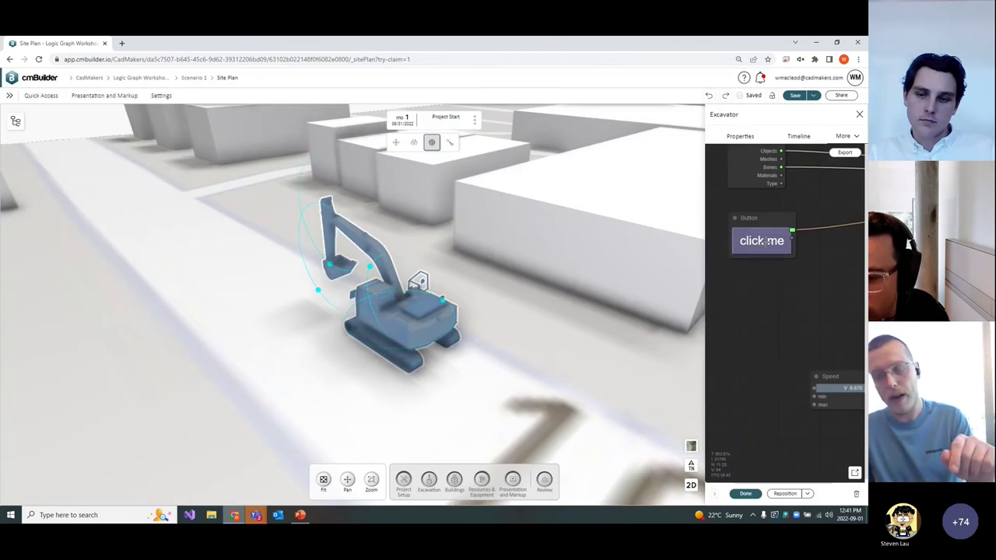
left_click(767, 242)
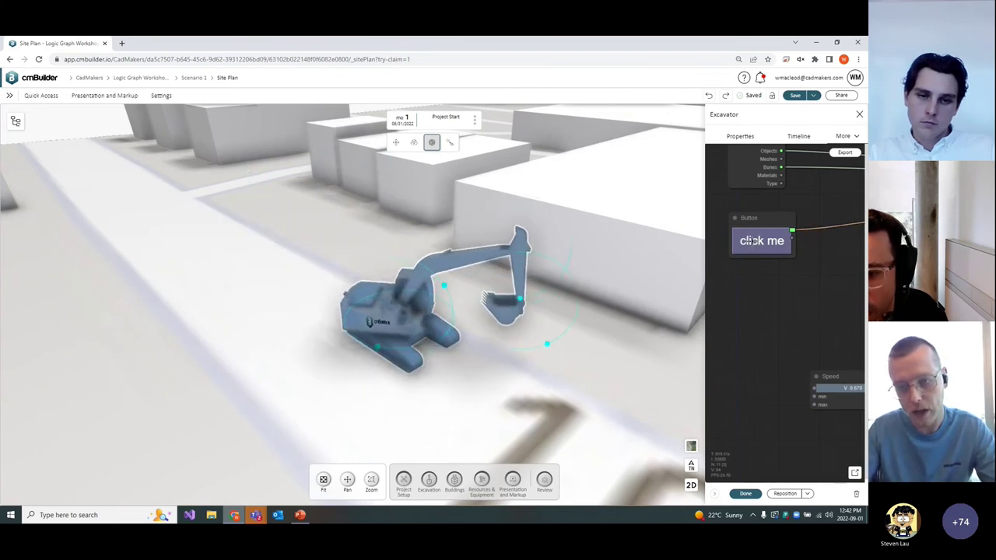
In the excavator's properties, try the Speed slider near 0, and set it close to its maximum of 1
left_click(739, 138)
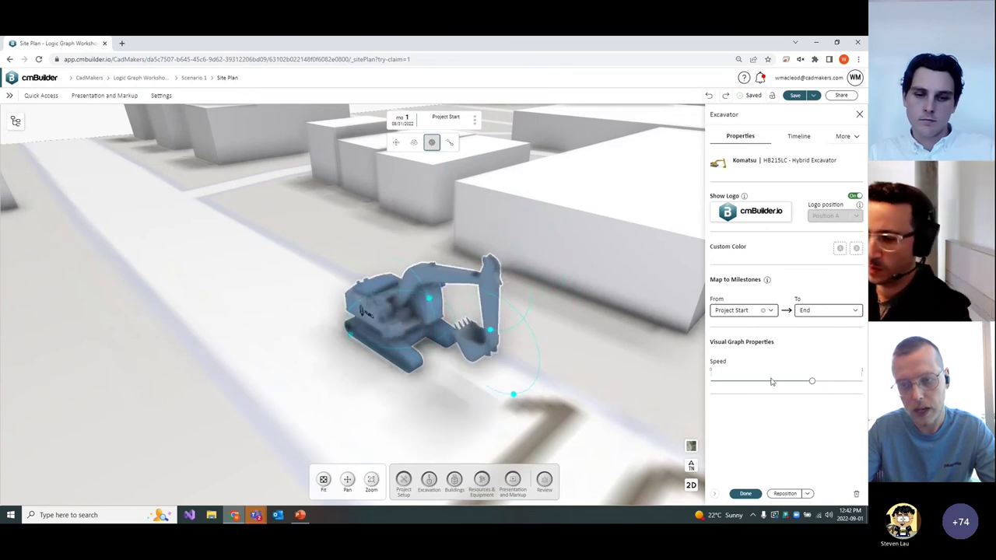
left_click(724, 385)
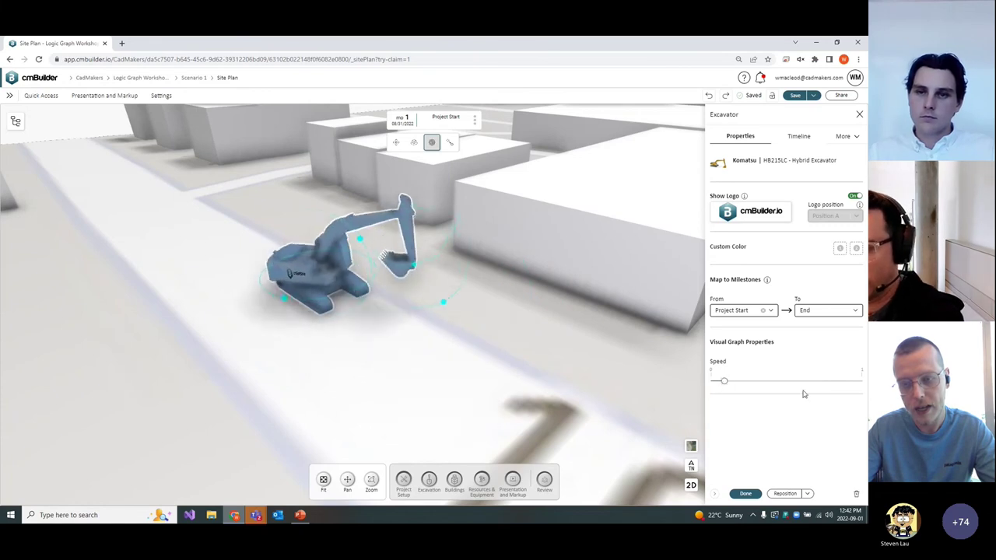
left_click(859, 382)
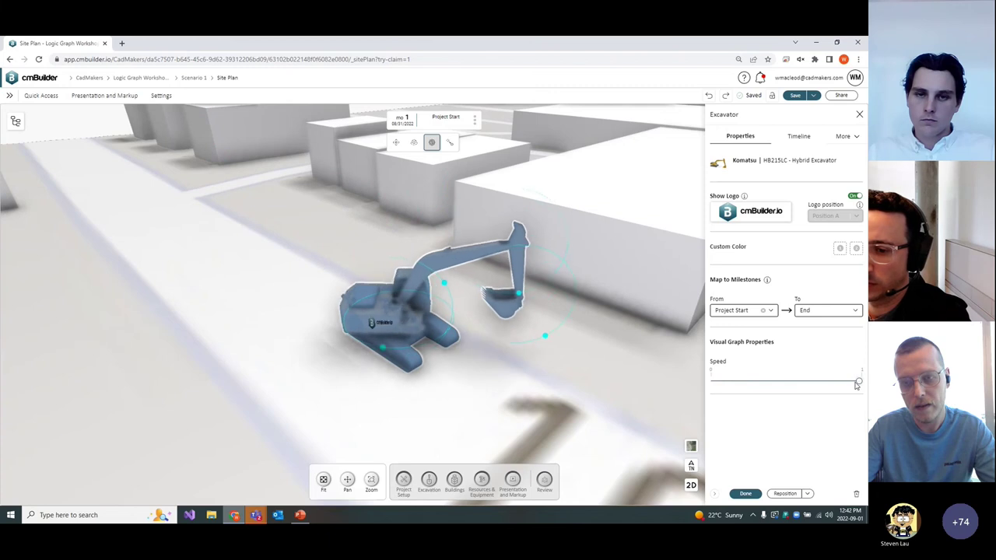
Reopen the excavator's visual graph in the enlarged view and review the node chain through to the two Animate Bone nodes
left_click(847, 137)
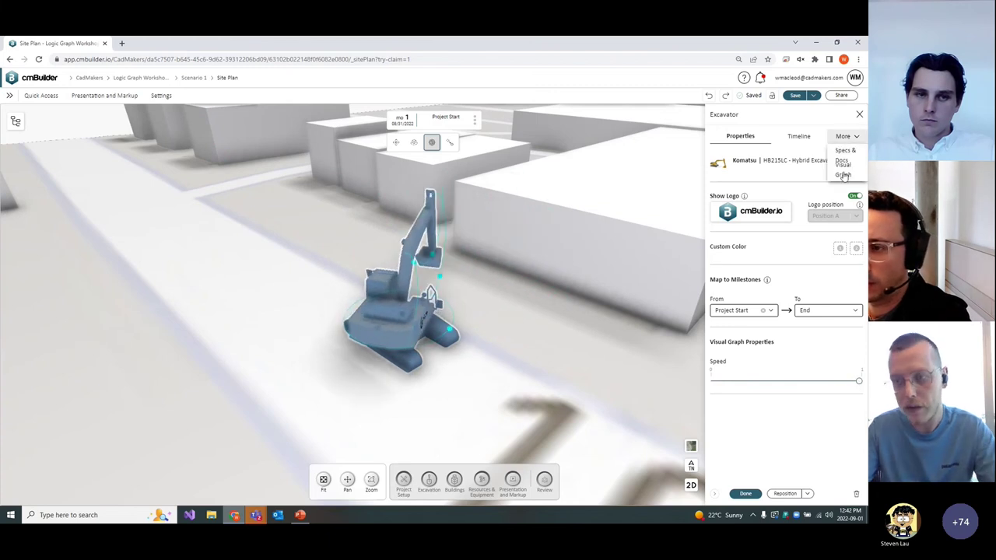
left_click(844, 170)
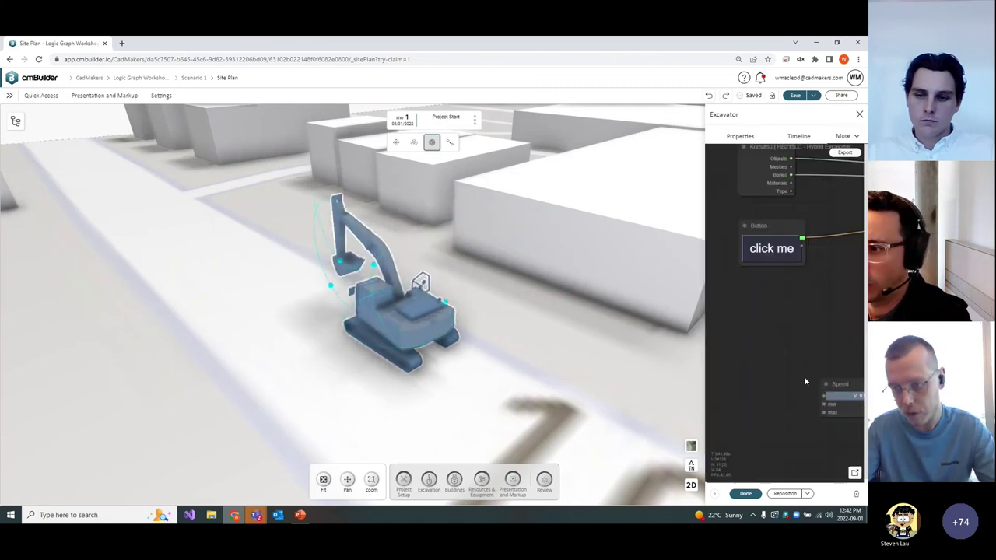
left_click(854, 472)
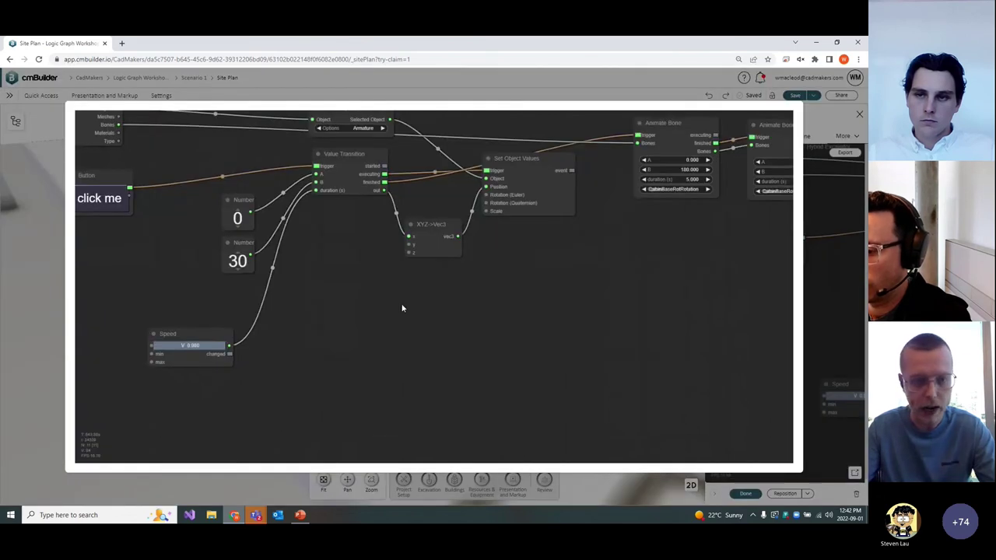
left_click_drag(402, 308, 481, 372)
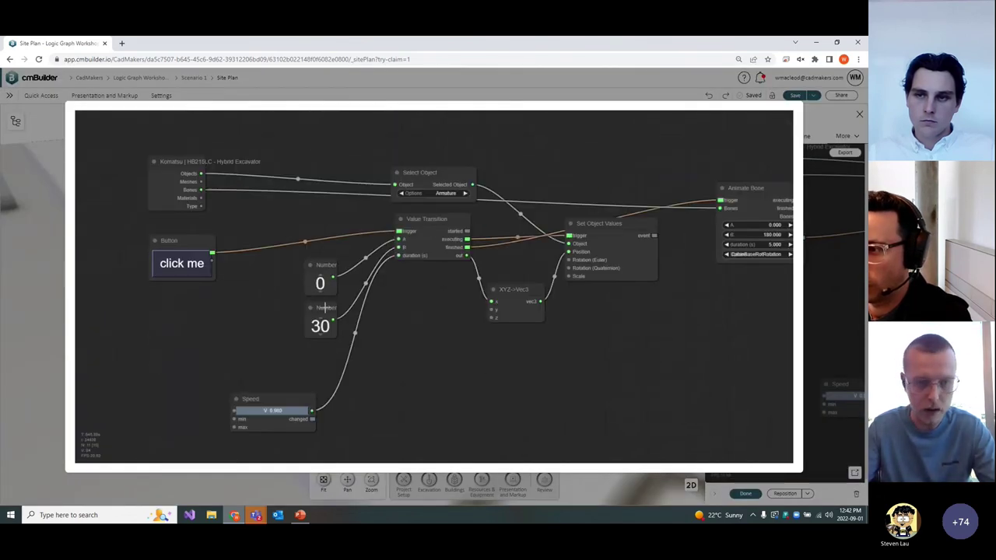
scroll(589, 400, "right", 5)
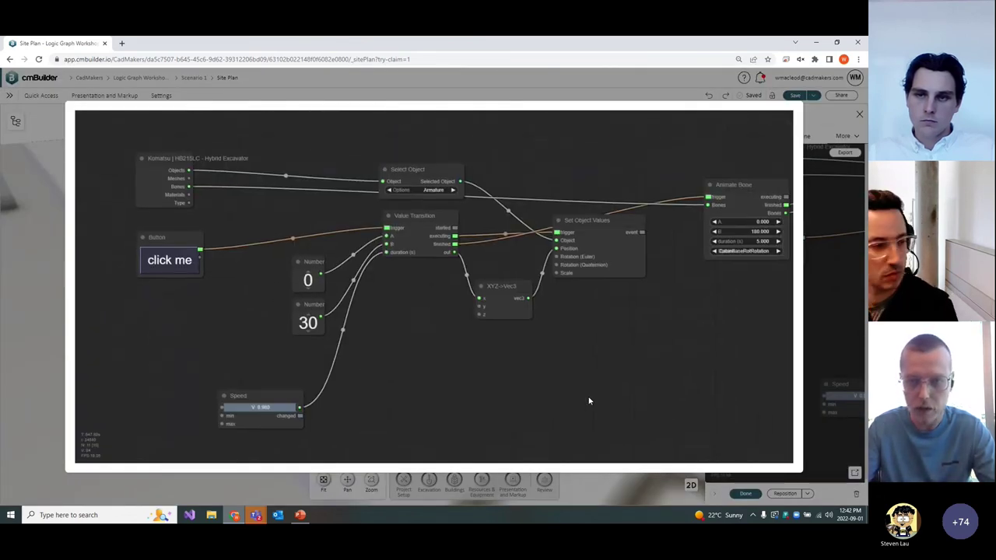
scroll(508, 389, "right", 1)
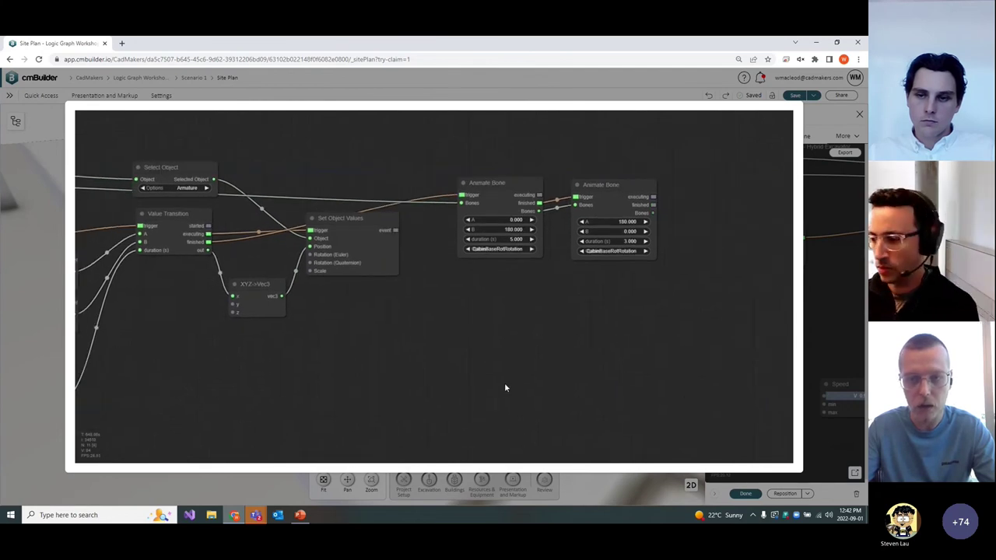
scroll(448, 378, "left", 2)
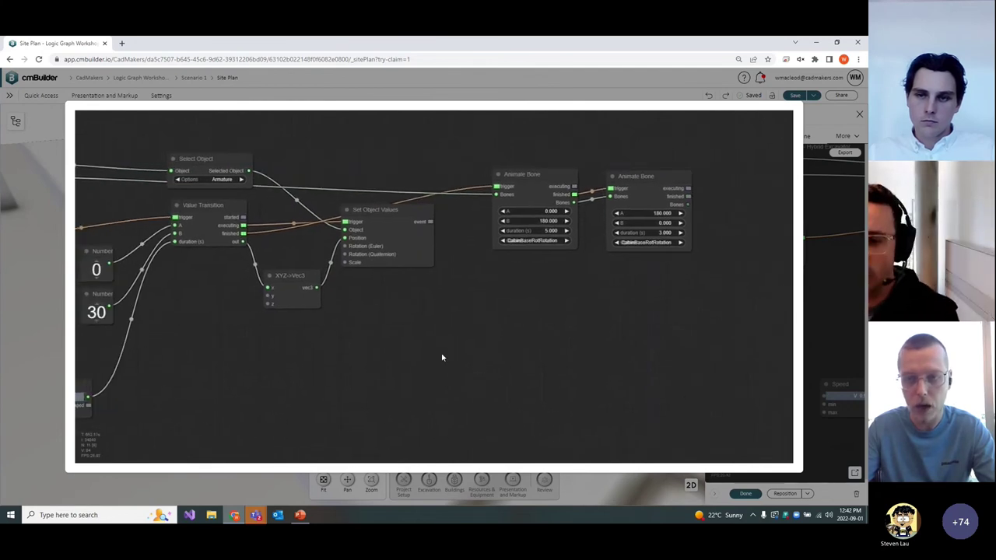
scroll(443, 353, "down", 1)
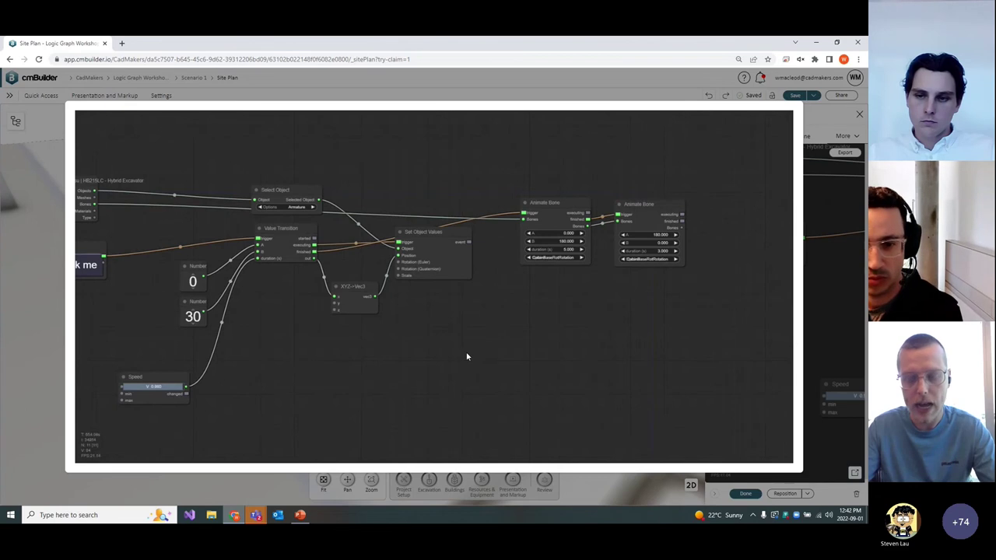
Try a logic Sequence node in the empty area below the Set Object Values node, and remove it
double_click(467, 351)
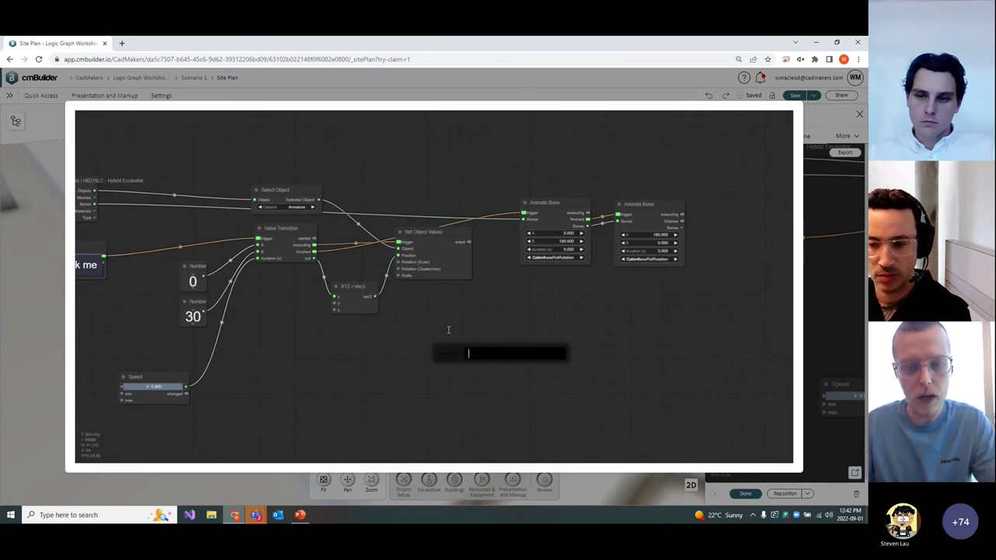
left_click(451, 363)
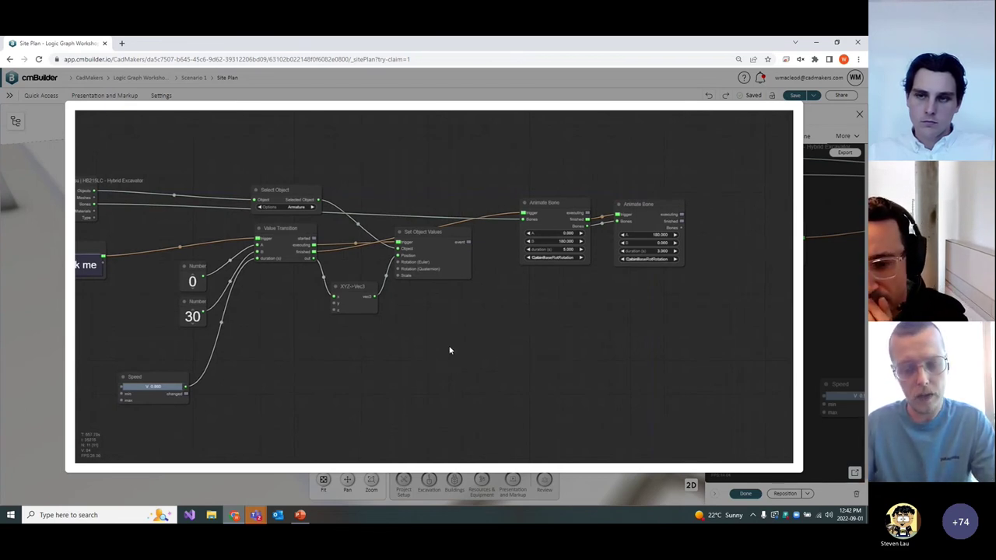
right_click(450, 345)
left_click(457, 343)
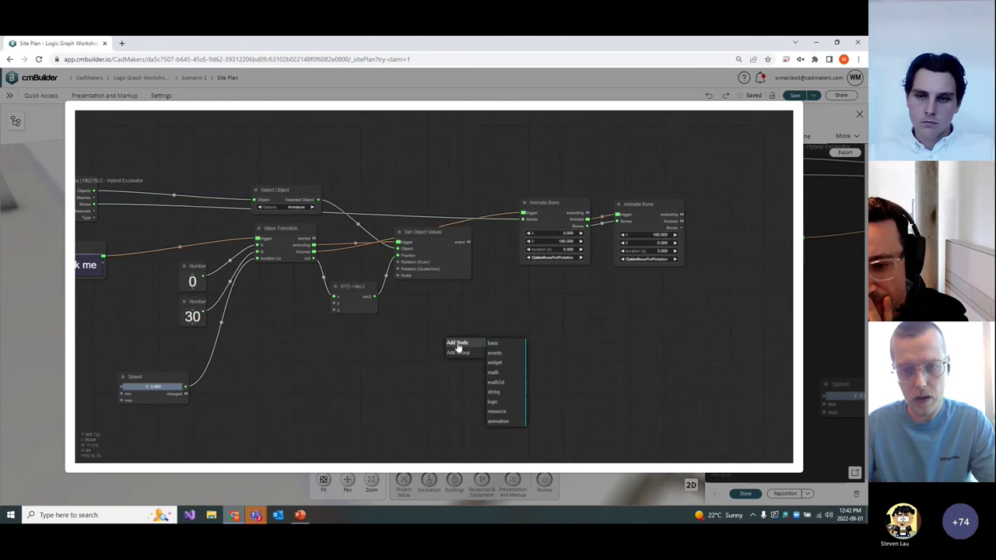
left_click(499, 345)
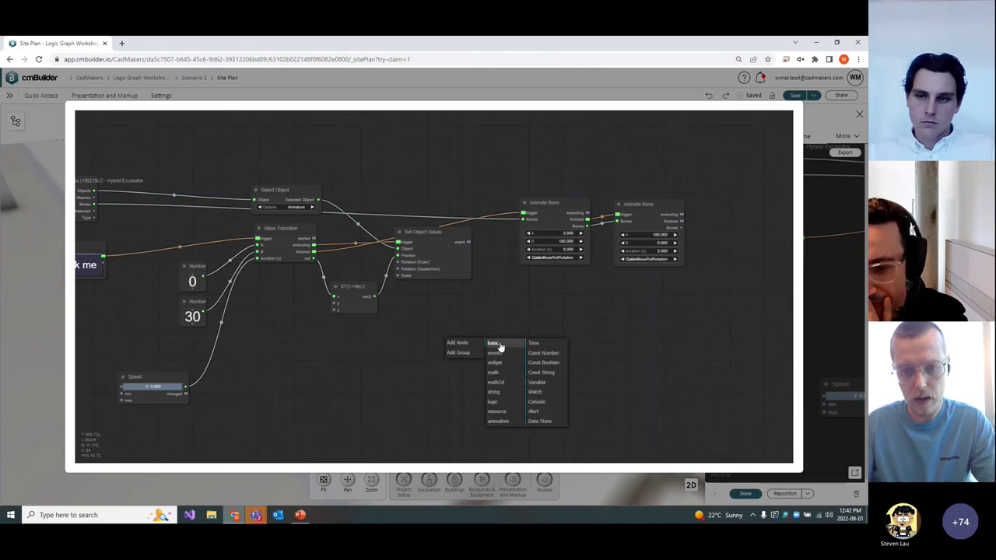
left_click(501, 404)
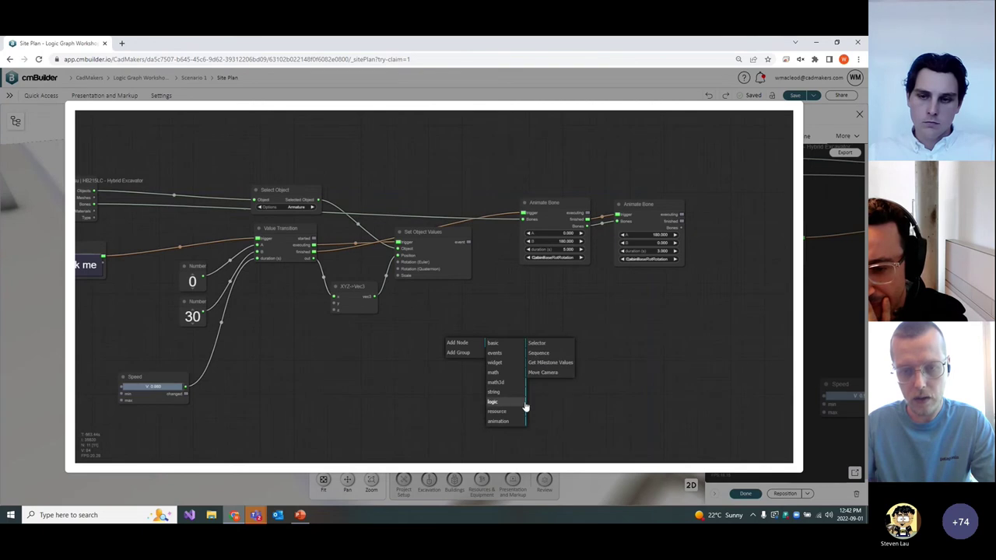
left_click(553, 355)
right_click(469, 336)
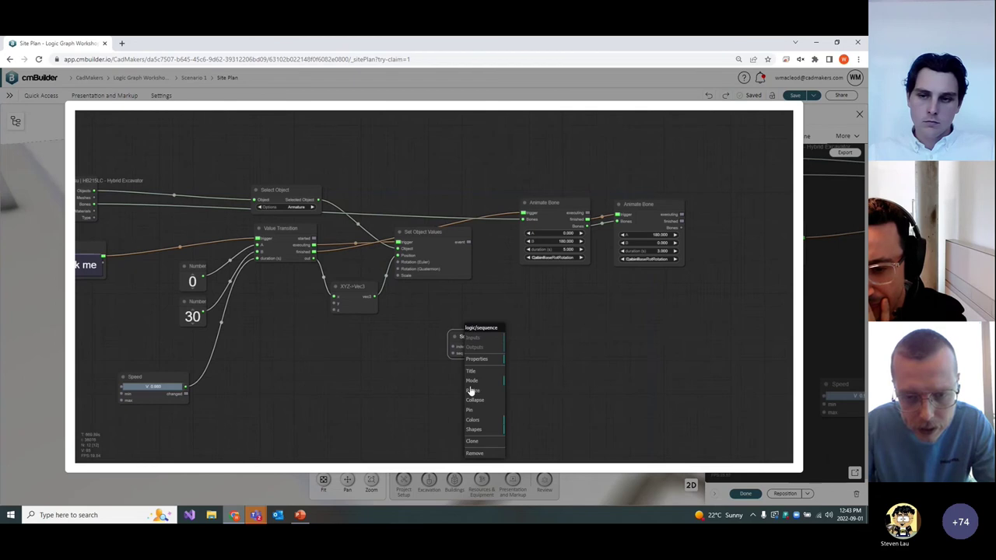
left_click(471, 453)
Add an events Sequencer node in the empty area below the Set Object Values node
double_click(437, 349)
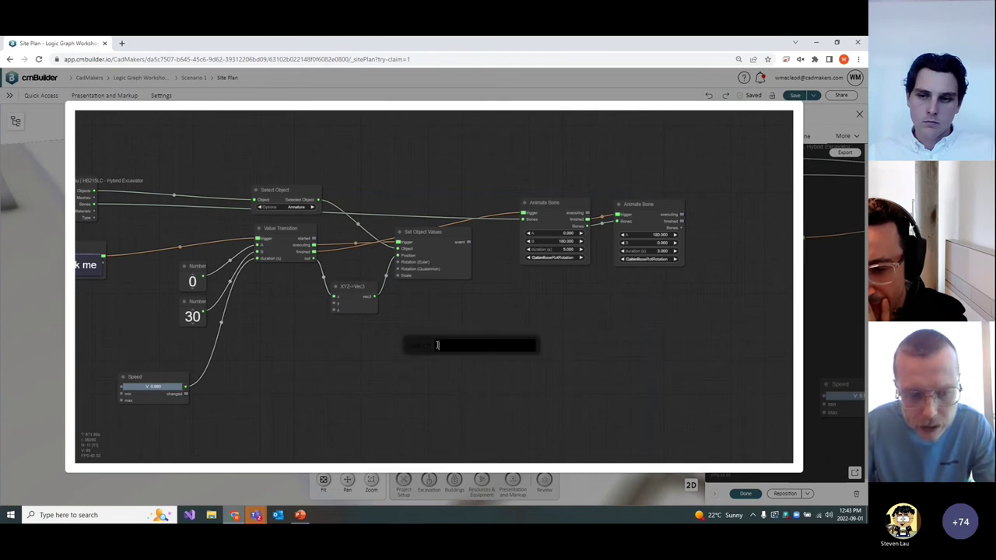
right_click(438, 327)
left_click(442, 323)
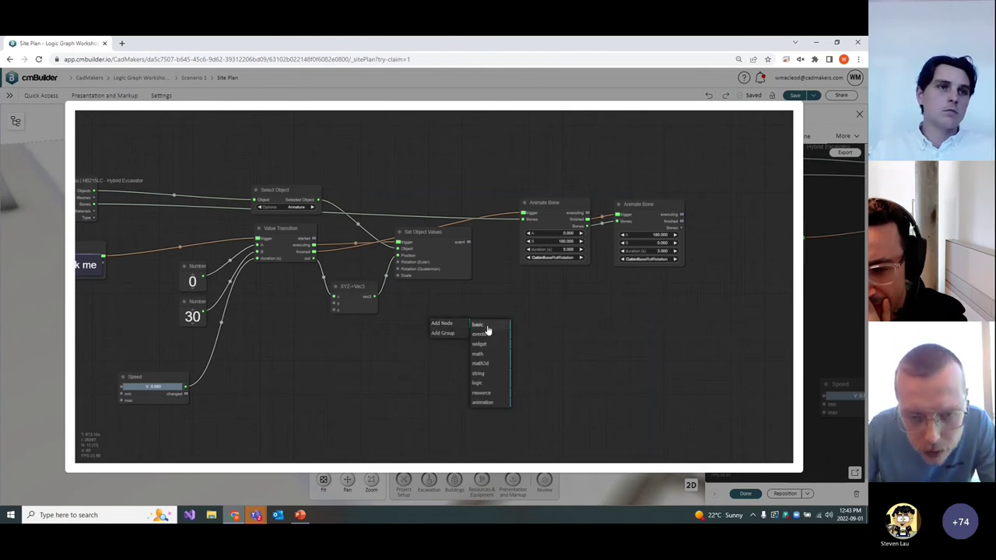
mouse_move(488, 340)
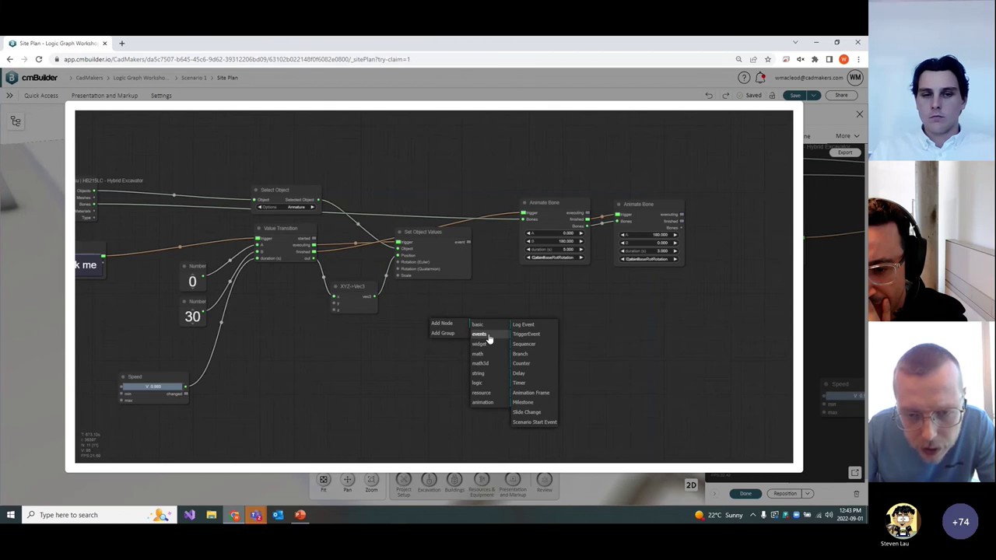
left_click(530, 345)
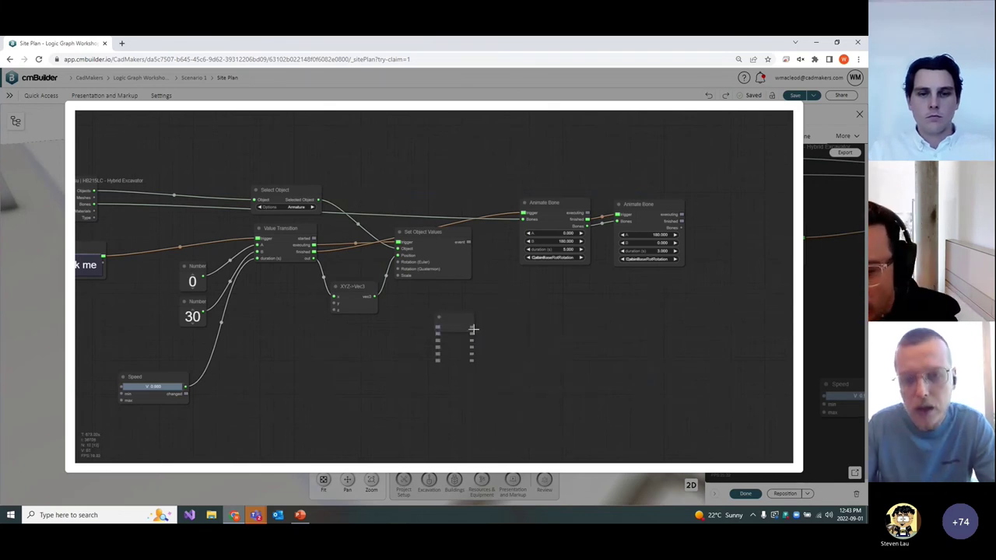
right_click(515, 316)
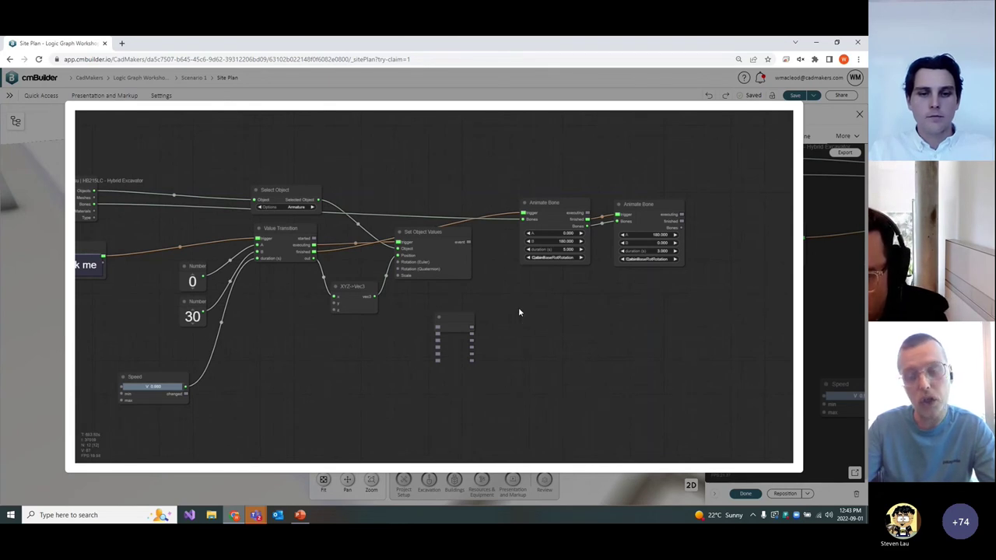
double_click(521, 307)
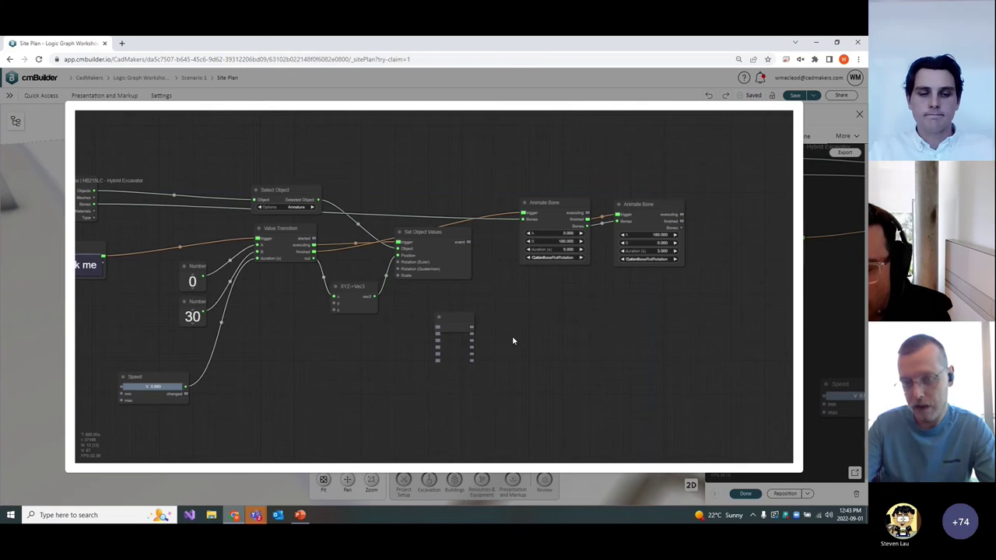
left_click(537, 323)
Enlarge the Sequencer node and wire the second Animate Bone's finished output through its first input and output to the Value Transition's trigger
left_click(470, 322)
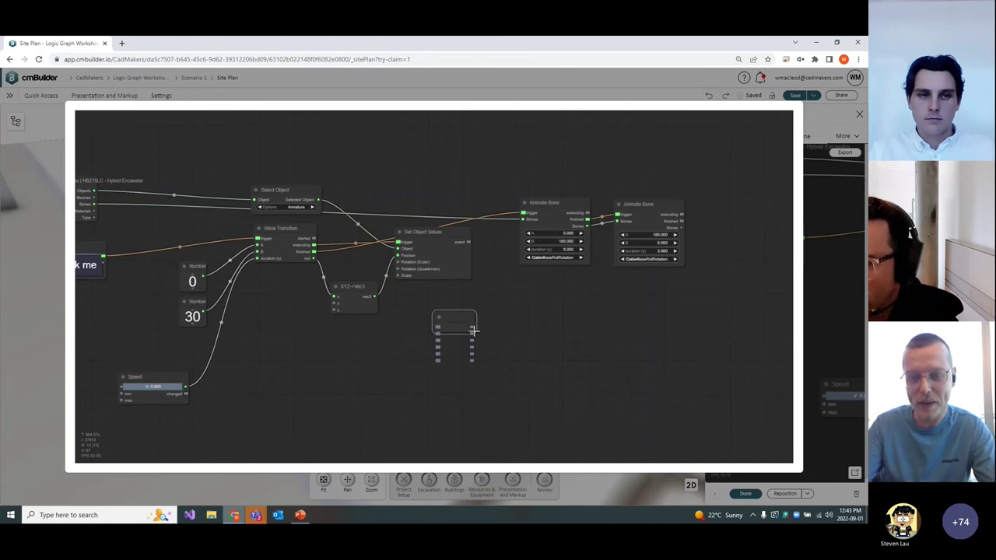
left_click_drag(473, 329, 531, 321)
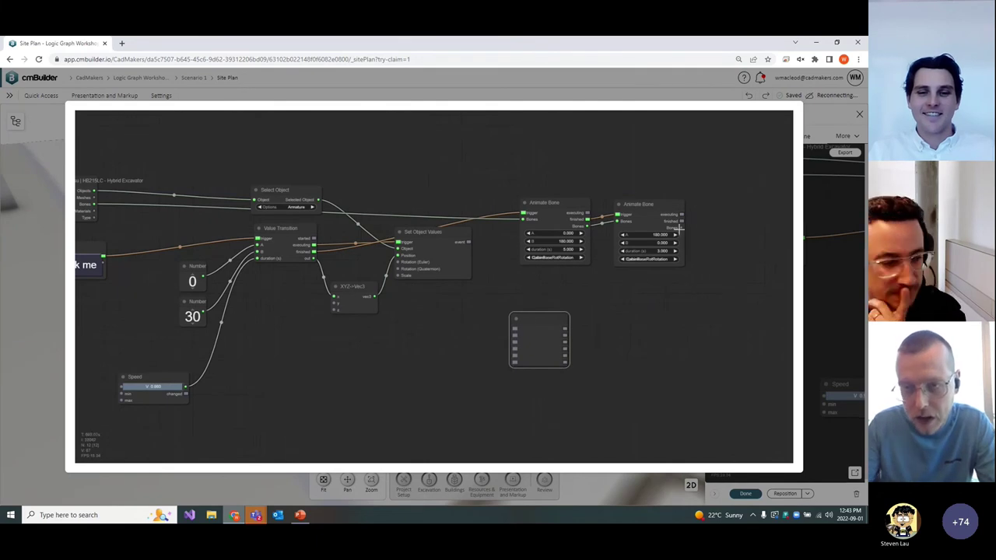
left_click_drag(682, 222, 557, 340)
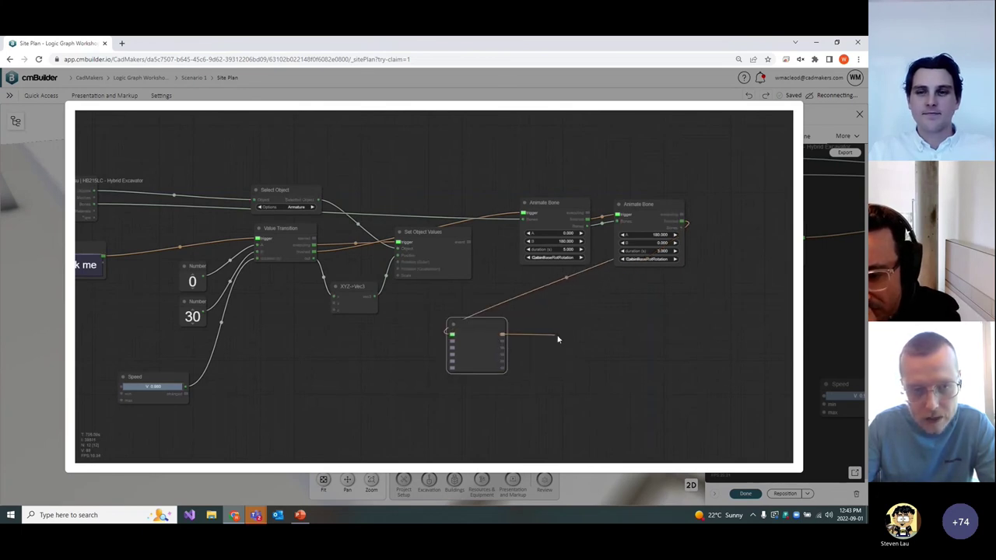
left_click_drag(334, 249, 259, 235)
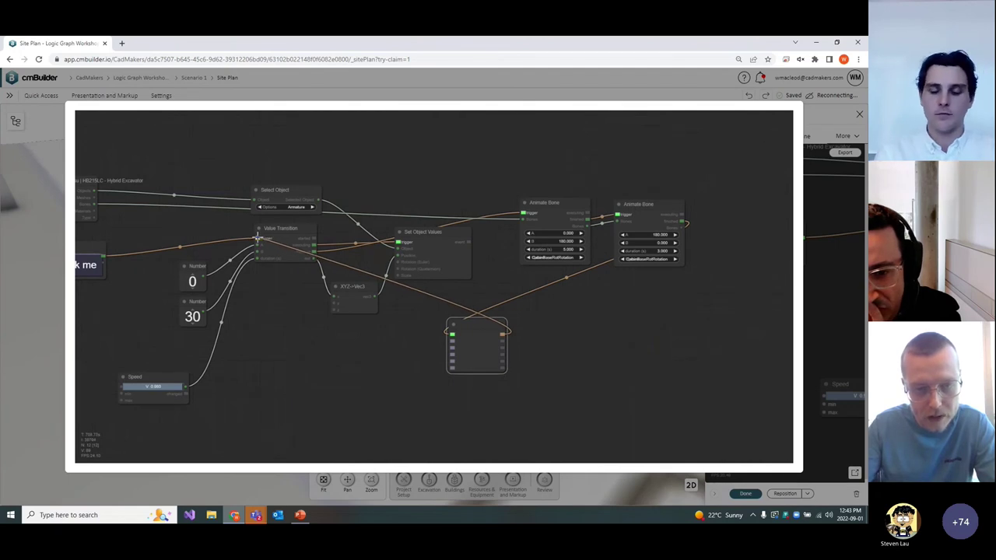
Move the Sequencer node lower, add a Scenario Start Event node and wire its event to the Sequencer's second input
left_click_drag(257, 236, 256, 236)
left_click_drag(477, 327, 482, 355)
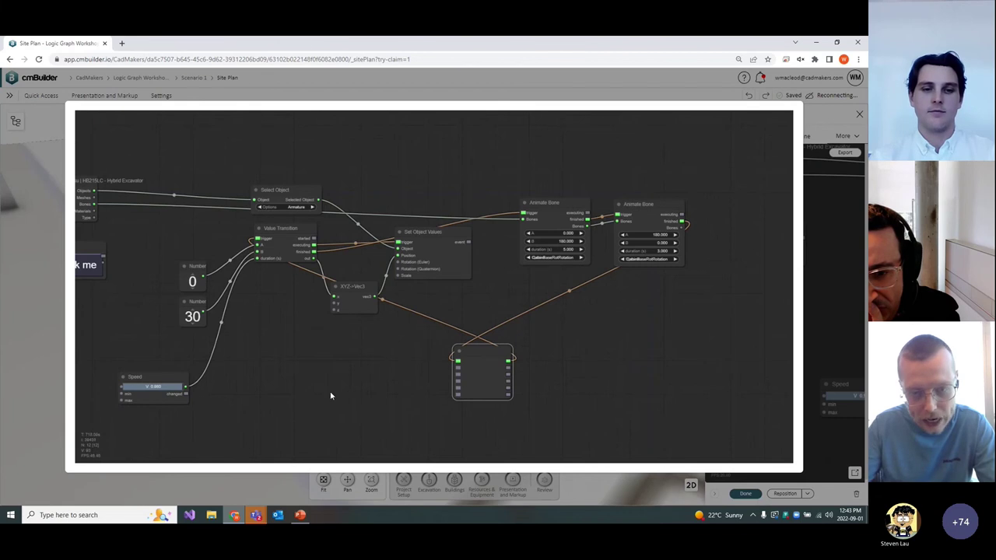
double_click(280, 359)
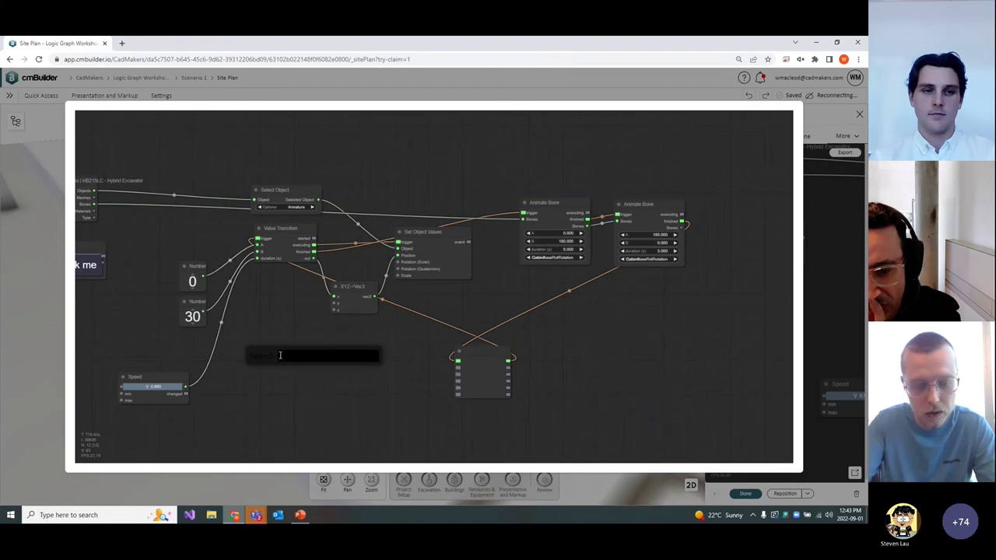
type("sce")
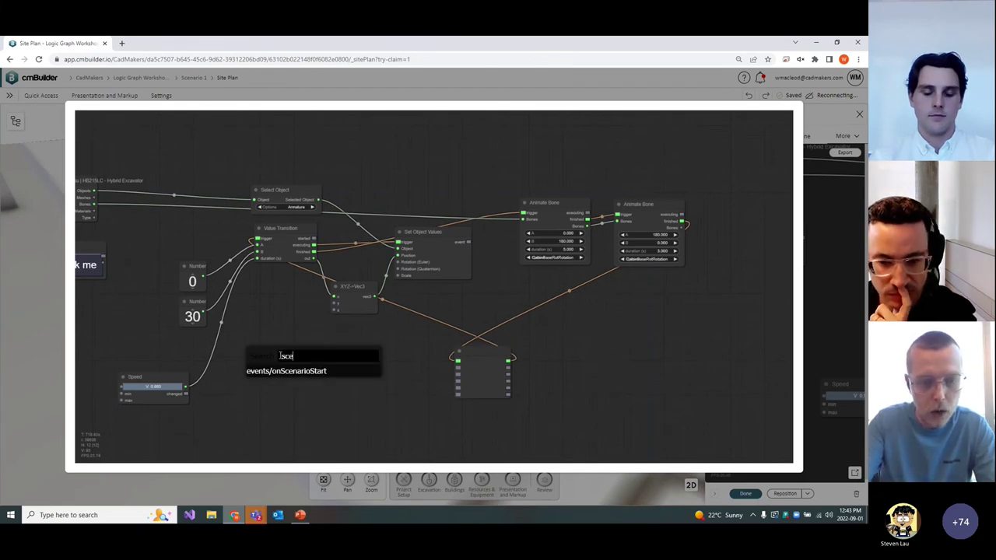
left_click(304, 371)
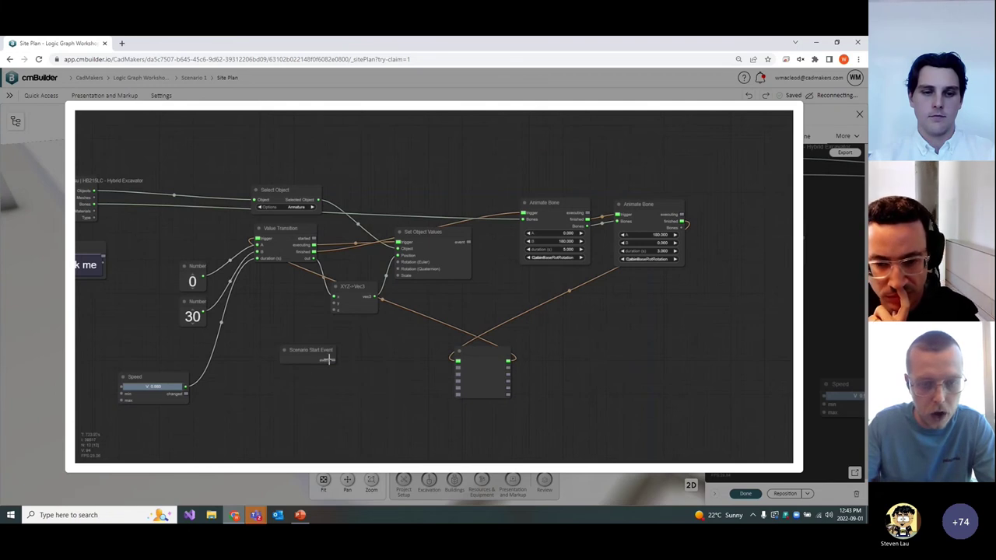
left_click_drag(417, 366, 458, 362)
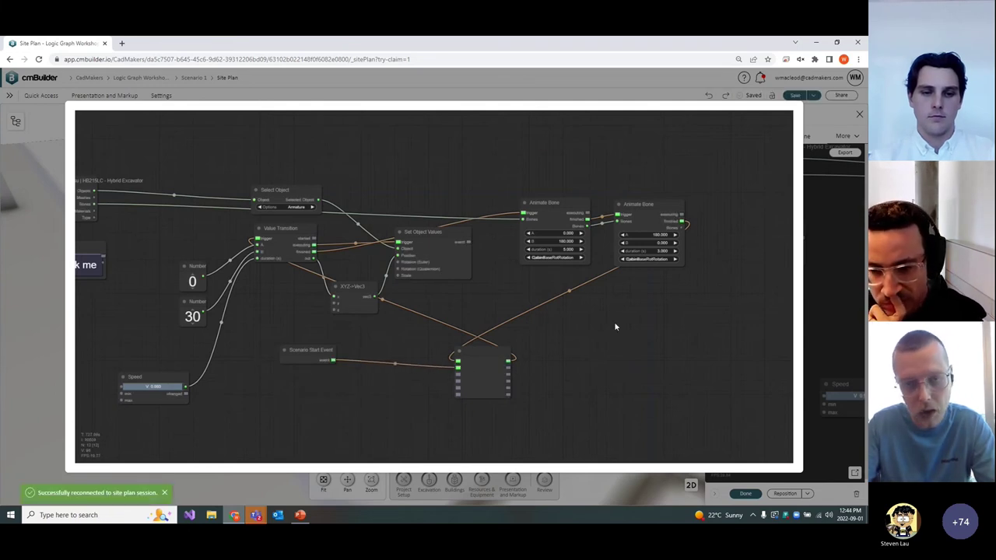
Wire the click me Button to the Sequencer's third input and trigger it in the compact graph to play the animation
left_click_drag(103, 255, 463, 377)
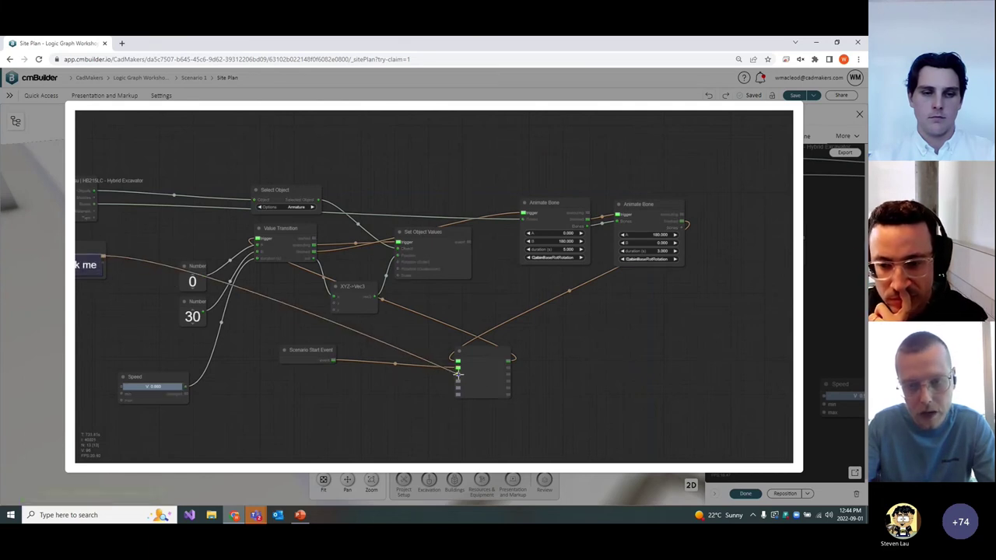
left_click(834, 288)
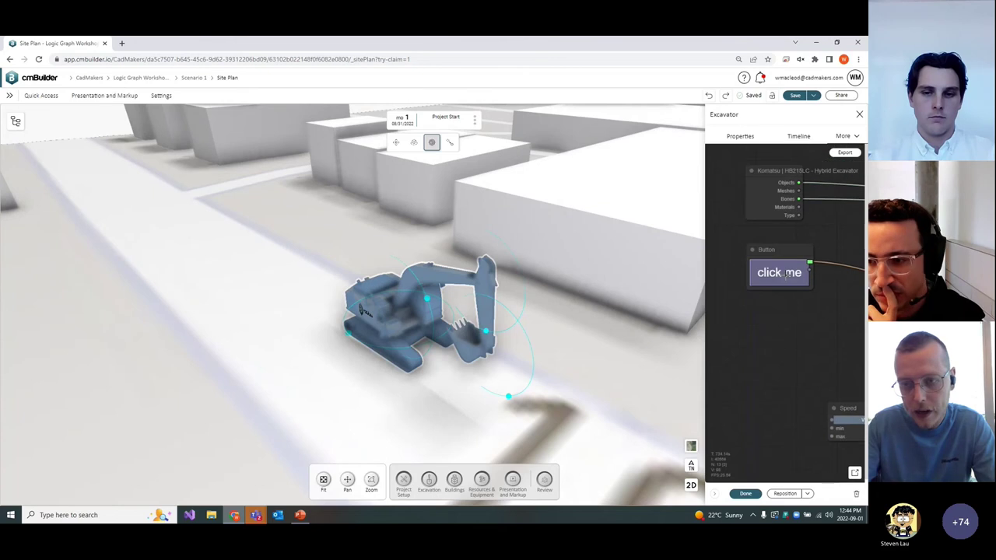
left_click(782, 274)
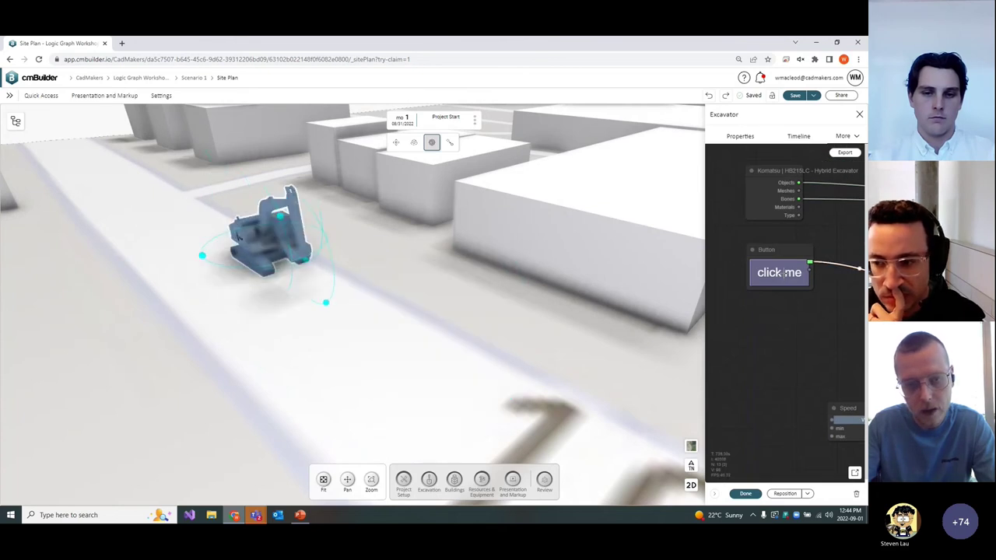
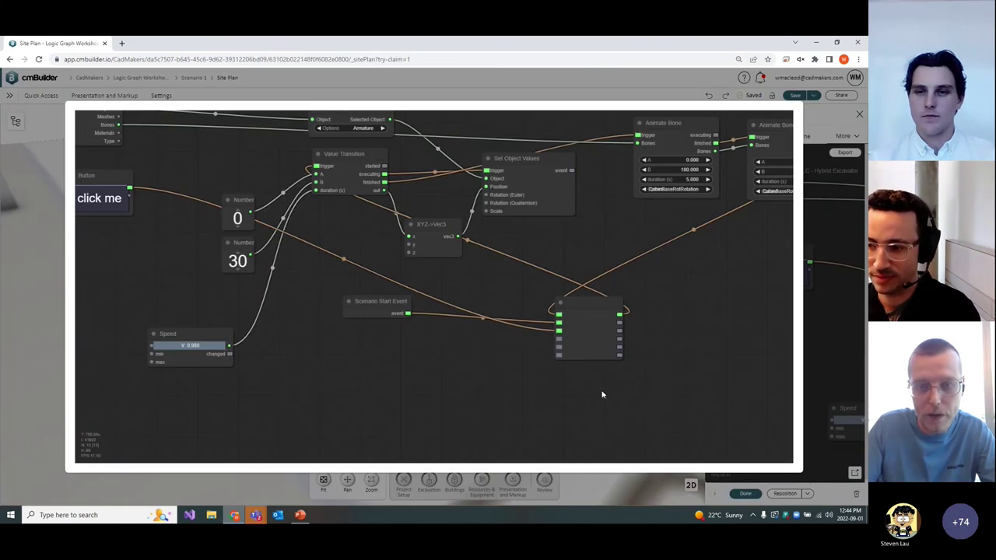
Review the complete node graph in the enlarged view and return to the site plan to watch the excavator's looped animation
scroll(467, 389, "down", 4)
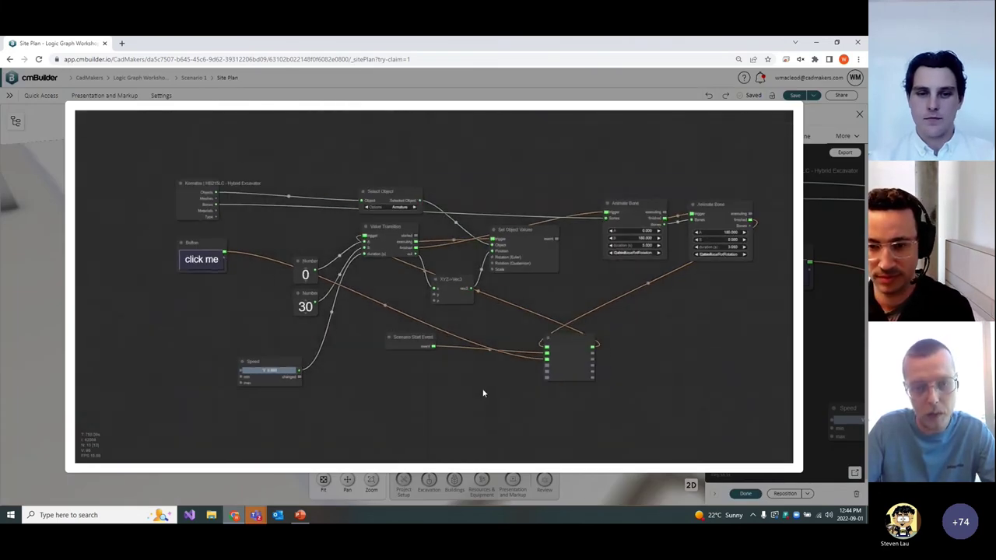
left_click(834, 323)
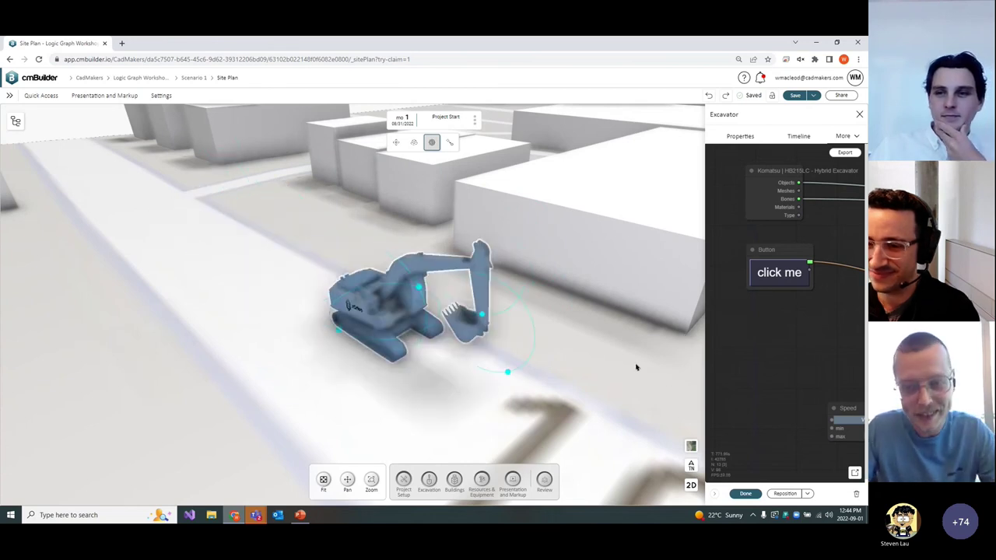
scroll(622, 365, "down", 2)
left_click(330, 401)
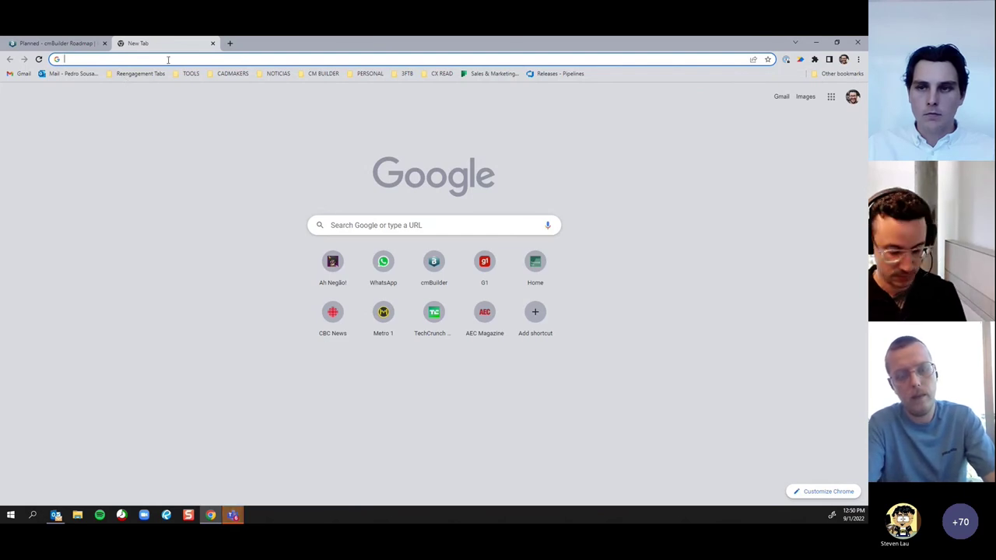
Open the CadMakers projects page of cmBuilder in the new browser tab
type("app")
key("Down")
key("Down")
key("Down")
key("Down")
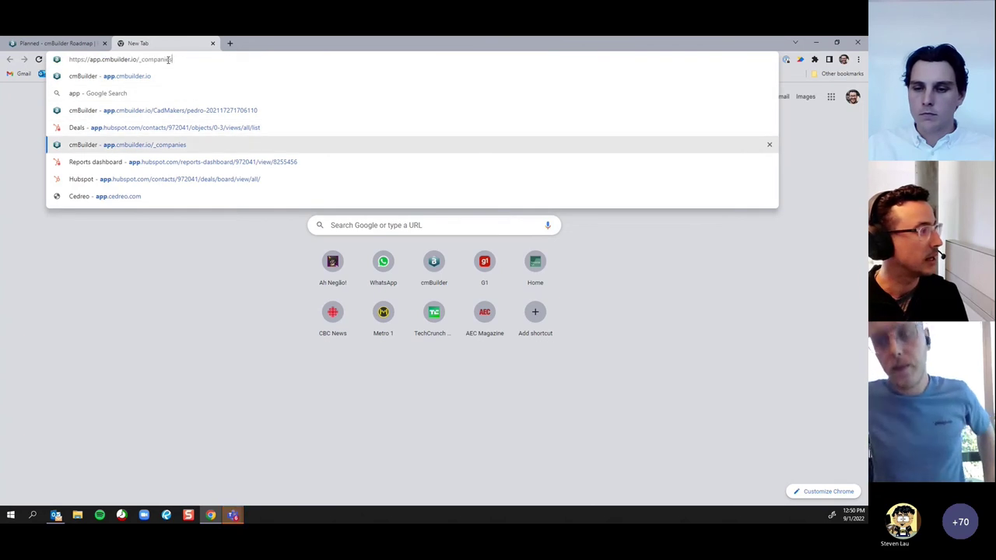
key("BackSpace")
key("BackSpace")
key("BackSpace")
key("BackSpace")
key("BackSpace")
key("BackSpace")
key("Return")
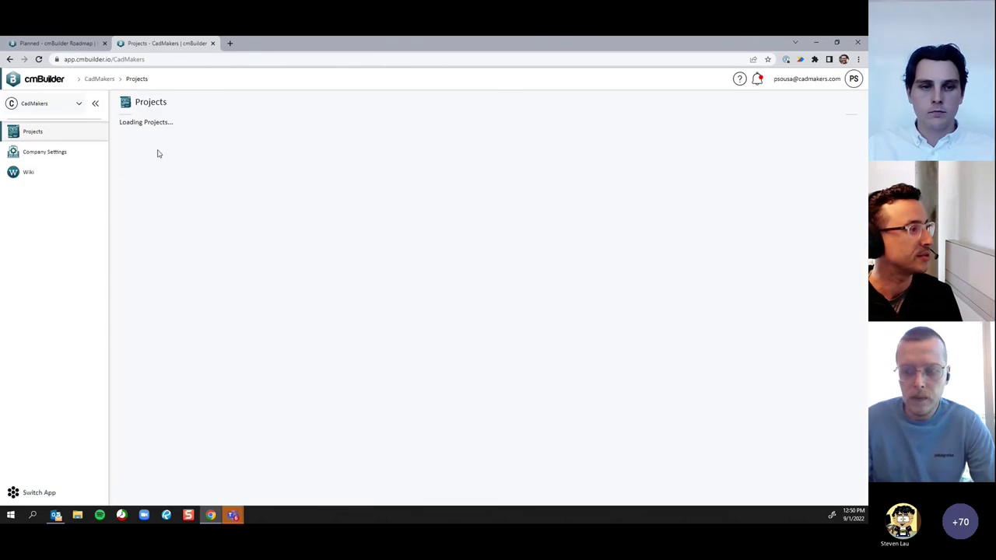
Search the projects for "user", and open the New Features scenario of the User Workshop project
left_click(753, 156)
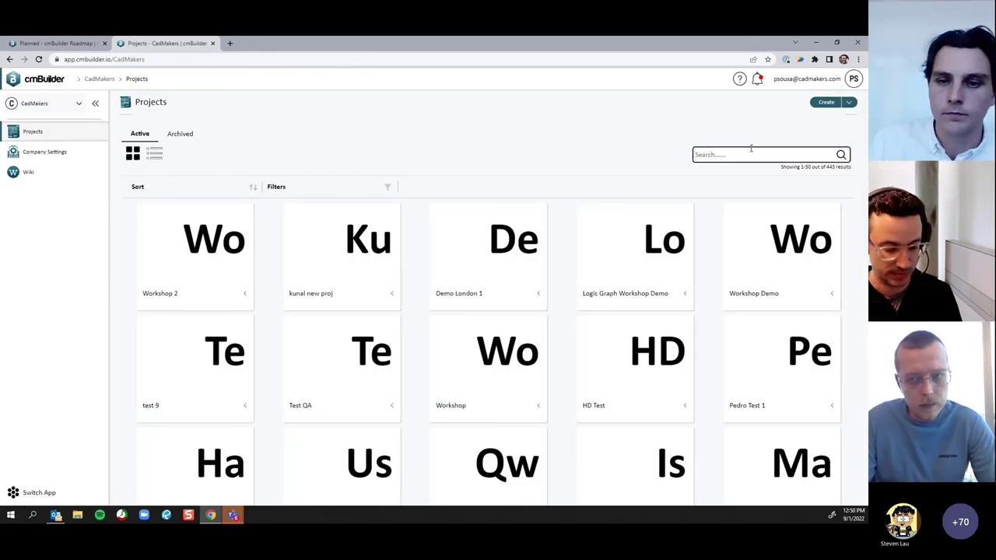
type("user")
left_click(148, 268)
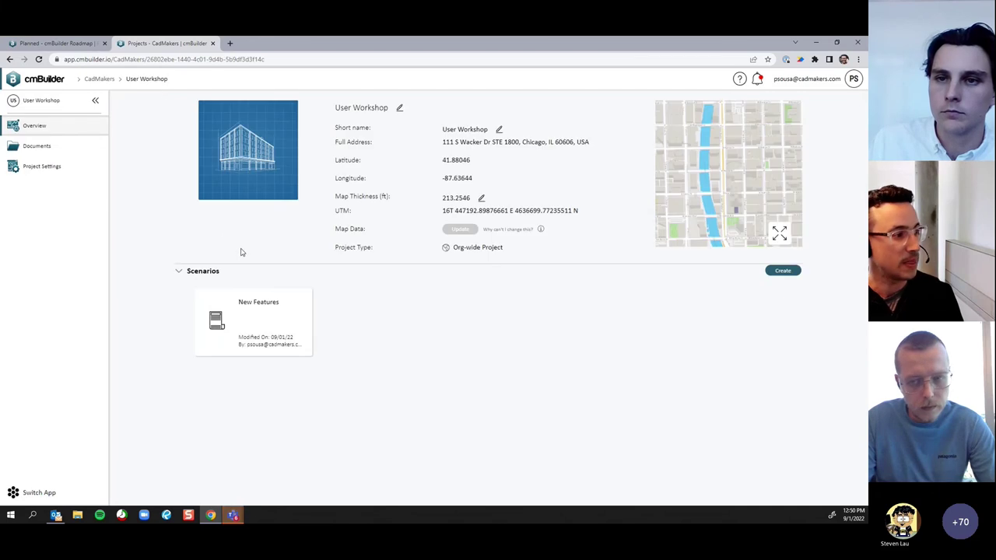
left_click(271, 346)
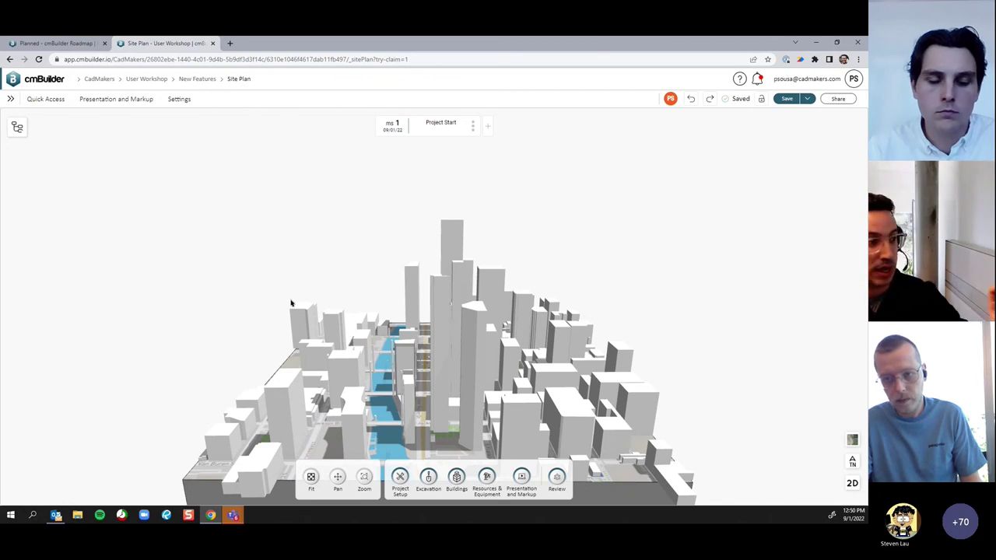
Advance the site plan to milestone 2, Site Mobilization - Finish
left_click_drag(288, 310, 389, 354)
scroll(407, 363, "up", 5)
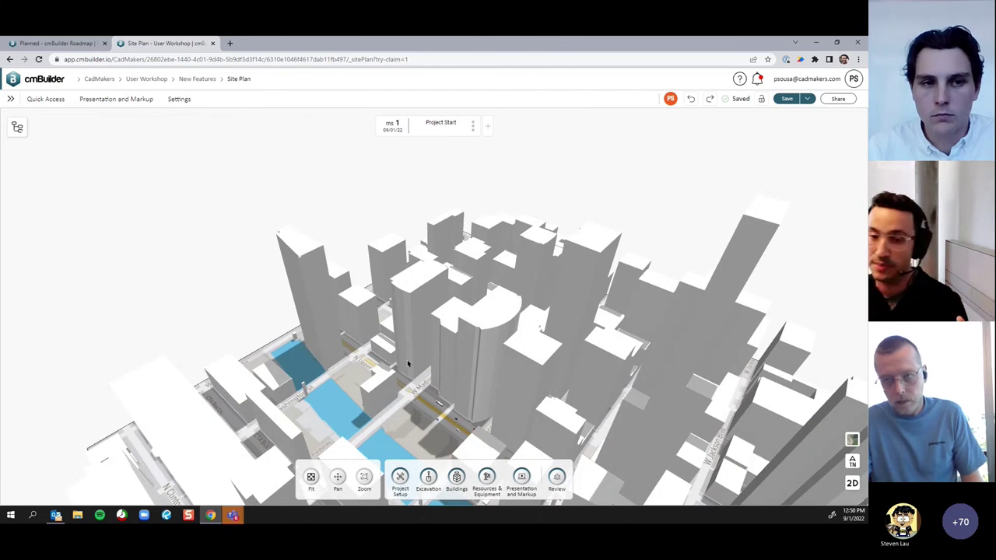
scroll(578, 322, "up", 5)
left_click(503, 126)
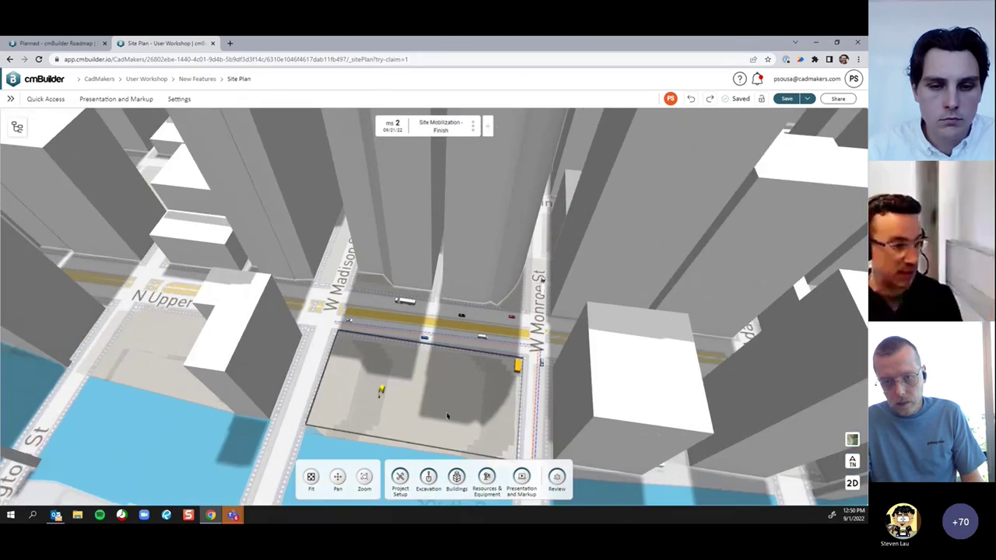
Select the site boundary beside W Monroe St and open its sketch for editing
scroll(442, 418, "up", 3)
left_click(464, 330)
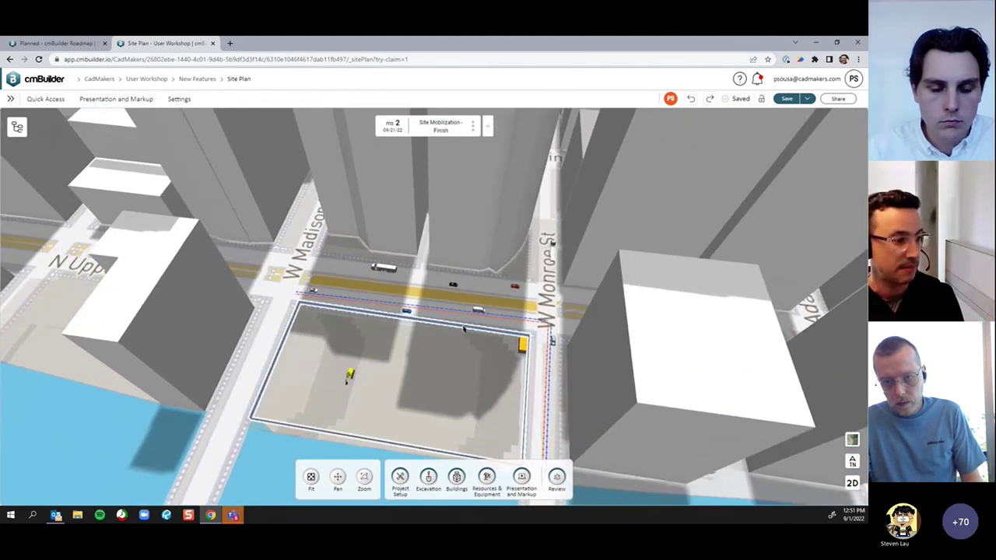
left_click(774, 493)
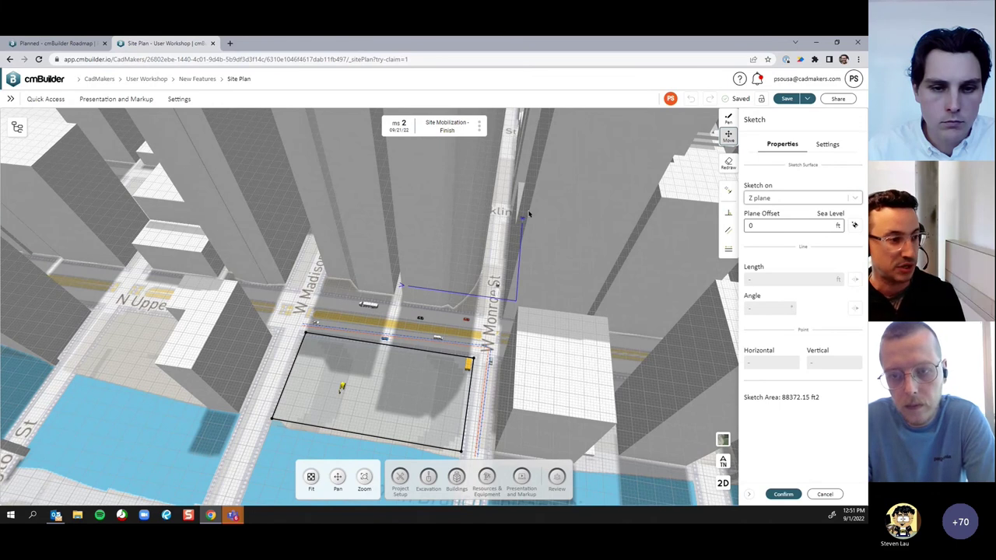
scroll(439, 321, "down", 2)
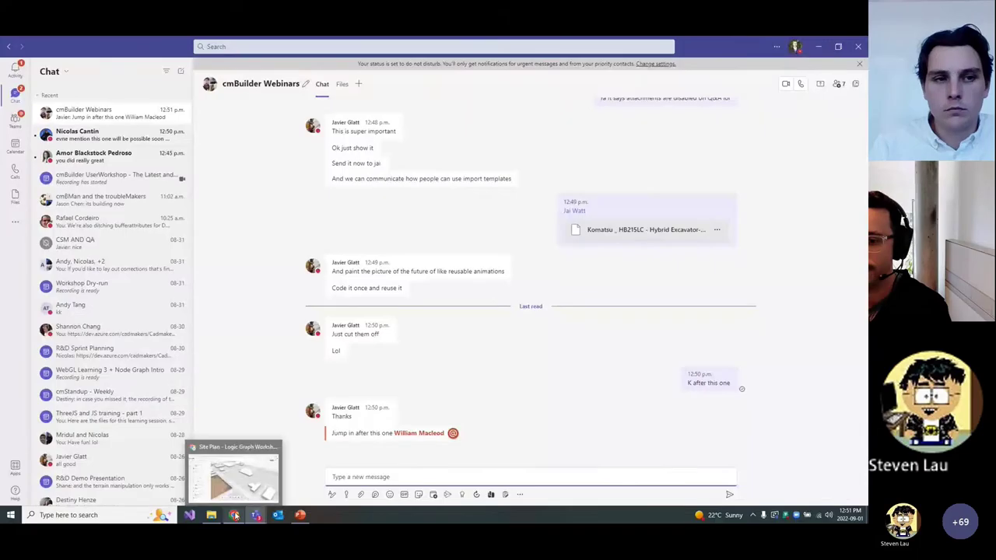
Switch to the Logic Graph Workshop site plan in the browser and select the excavator near the dirt pile inside the pit
left_click(235, 515)
scroll(416, 293, "up", 3)
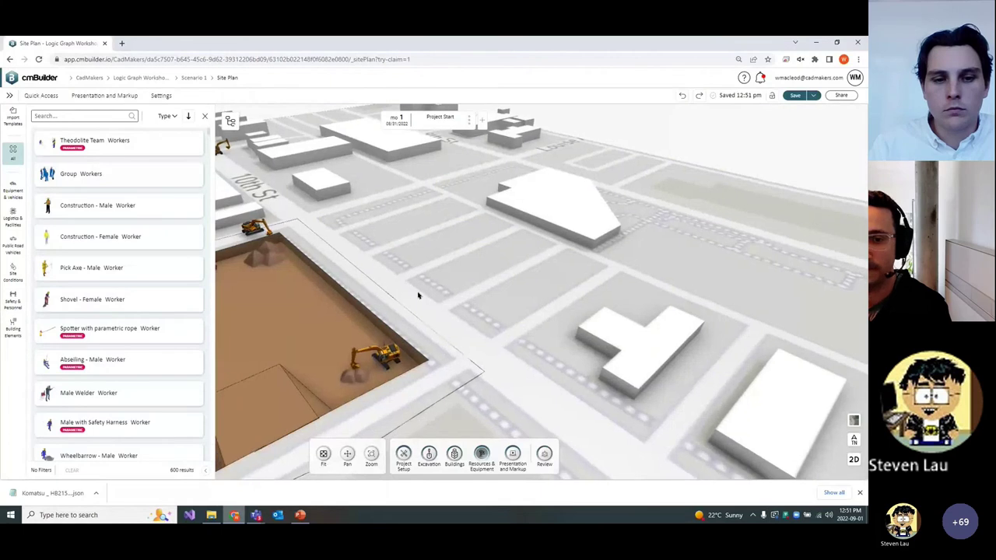
scroll(446, 349, "up", 2)
scroll(447, 352, "down", 1)
left_click_drag(393, 340, 350, 281)
Open the selected excavator's visual graph, export it as a JSON file, and finish editing the excavator
left_click(847, 137)
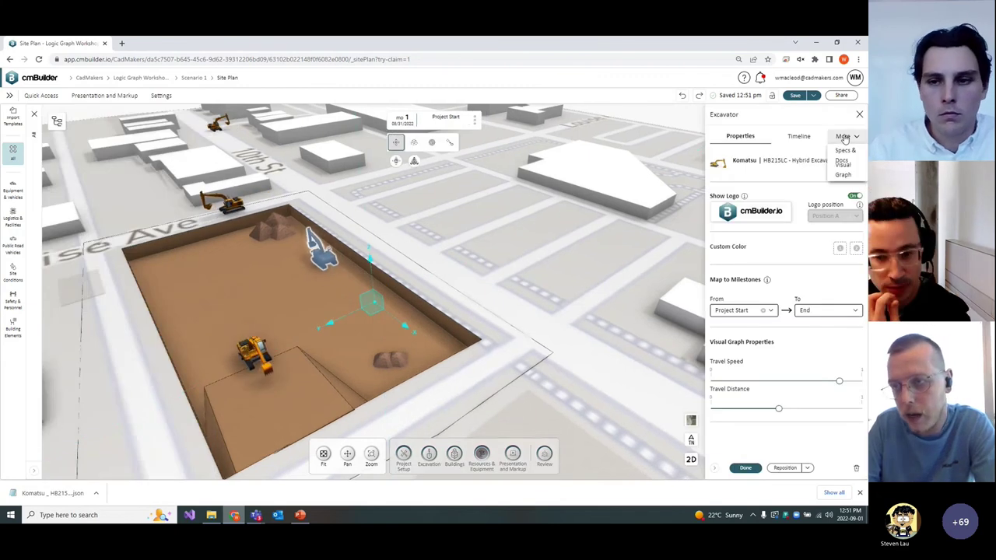
left_click(835, 174)
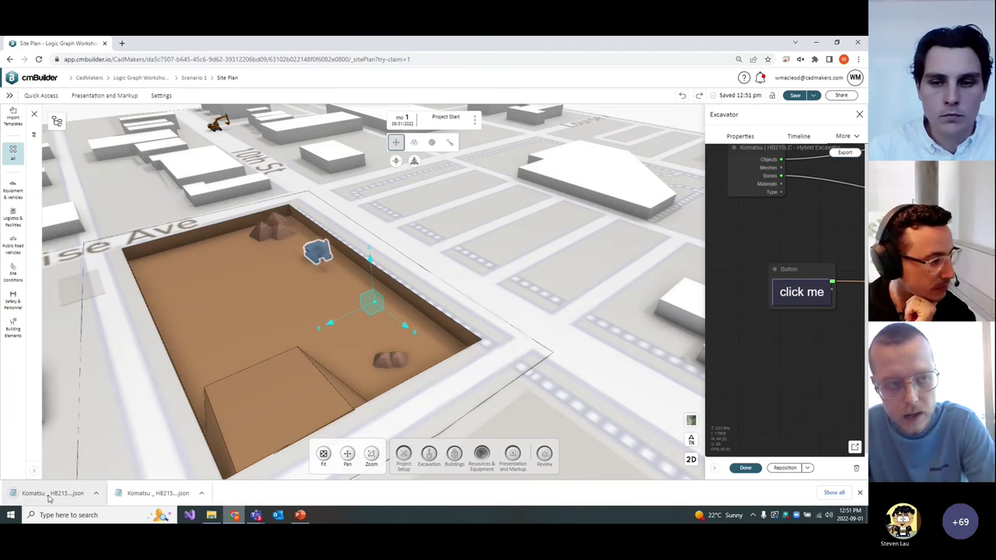
left_click(745, 468)
Import the Komatsu HB215LC excavator graph template from Downloads and place it as a point on the open ground near the large building
left_click_drag(663, 245, 370, 308)
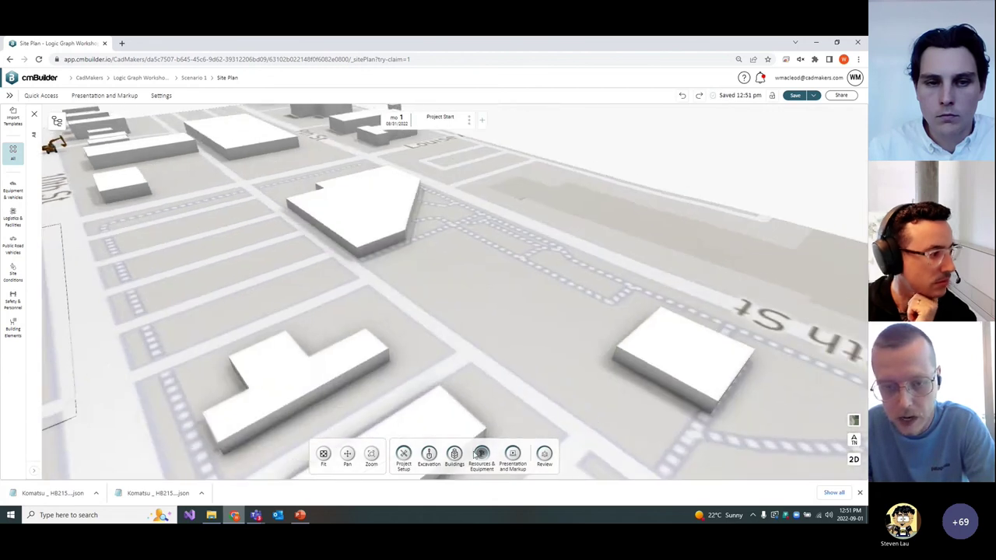
left_click(482, 456)
left_click(482, 457)
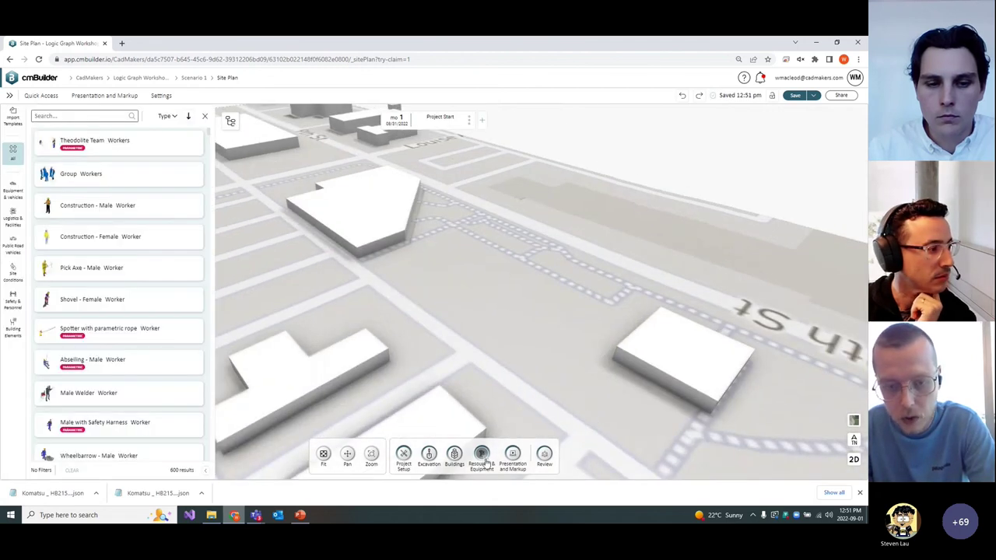
left_click(12, 124)
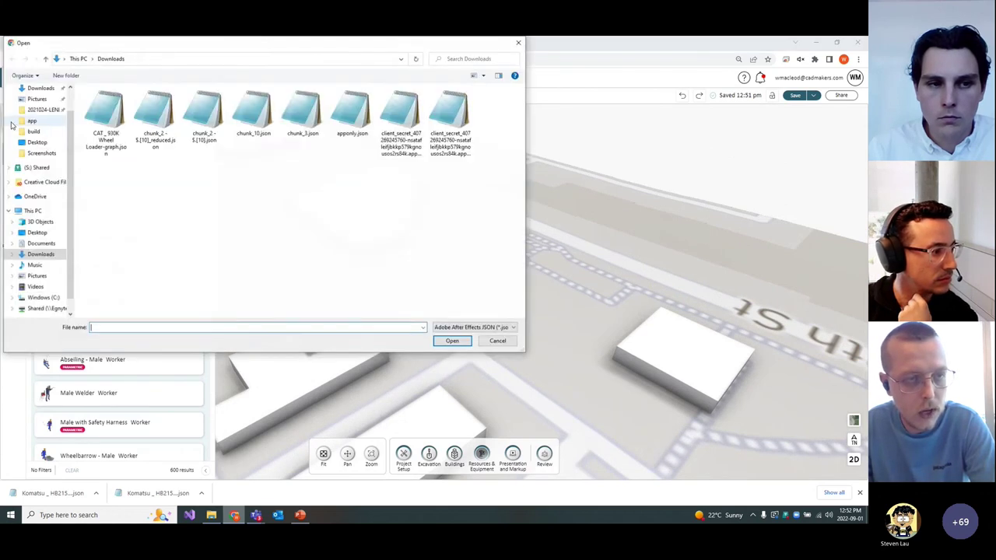
double_click(104, 122)
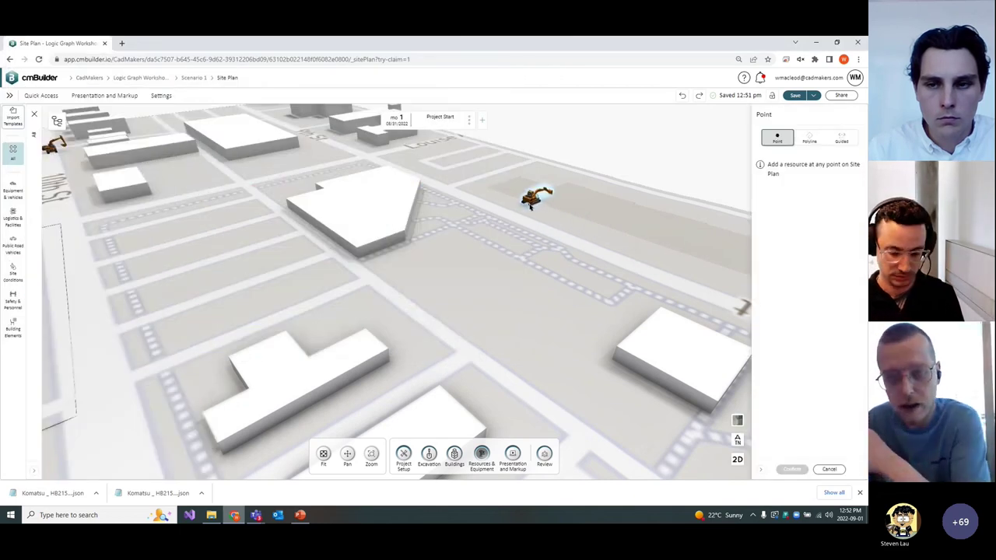
left_click(420, 288)
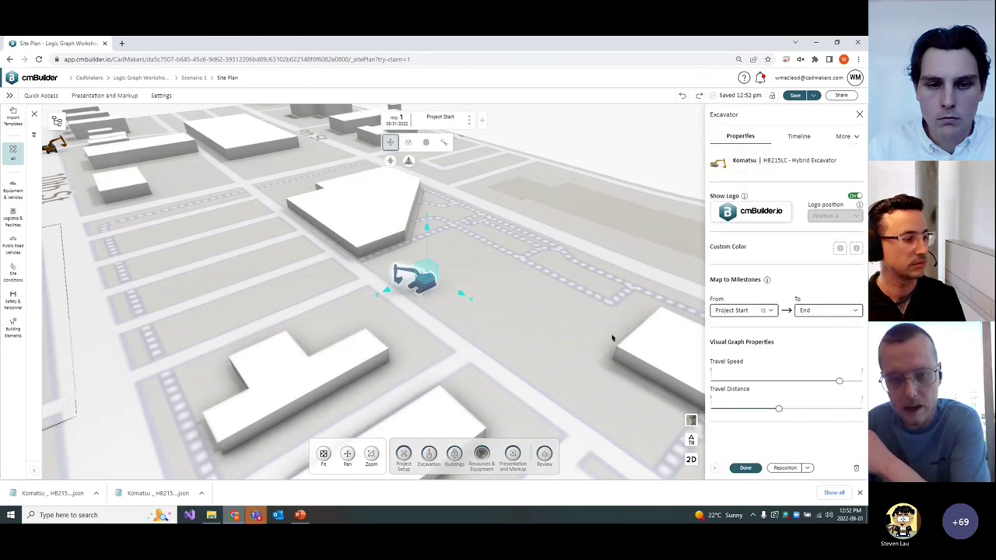
Examine the placed excavator's imported node graph in the enlarged view, and deselect the excavator in the site plan to watch it
left_click(846, 136)
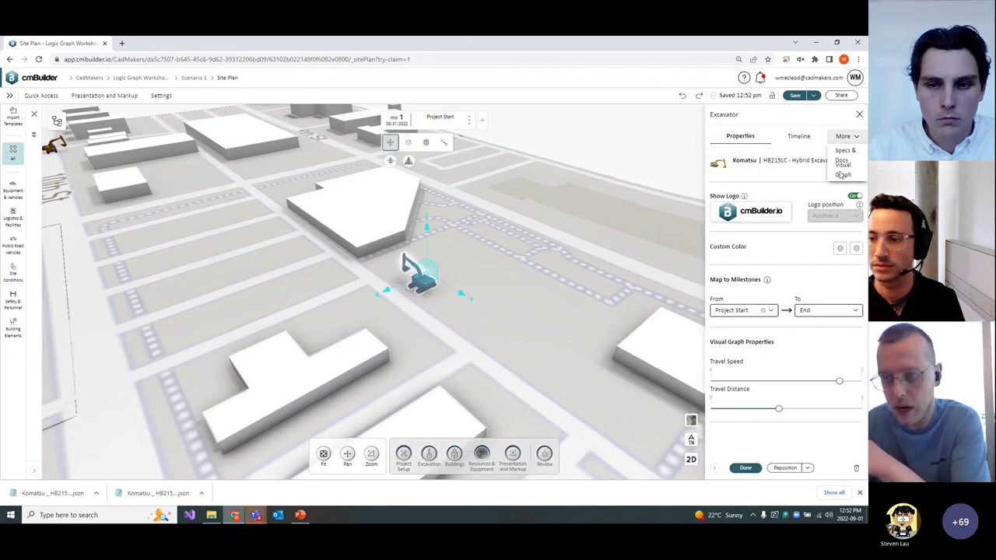
left_click(843, 174)
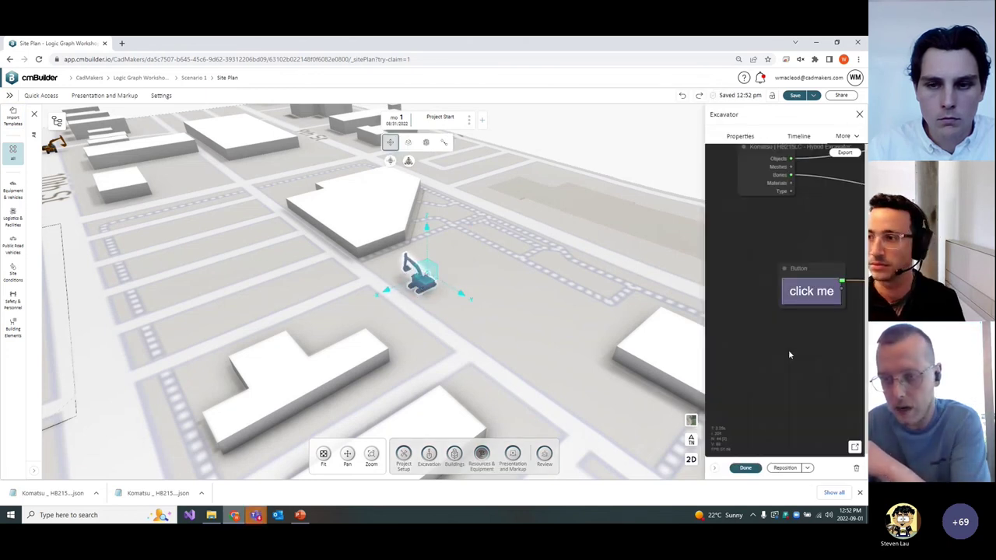
left_click(854, 449)
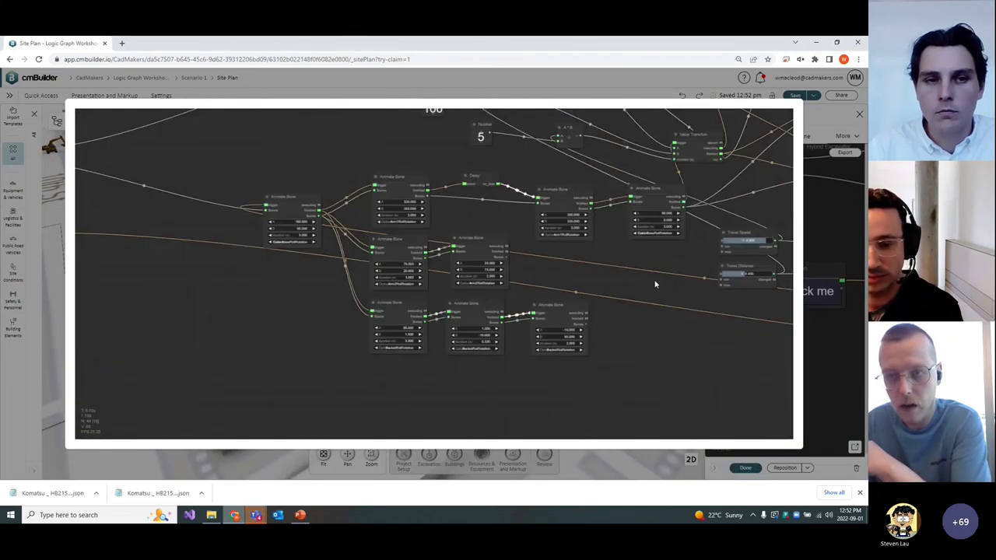
left_click(846, 354)
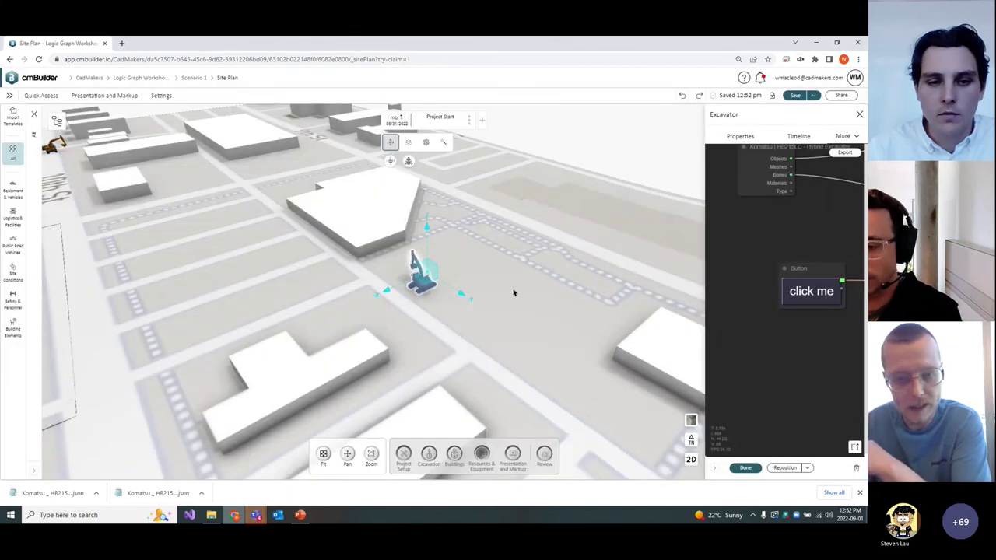
left_click(515, 292)
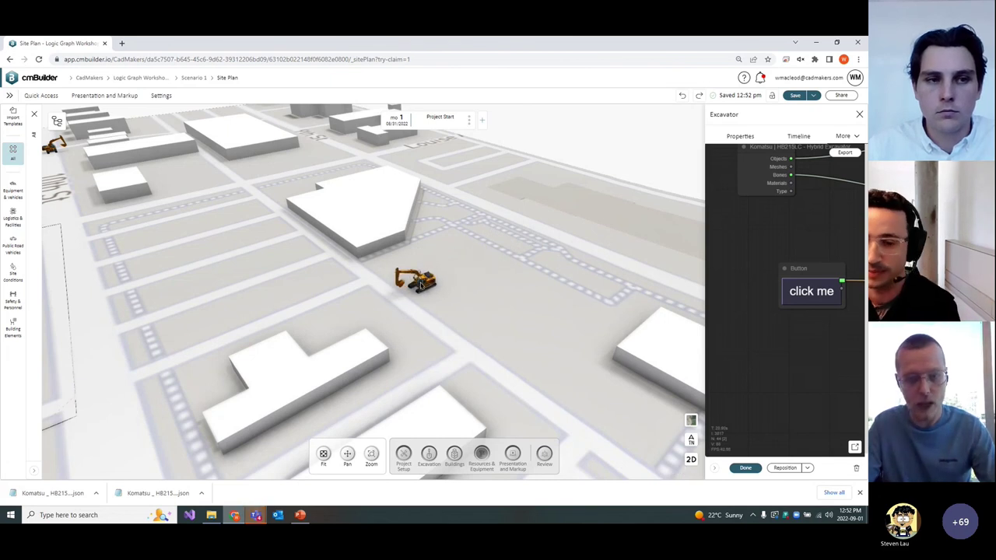
Copy the imported excavator beside the large building and paste a duplicate onto the open ground near the dashed path outlines
right_click(412, 277)
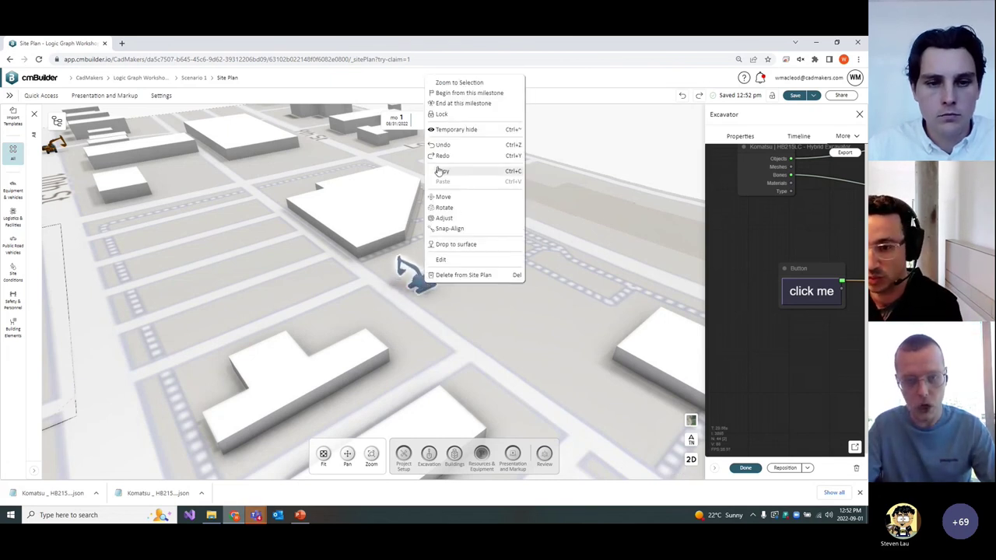
left_click(475, 171)
right_click(536, 259)
left_click(553, 289)
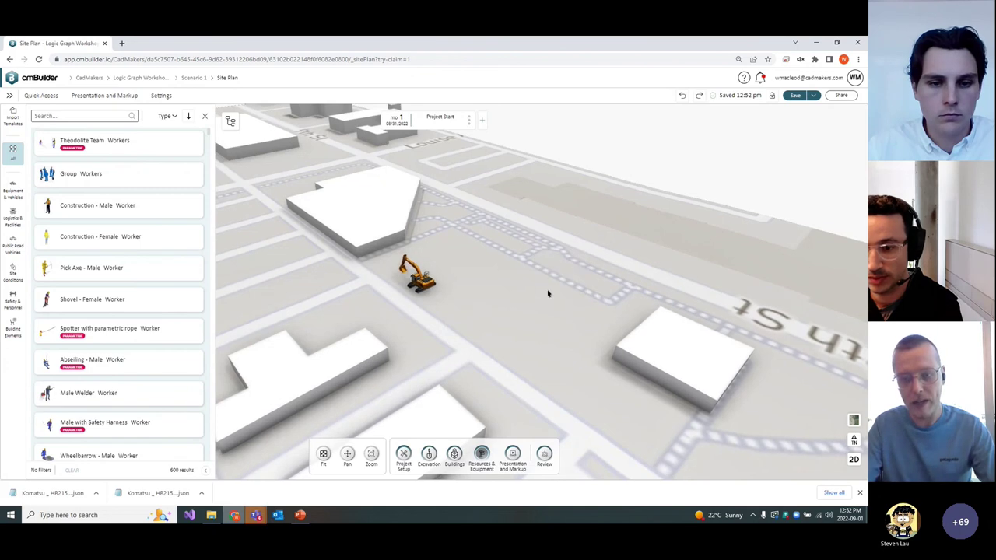
Check the pasted excavator's visual graph, select the original excavator to compare its properties, and deselect it to watch both machines
left_click(544, 260)
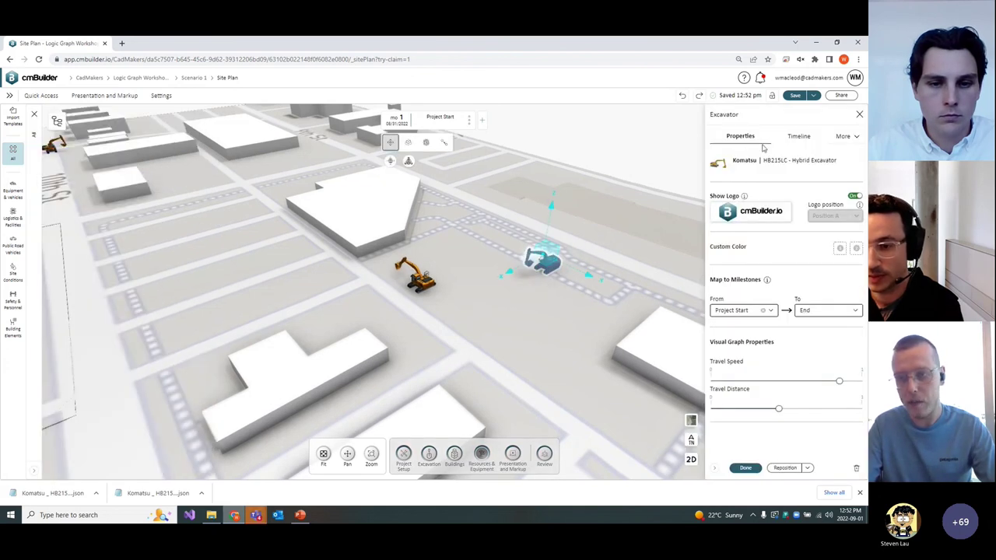
left_click(847, 136)
left_click(845, 173)
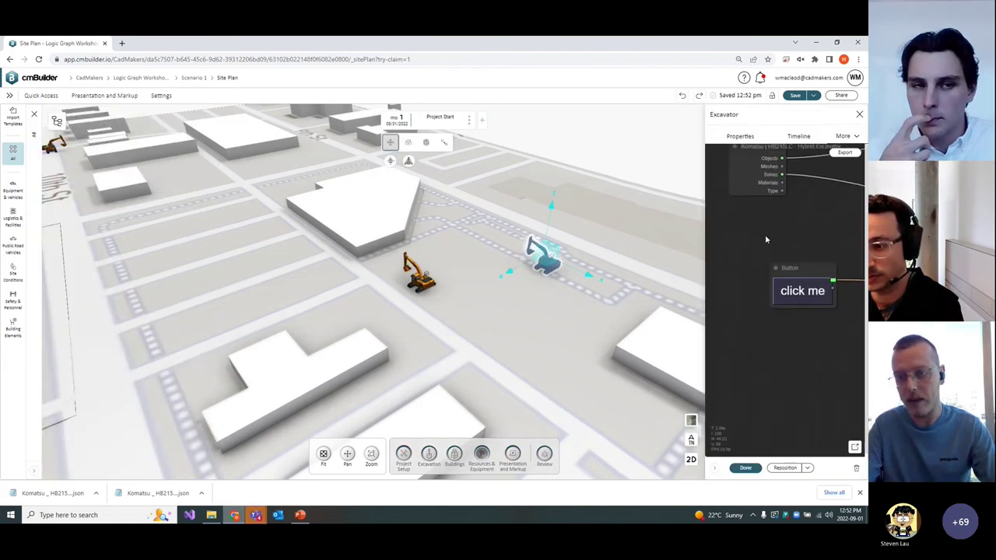
left_click(419, 282)
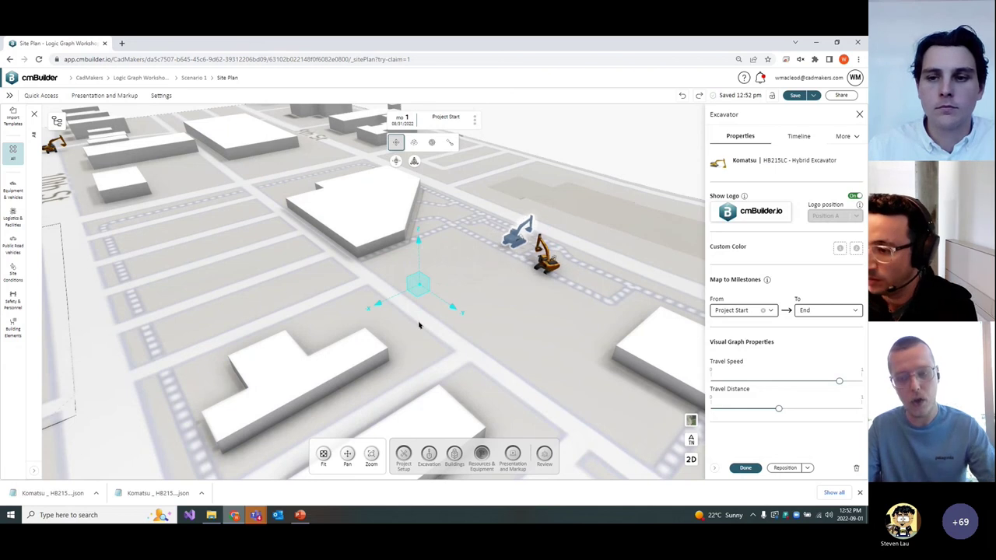
left_click(497, 334)
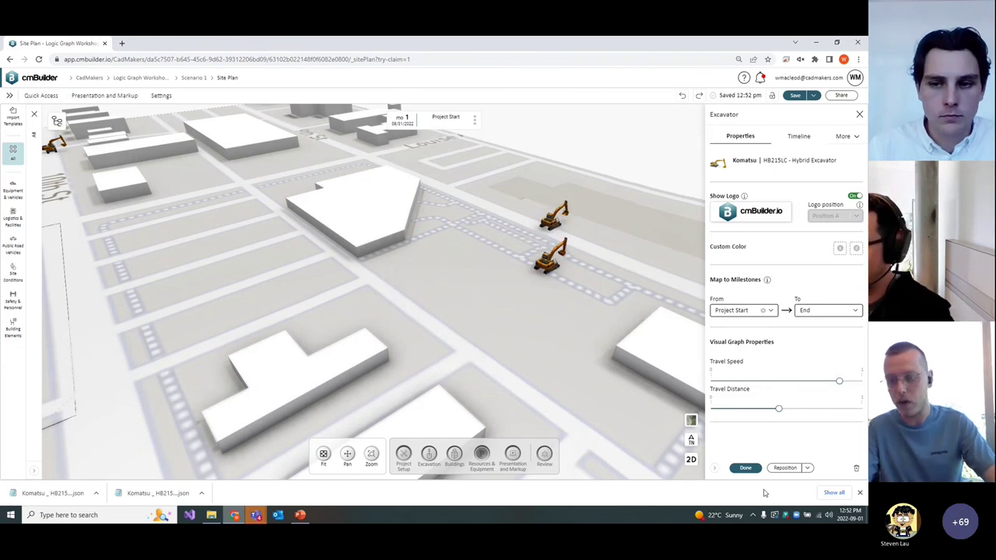